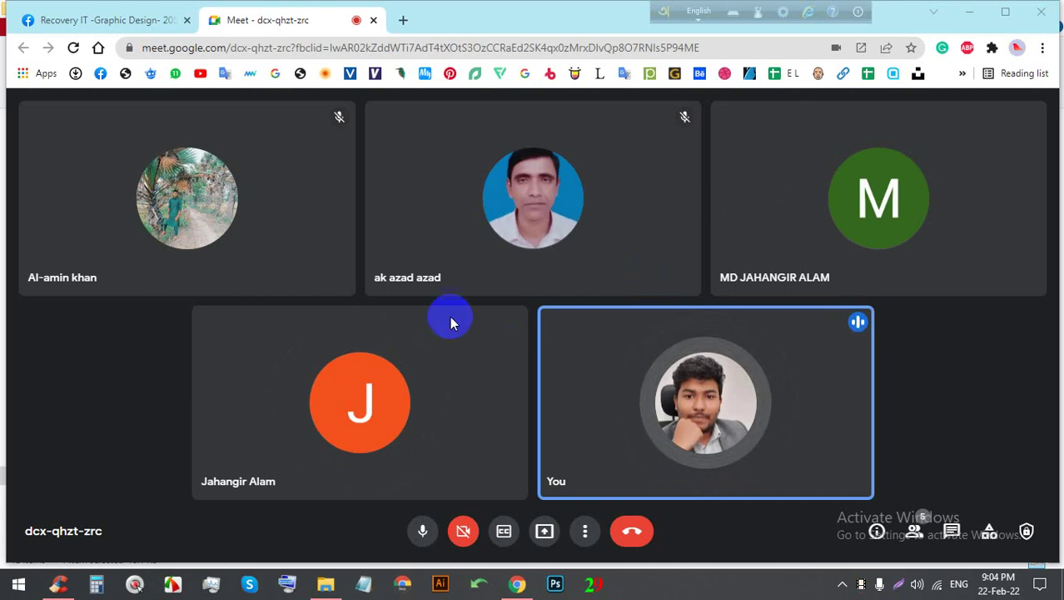
Step: Share the entire screen with the Meet call and hide the screen-sharing notice bar
left_click(545, 531)
left_click(612, 421)
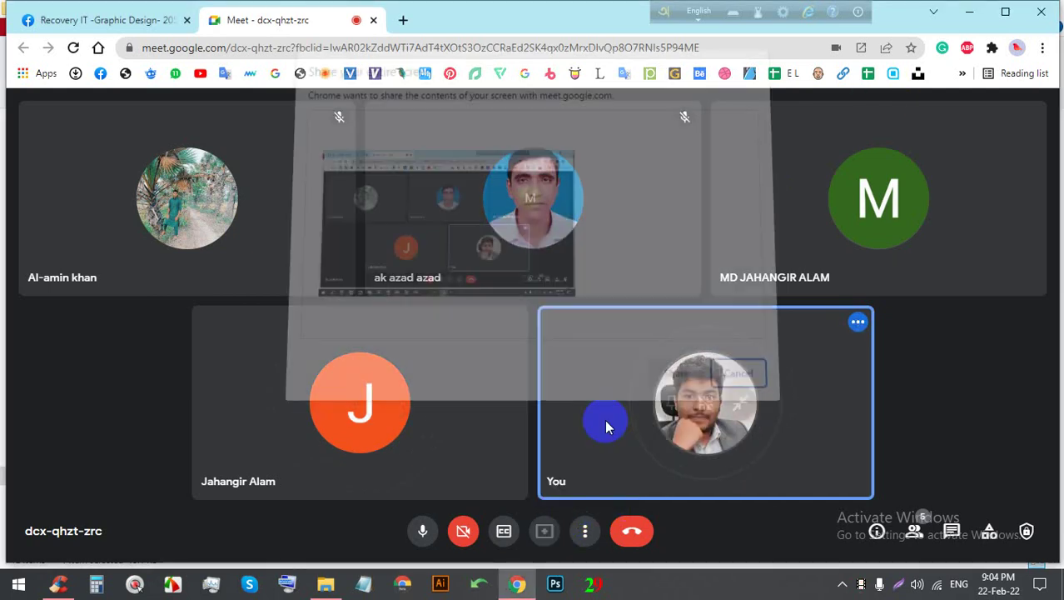
left_click(420, 271)
left_click(657, 366)
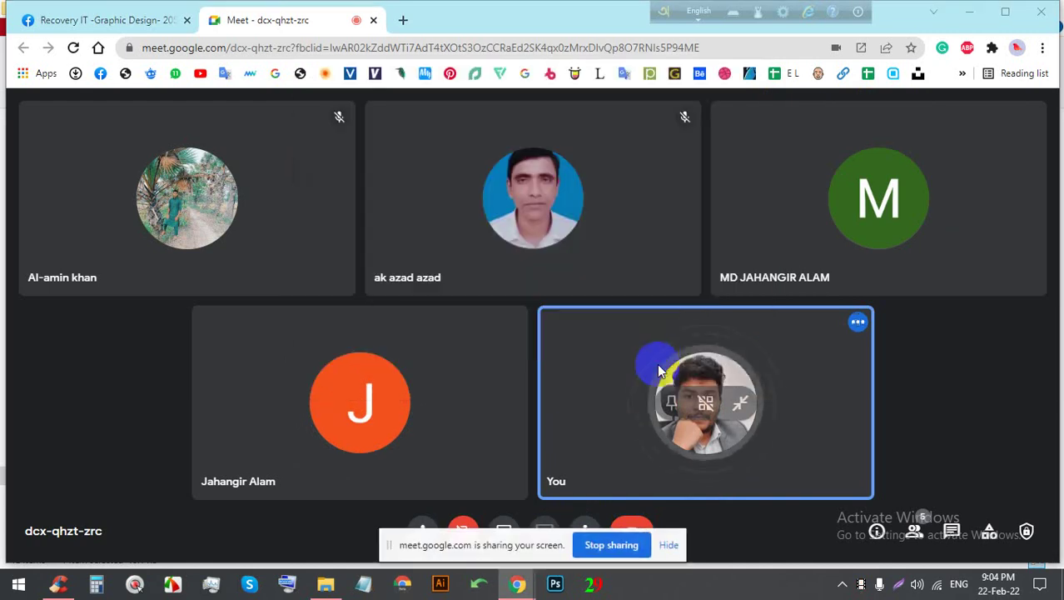
left_click(669, 545)
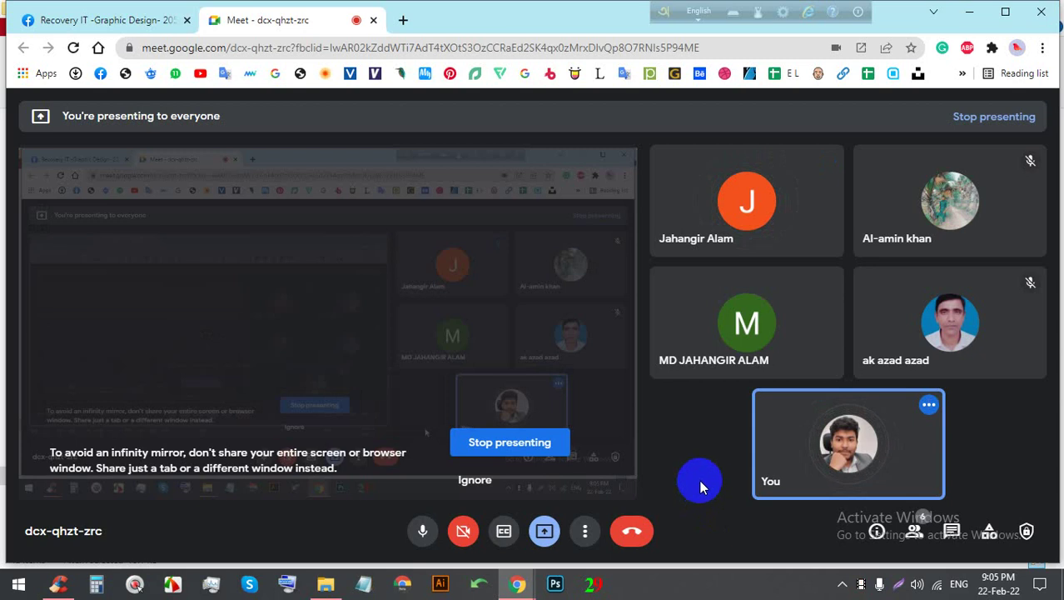
mouse_move(328, 323)
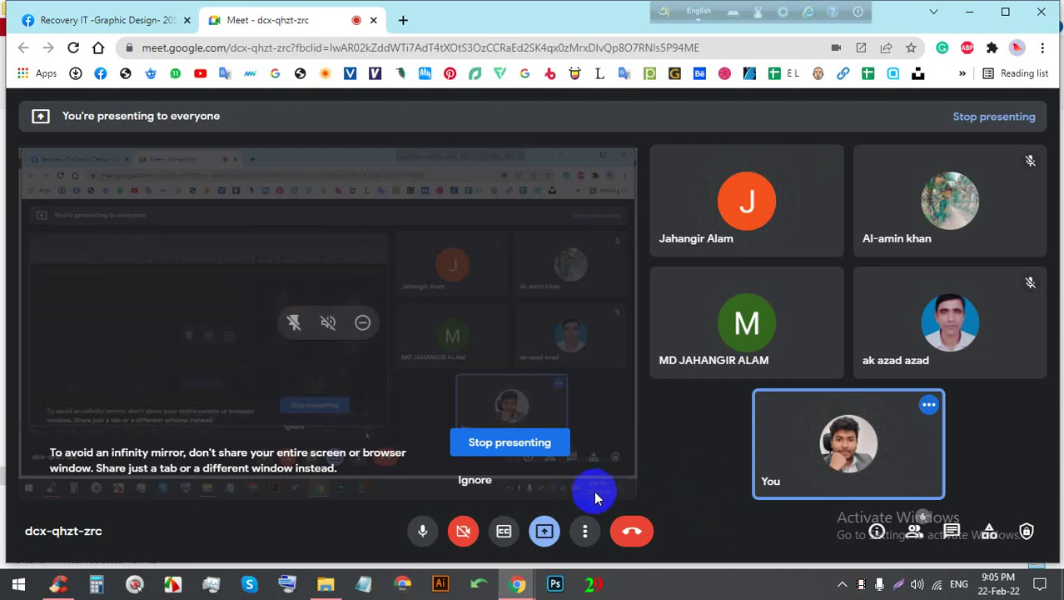
Step: Glance at Illustrator, return to the Meet call in Chrome, and toggle the microphone
left_click(443, 594)
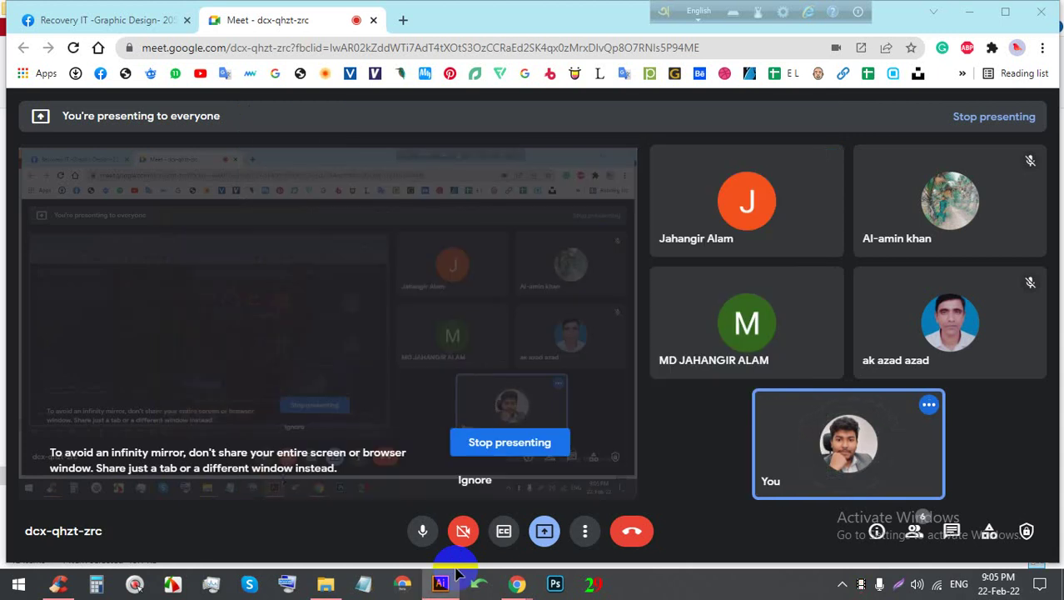
left_click(443, 581)
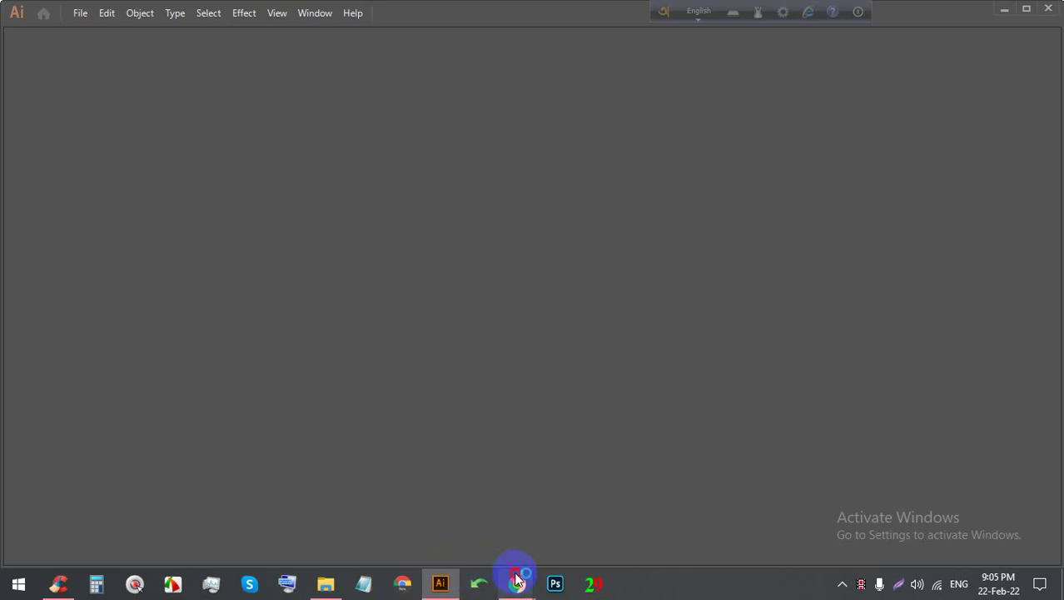
left_click(517, 580)
left_click(423, 527)
left_click(423, 529)
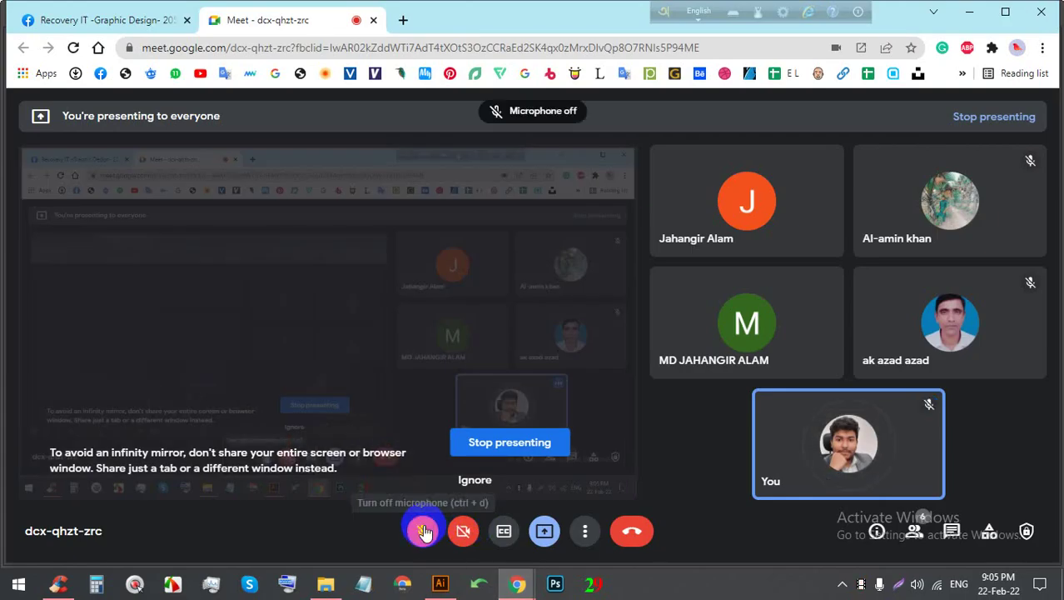
left_click(424, 530)
Step: Dismiss the infinity-mirror warning to view the other participant's presentation
left_click(490, 443)
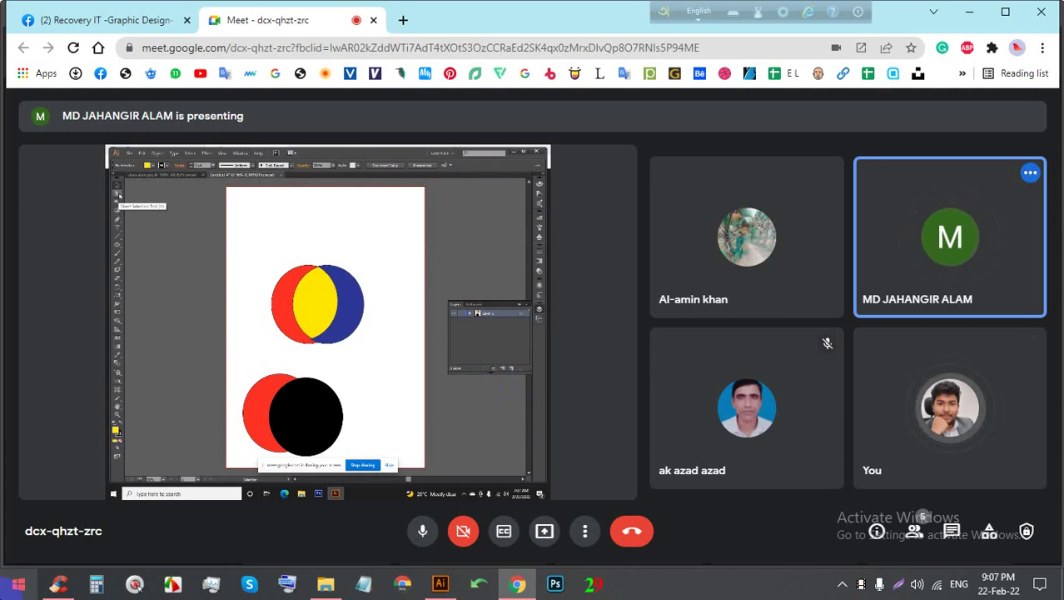
Step: Make the meeting full screen, then admit the waiting participant
double_click(397, 204)
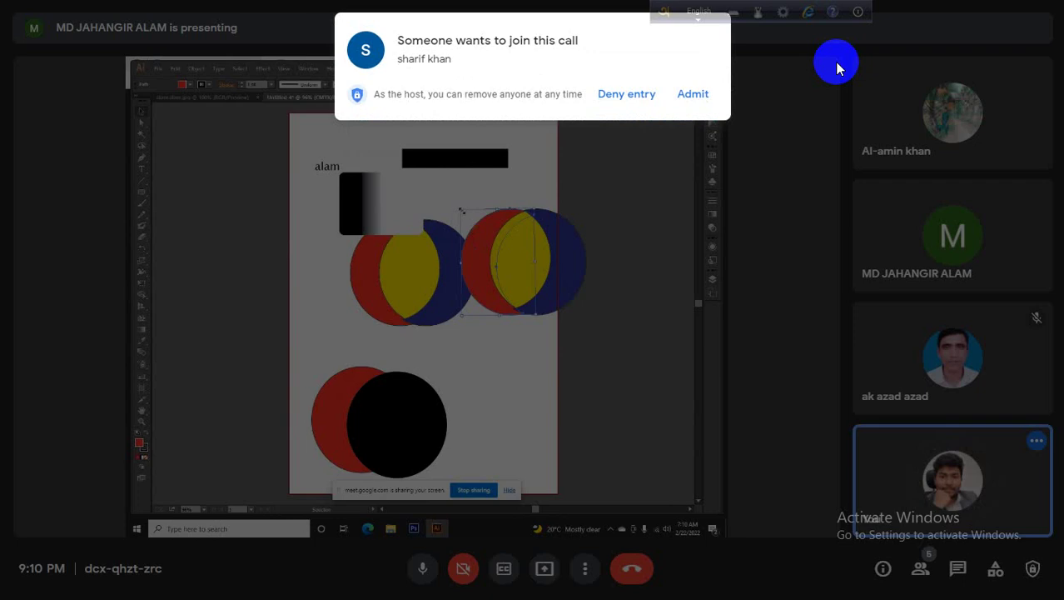
left_click(689, 96)
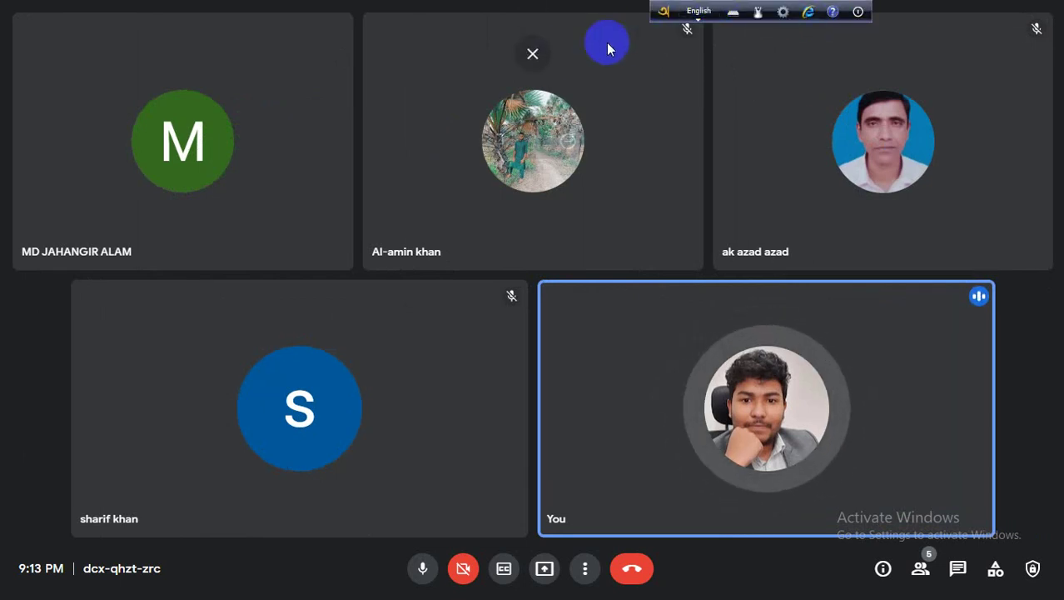
Step: Leave fullscreen, share the entire screen again with the bar hidden, then bring up Illustrator
left_click(534, 50)
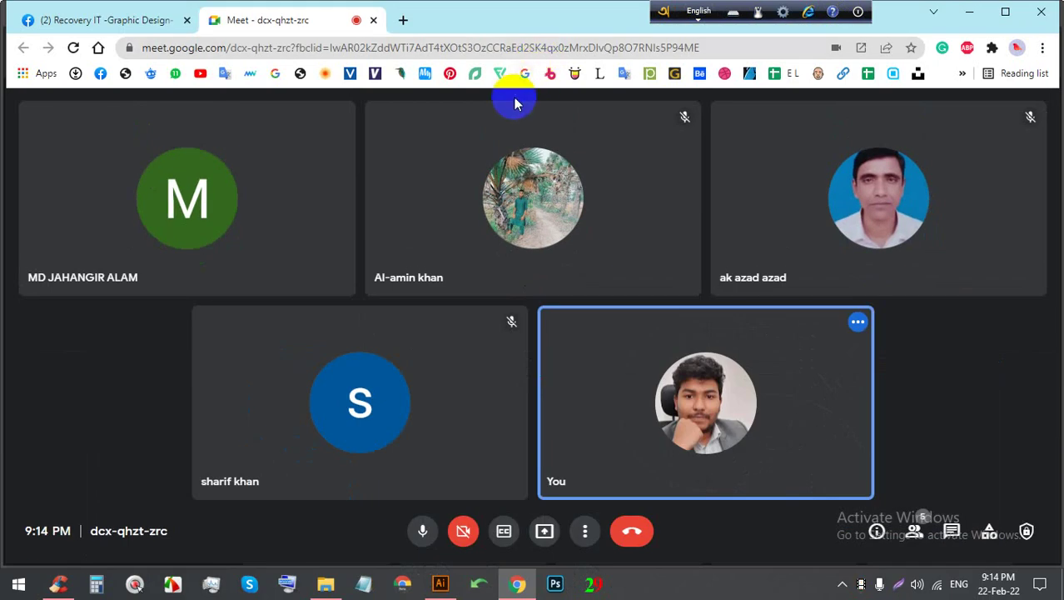
left_click(543, 530)
left_click(587, 418)
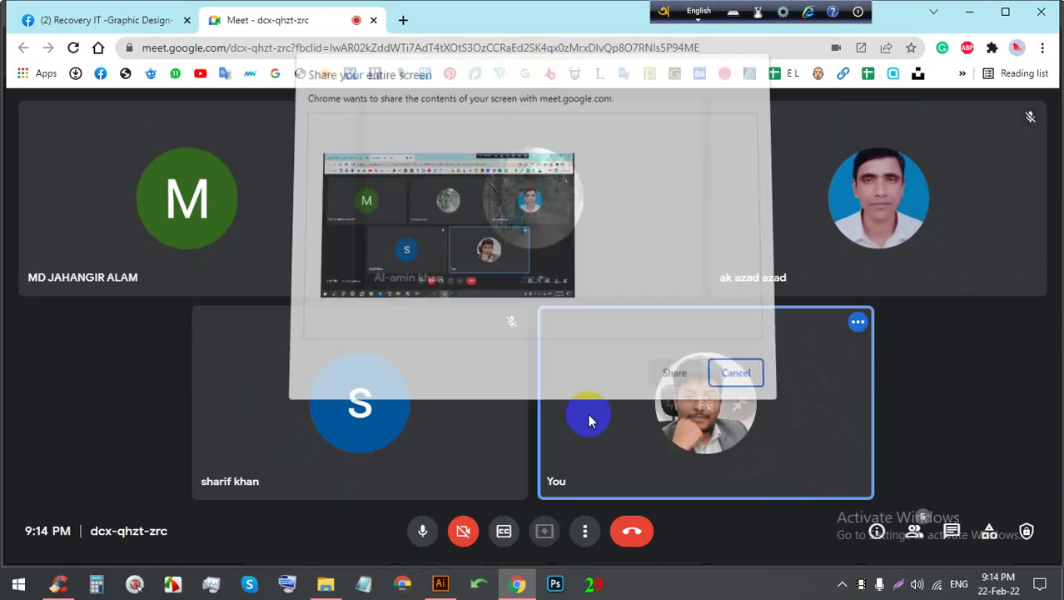
left_click(423, 166)
left_click(650, 360)
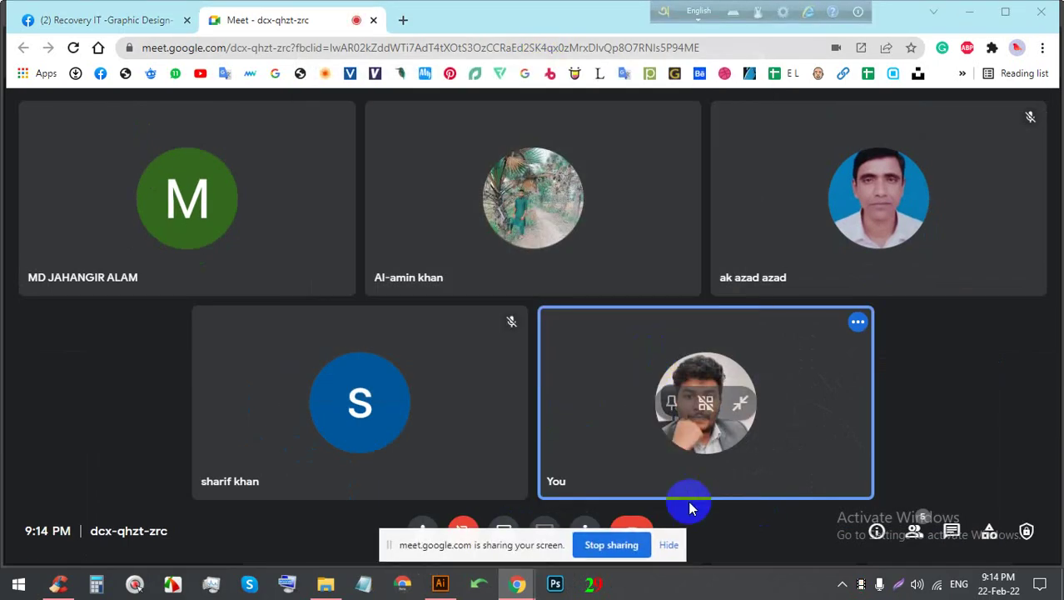
left_click(669, 544)
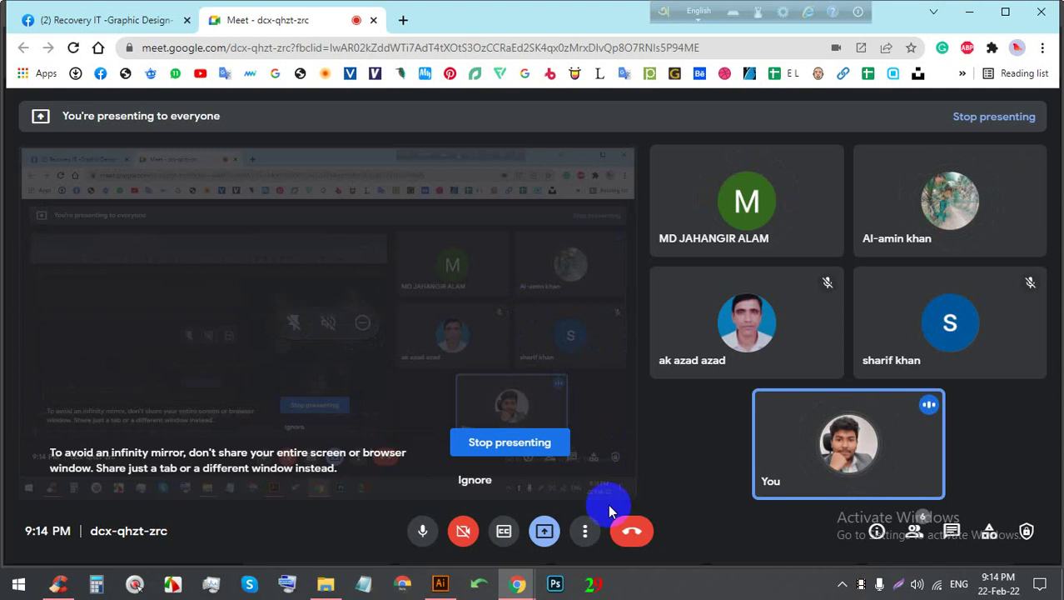
left_click(430, 590)
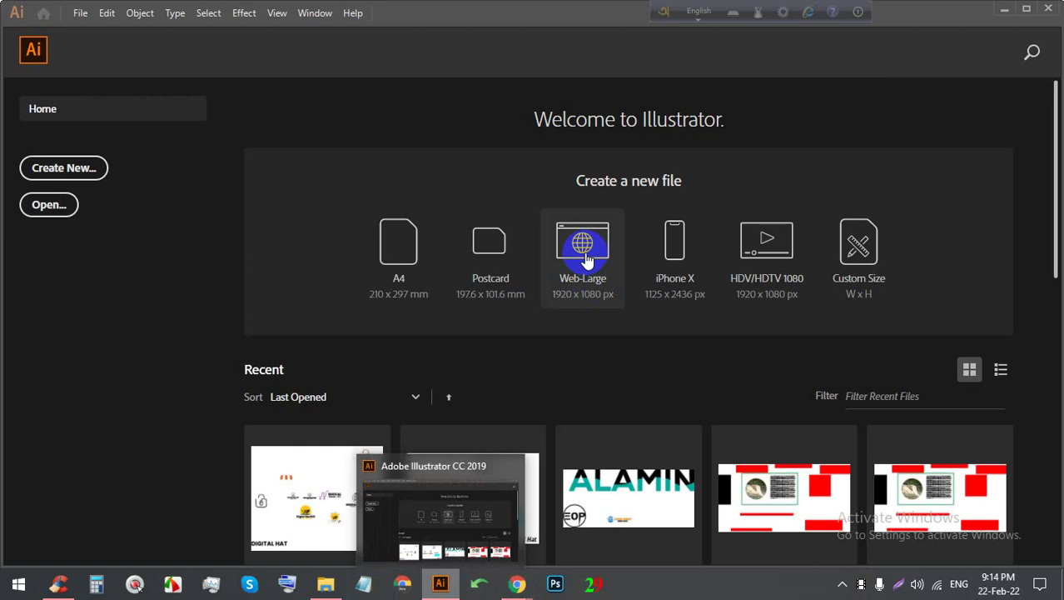
Step: Create a Web-Large 1920 x 1080 document and close the extra Untitled-2 document
left_click(587, 261)
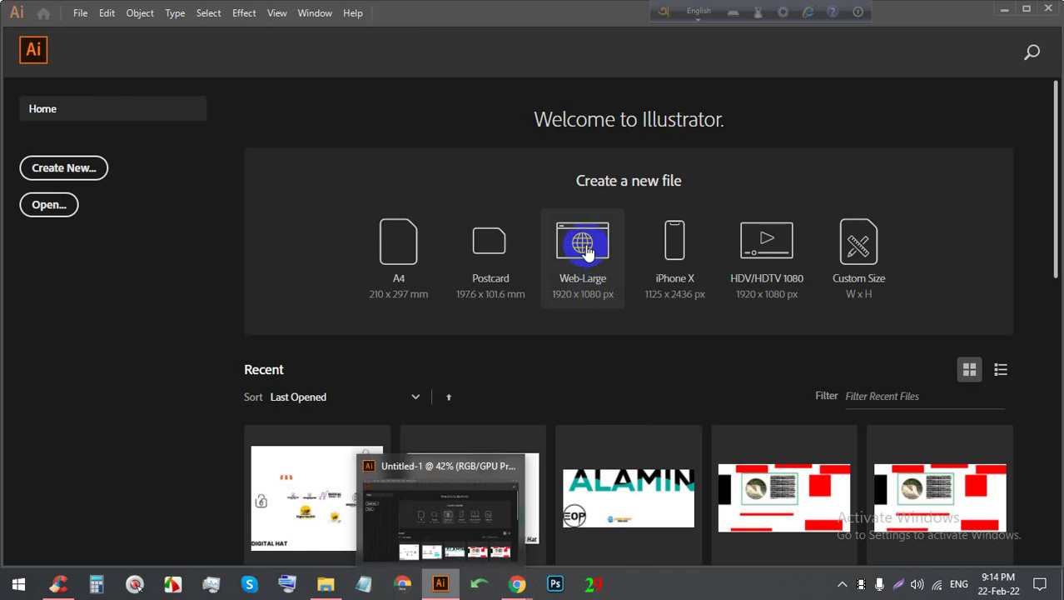
left_click(585, 248)
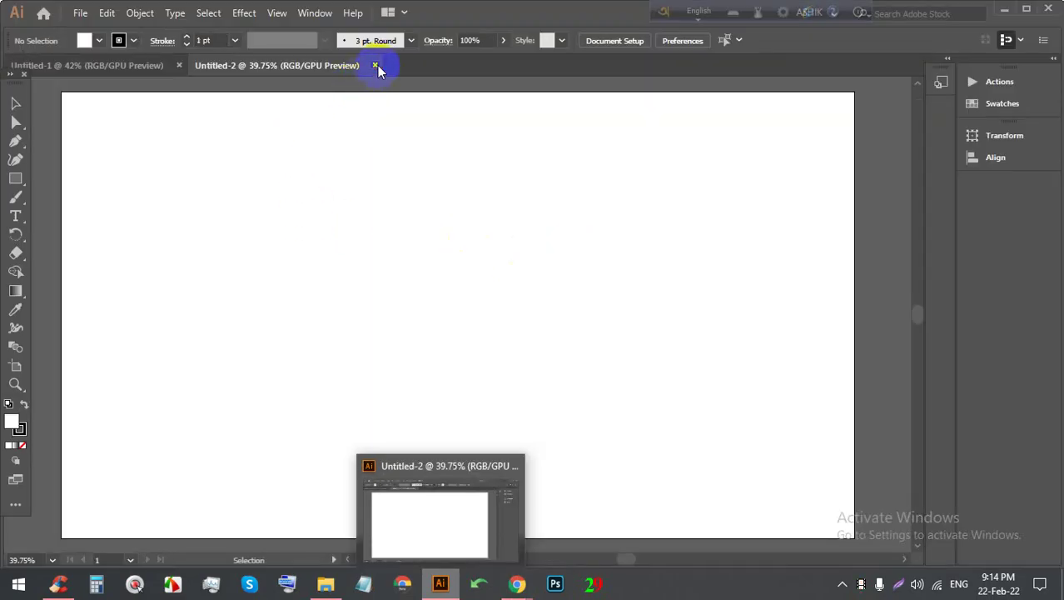
left_click(375, 65)
scroll(484, 348, "down", 2)
scroll(356, 274, "up", 2)
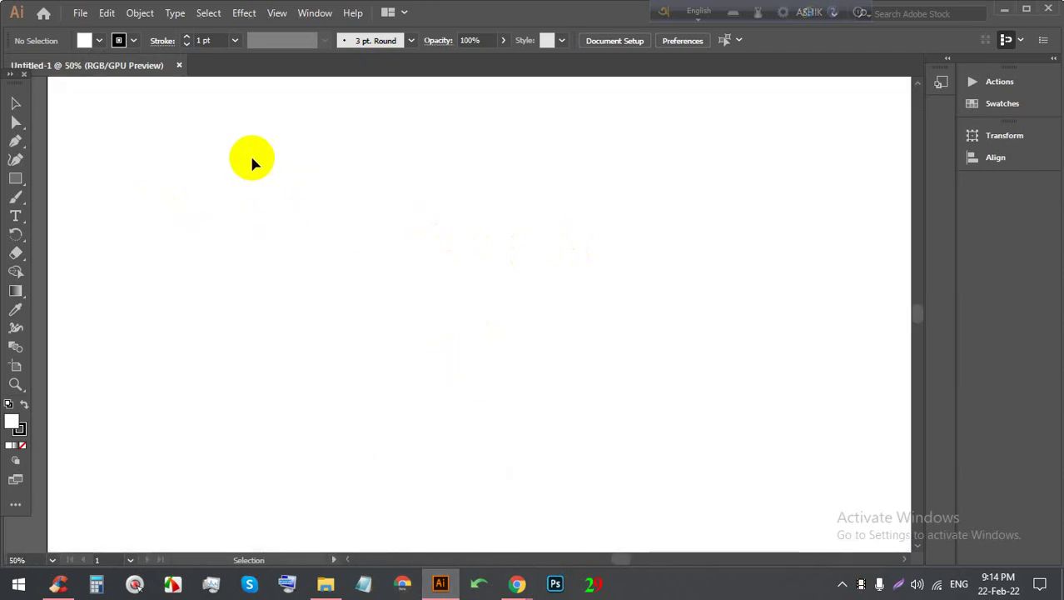
Step: Show the Pathfinder panel from the Window menu
left_click(246, 15)
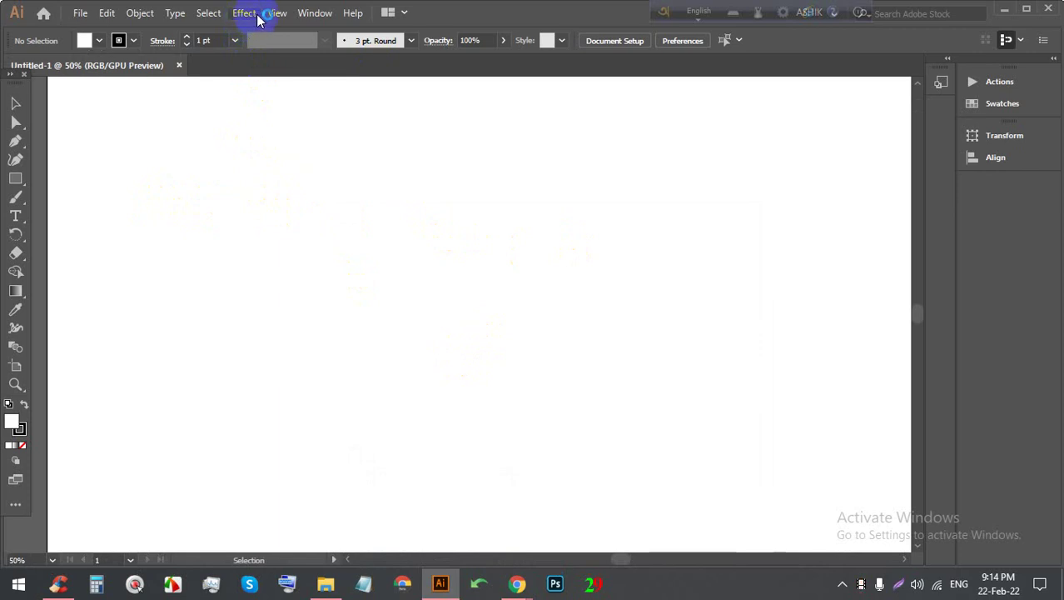
left_click(315, 15)
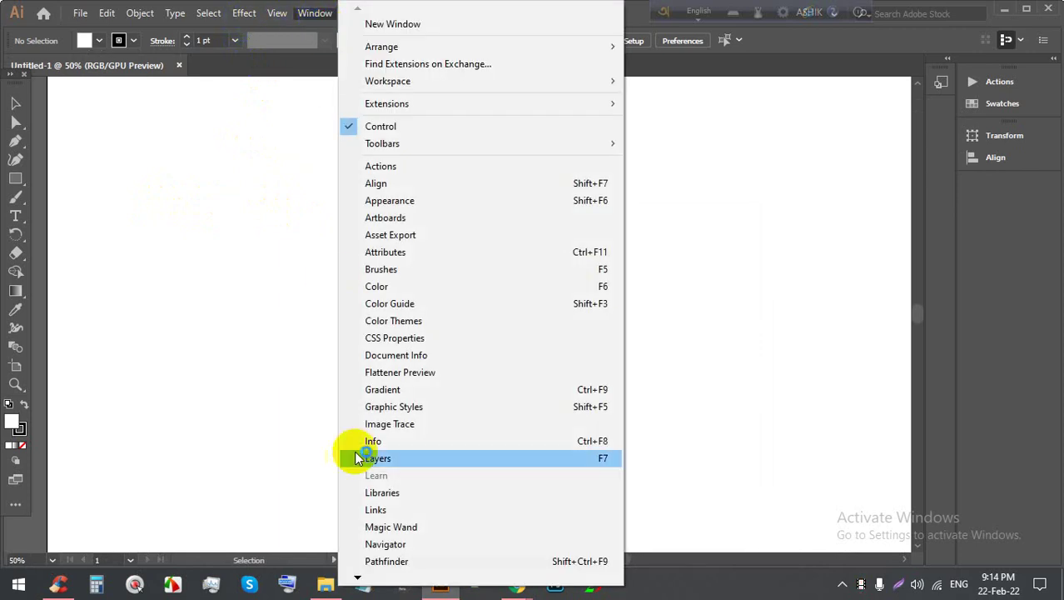
left_click(439, 559)
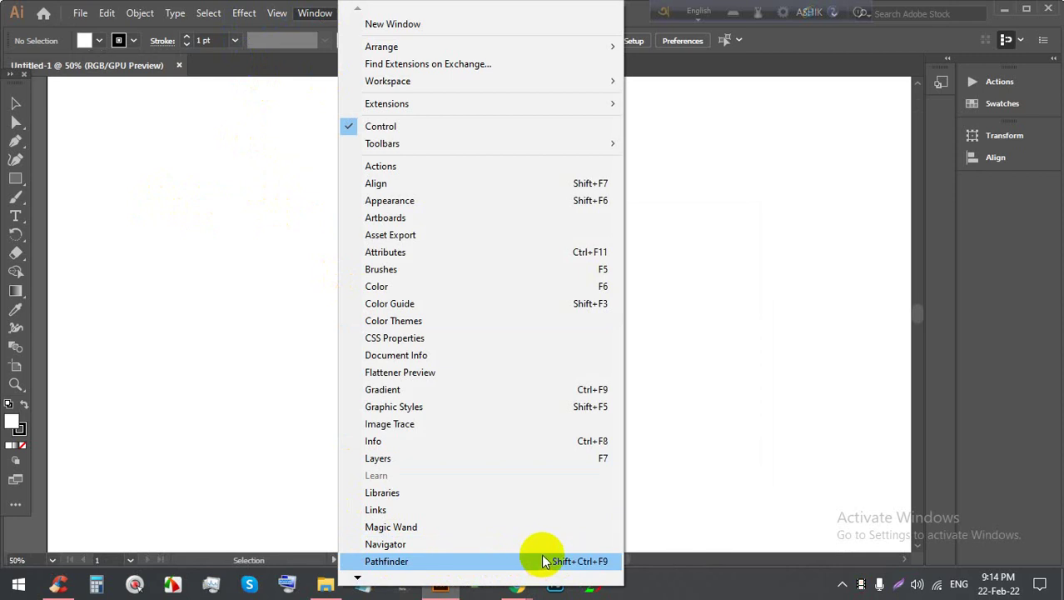
left_click(542, 555)
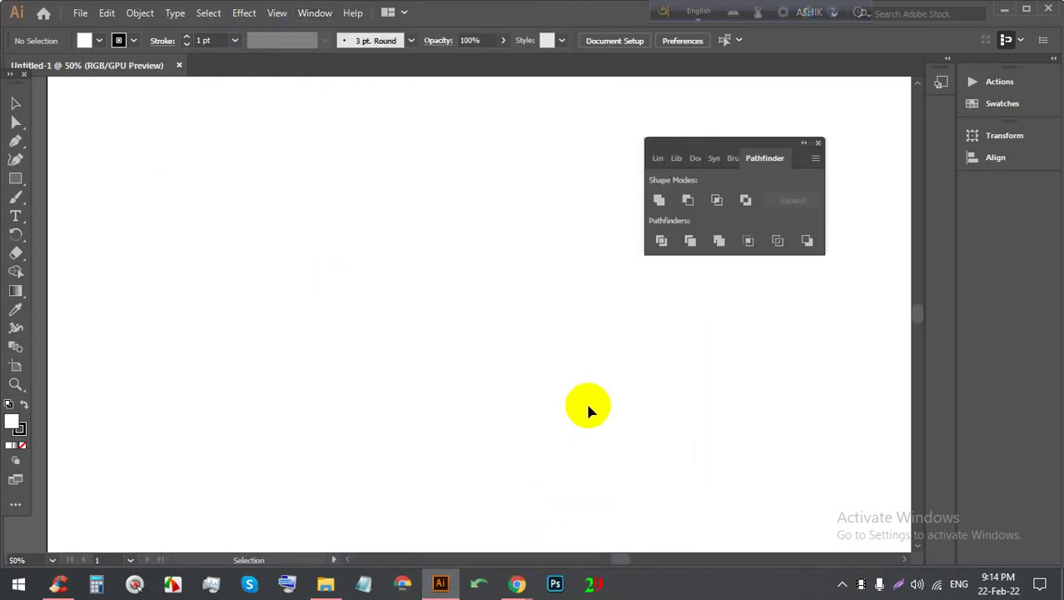
Step: Draw a 432 px red circle with no outline near the artboard's top left
left_click_drag(733, 145, 776, 108)
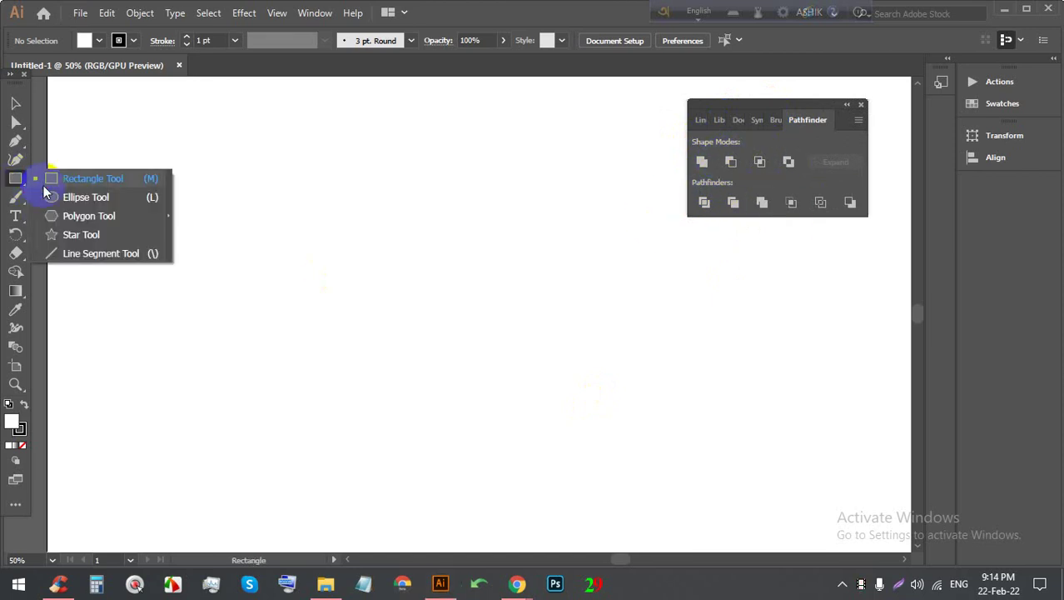
left_click_drag(16, 178, 50, 194)
left_click(99, 40)
left_click(58, 65)
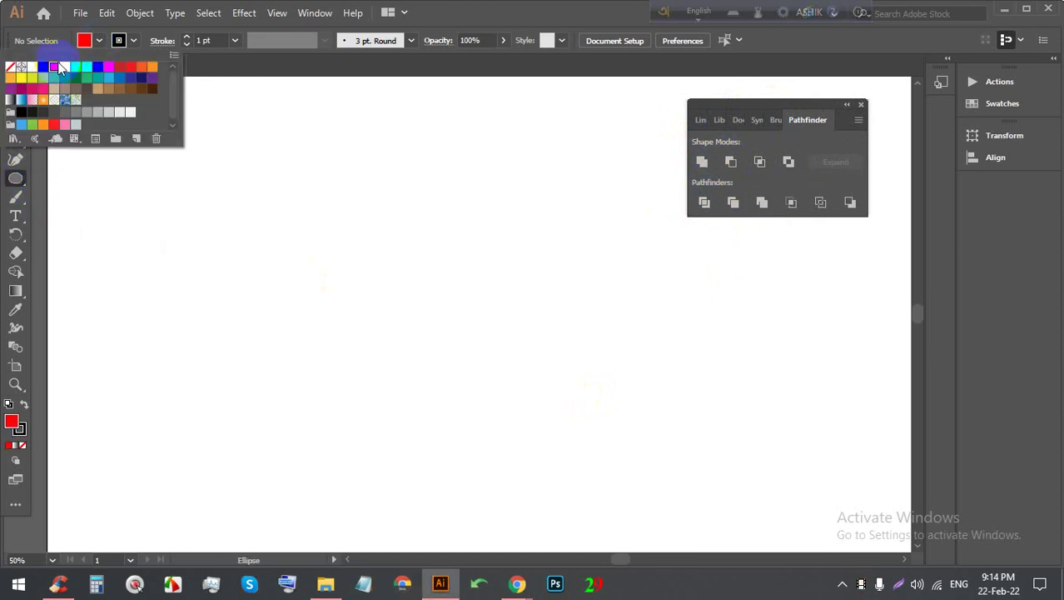
left_click(119, 41)
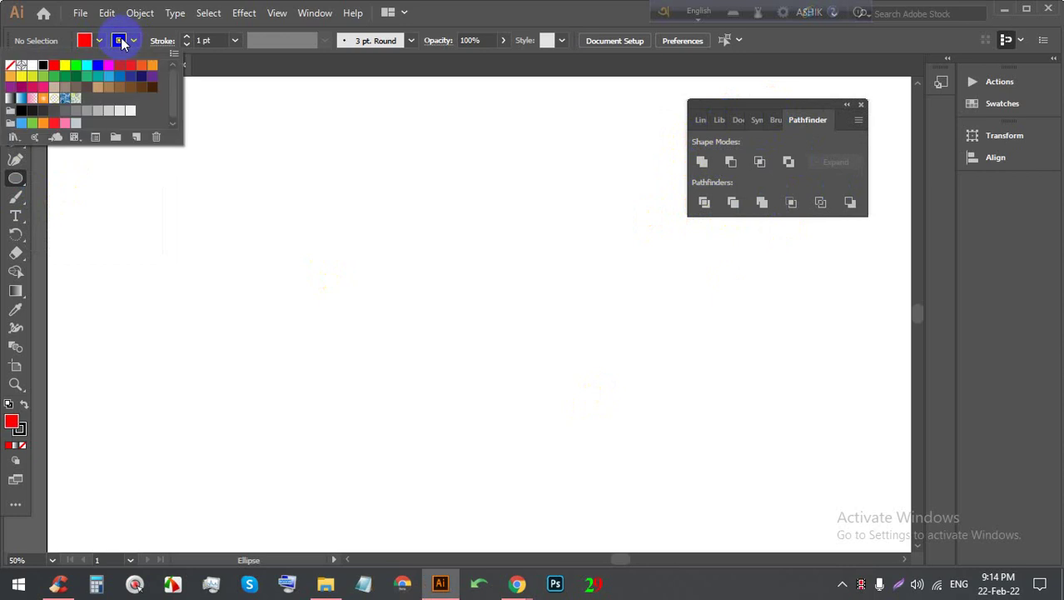
left_click(10, 70)
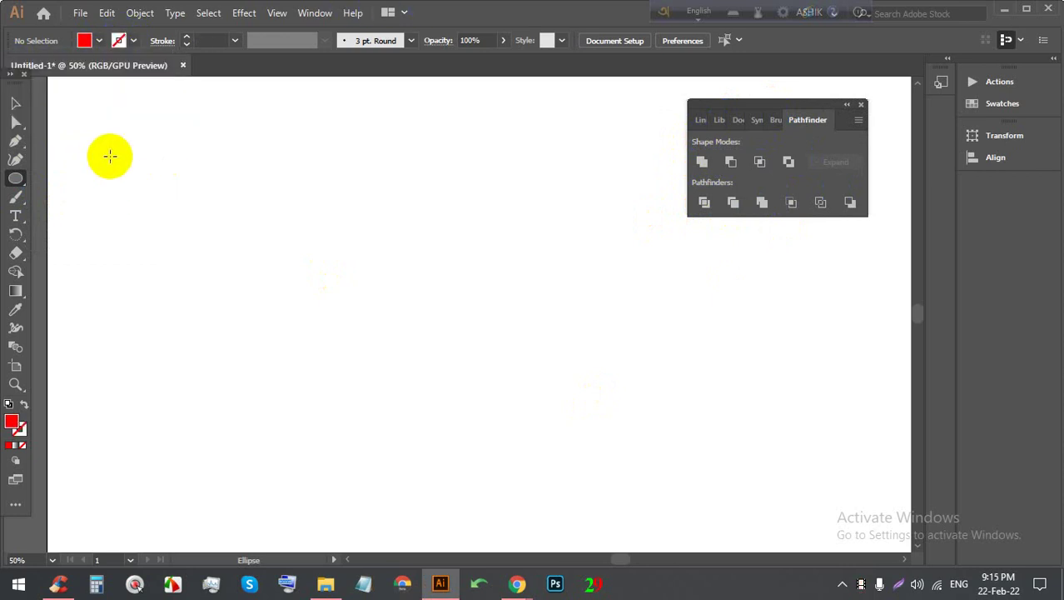
mouse_move(110, 155)
left_mouse_down()
mouse_move(290, 289)
mouse_move(285, 217)
left_mouse_up()
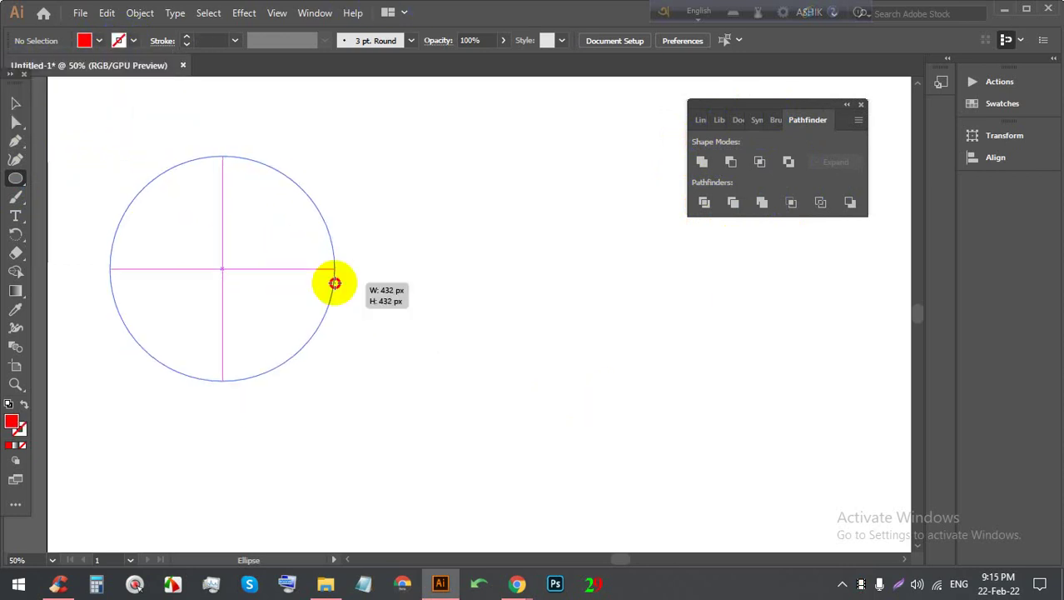
left_click(15, 103)
Step: Add overlapping copies of the circle, one filled black and one yellow below
left_click_drag(189, 194, 263, 193)
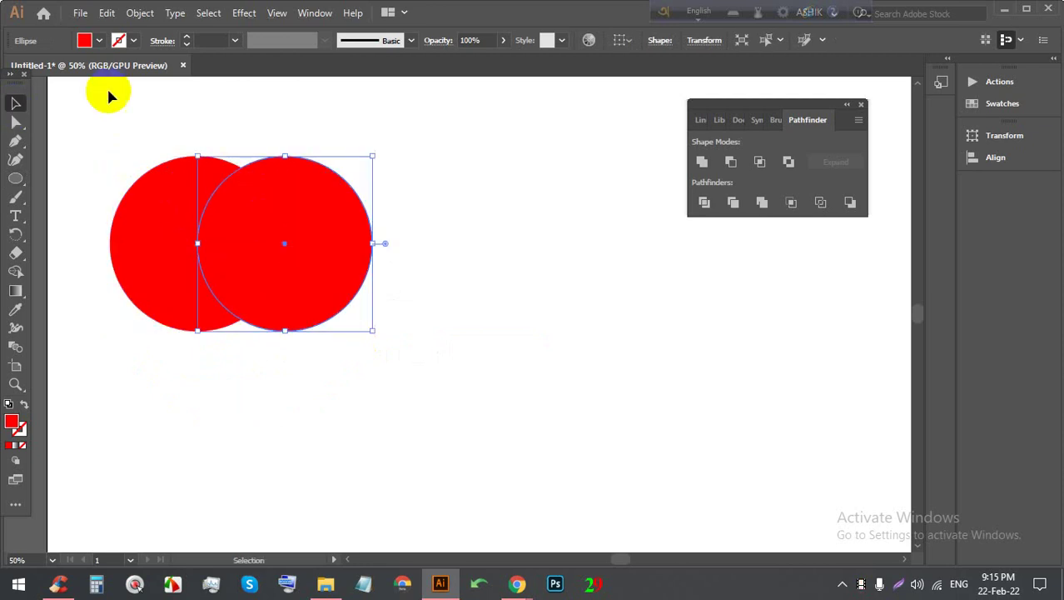
left_click(100, 46)
left_click(46, 70)
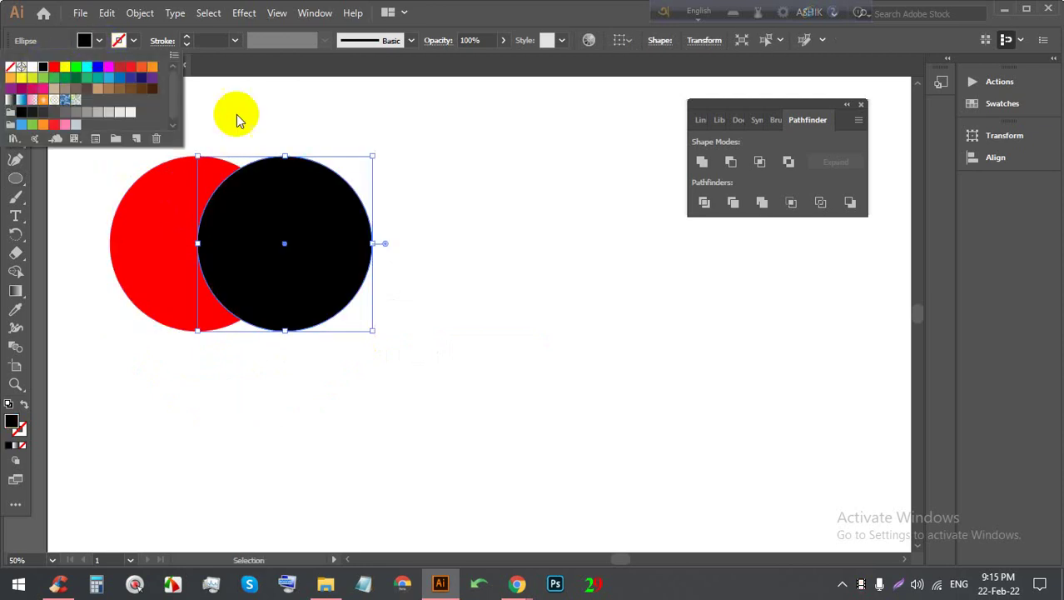
mouse_move(301, 190)
left_mouse_down()
mouse_move(242, 299)
mouse_move(255, 268)
left_mouse_up()
left_click(99, 40)
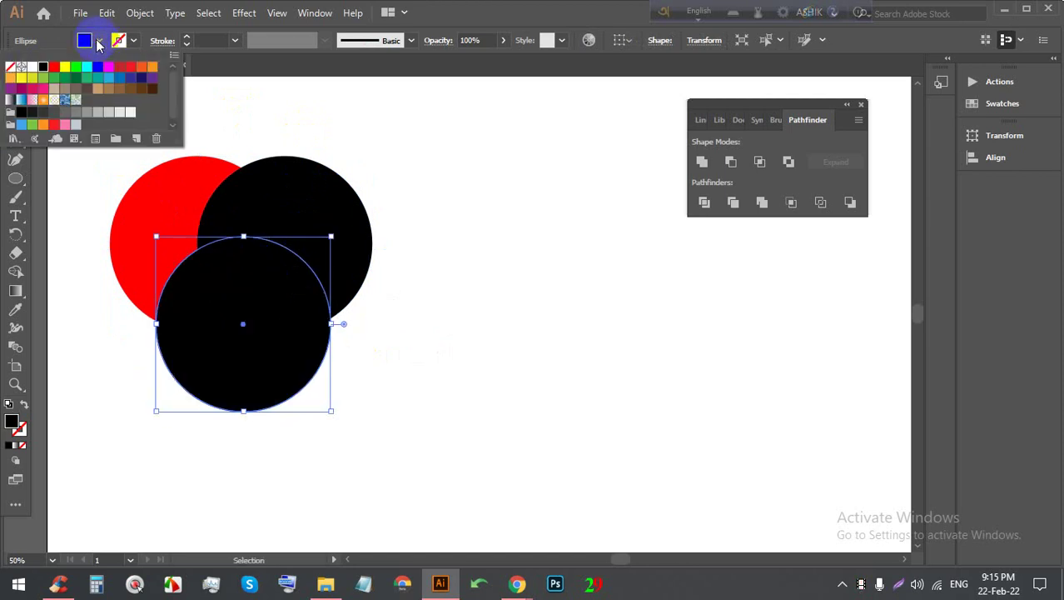
left_click(65, 67)
left_click(444, 336)
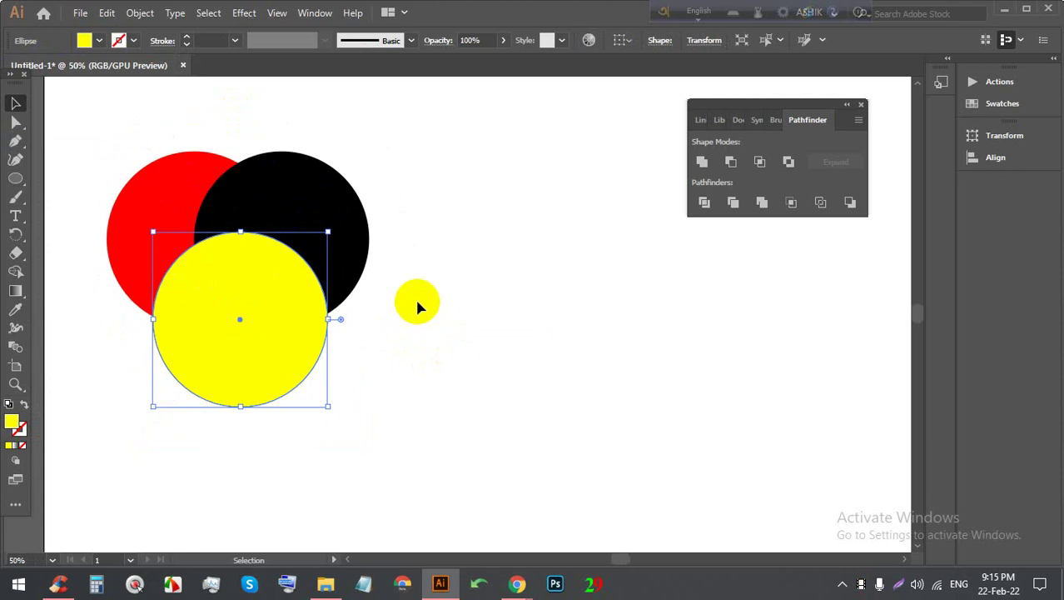
Step: Select all three circles and duplicate the set to the right
mouse_move(408, 298)
left_mouse_down()
mouse_move(337, 310)
mouse_move(241, 304)
left_mouse_up()
left_click_drag(277, 229, 553, 225, "alt")
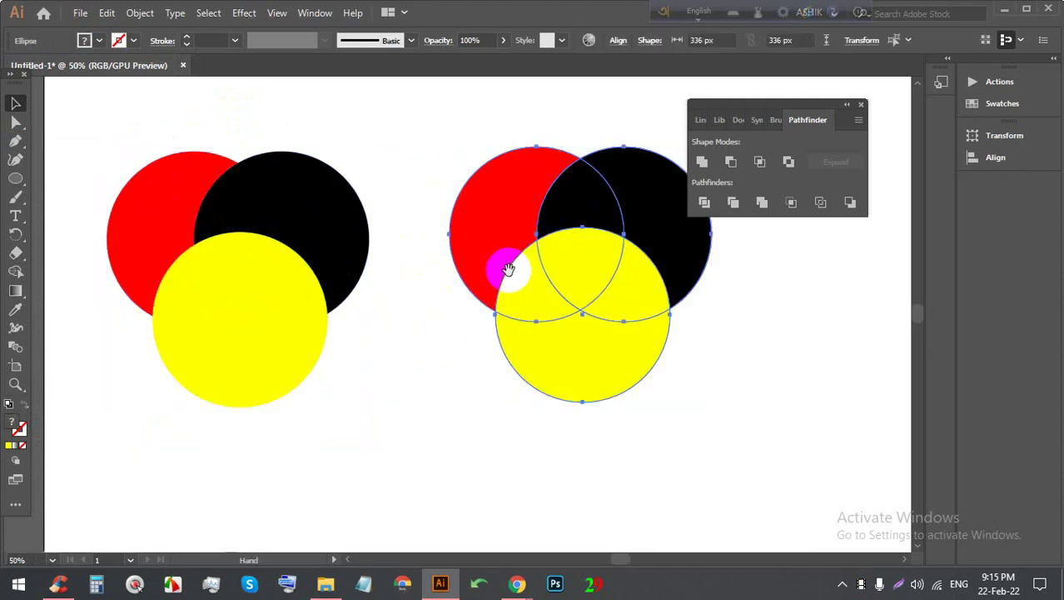
left_click_drag(505, 266, 233, 277)
left_click(571, 298)
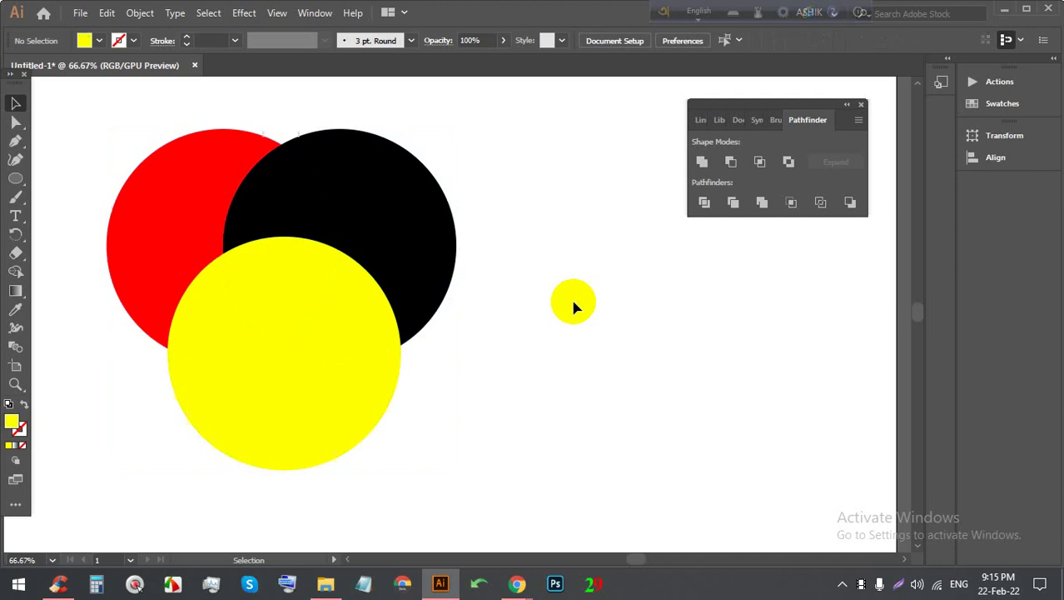
mouse_move(557, 367)
left_mouse_down()
mouse_move(380, 281)
mouse_move(185, 157)
left_mouse_up()
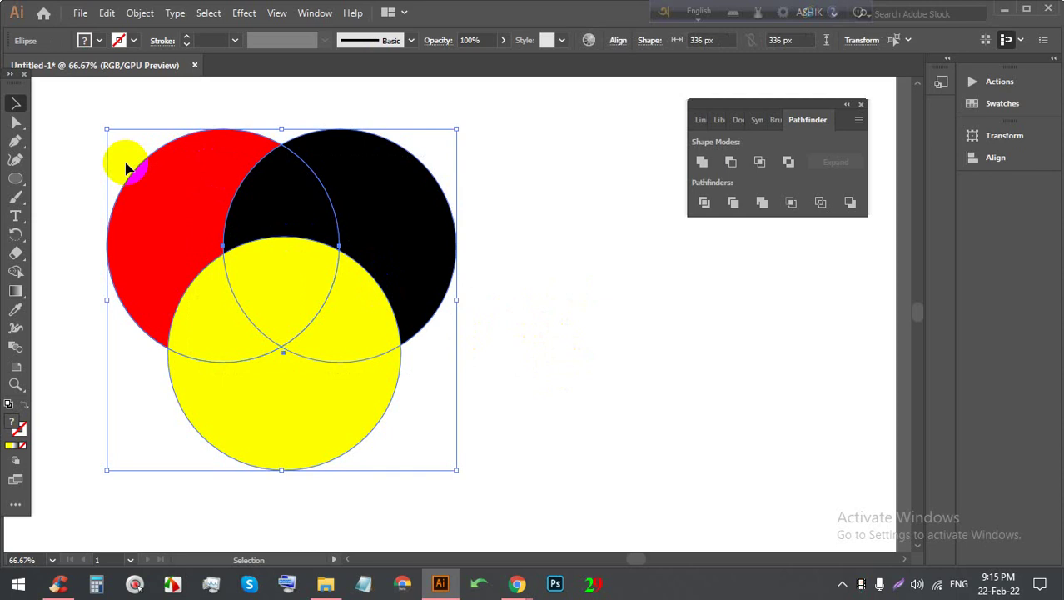
left_click(700, 164)
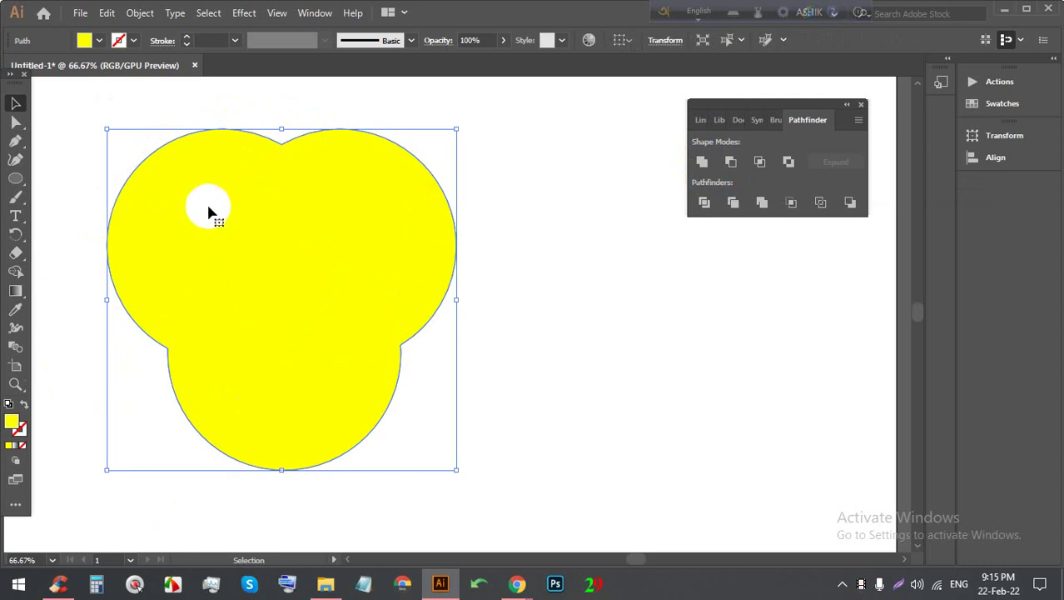
key("a")
key("ctrl+z")
key("v")
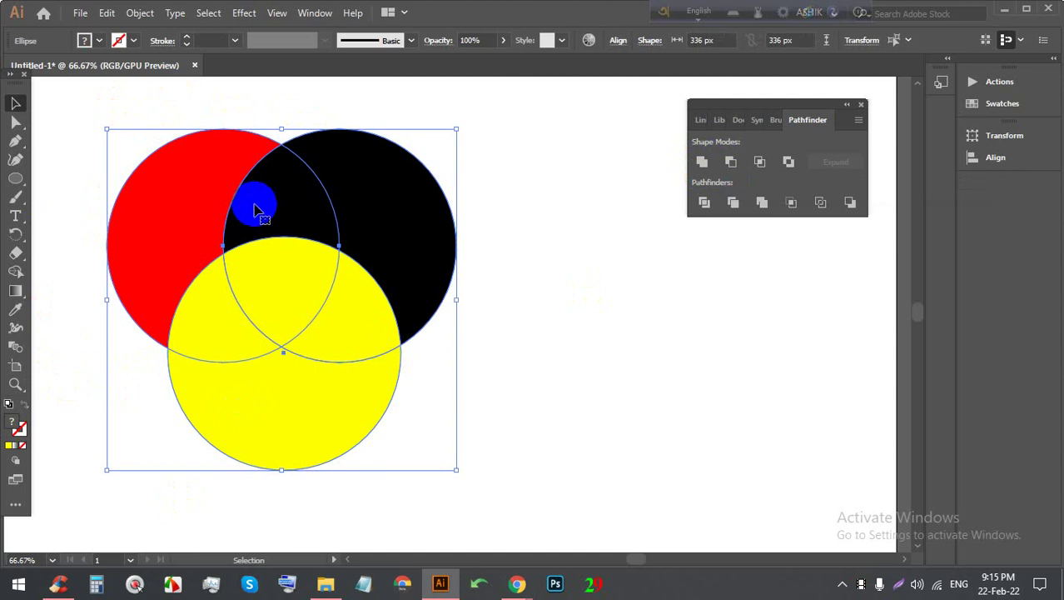
left_click(713, 166)
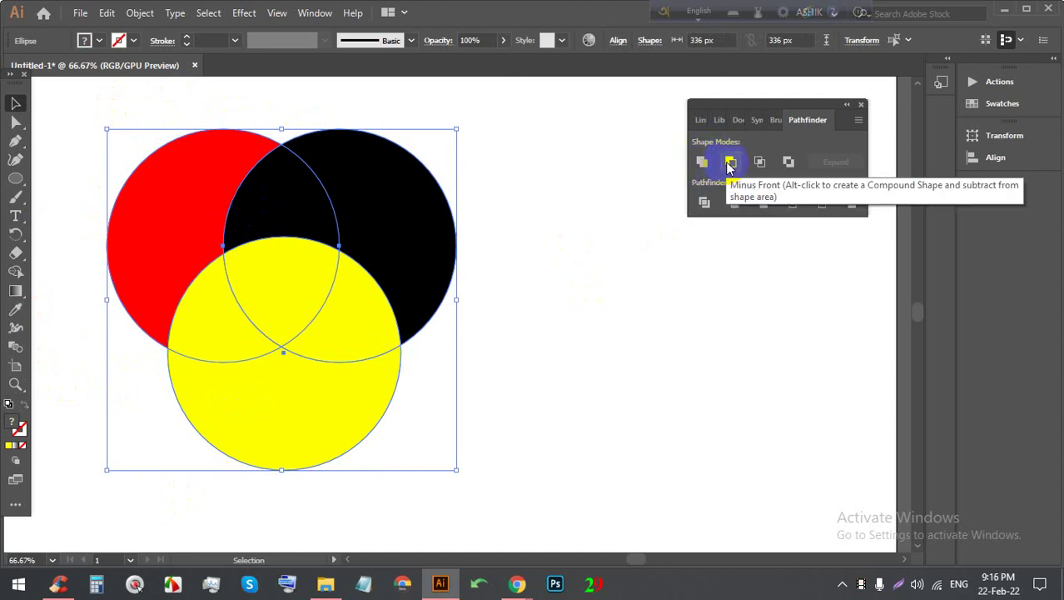
left_click(730, 163)
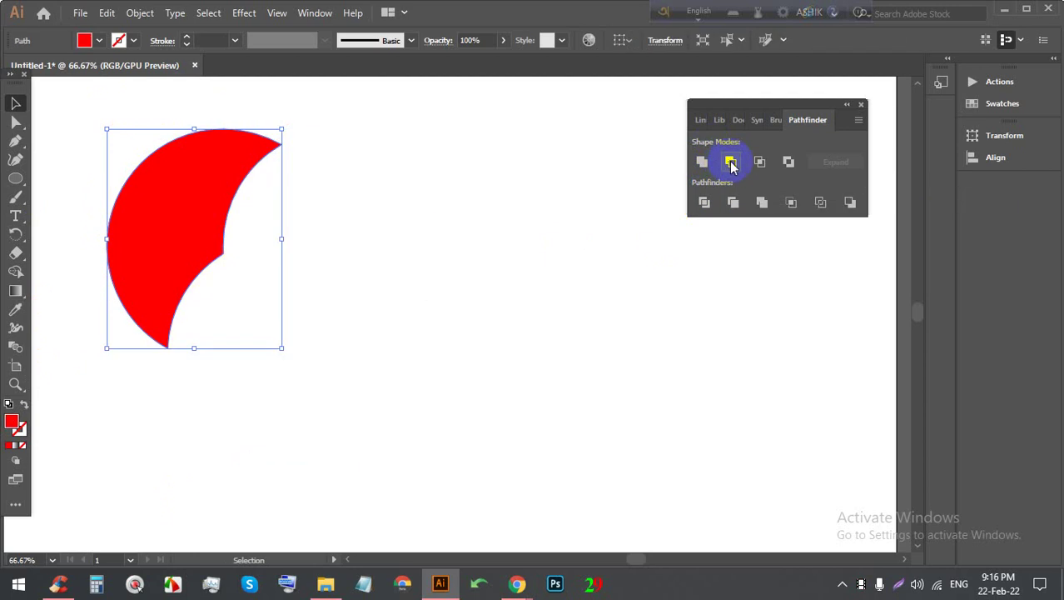
key("ctrl+z")
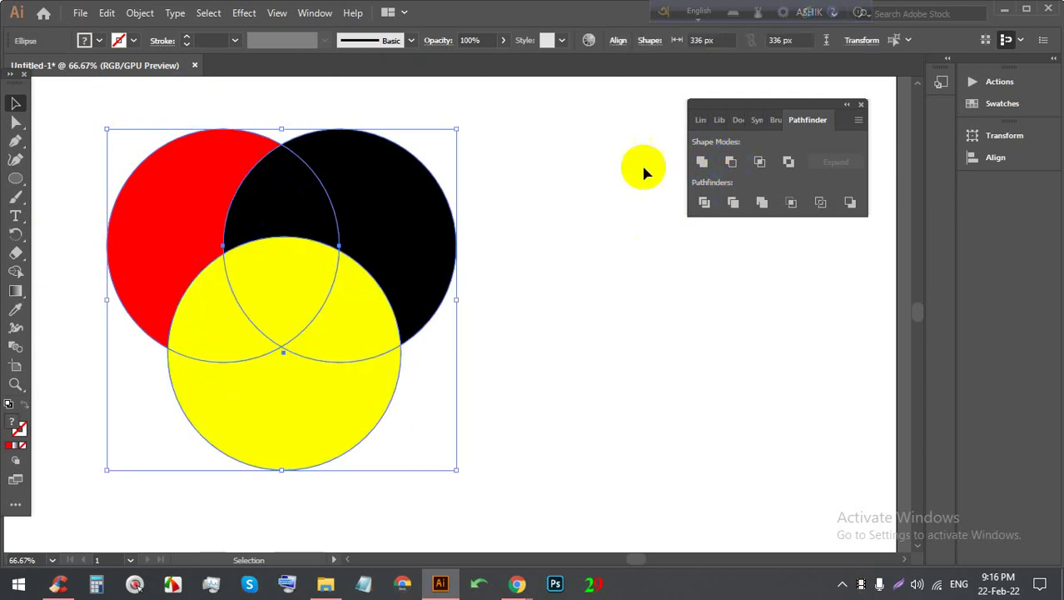
left_click(730, 163)
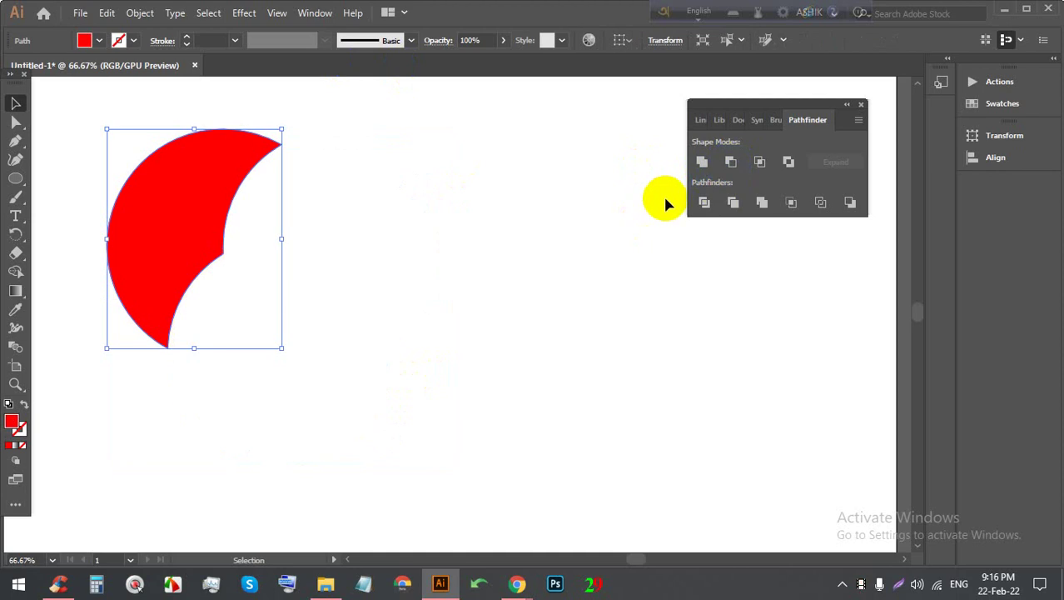
key("ctrl+z")
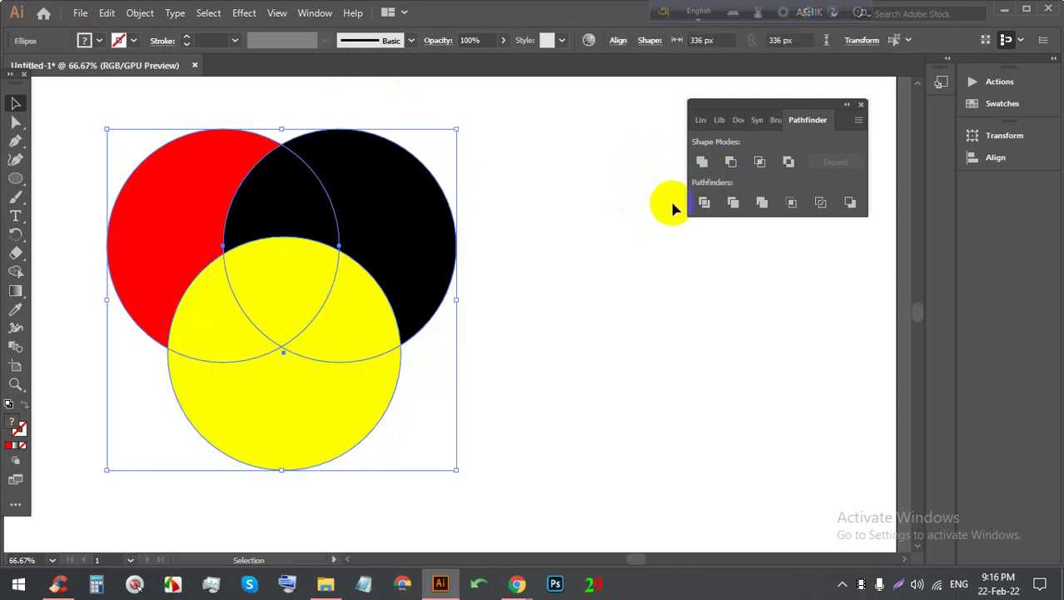
left_click(760, 162)
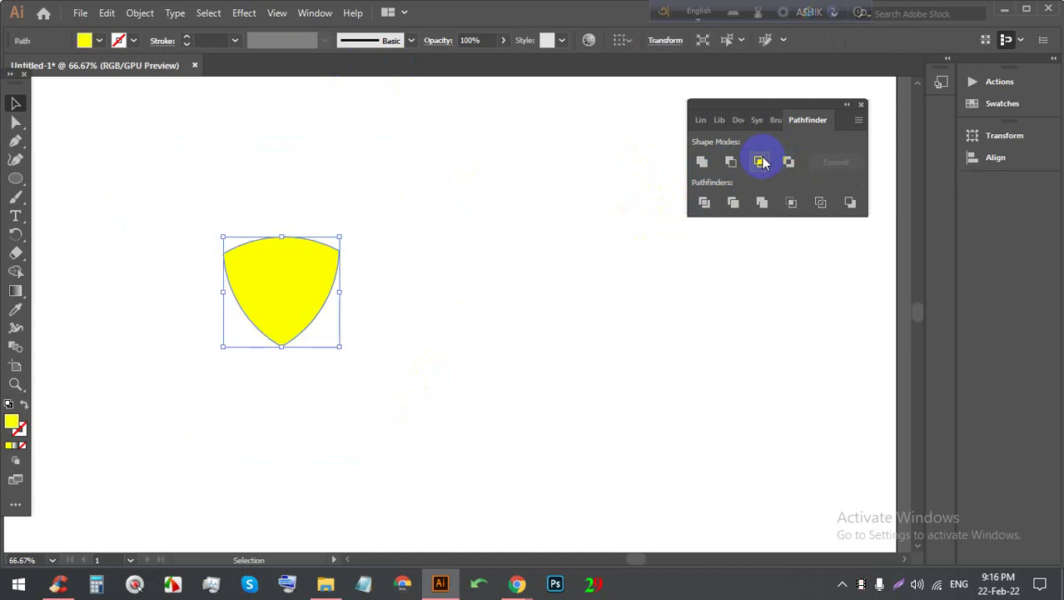
key("ctrl+z")
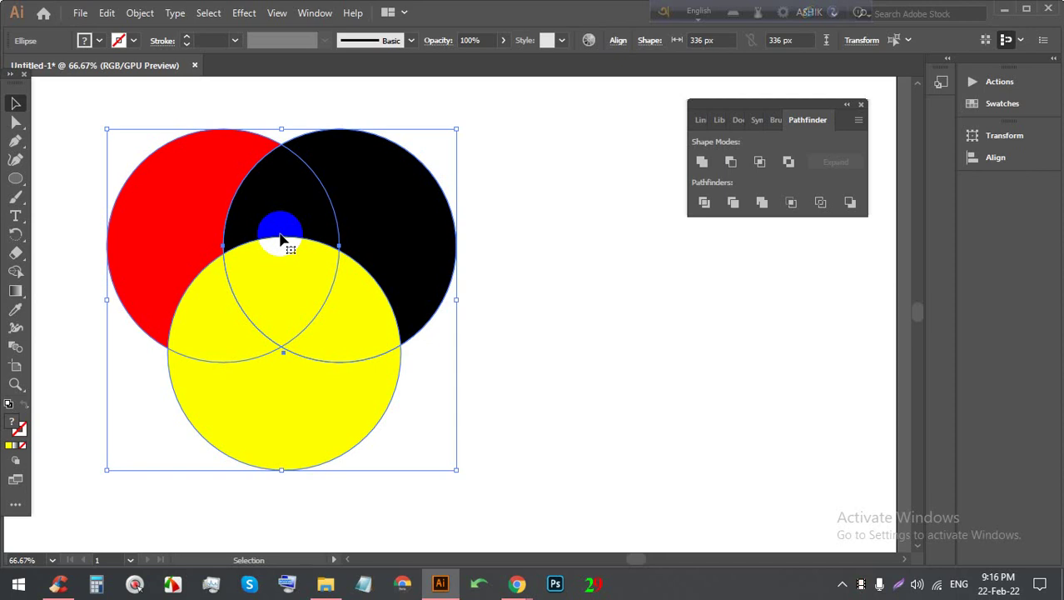
left_click(760, 161)
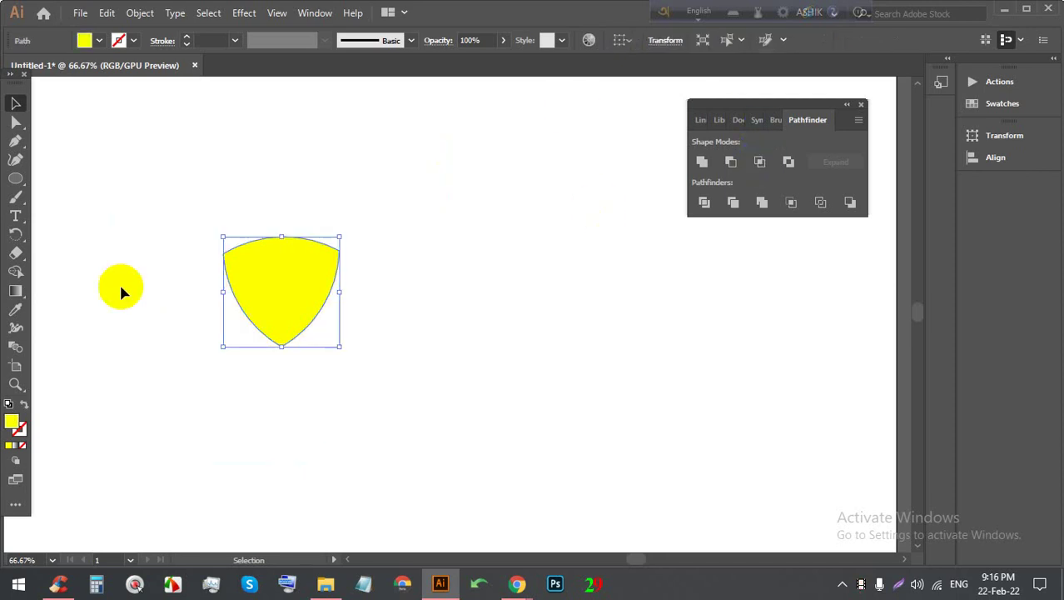
key("ctrl+z")
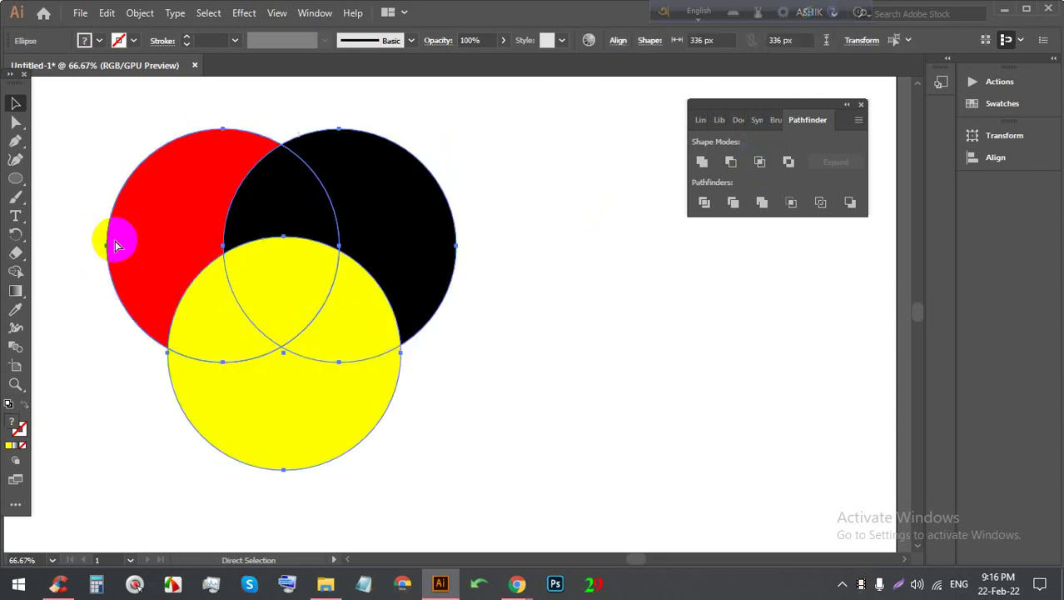
Step: Try Pathfinder Exclude and undo it, apply Divide to the black circle, then switch to Meet
left_click(789, 162)
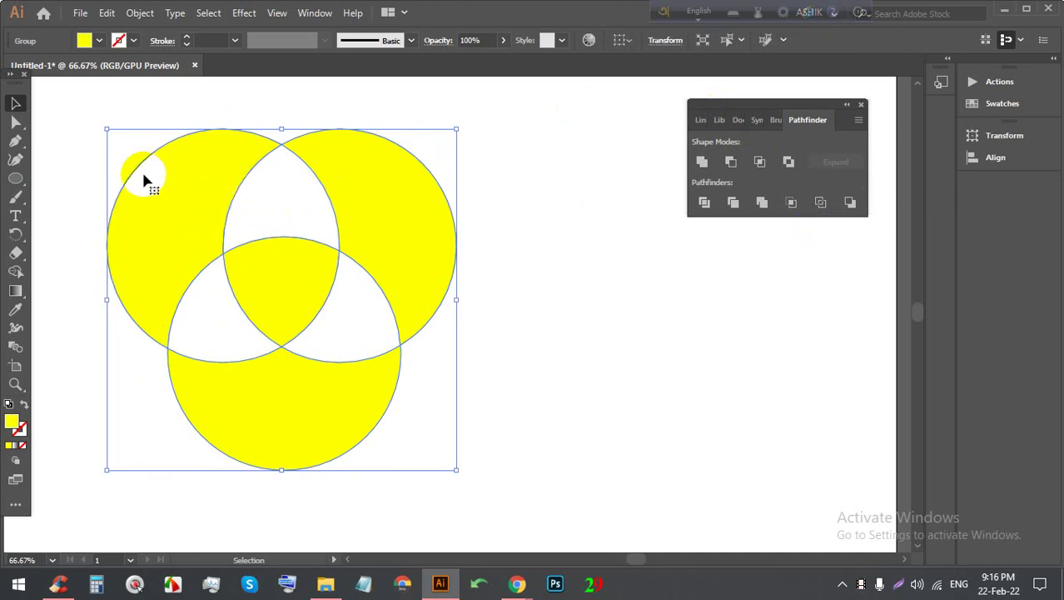
key("ctrl+z")
key("ctrl+z")
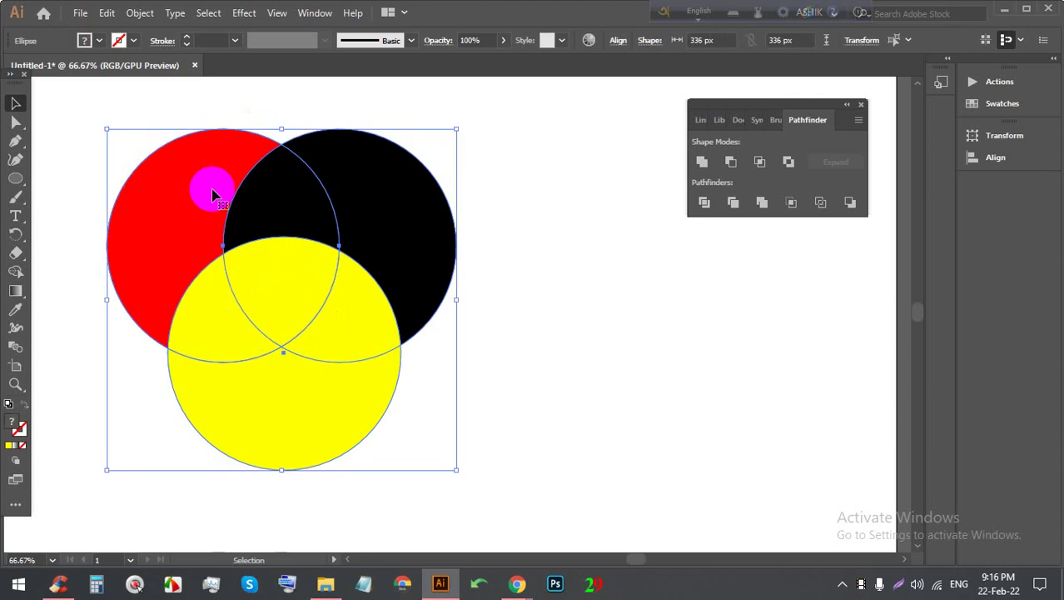
left_click(504, 258)
left_click(419, 242)
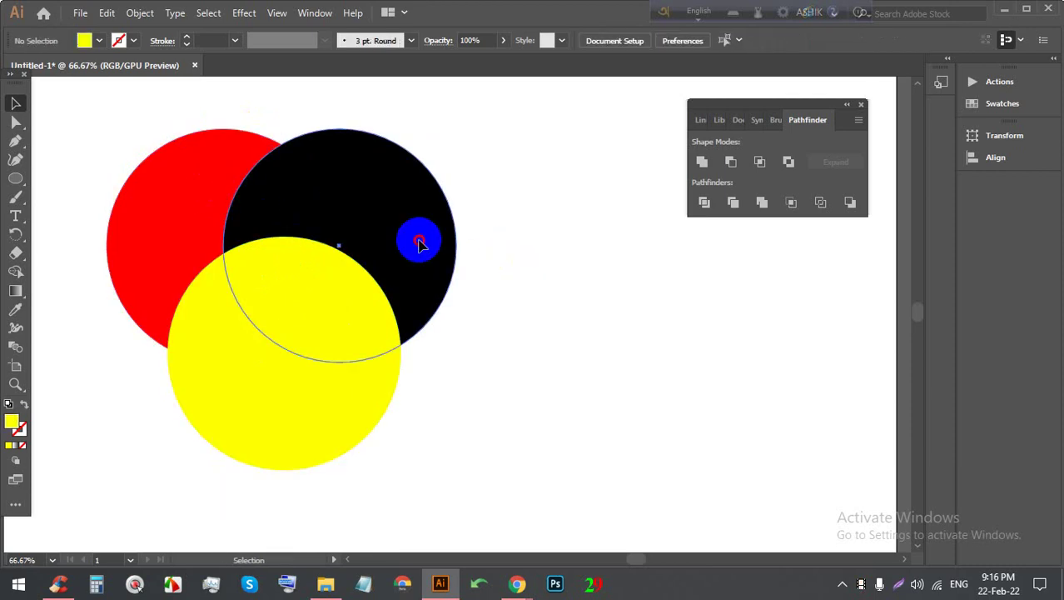
left_click(704, 202)
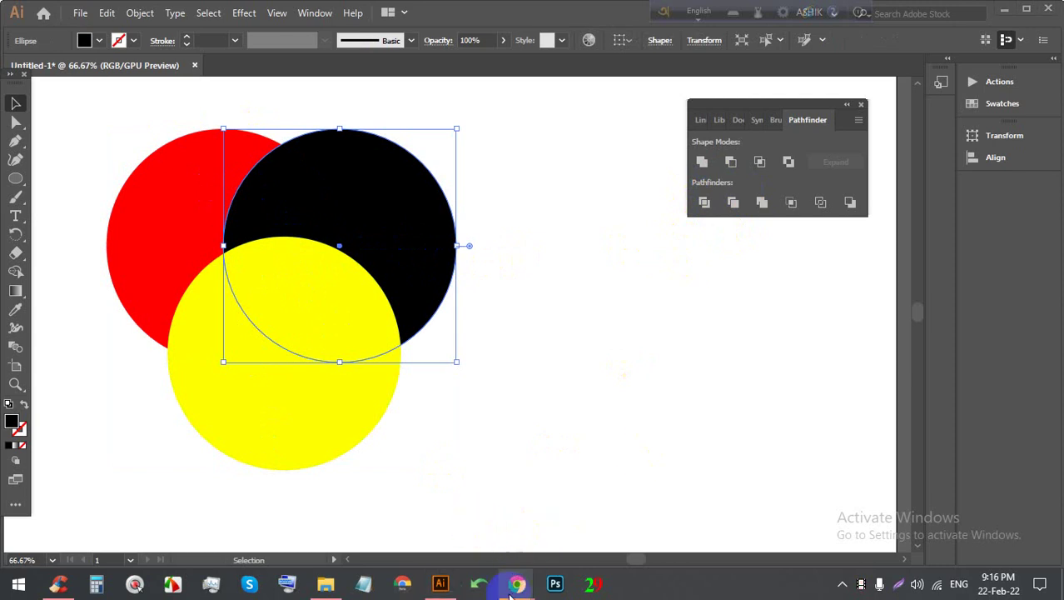
mouse_move(517, 584)
left_click(447, 512)
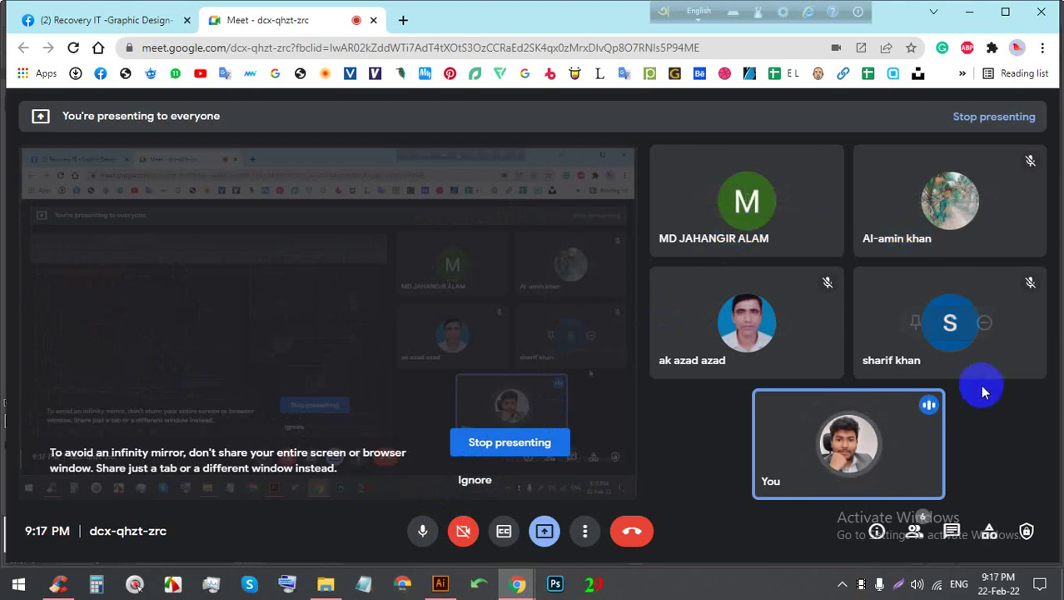
Step: Switch back to Illustrator and deselect the black circle
left_click(440, 583)
left_click(533, 340)
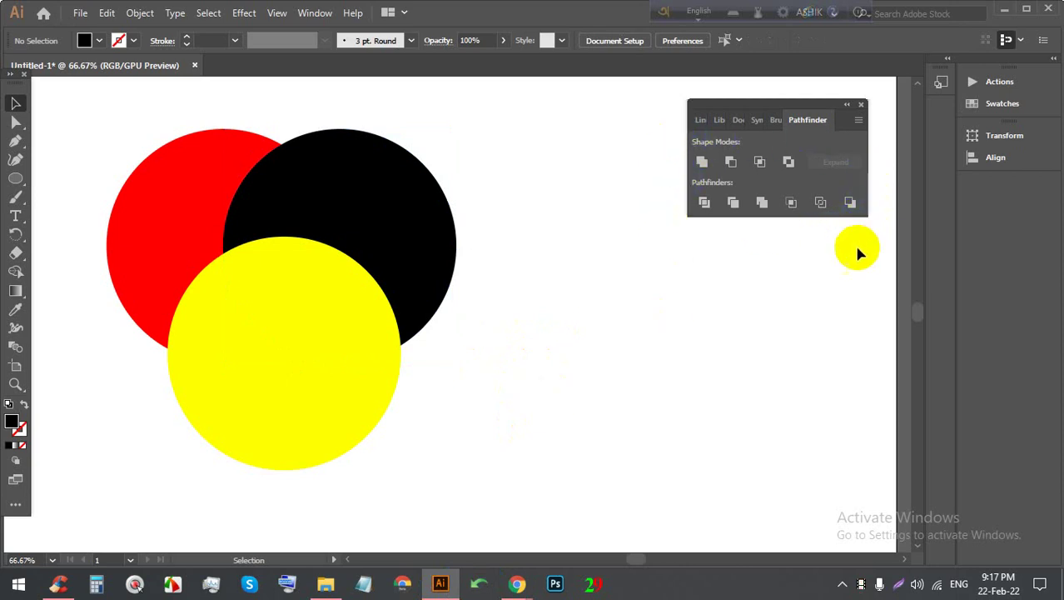
Step: Divide all three circles with Pathfinder and ungroup the resulting pieces
left_click(710, 203)
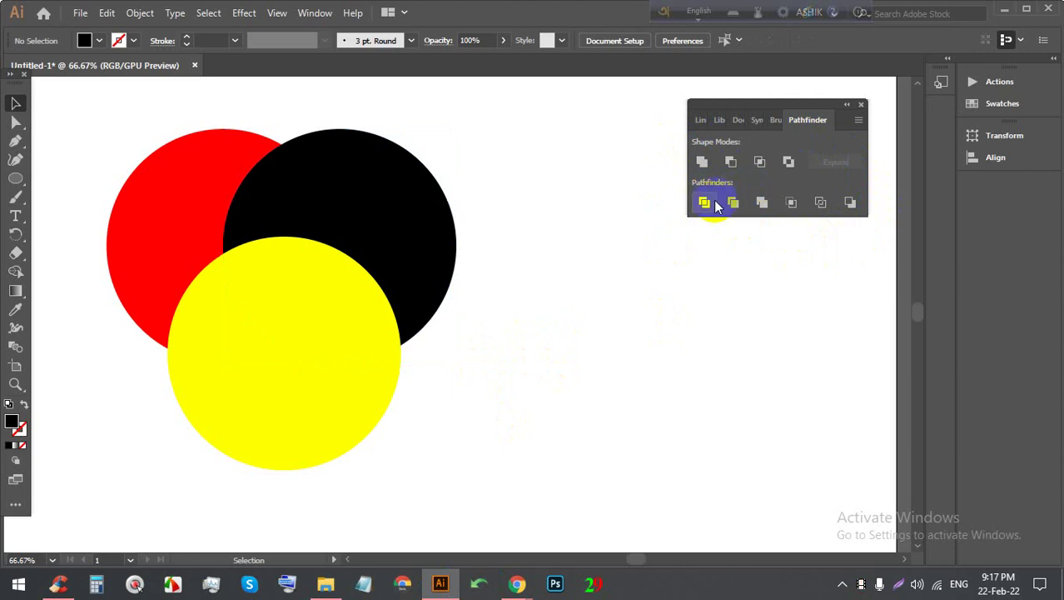
left_click_drag(493, 399, 185, 166)
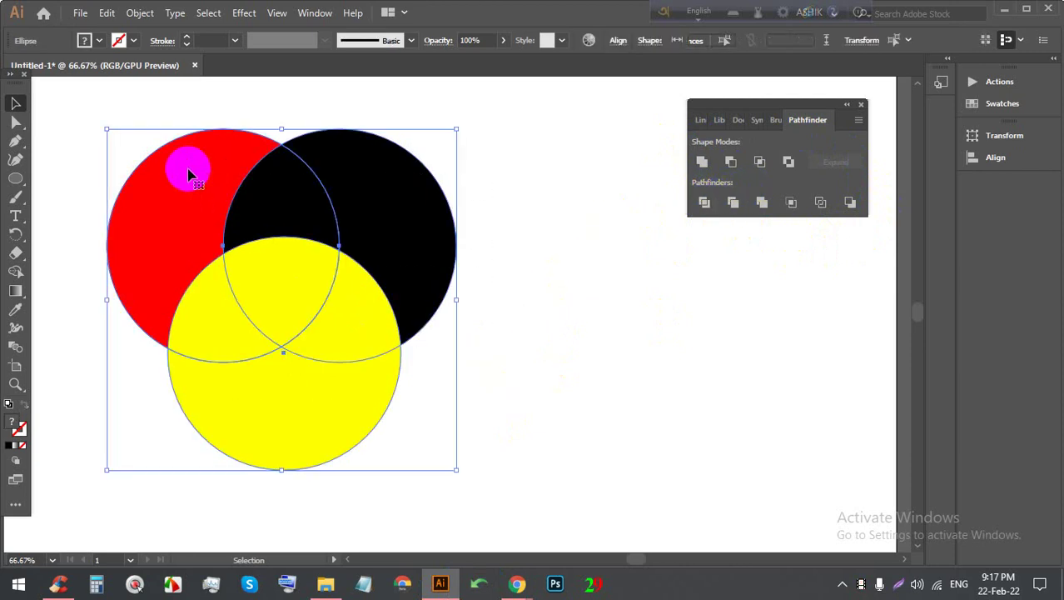
left_click(704, 203)
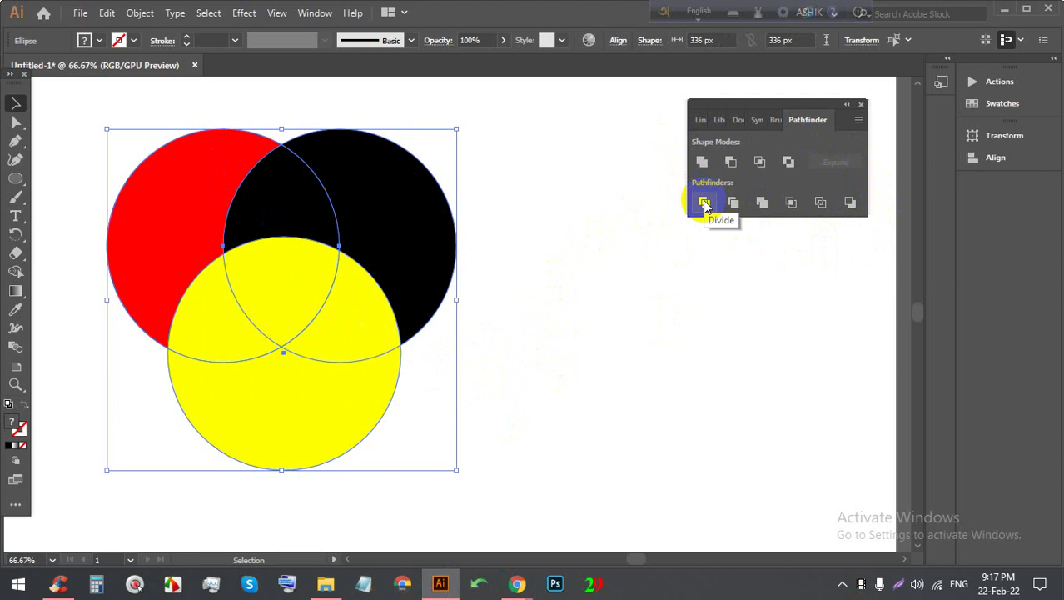
left_click(704, 203)
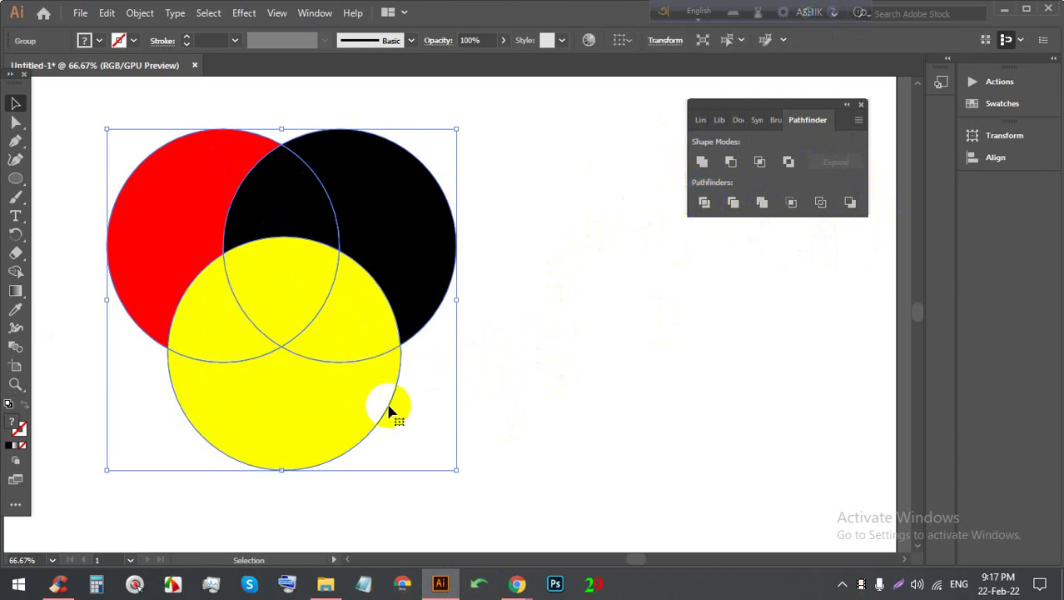
left_click(546, 351)
left_click(398, 239)
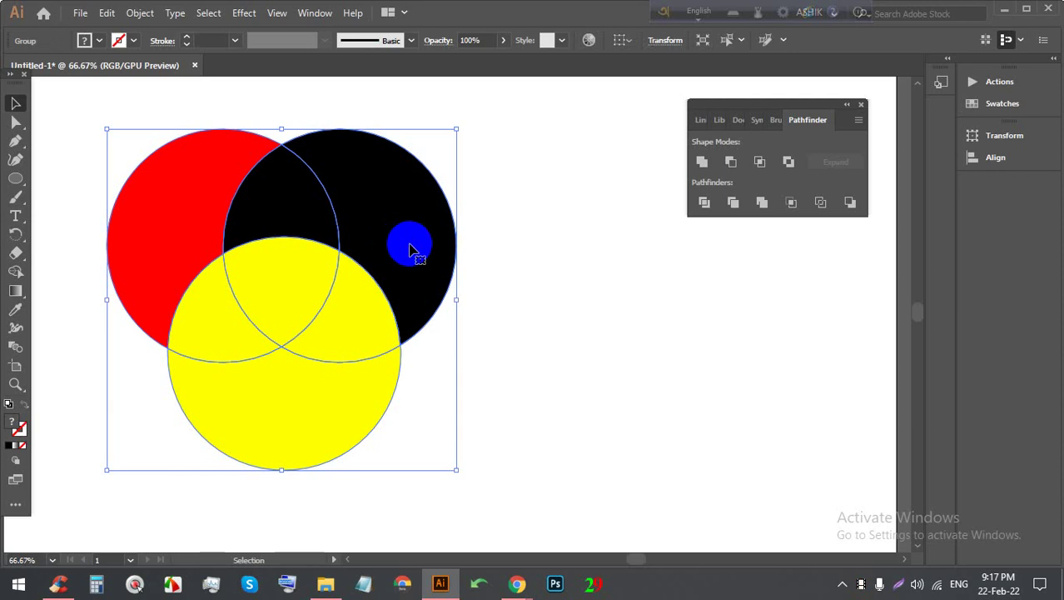
right_click(409, 244)
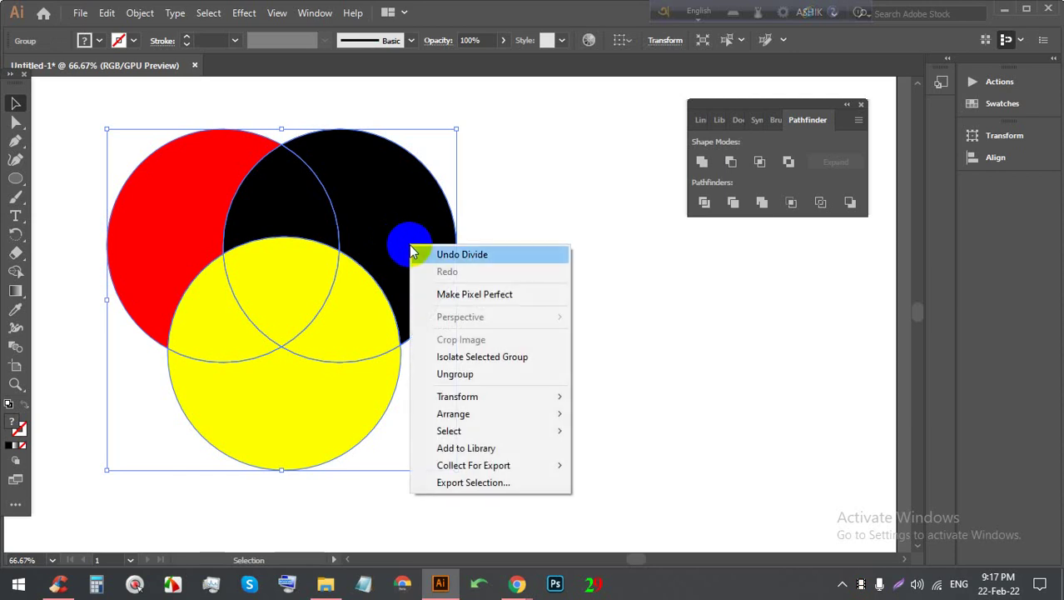
left_click(462, 374)
Step: Drag the yellow, black and red pieces apart to leave white gaps, then deselect
left_click(504, 314)
left_click_drag(302, 386, 301, 405)
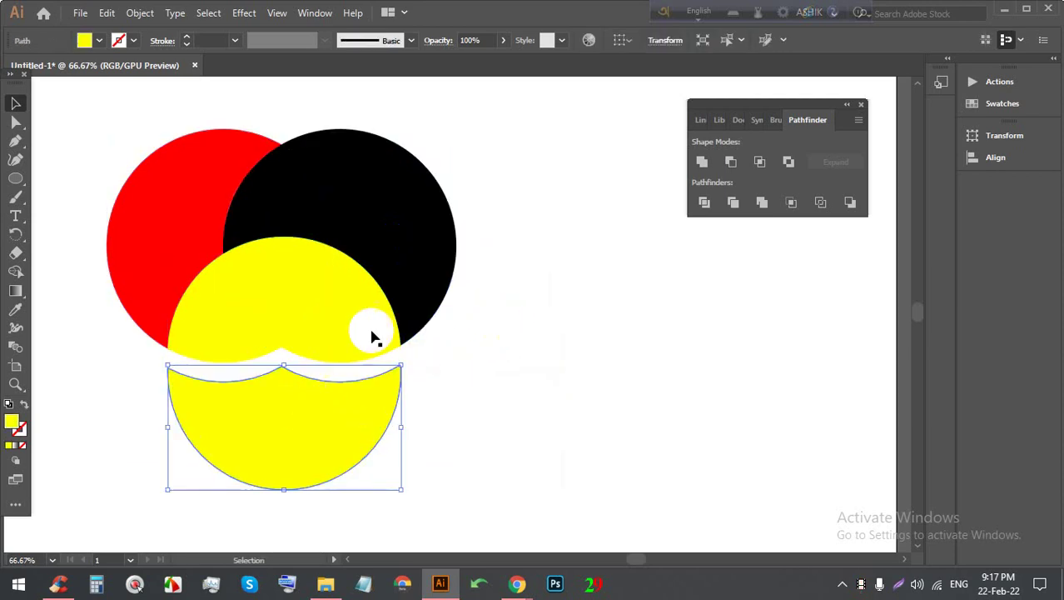
left_click_drag(407, 254, 420, 233)
left_click_drag(197, 232, 169, 211)
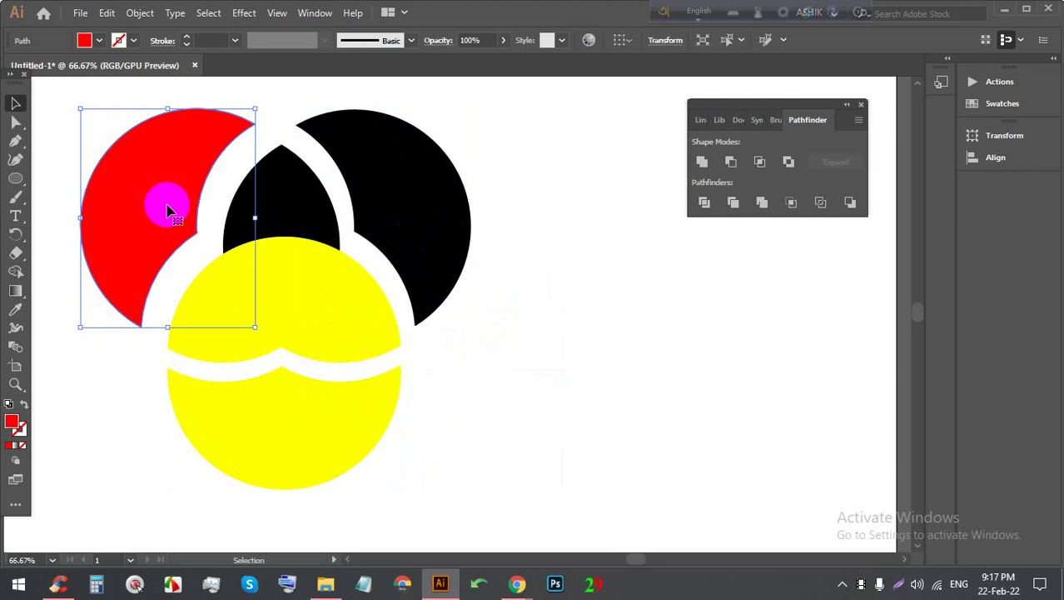
left_click(373, 300)
left_click_drag(253, 321, 291, 302)
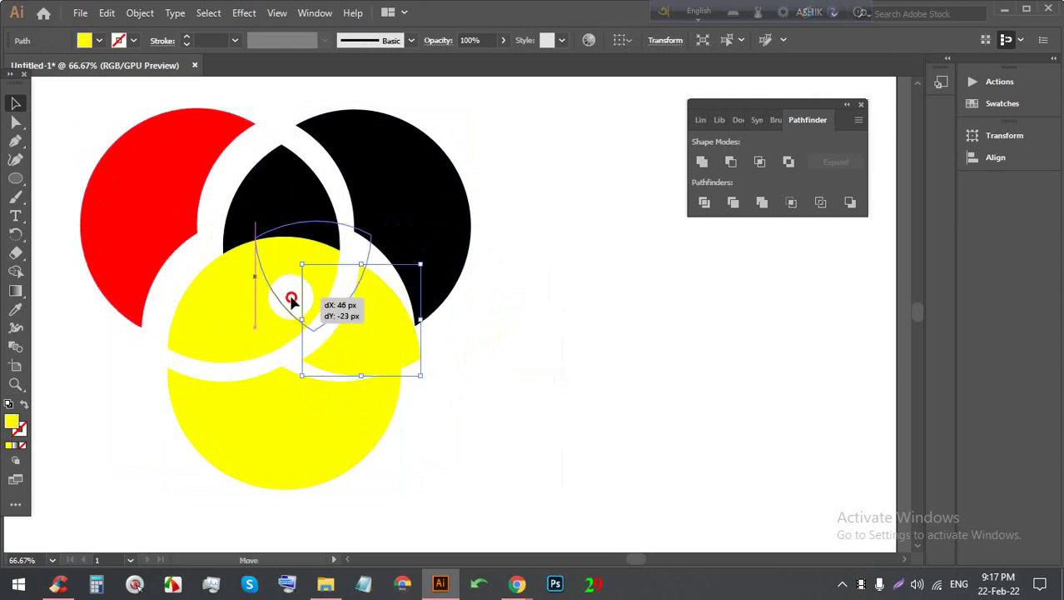
left_click_drag(209, 322, 174, 317)
left_click_drag(285, 304, 258, 321)
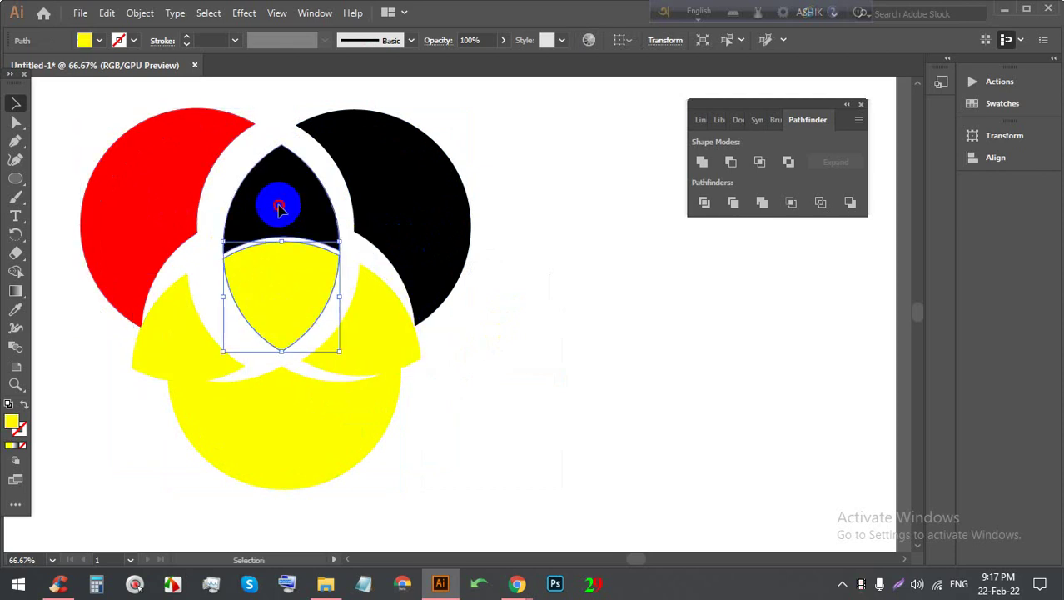
left_click(279, 208)
left_click(345, 449)
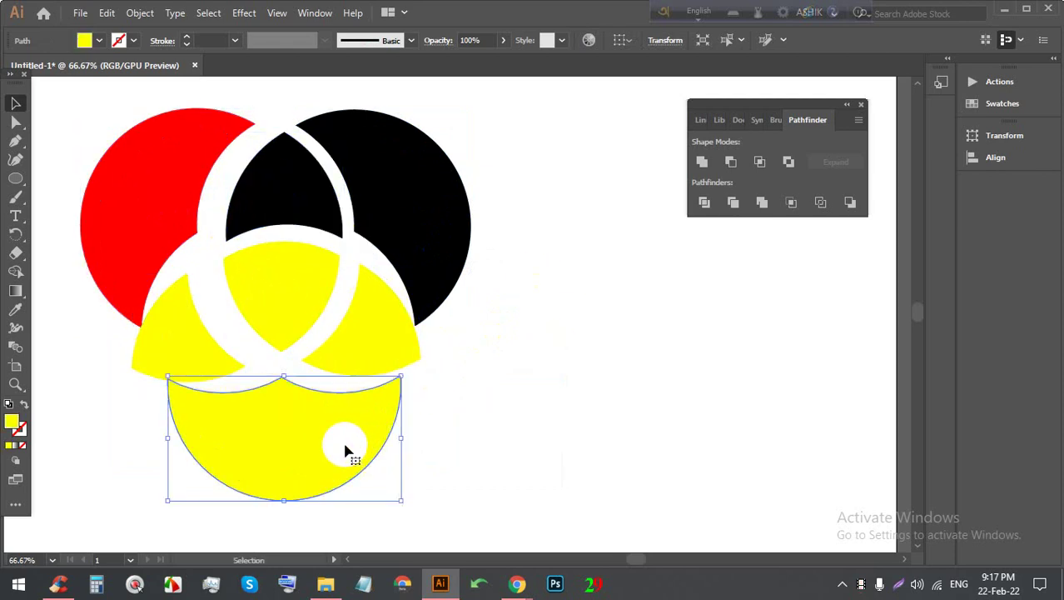
left_click(636, 317)
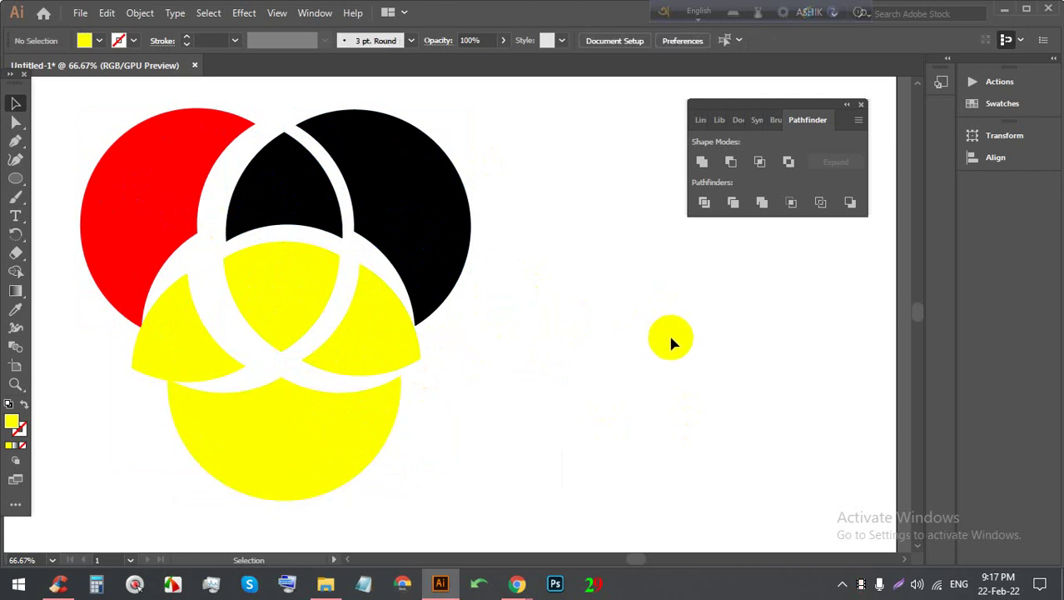
Step: Add a placeholder text object, enlarge it, and retype it as 'Institute'
key("ctrl+minus")
key("ctrl+minus")
key("ctrl+plus")
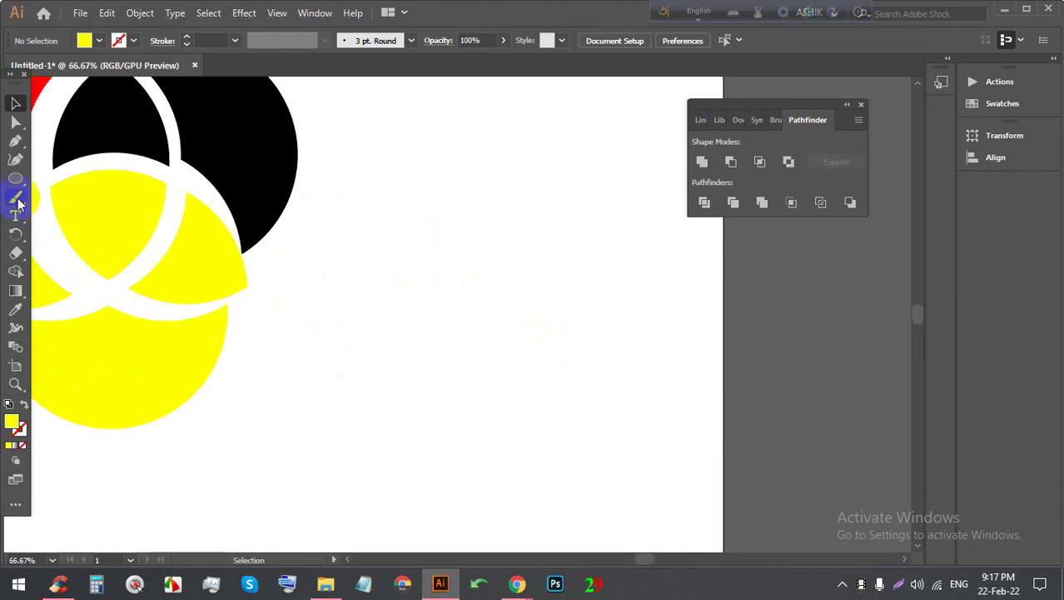
left_click(329, 250)
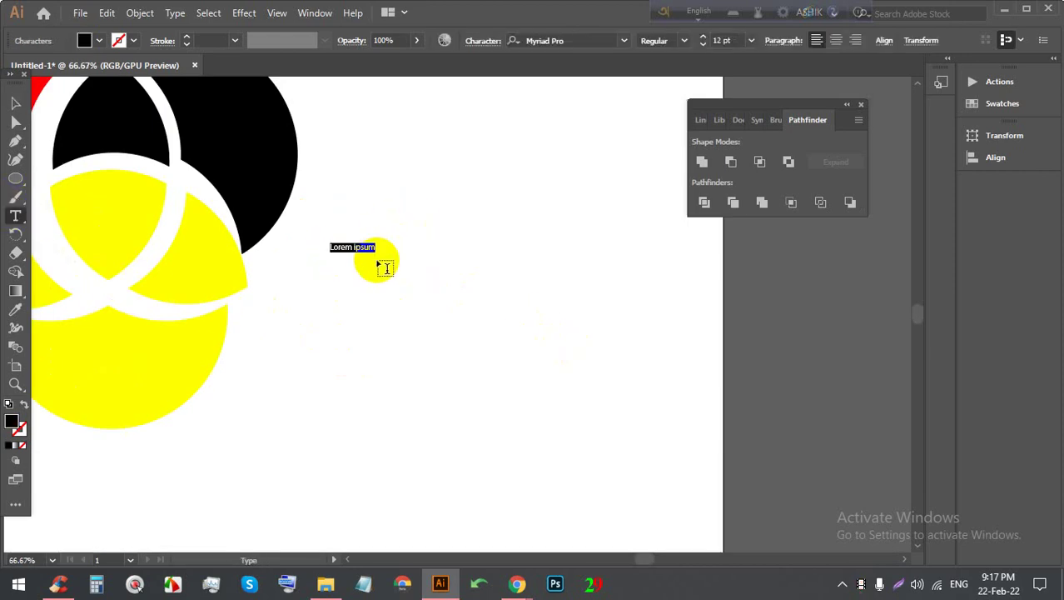
left_click(15, 103)
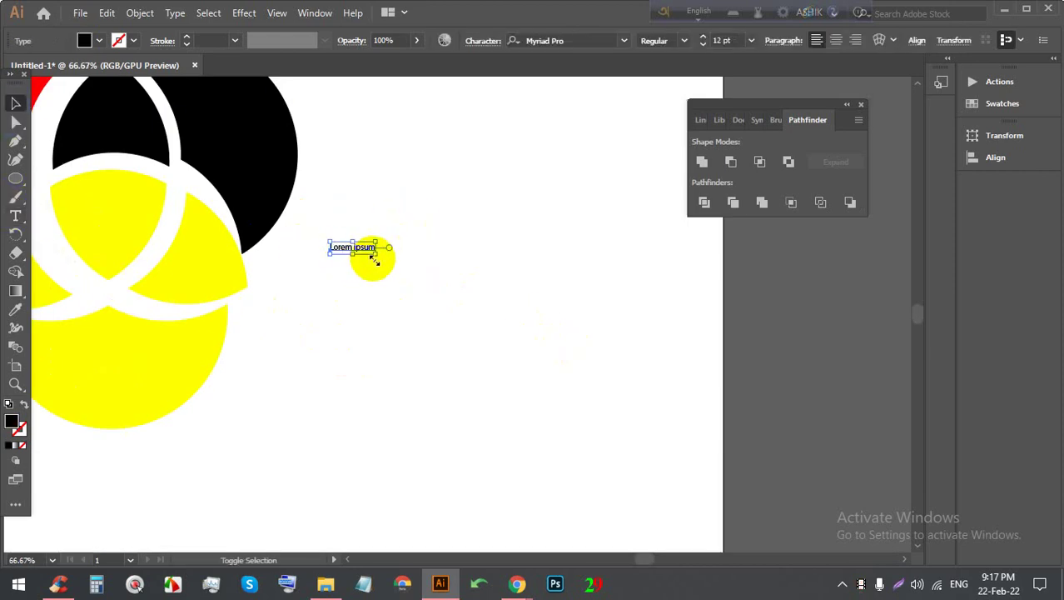
left_click_drag(376, 253, 535, 316)
scroll(547, 290, "up", 1)
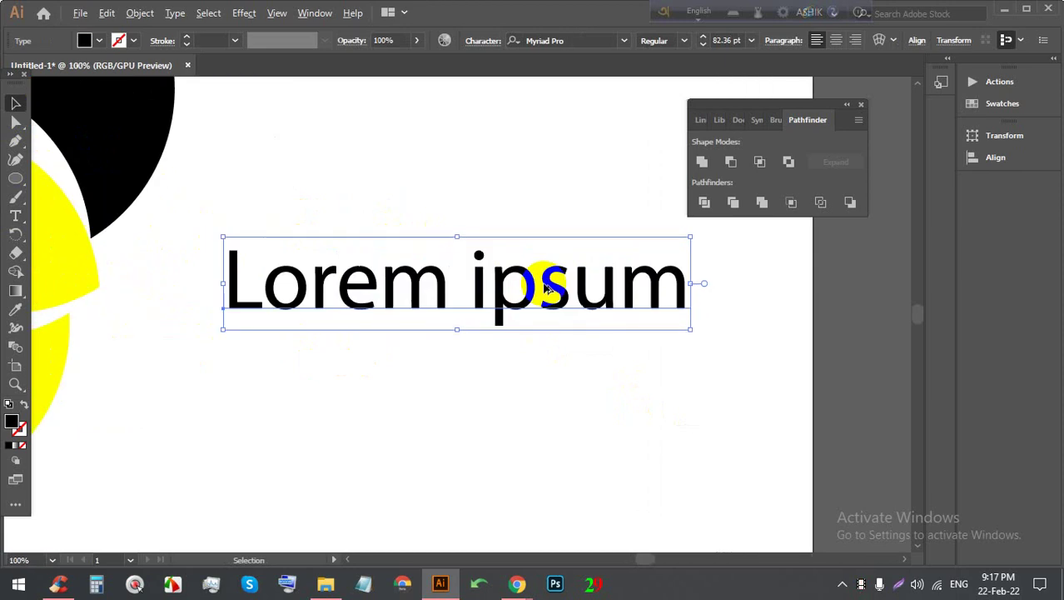
scroll(516, 283, "up", 1)
double_click(489, 287)
triple_click(490, 285)
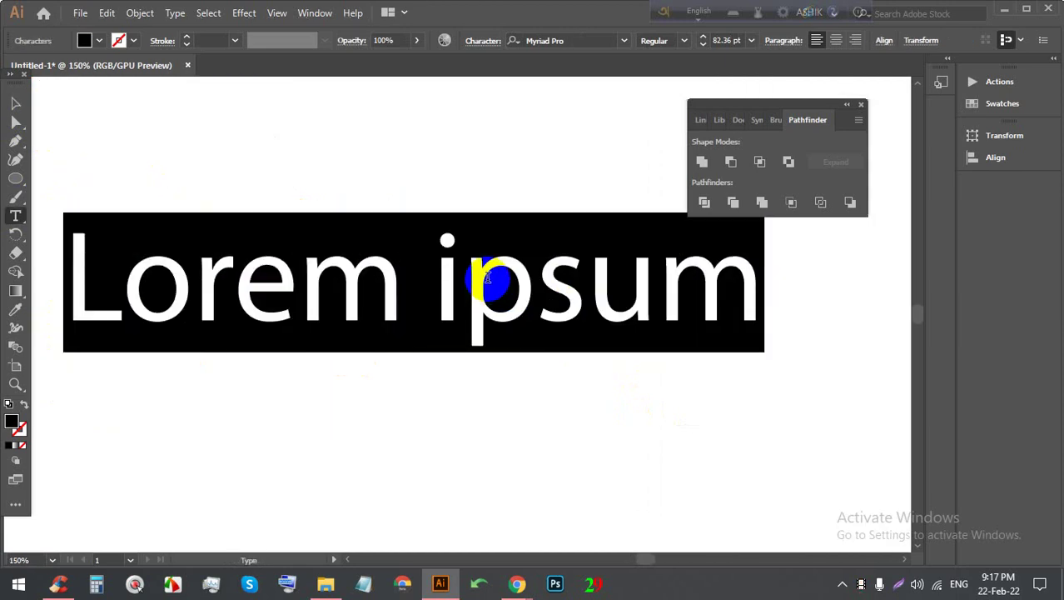
type("Ubs")
type("tuty")
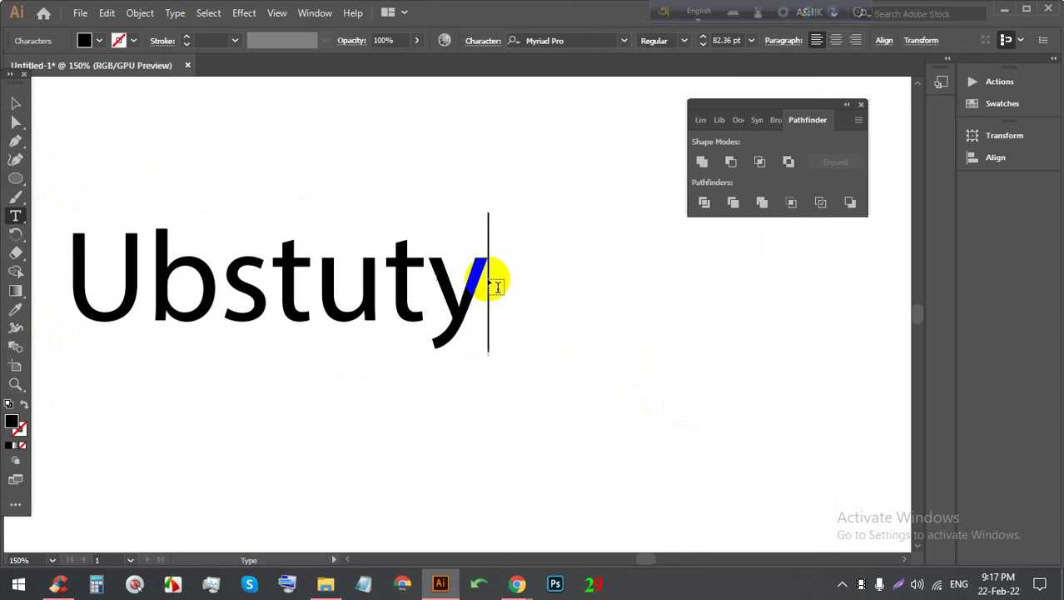
type("te")
key("BackSpace")
key("BackSpace")
key("BackSpace")
key("BackSpace")
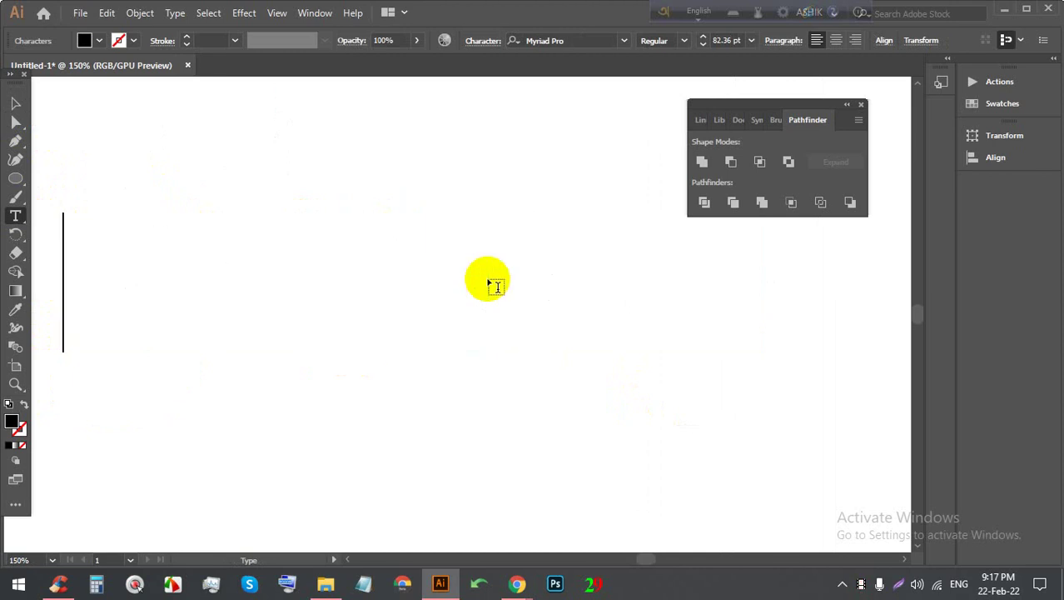
type("Ins")
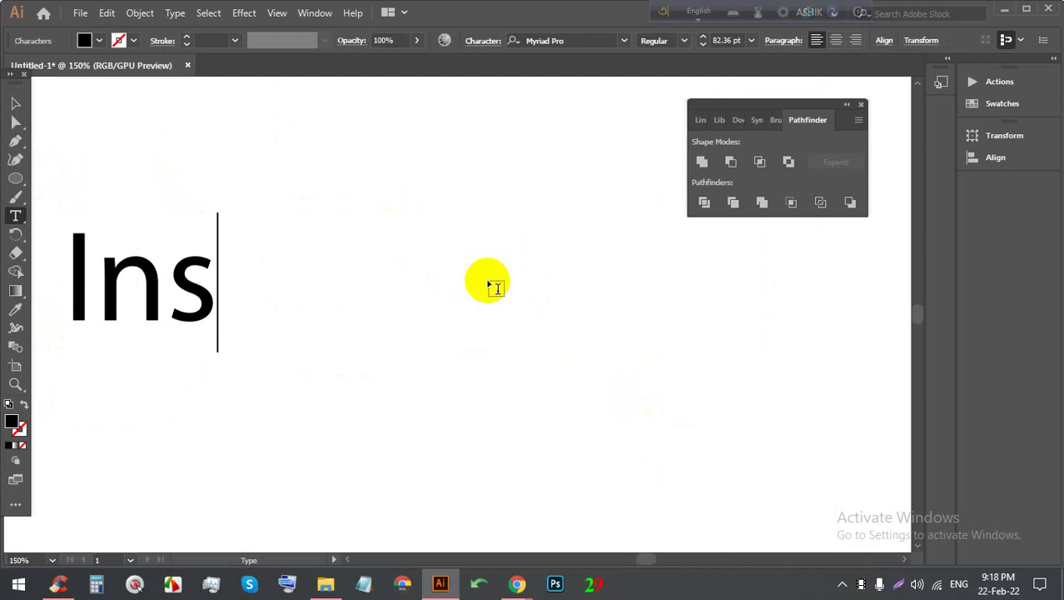
type("titute")
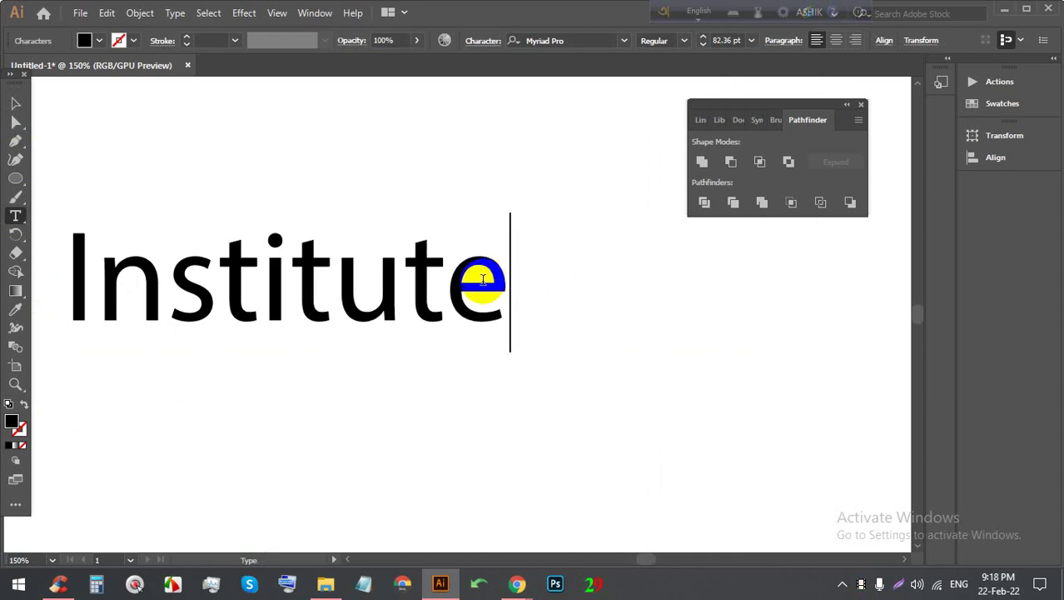
Step: Set 'Institute' in Crillee BT Italic and scale it to about 147 pt
left_click(15, 102)
key("ctrl+minus")
key("ctrl+minus")
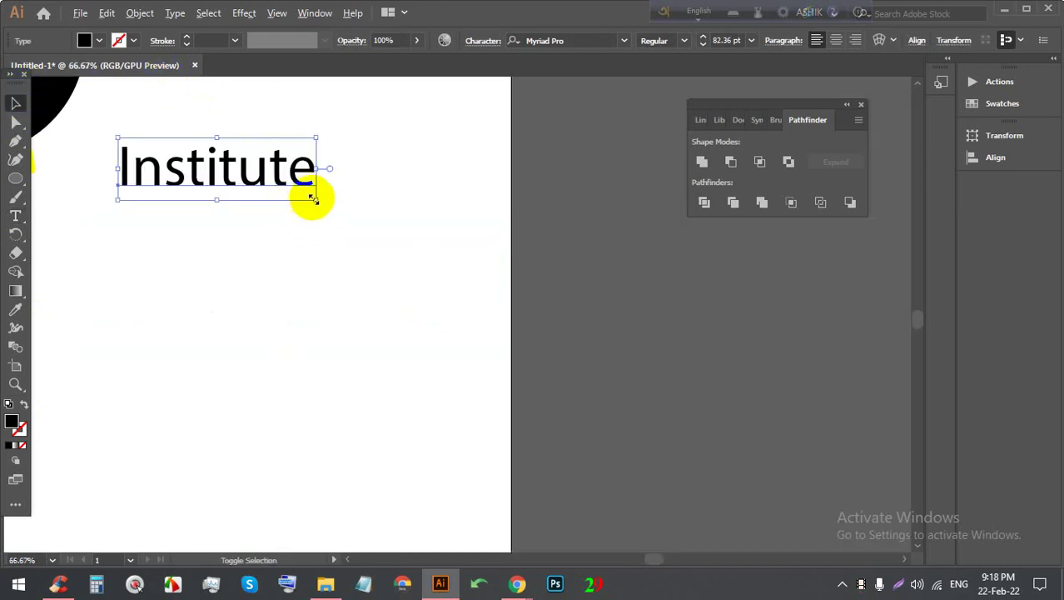
left_click_drag(315, 200, 347, 223)
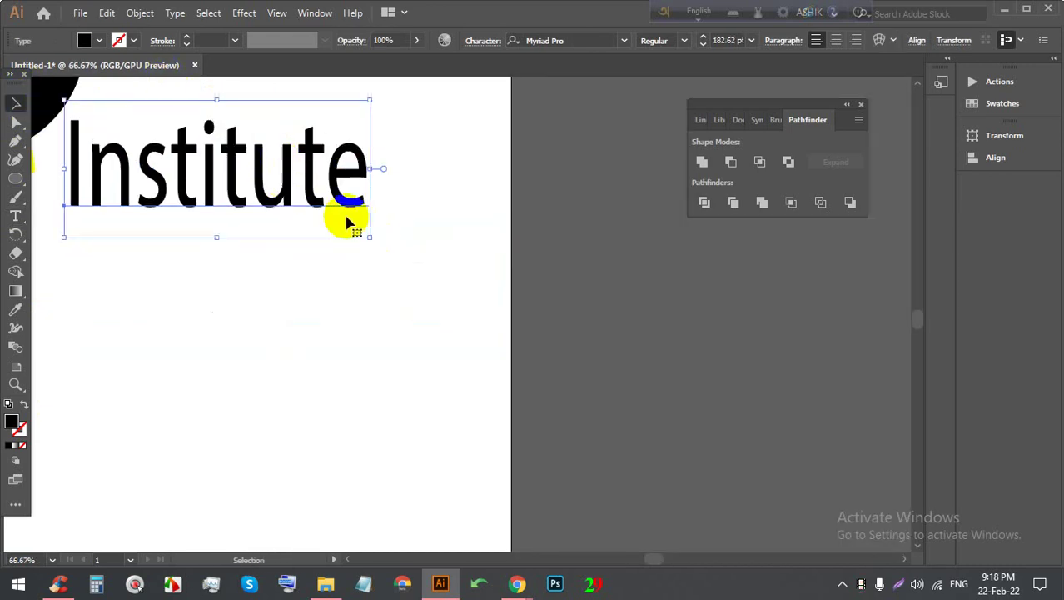
key("ctrl+z")
left_click_drag(315, 195, 339, 222)
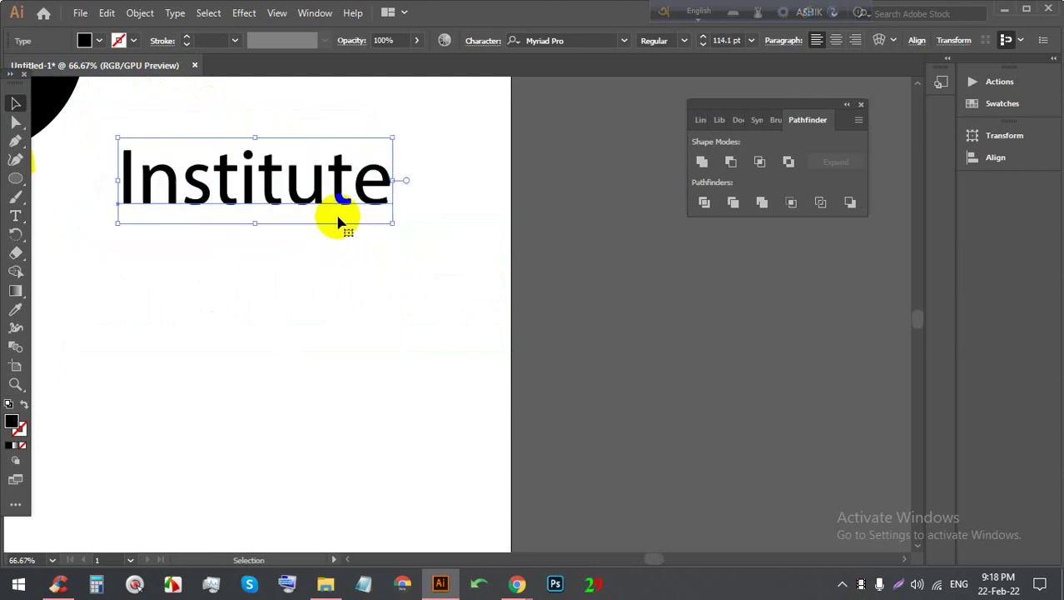
left_click(623, 40)
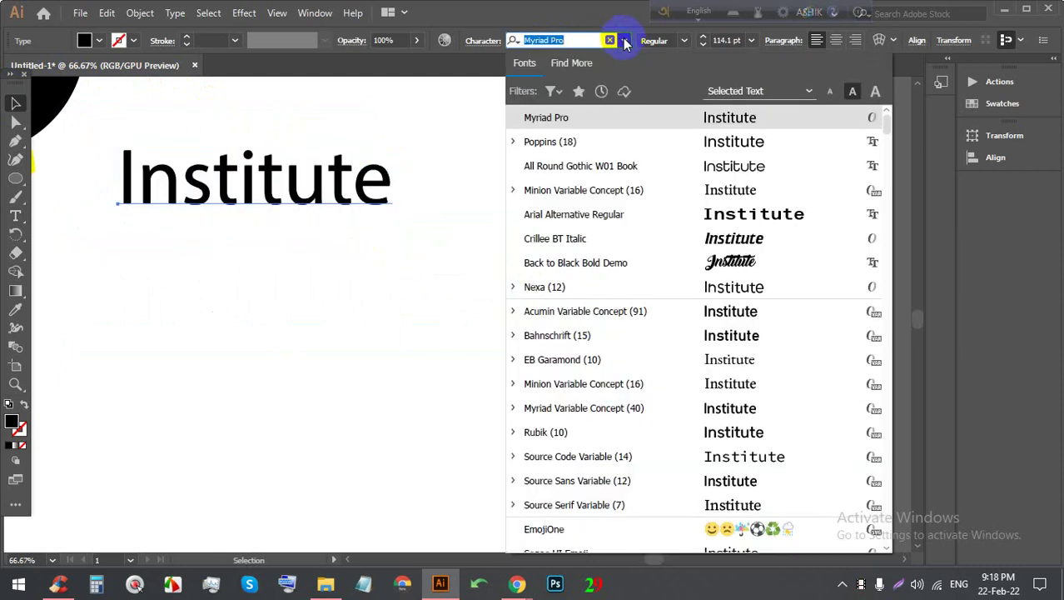
left_click(655, 239)
left_click_drag(424, 224, 508, 250)
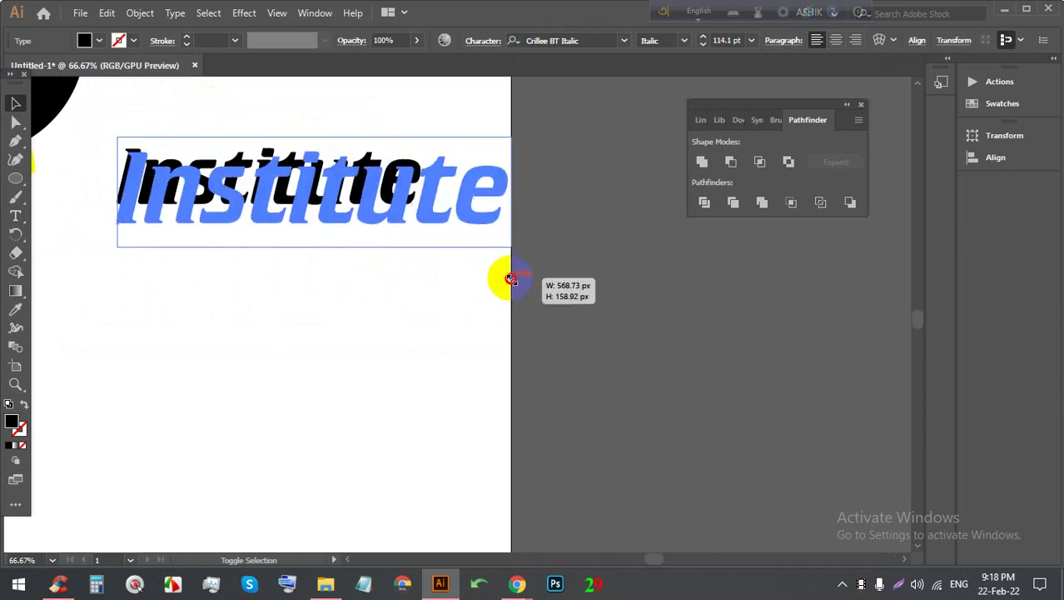
Step: Move 'Institute' lower on the artboard and convert it to outlines
key("ctrl+minus")
key("ctrl+minus")
key("ctrl+minus")
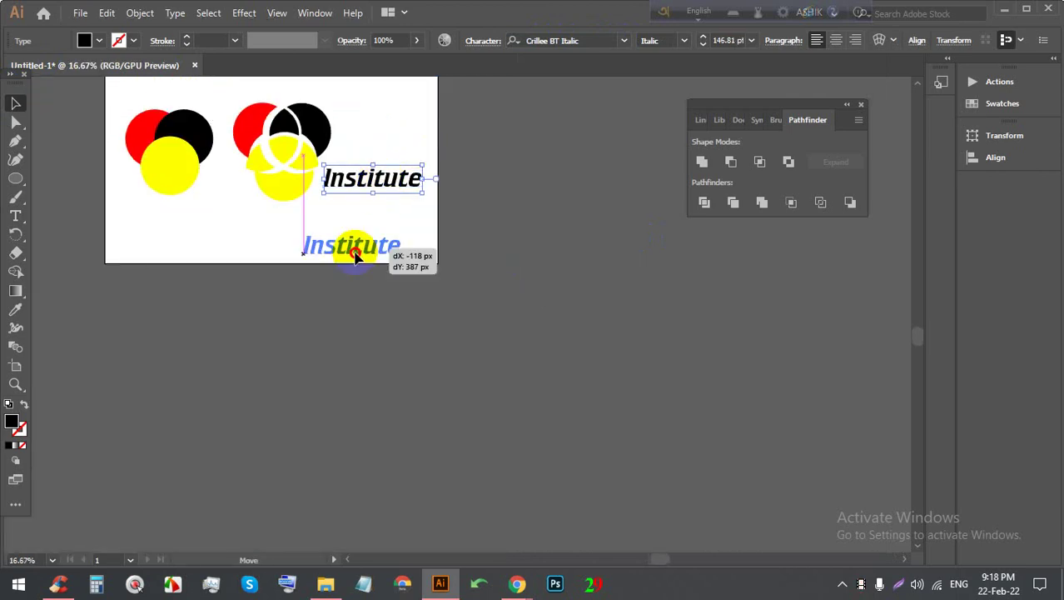
left_click_drag(392, 179, 367, 222)
scroll(358, 226, "up", 3)
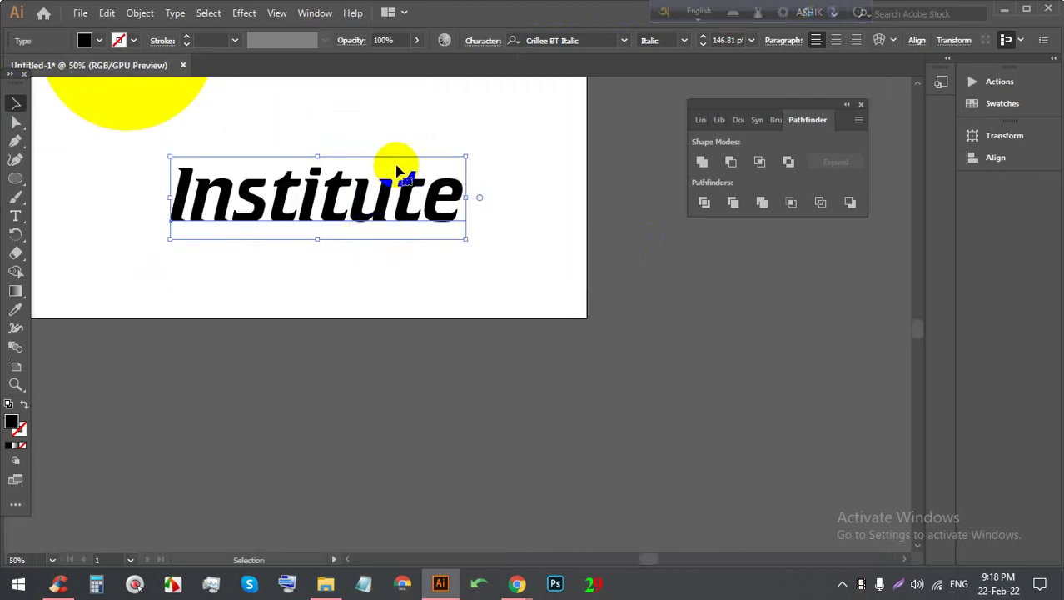
right_click(320, 183)
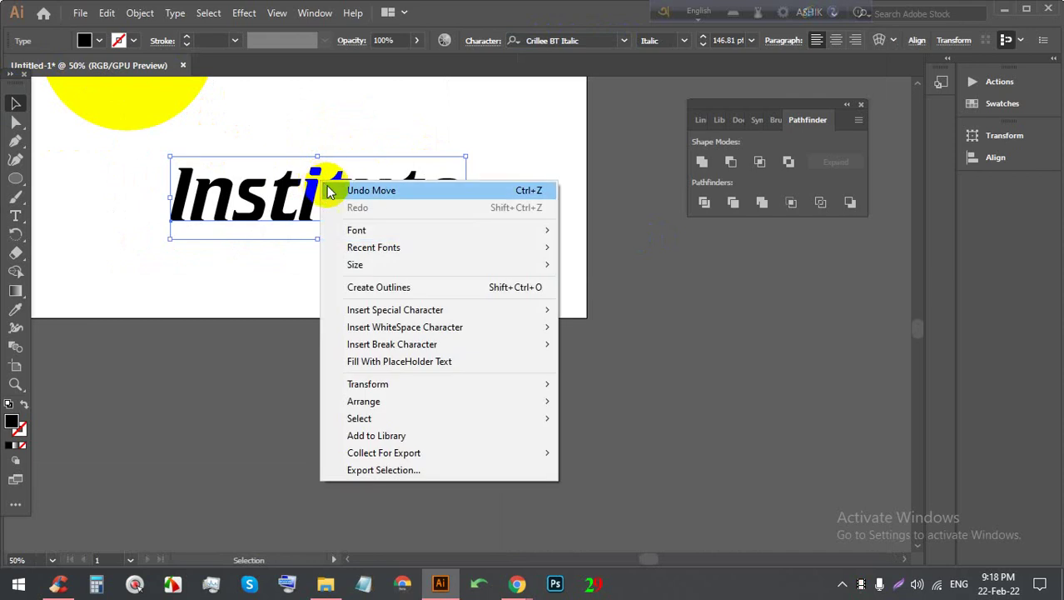
left_click(421, 286)
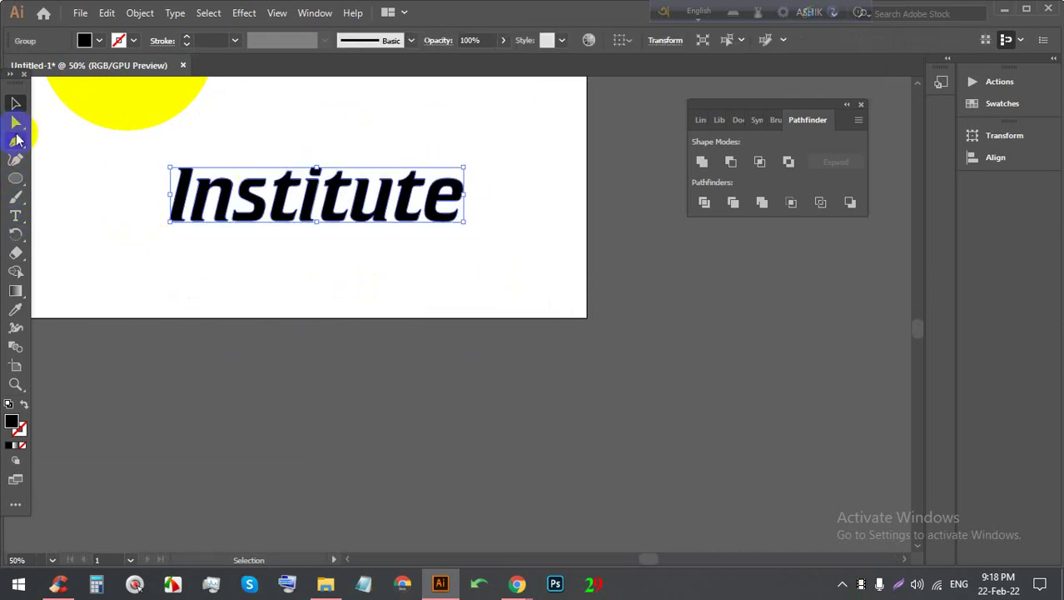
Step: Draw a curved swoosh path across the Institute lettering
left_click(15, 141)
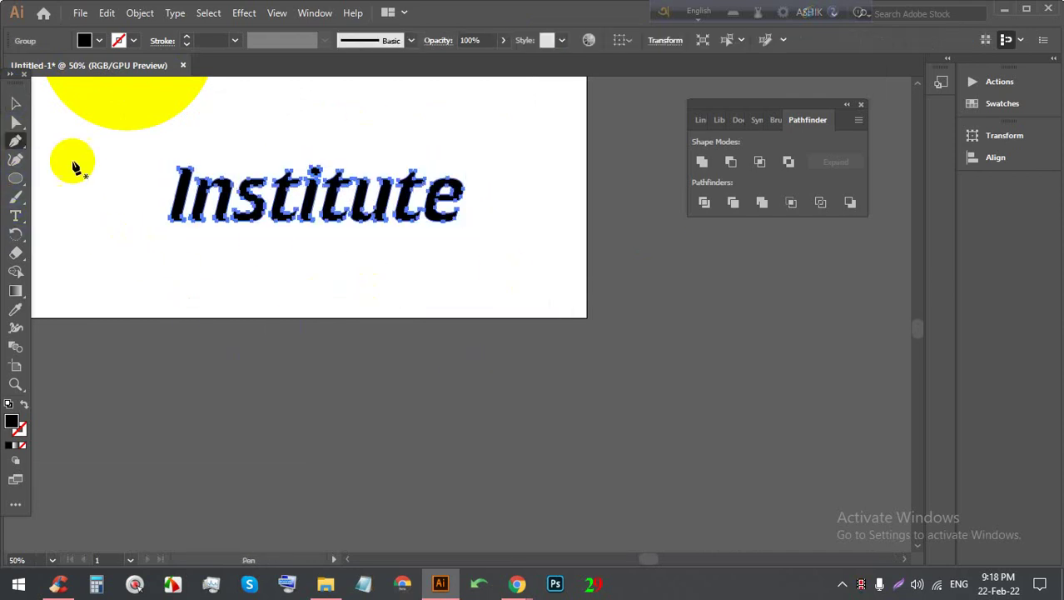
left_click(151, 196)
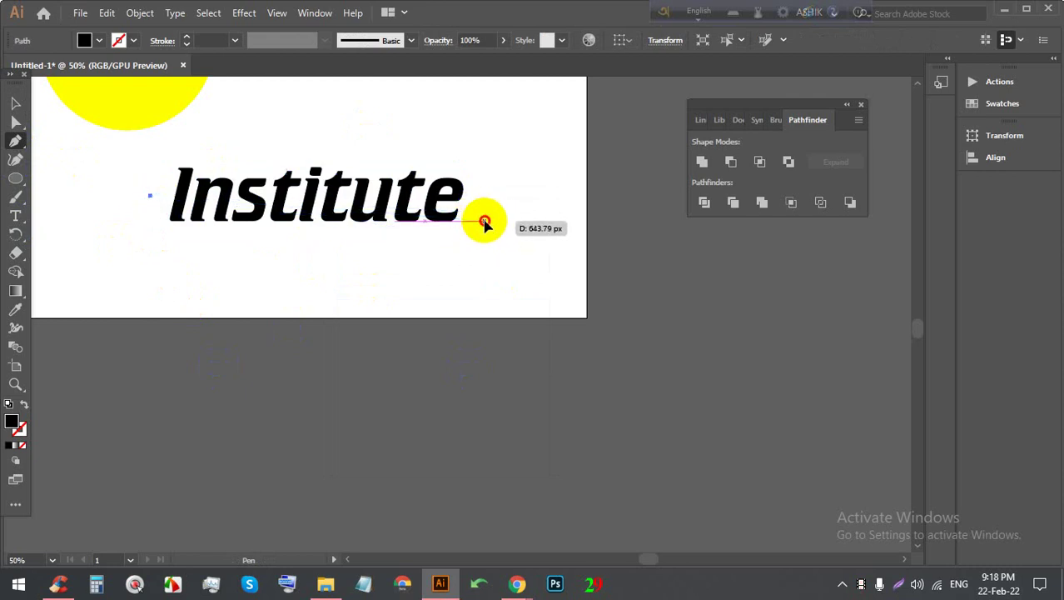
left_click_drag(484, 222, 494, 259)
left_click(20, 102)
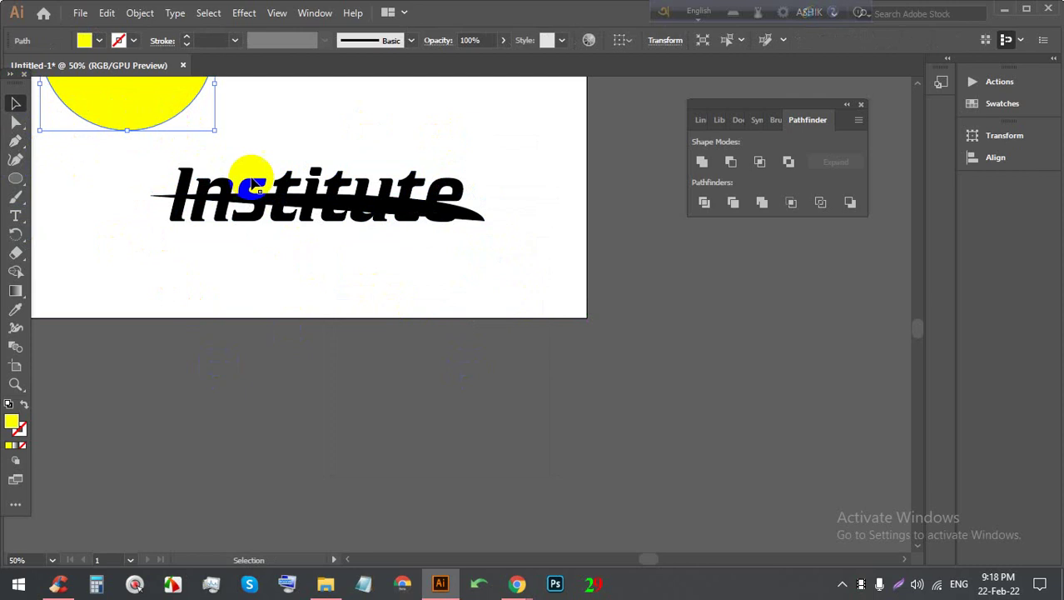
left_click(281, 187)
Step: Give the curve no fill, Pathfinder Divide the lettering along it, and ungroup the pieces
left_click(99, 42)
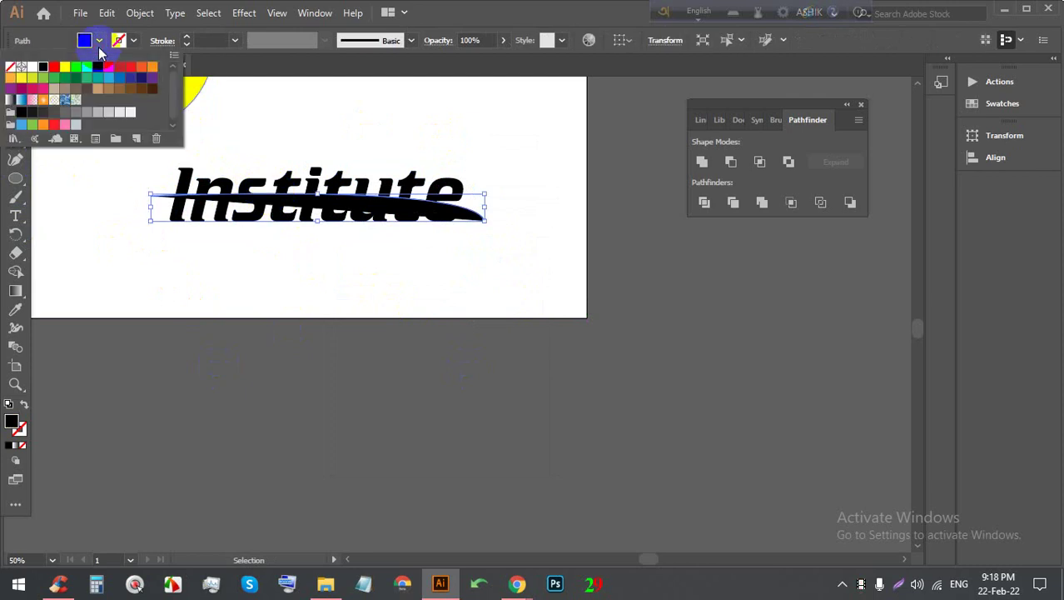
left_click(12, 71)
mouse_move(540, 254)
left_mouse_down()
mouse_move(284, 179)
mouse_move(153, 162)
left_mouse_up()
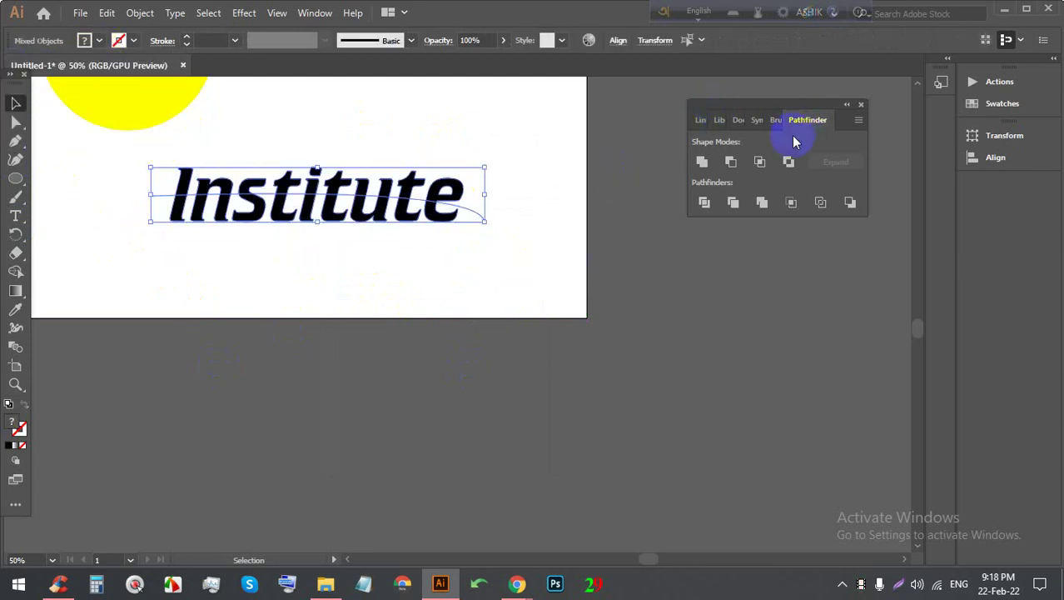
left_click(706, 203)
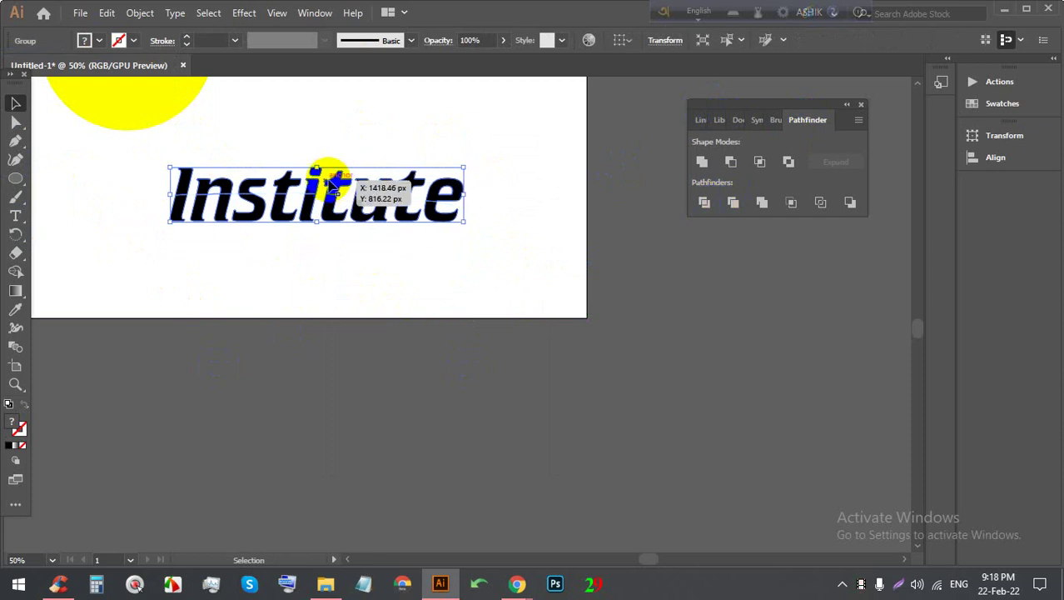
right_click(326, 178)
left_click(376, 308)
Step: Fill the lower pieces of the Institute lettering blue
left_click(466, 270)
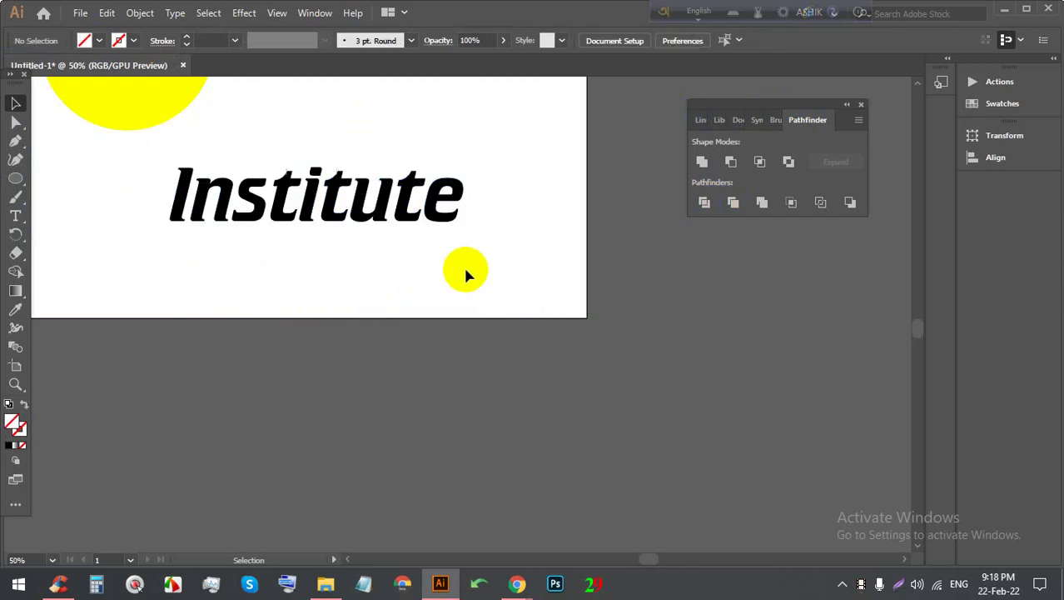
left_click_drag(342, 236, 148, 210)
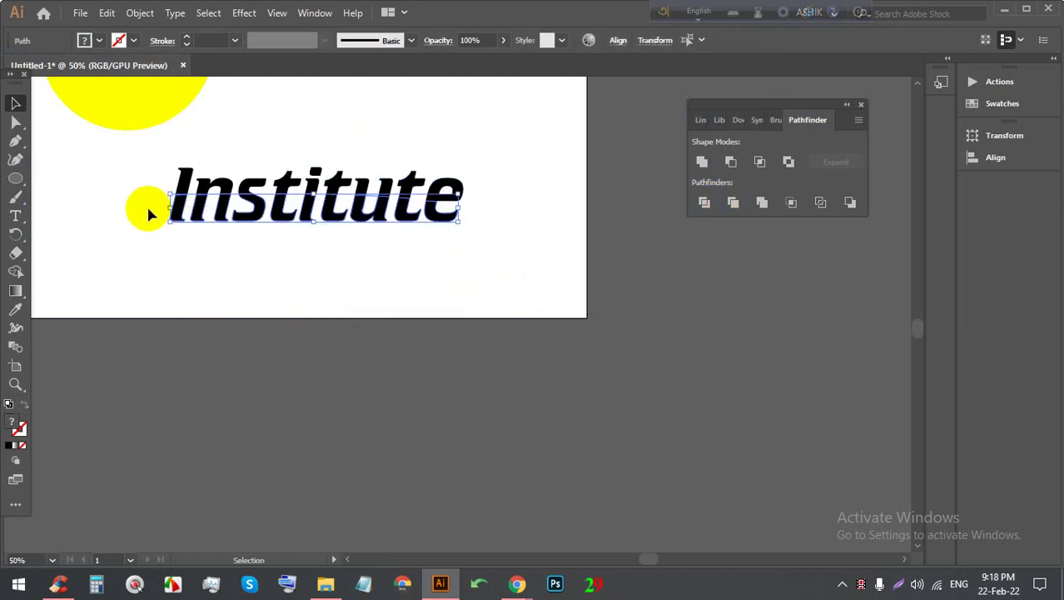
left_click(88, 40)
left_click(117, 83)
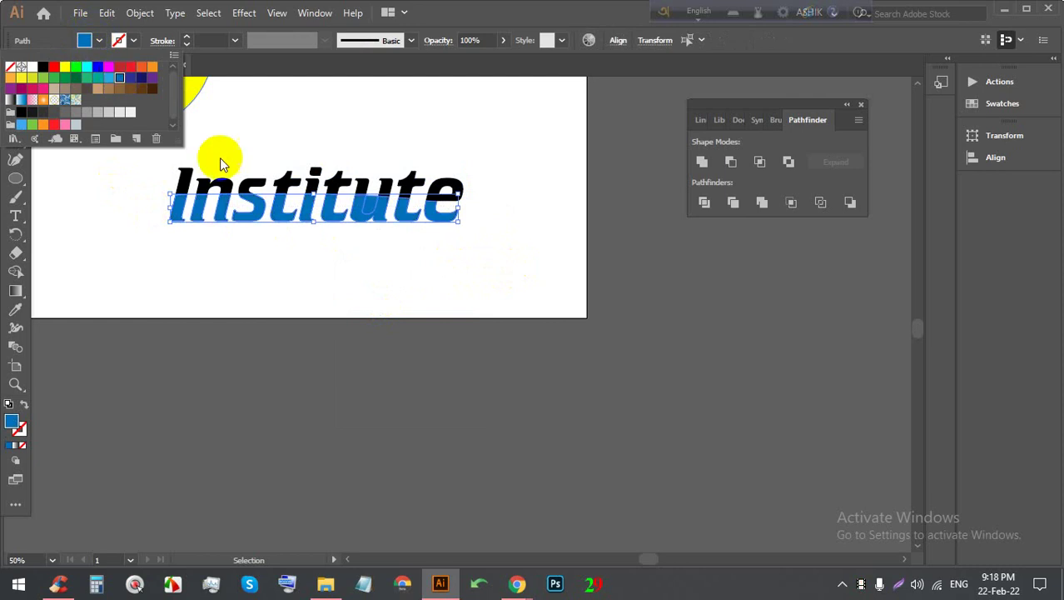
Step: Recolour the lower half of the lettering from blue to red
left_click(335, 131)
mouse_move(335, 131)
left_mouse_down()
mouse_move(366, 218)
mouse_move(372, 209)
left_mouse_up()
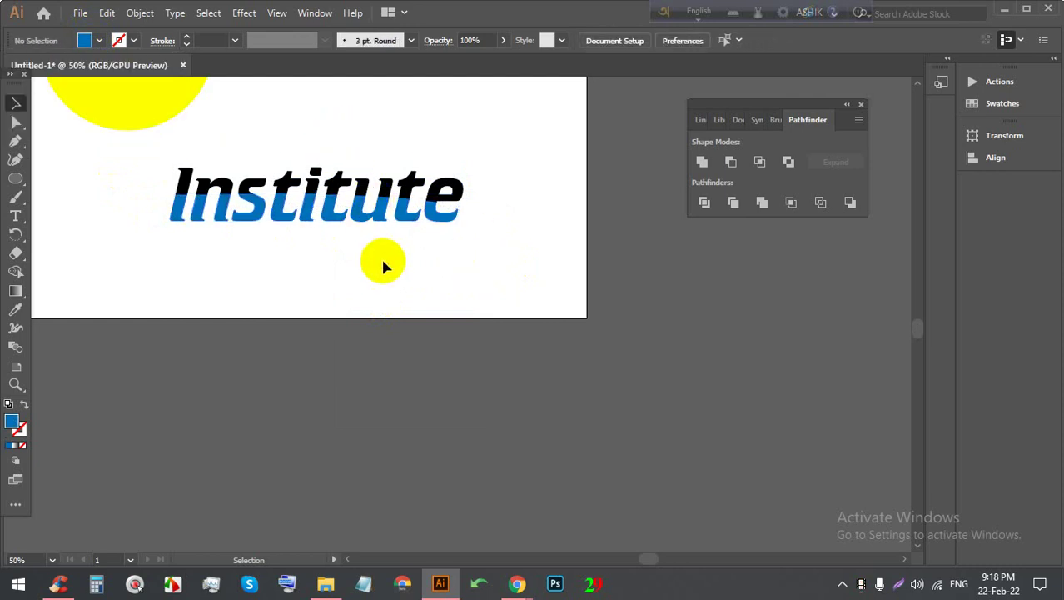
scroll(396, 167, "up", 1)
scroll(395, 167, "up", 1)
scroll(612, 264, "down", 1)
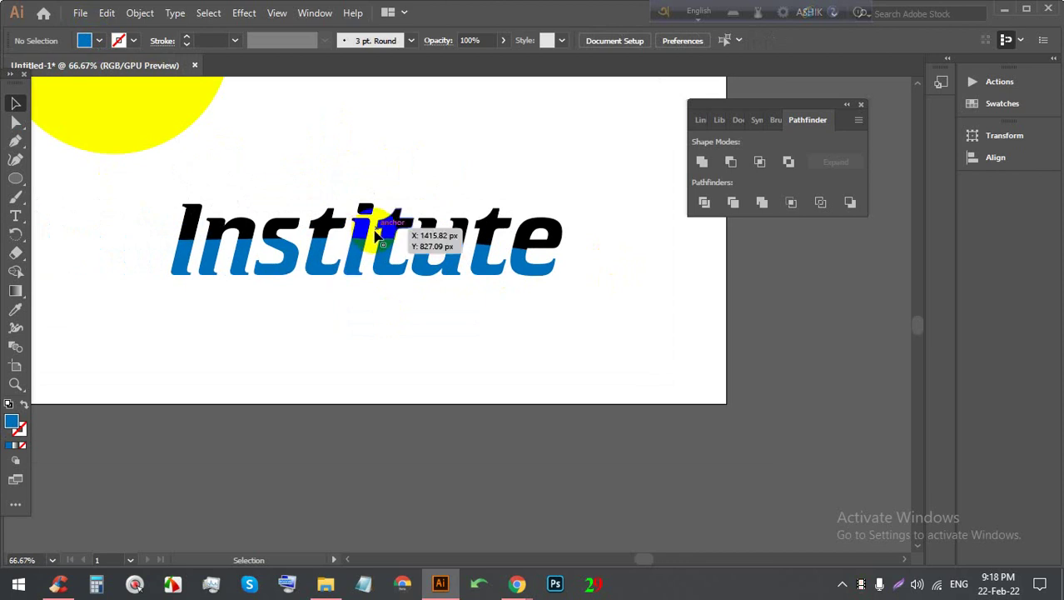
left_click_drag(526, 293, 152, 256)
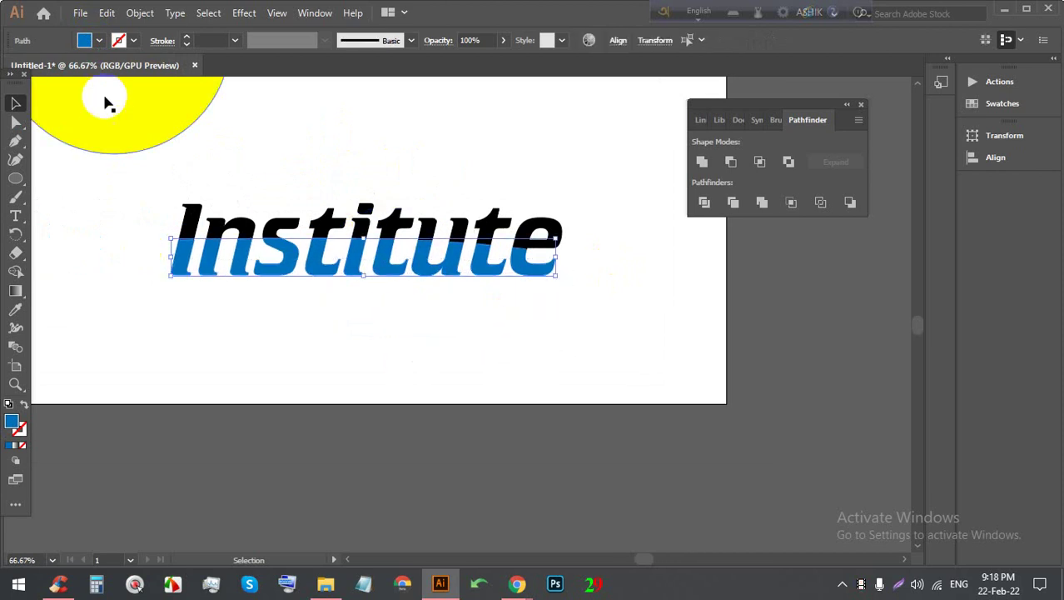
left_click(84, 40)
left_click(52, 67)
left_click(350, 168)
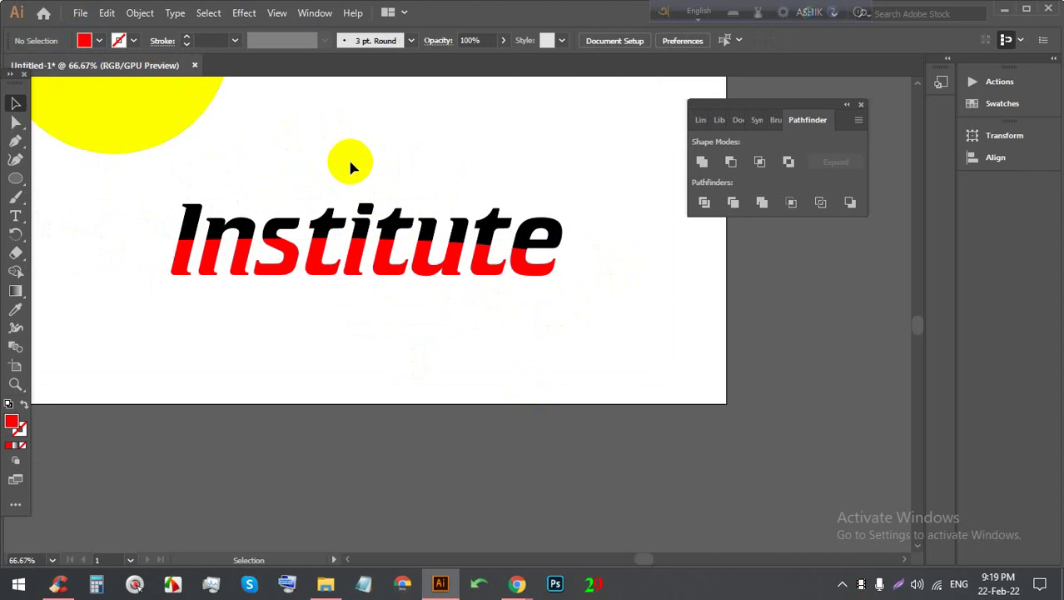
Step: Review the two-tone lettering and move the Pathfinder panel aside
scroll(309, 188, "up", 2)
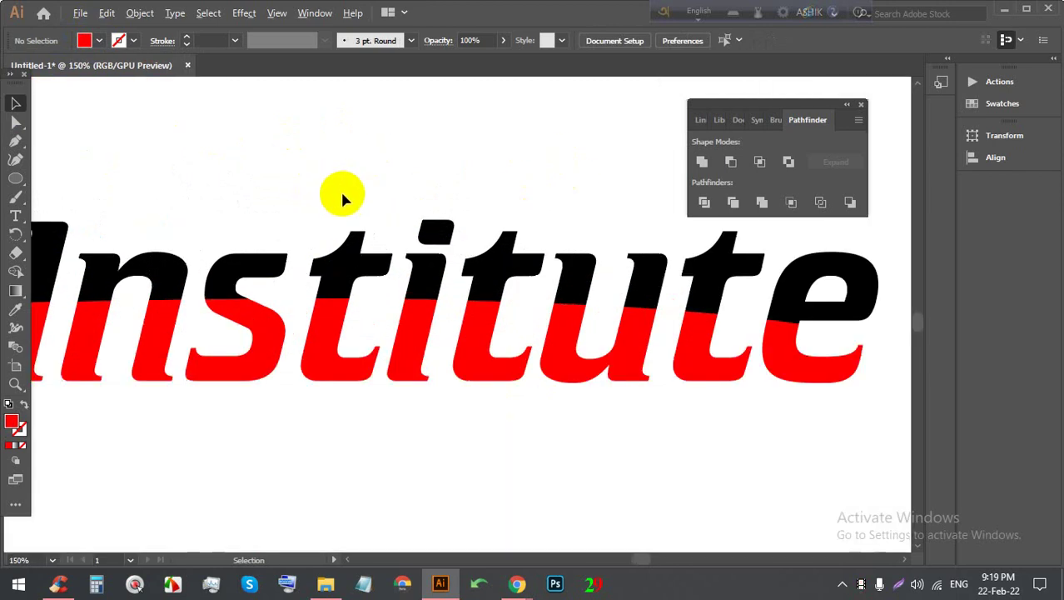
scroll(363, 196, "up", 3)
scroll(494, 265, "up", 3)
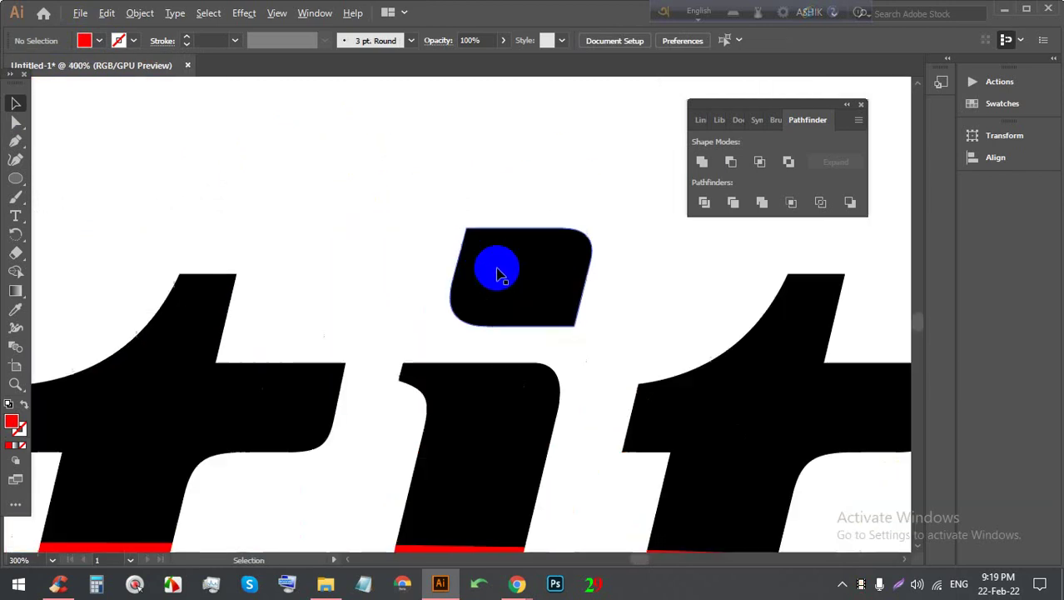
scroll(515, 262, "up", 2)
scroll(431, 214, "up", 2)
scroll(430, 215, "down", 4)
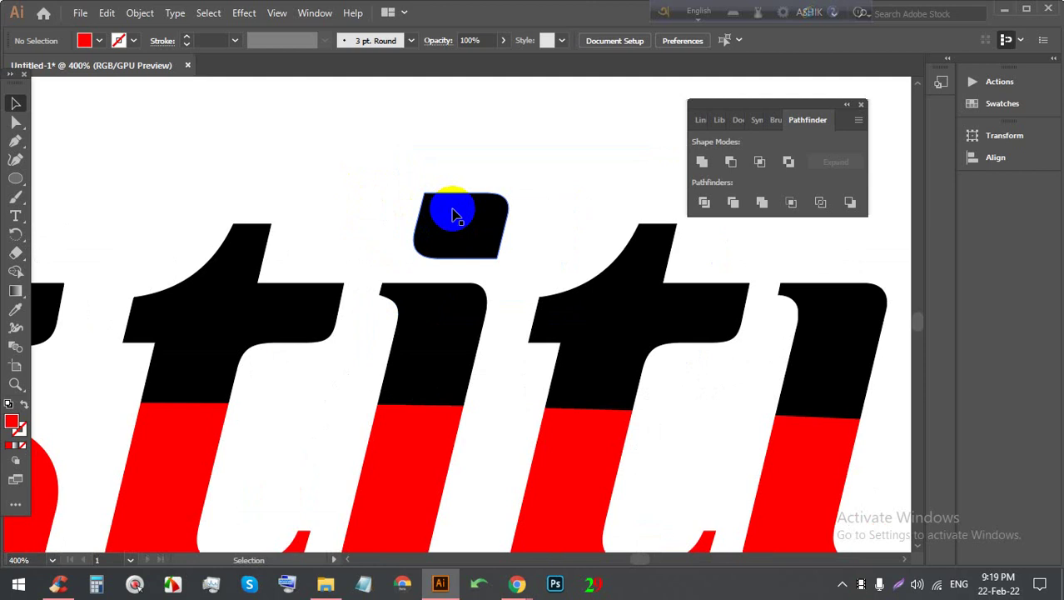
scroll(450, 212, "down", 1)
scroll(397, 221, "down", 2)
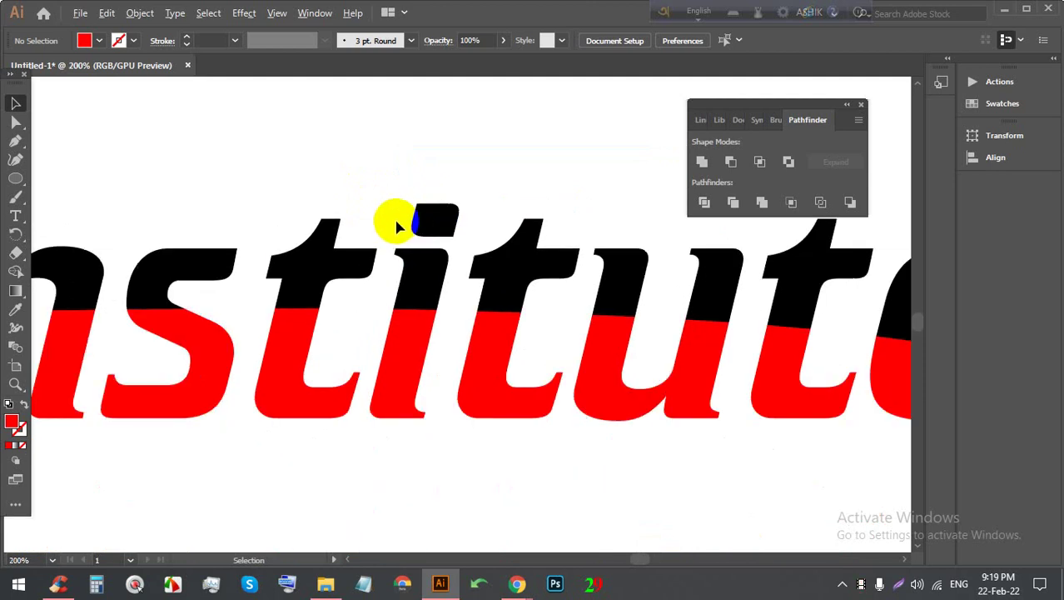
scroll(393, 218, "down", 1)
mouse_move(403, 219)
left_mouse_down()
mouse_move(478, 237)
mouse_move(451, 211)
left_mouse_up()
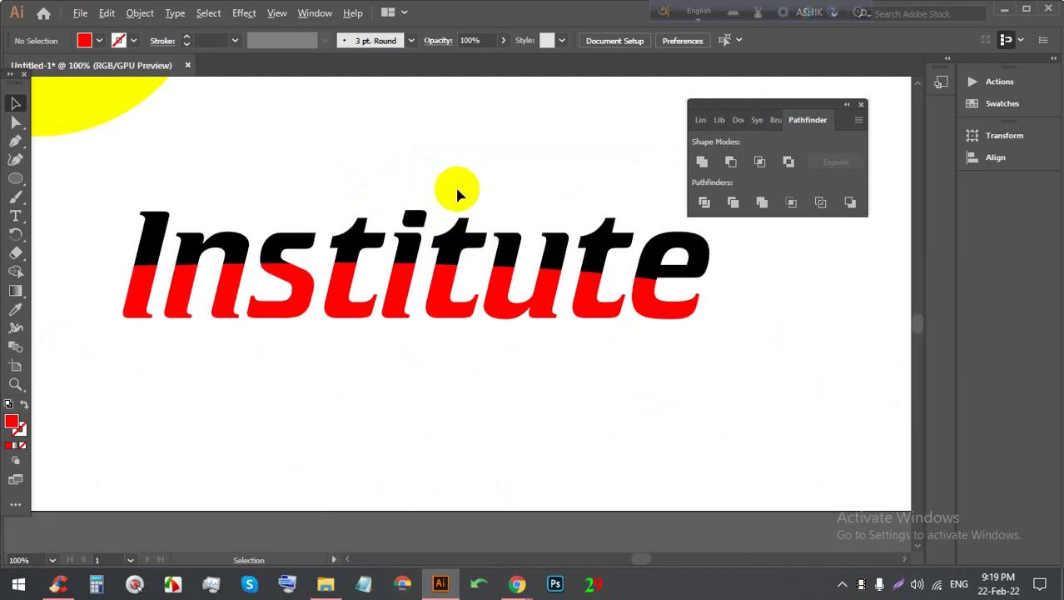
scroll(450, 182, "down", 1)
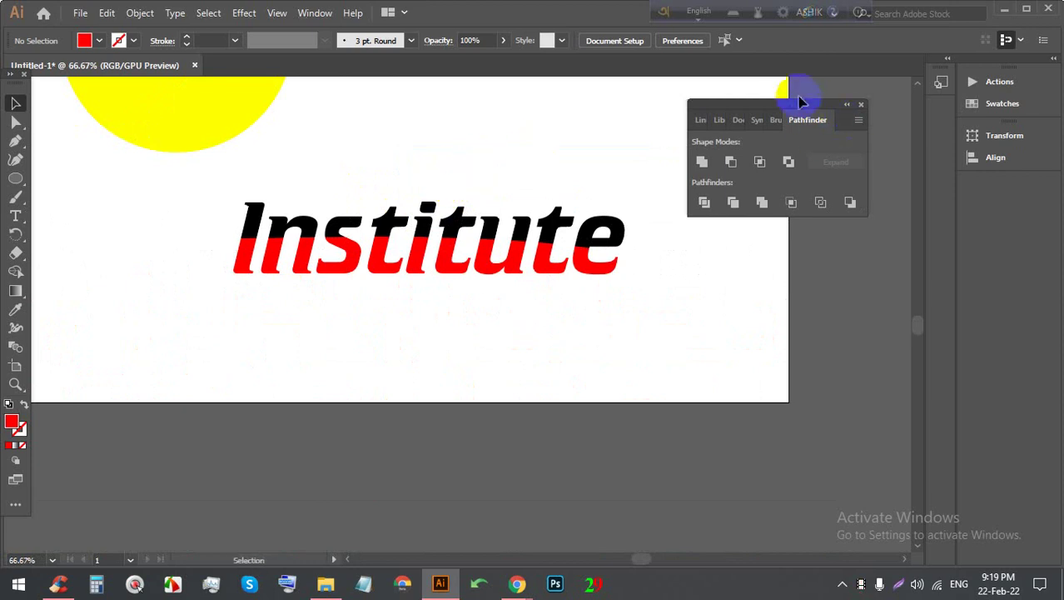
left_click_drag(792, 110, 831, 135)
scroll(625, 148, "down", 3)
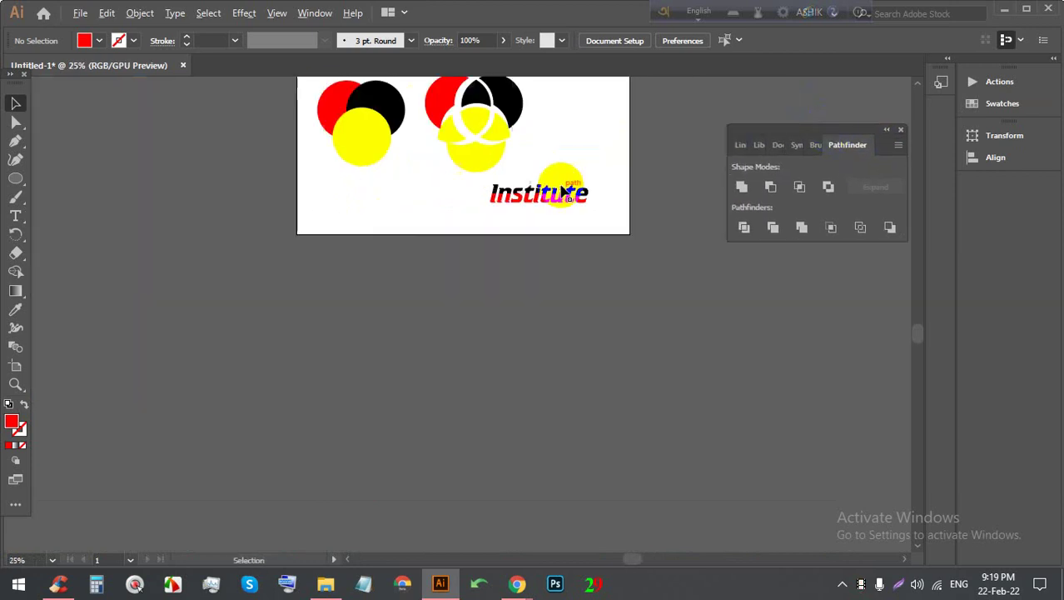
scroll(325, 119, "down", 1)
scroll(535, 167, "up", 1)
mouse_move(325, 120)
left_mouse_down()
mouse_move(470, 176)
mouse_move(25, 95)
left_mouse_up()
scroll(563, 178, "up", 1)
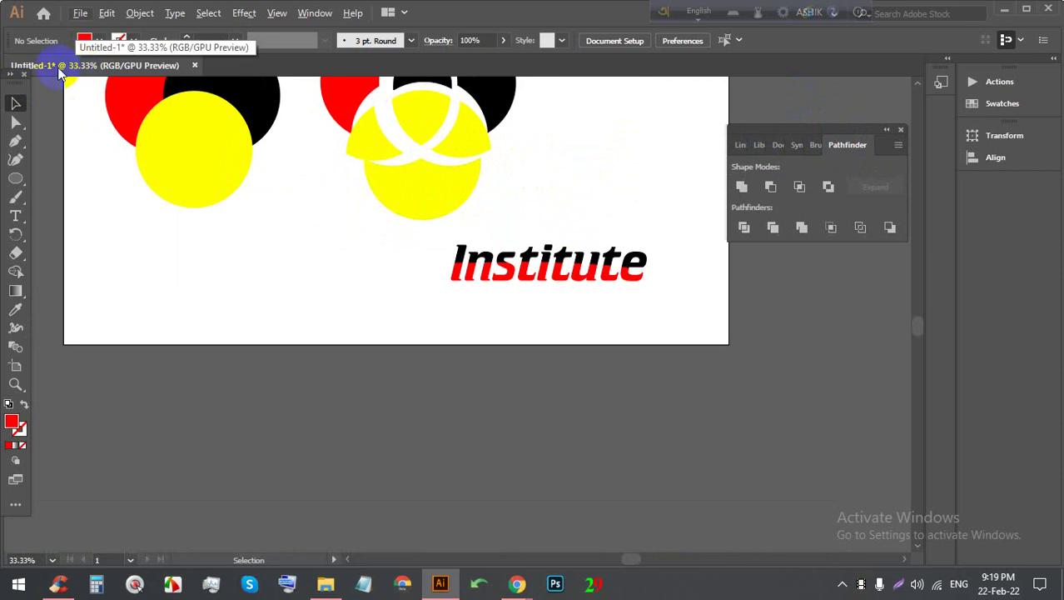
scroll(80, 73, "up", 1)
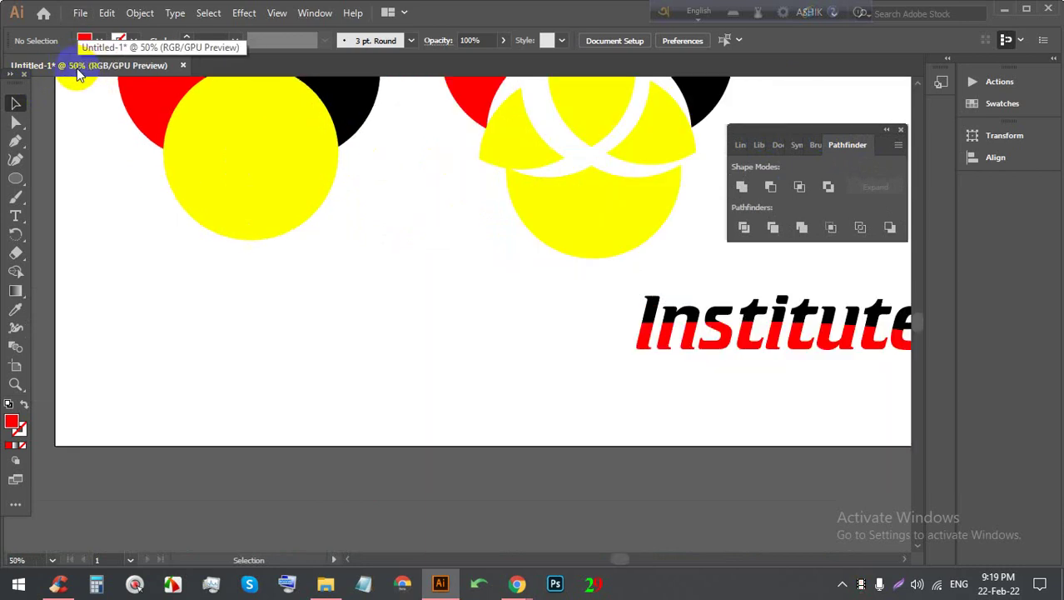
scroll(77, 73, "up", 1)
scroll(81, 72, "up", 2)
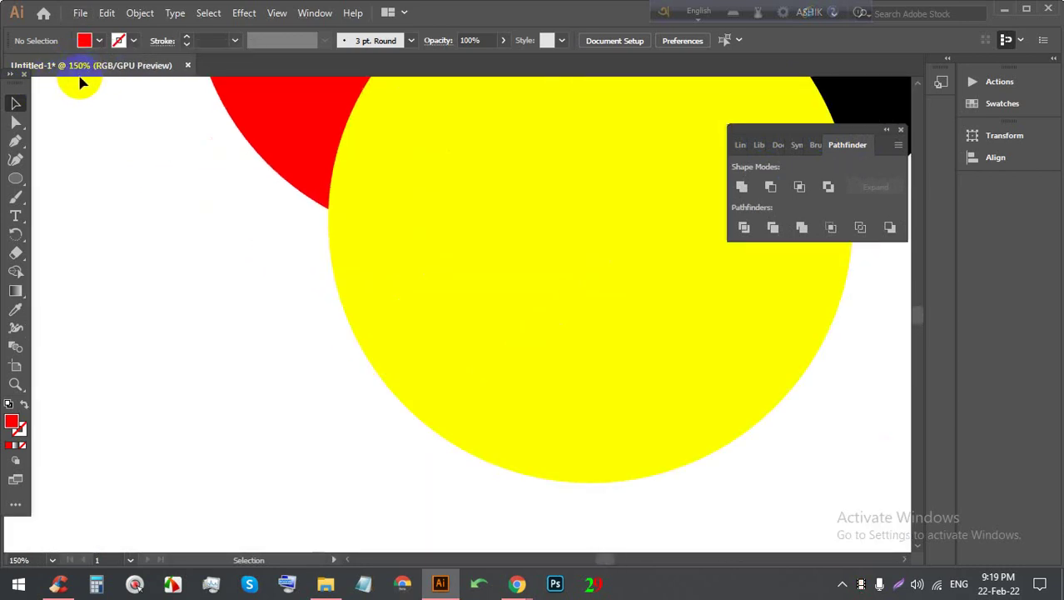
scroll(84, 70, "up", 2)
scroll(71, 71, "up", 2)
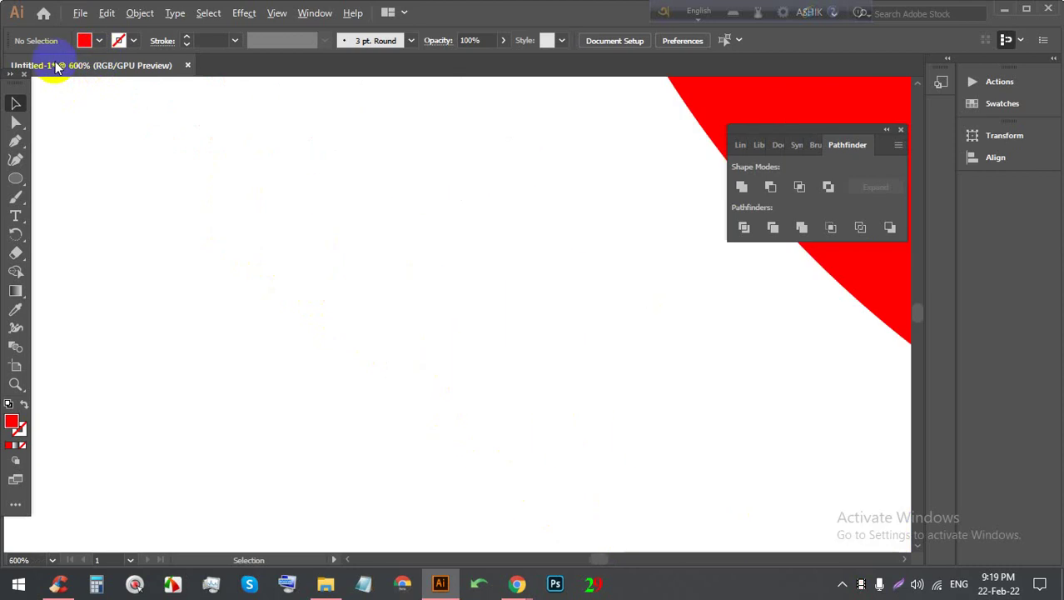
scroll(58, 70, "up", 2)
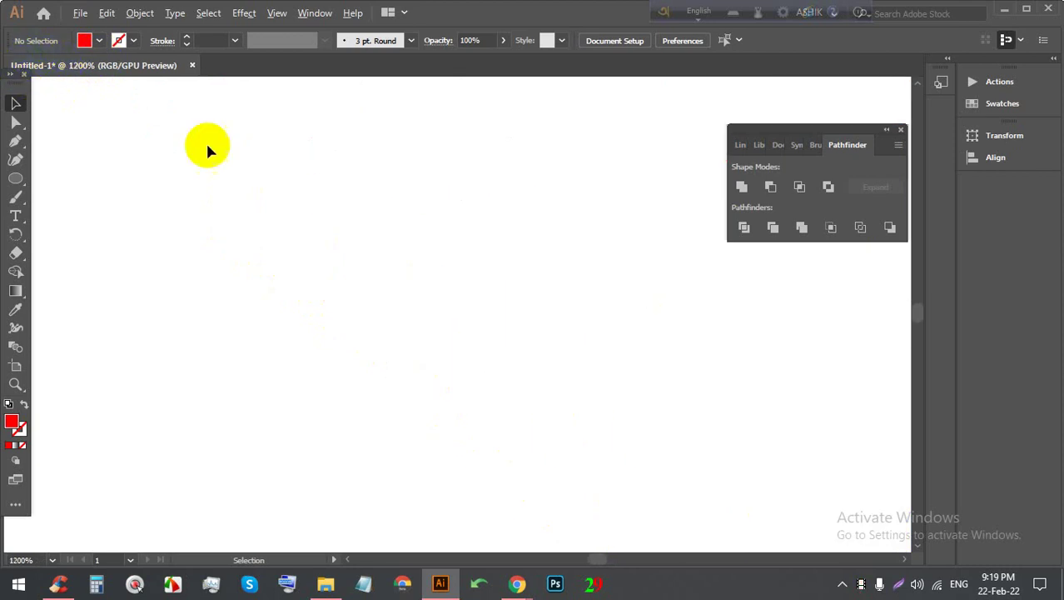
scroll(436, 180, "down", 10)
scroll(518, 161, "up", 4)
scroll(375, 95, "up", 4)
scroll(366, 193, "up", 3)
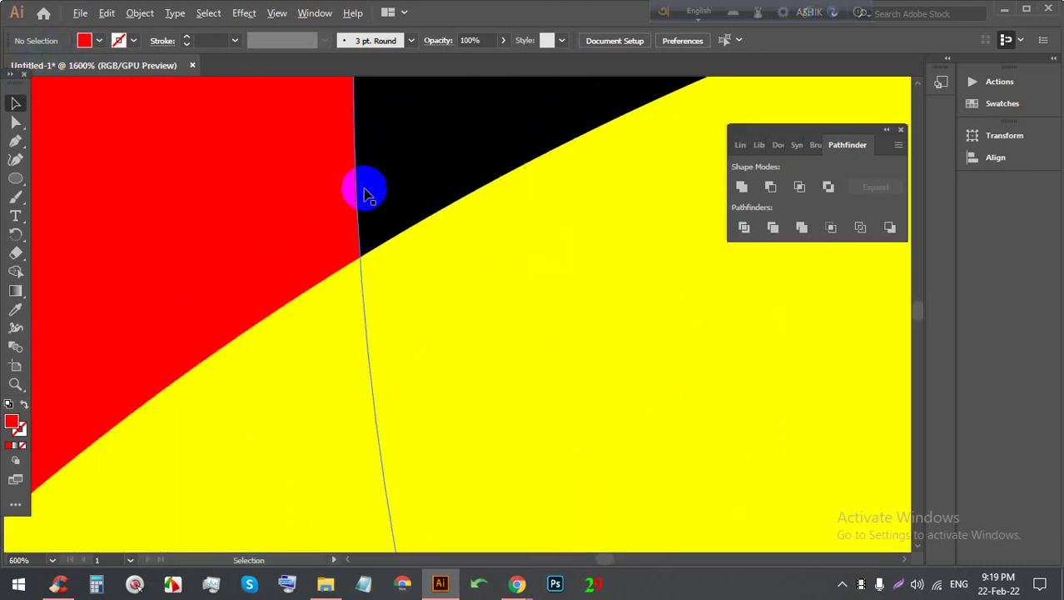
scroll(375, 254, "up", 3)
scroll(471, 204, "up", 3)
mouse_move(755, 264)
left_mouse_down()
mouse_move(407, 342)
mouse_move(446, 153)
mouse_move(446, 357)
mouse_move(438, 150)
left_mouse_up()
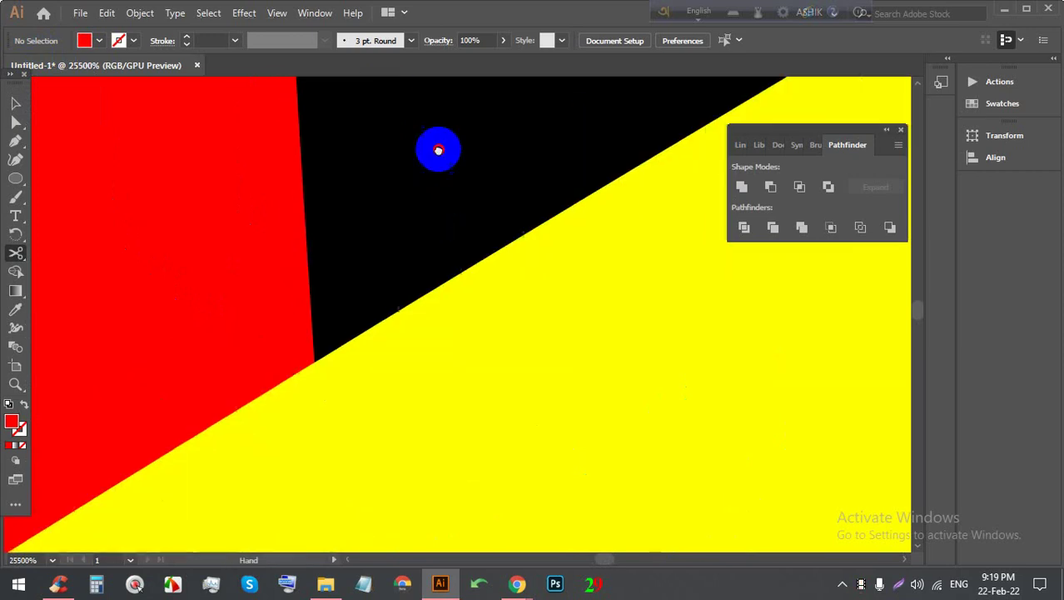
scroll(332, 320, "up", 2)
scroll(135, 175, "up", 2)
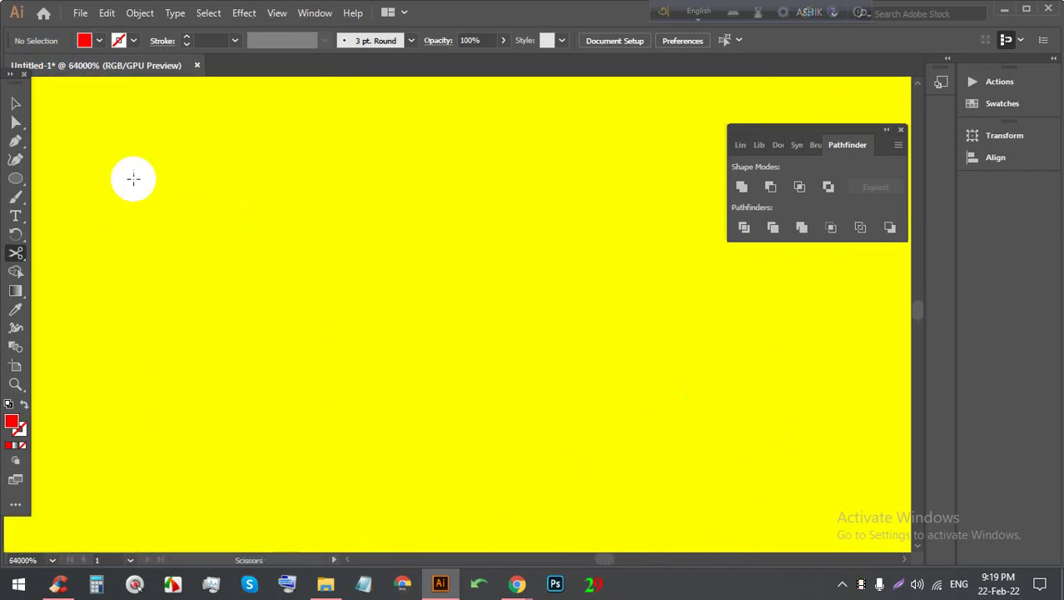
scroll(134, 177, "down", 2)
mouse_move(525, 318)
left_mouse_down()
mouse_move(446, 346)
mouse_move(433, 304)
left_mouse_up()
scroll(436, 308, "down", 1)
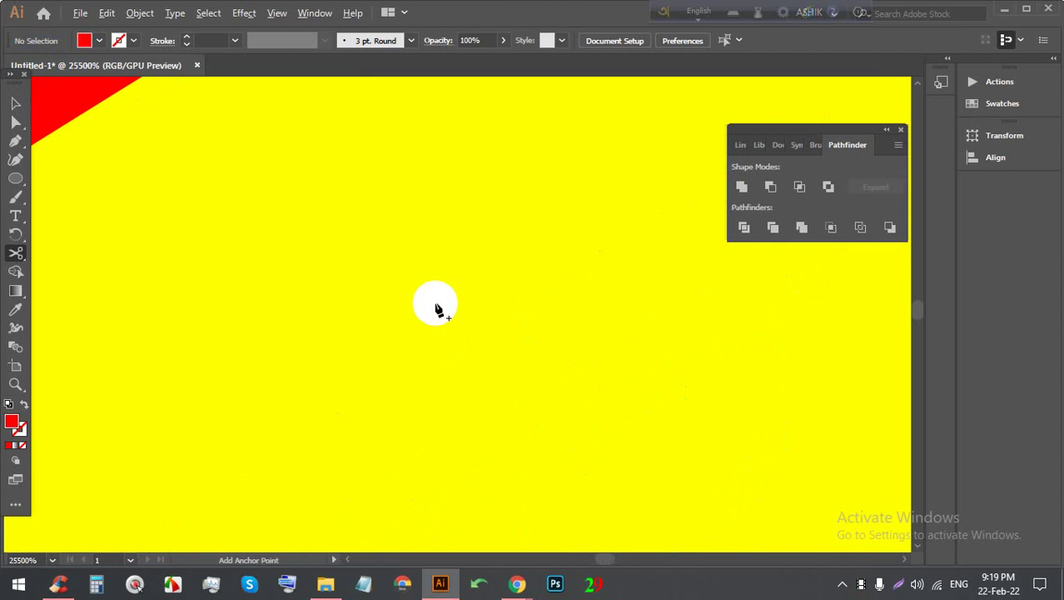
scroll(435, 309, "down", 1)
left_click_drag(468, 262, 395, 356)
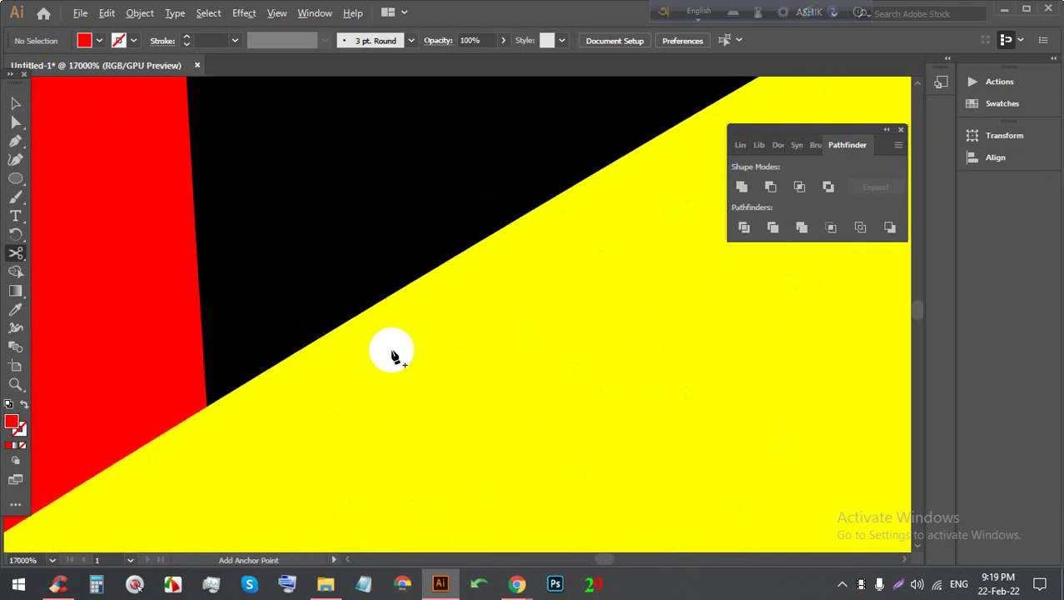
key("ctrl+1")
scroll(166, 130, "down", 3)
scroll(59, 59, "up", 3)
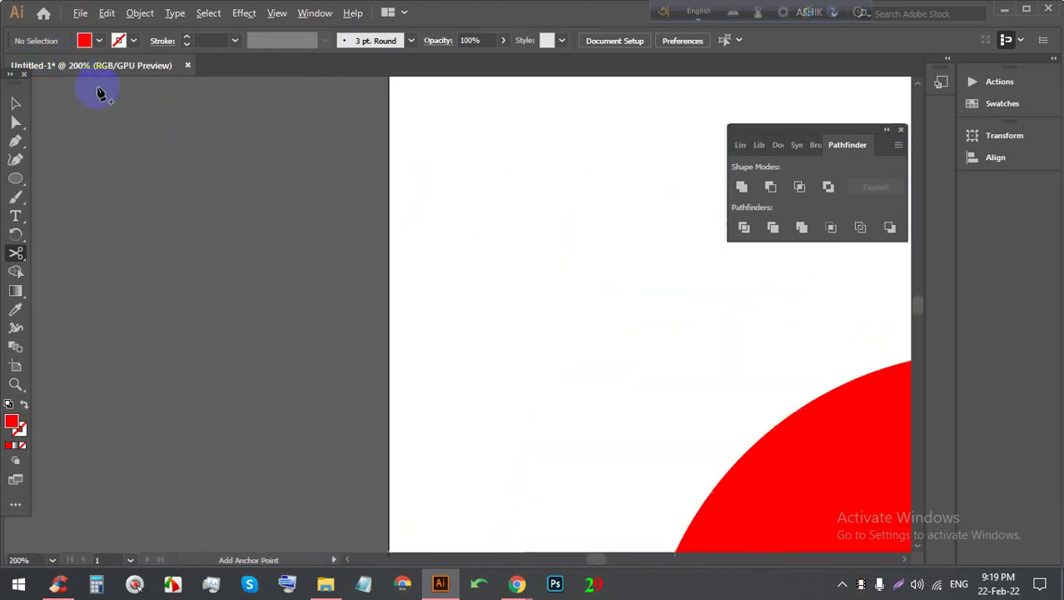
scroll(290, 240, "down", 2)
scroll(235, 223, "down", 3)
scroll(459, 303, "up", 2)
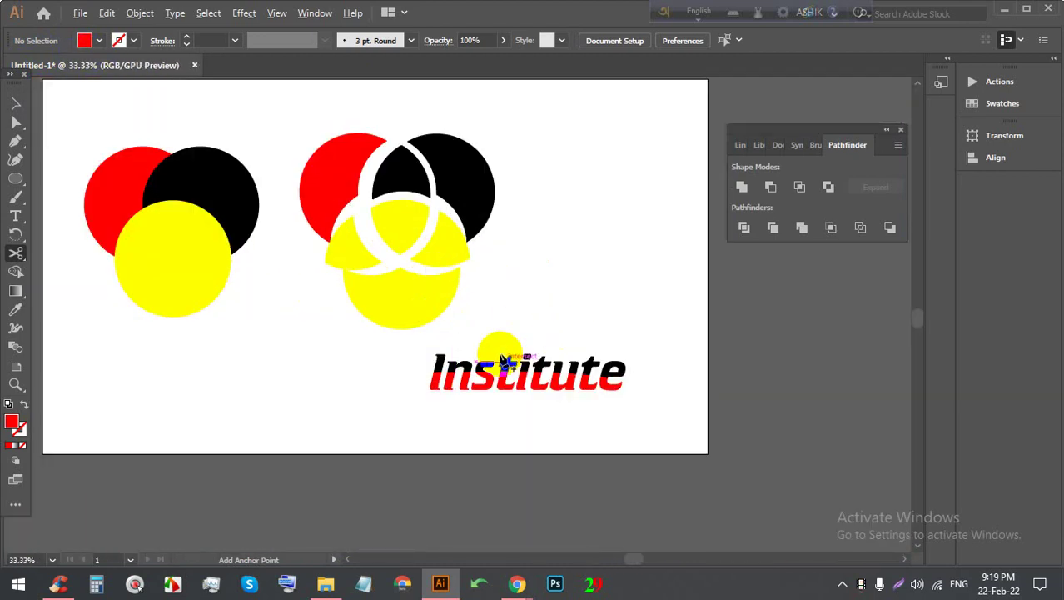
scroll(599, 219, "down", 2)
scroll(566, 346, "up", 2)
scroll(569, 345, "down", 2)
scroll(551, 273, "down", 2)
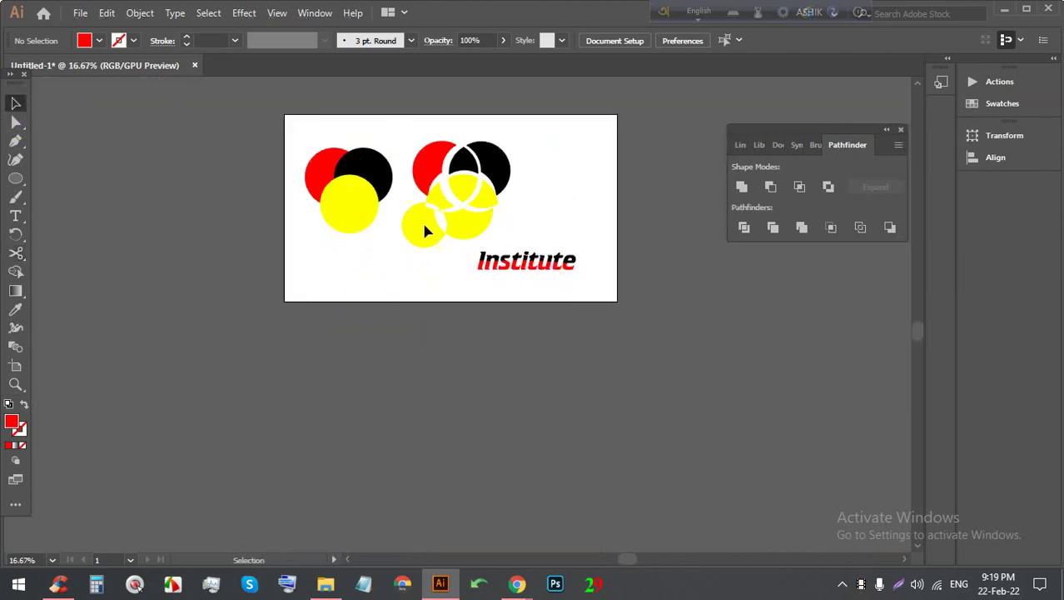
scroll(385, 187, "up", 3)
Step: Change the front yellow circle's fill to blue
left_click(316, 198)
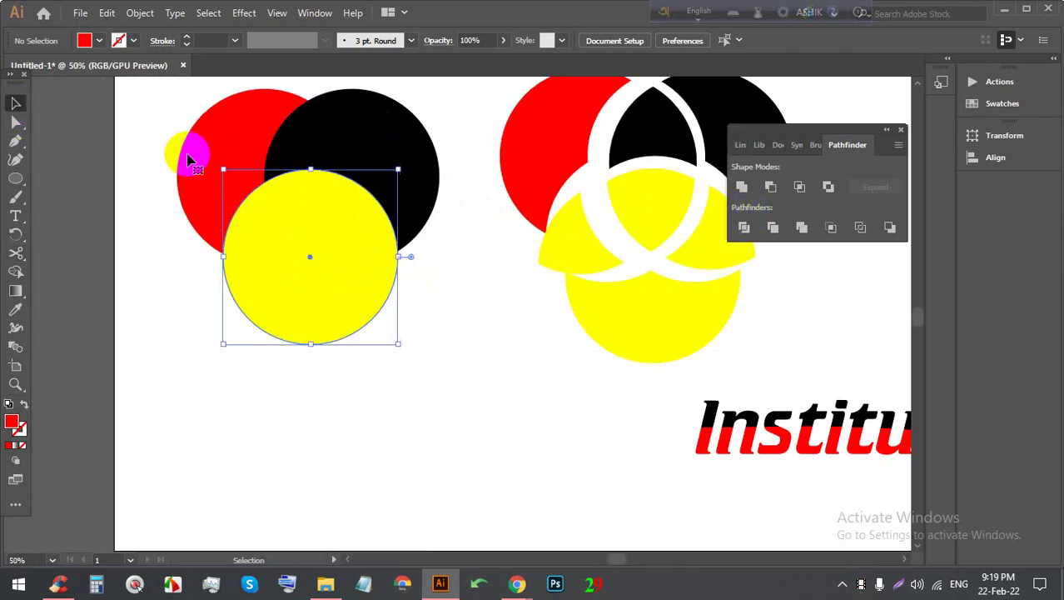
left_click(99, 40)
left_click(93, 71)
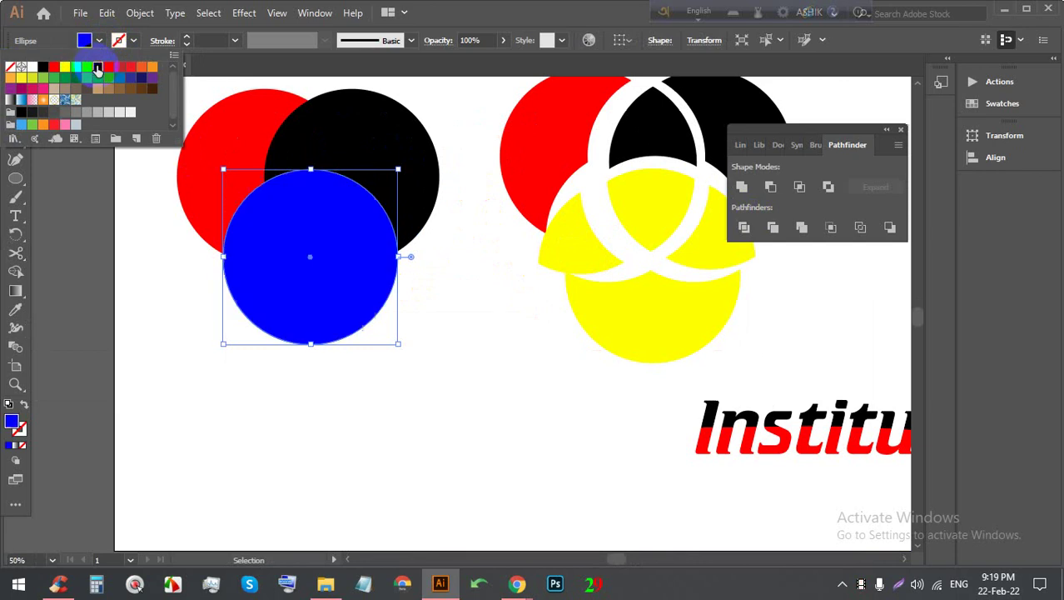
left_click(392, 363)
left_click(402, 315)
scroll(324, 242, "up", 1)
scroll(468, 356, "down", 1)
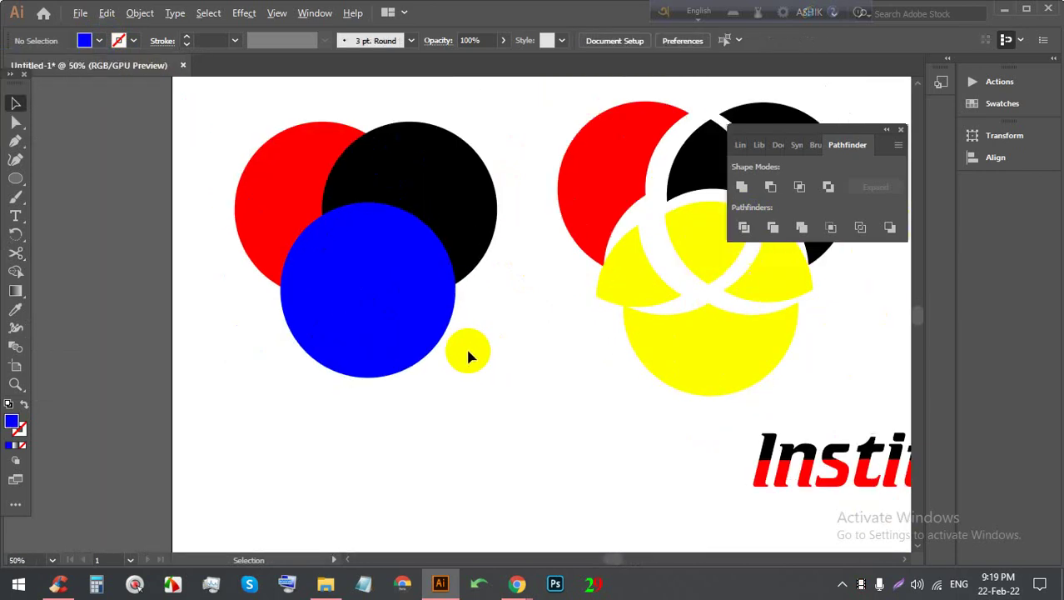
Step: Pathfinder Trim the red, black and blue circles, ungroup them, and pull the pieces apart
left_click_drag(487, 348, 292, 207)
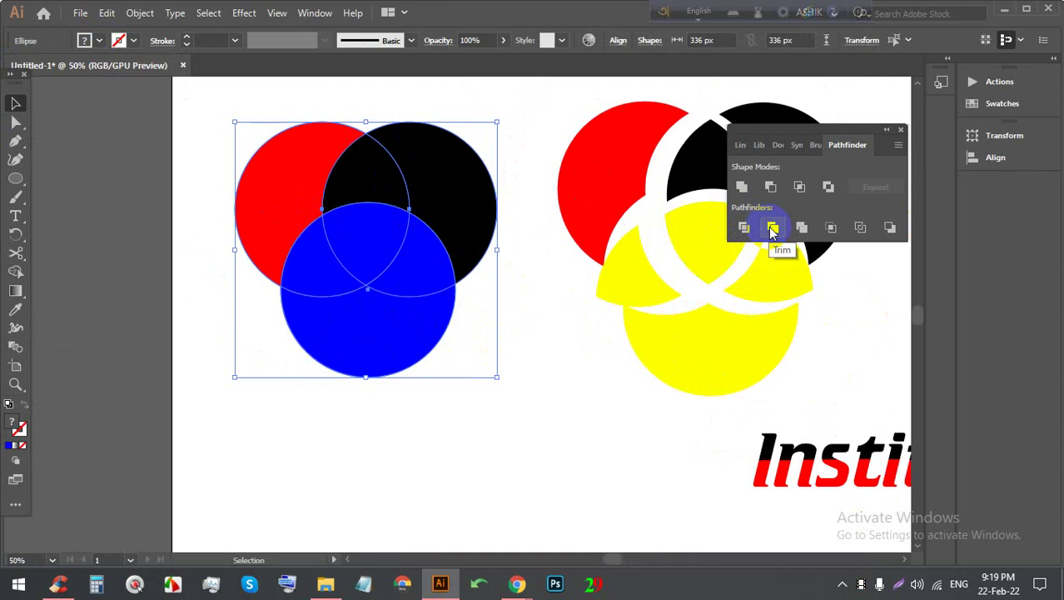
left_click(772, 228)
right_click(398, 237)
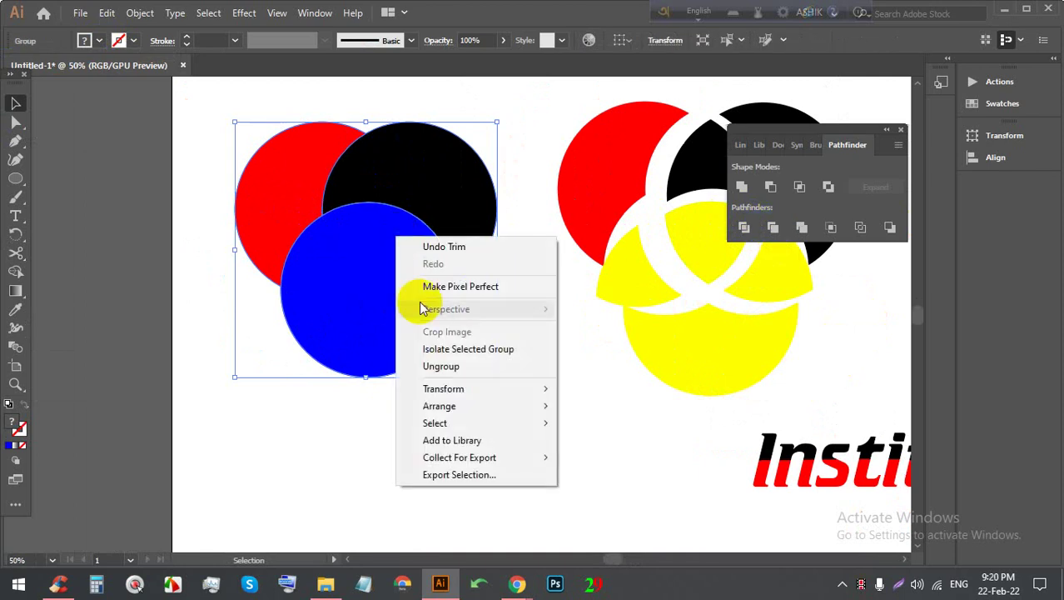
left_click(423, 367)
left_click(490, 354)
left_click_drag(363, 302, 369, 339)
left_click_drag(415, 195, 428, 190)
left_click_drag(292, 190, 278, 190)
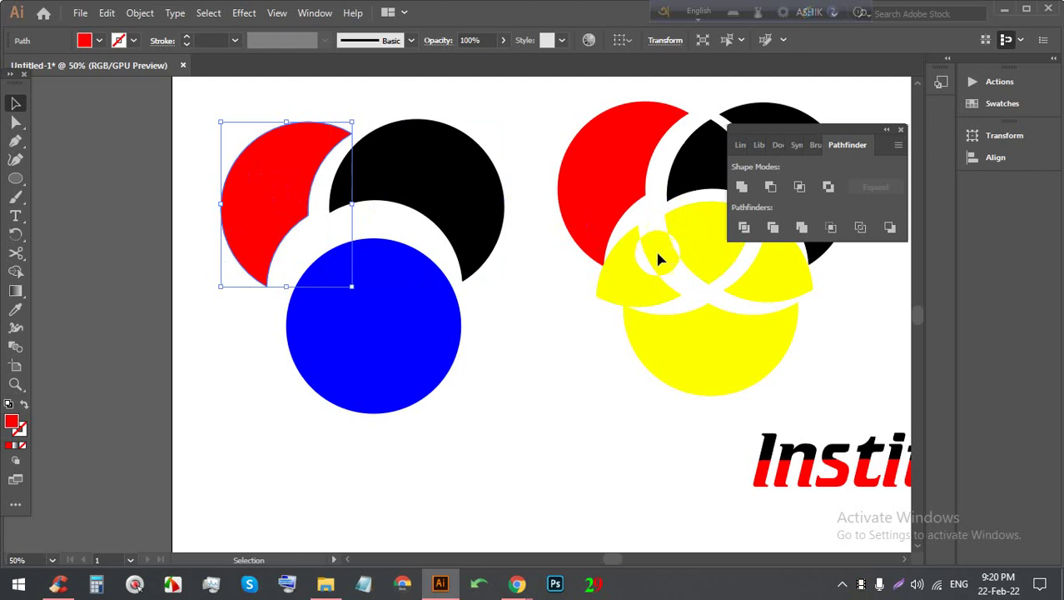
Step: Undo the moves and the trim to restore the whole circles, then select the blue circle
scroll(563, 284, "right", 3)
scroll(453, 290, "right", 2)
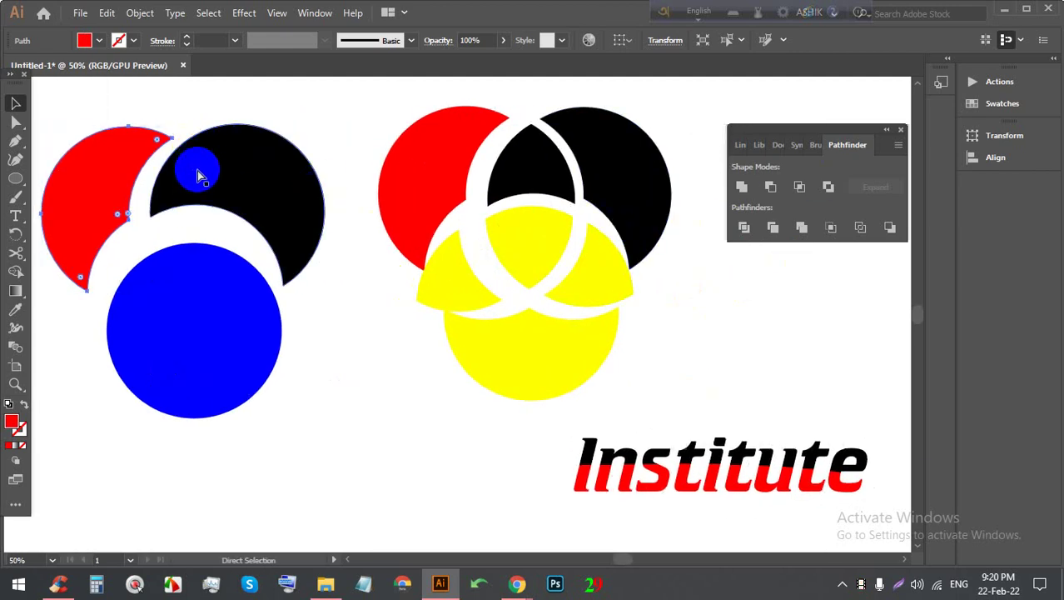
key("ctrl+z")
key("ctrl+z")
key("ctrl+z")
key("ctrl+z")
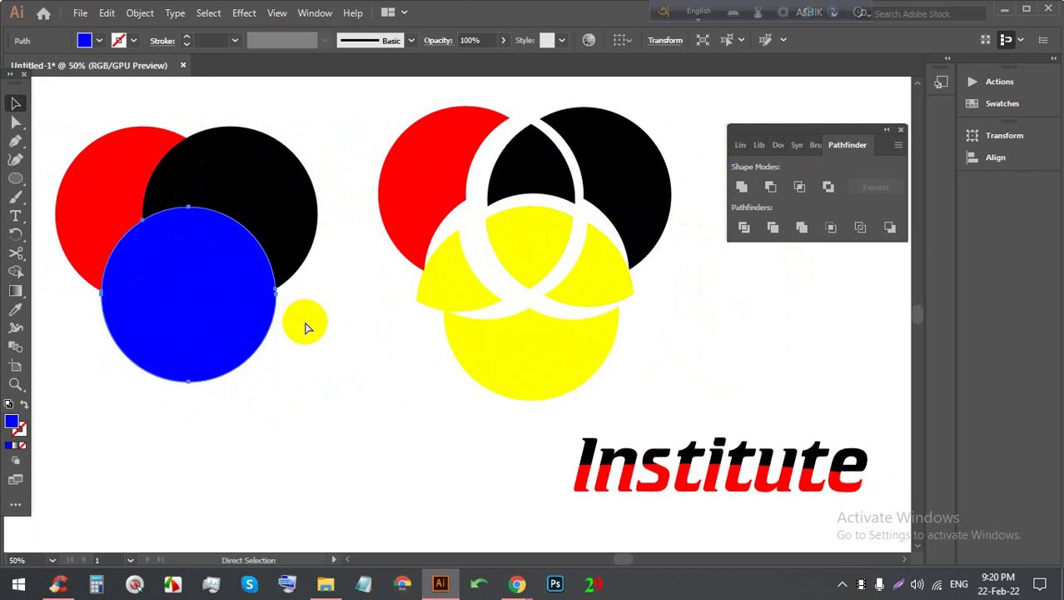
key("ctrl+z")
left_click(159, 276)
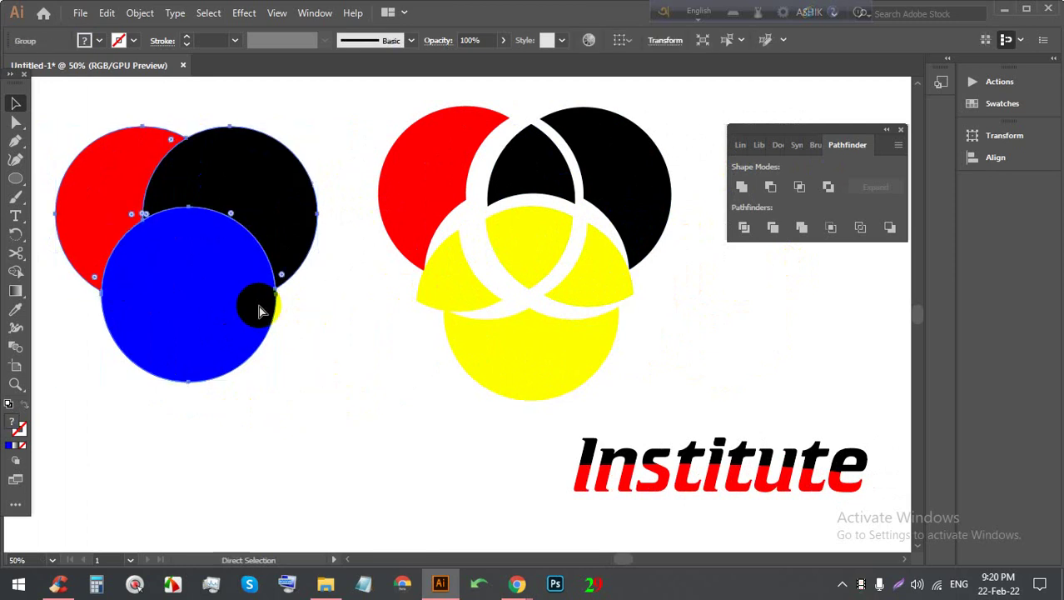
key("v")
left_click(173, 316)
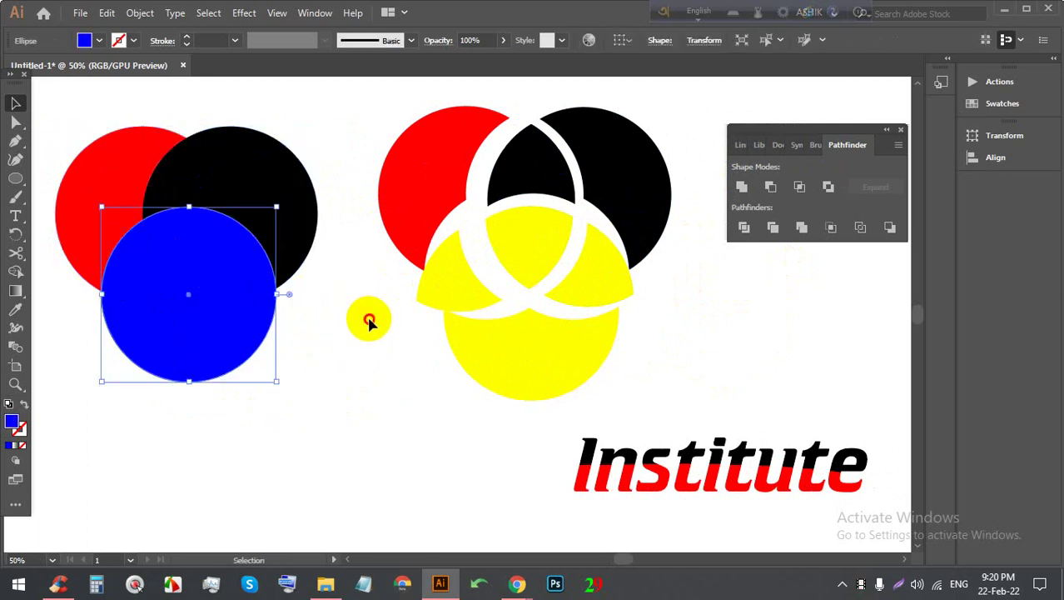
left_click_drag(358, 337, 83, 125)
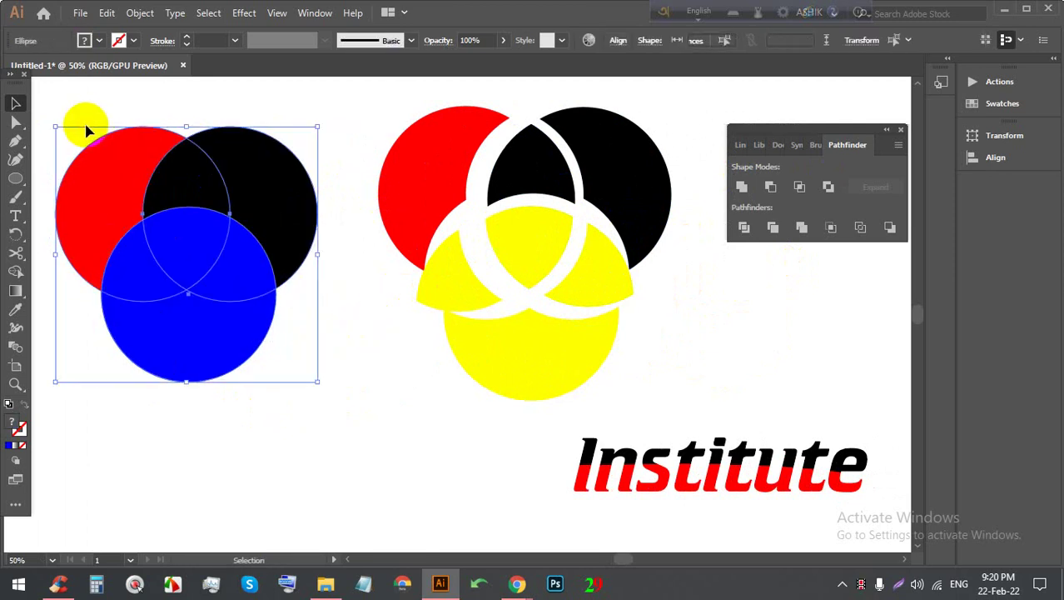
left_click(803, 227)
right_click(175, 178)
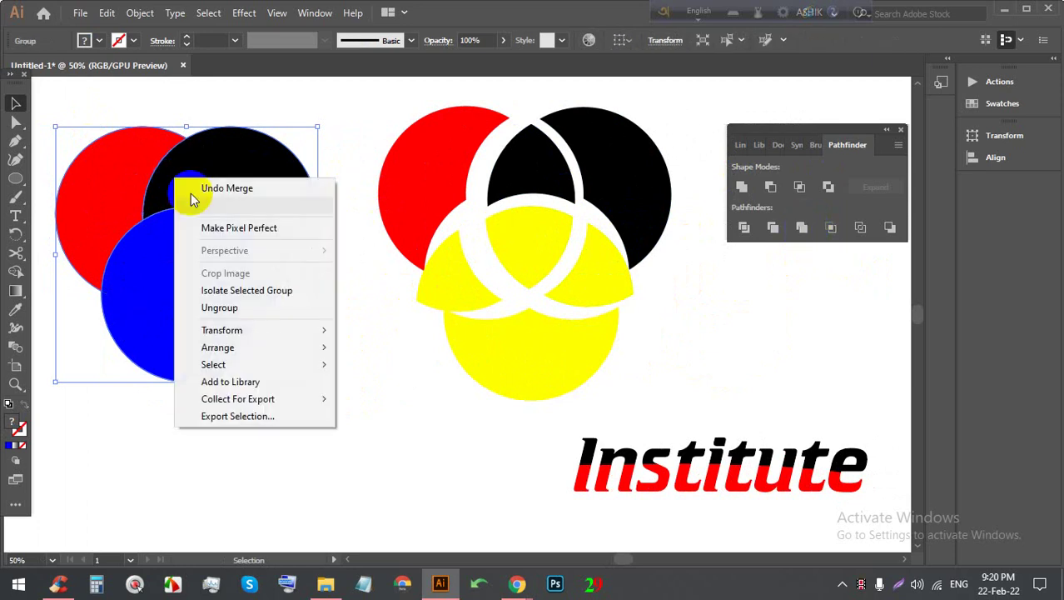
left_click(215, 308)
left_click_drag(241, 192, 277, 200)
left_click_drag(157, 211, 147, 203)
left_click_drag(197, 283, 208, 300)
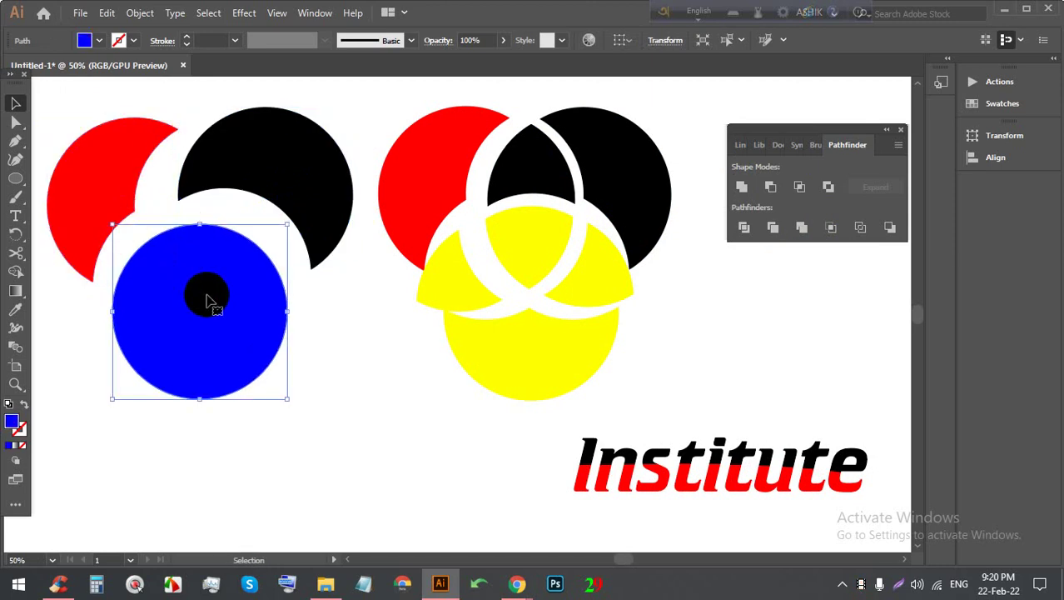
key("ctrl+z")
key("ctrl+z")
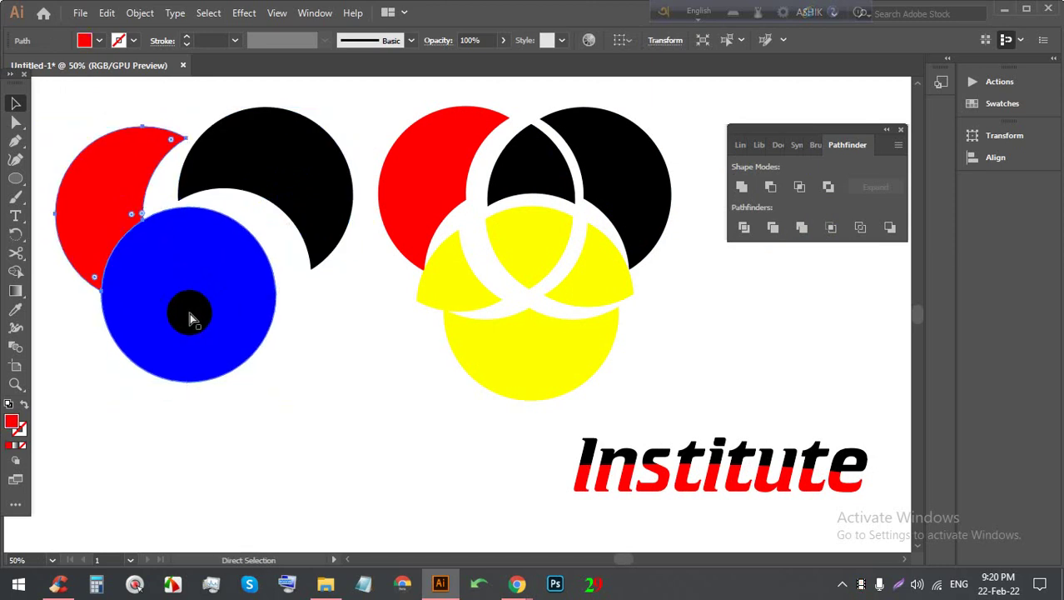
key("ctrl+z")
key("ctrl+z")
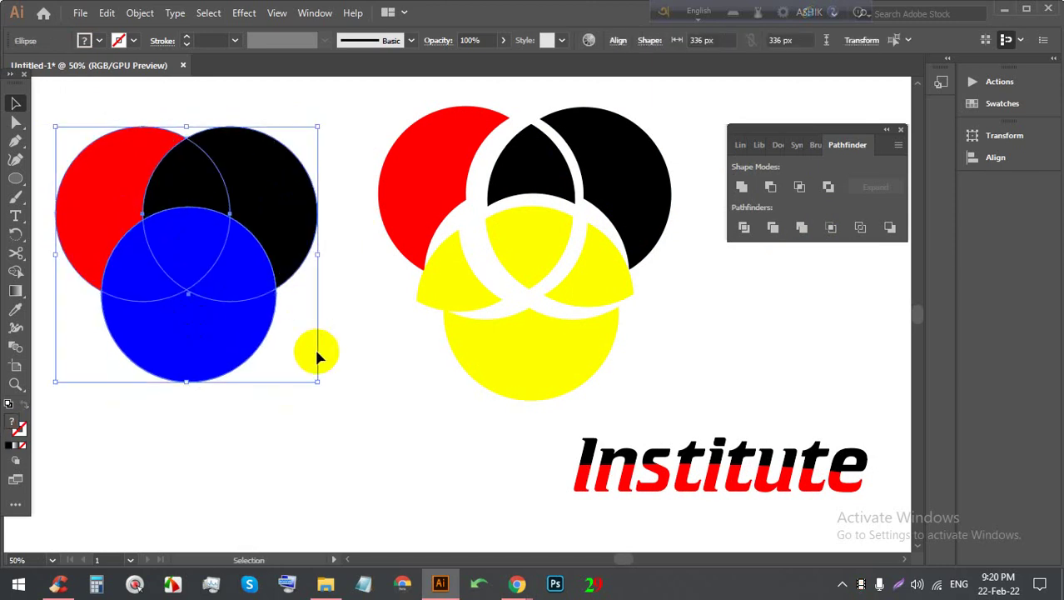
key("ctrl+z")
key("ctrl+shift+a")
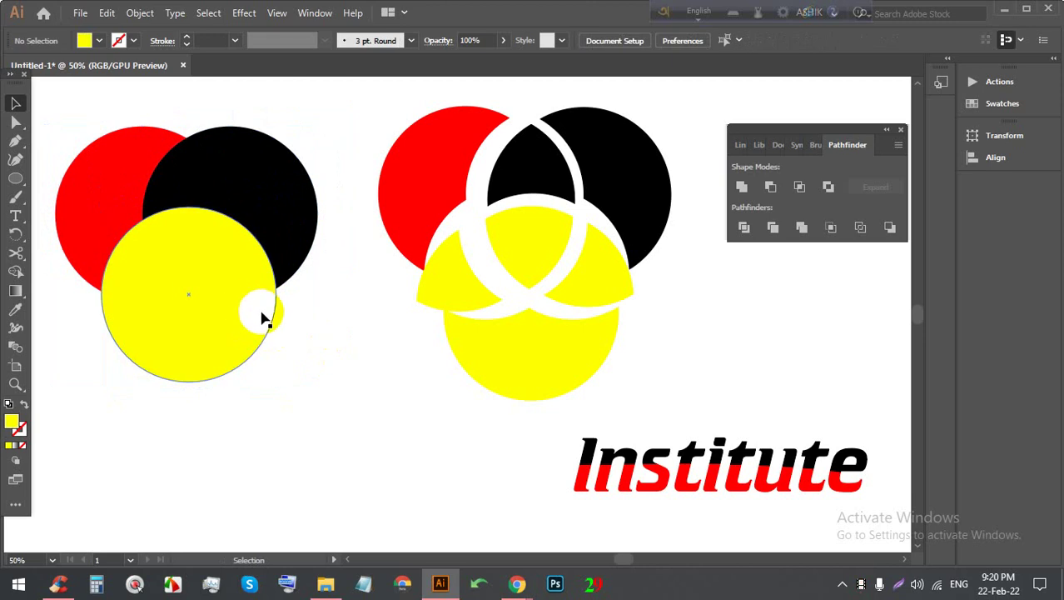
key("ctrl+shift+z")
left_click(332, 329)
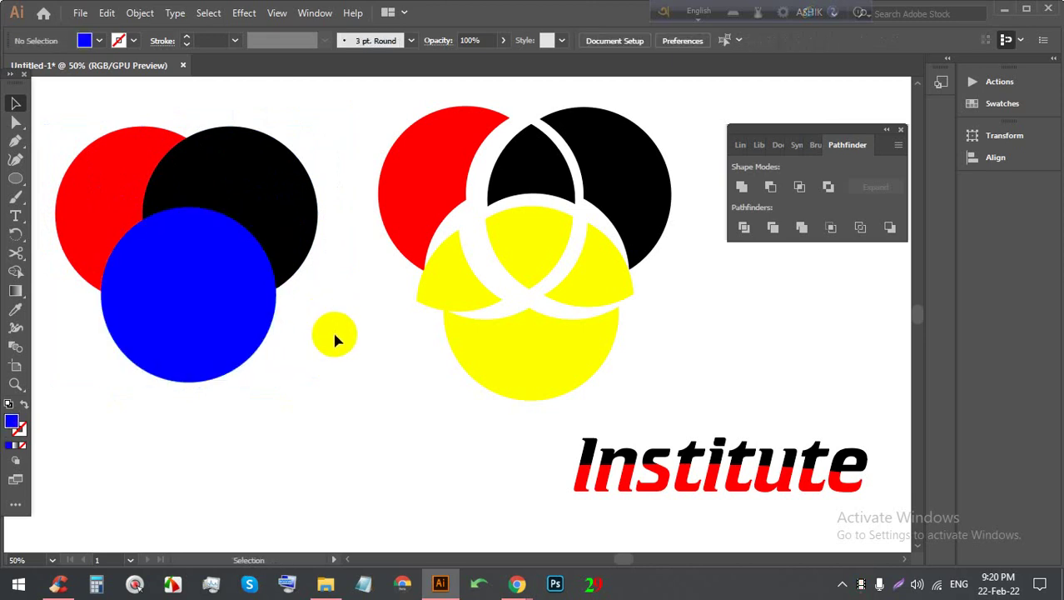
left_click(167, 204)
left_click(825, 235)
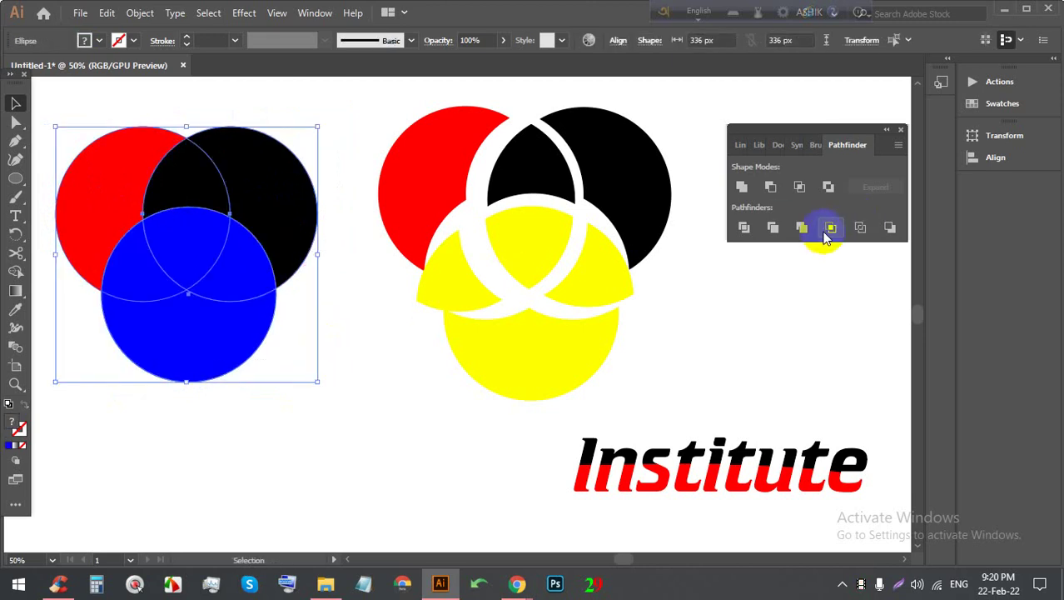
Step: Try Pathfinder Crop on the circles twice, undoing each, then screen-capture the left design
left_click(829, 234)
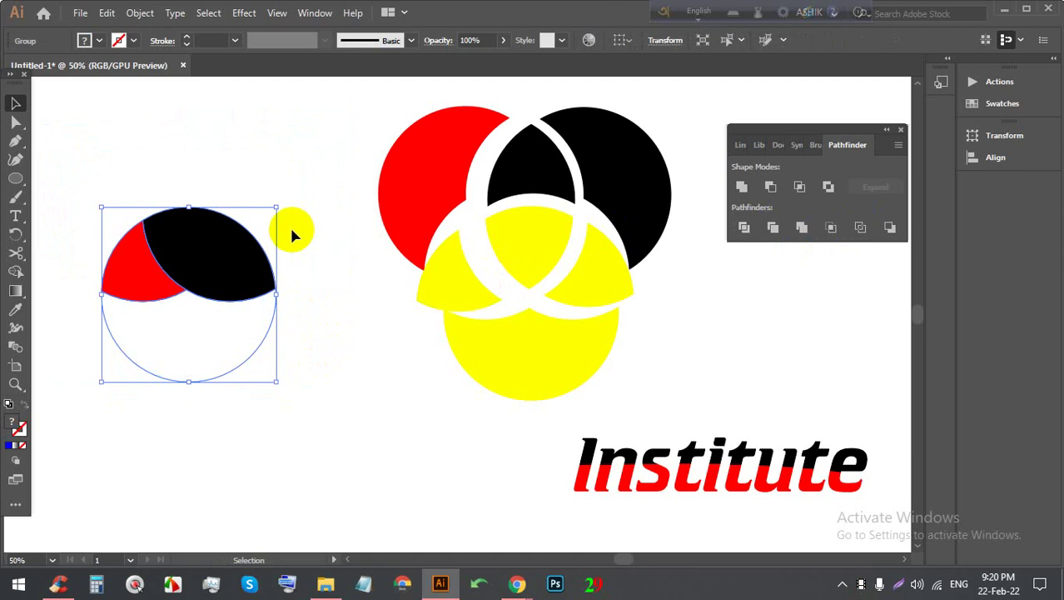
key("ctrl+z")
key("ctrl+z")
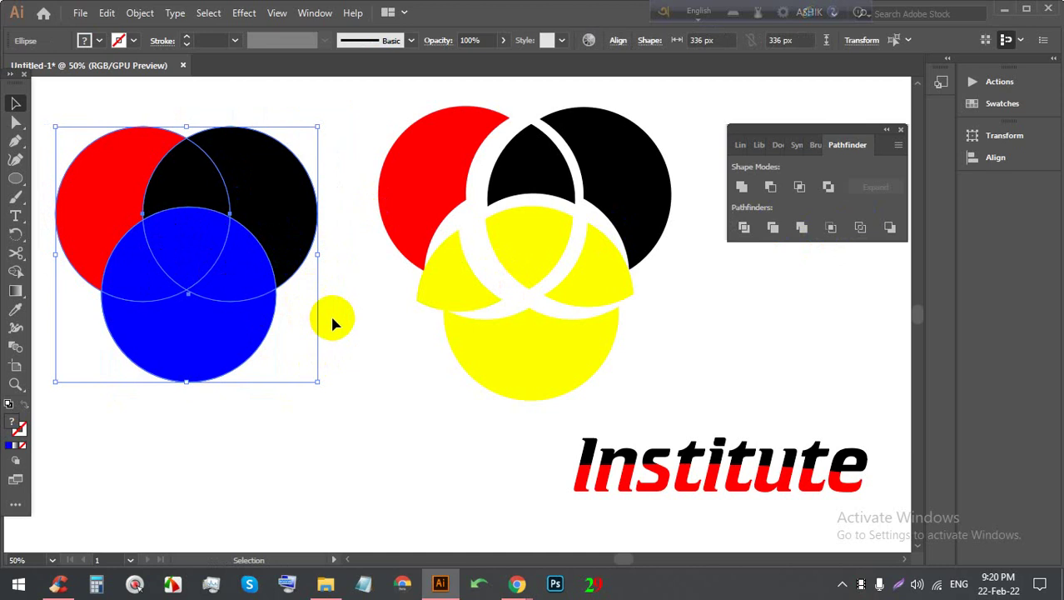
left_click_drag(331, 324, 108, 191)
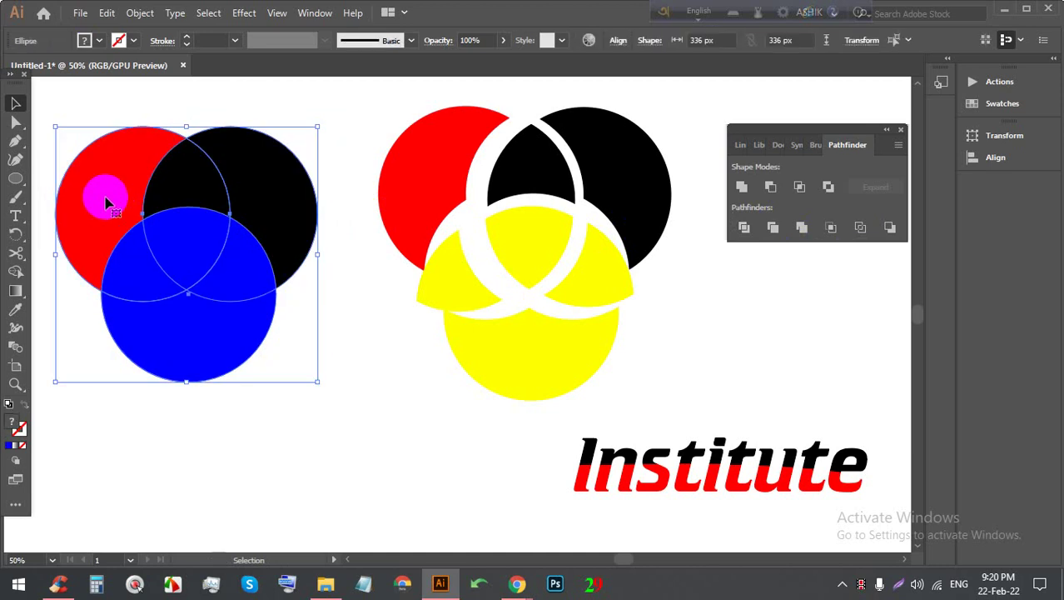
left_click(831, 231)
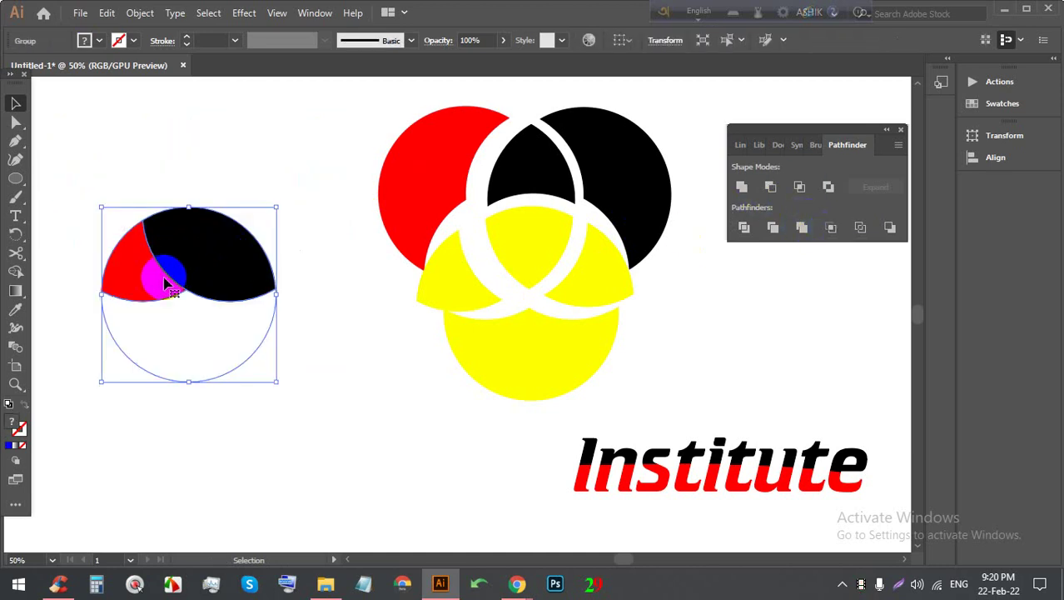
key("ctrl+z")
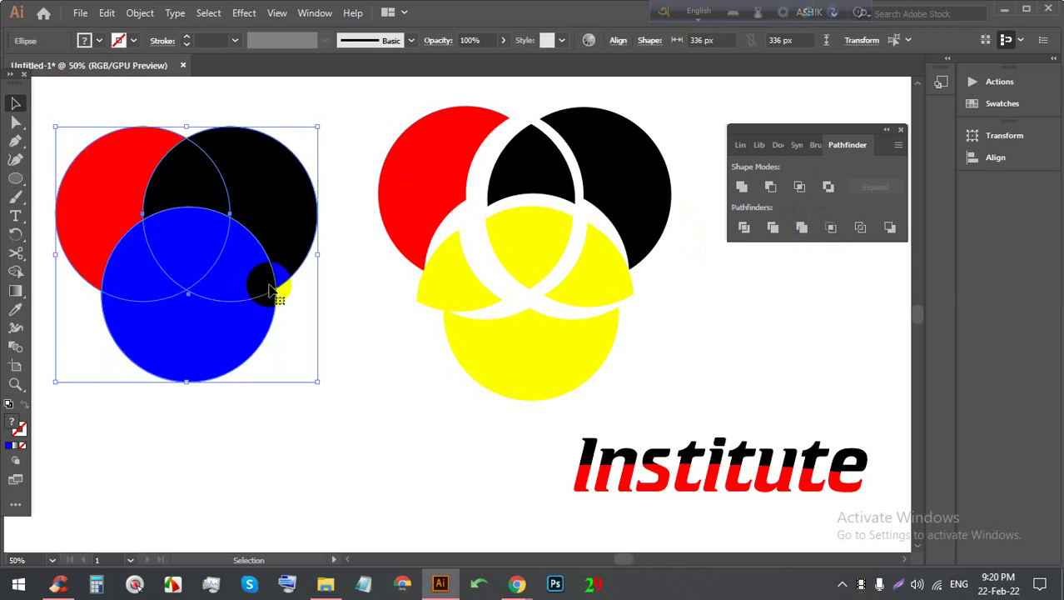
key("Print")
left_click_drag(428, 390, 34, 41)
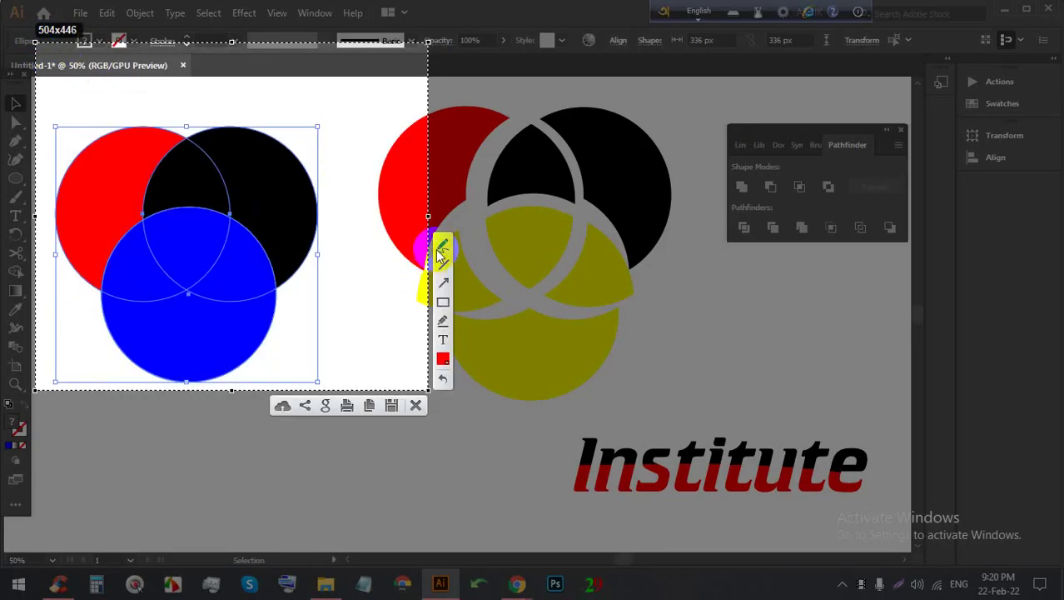
left_click(441, 248)
left_click_drag(143, 215, 268, 275)
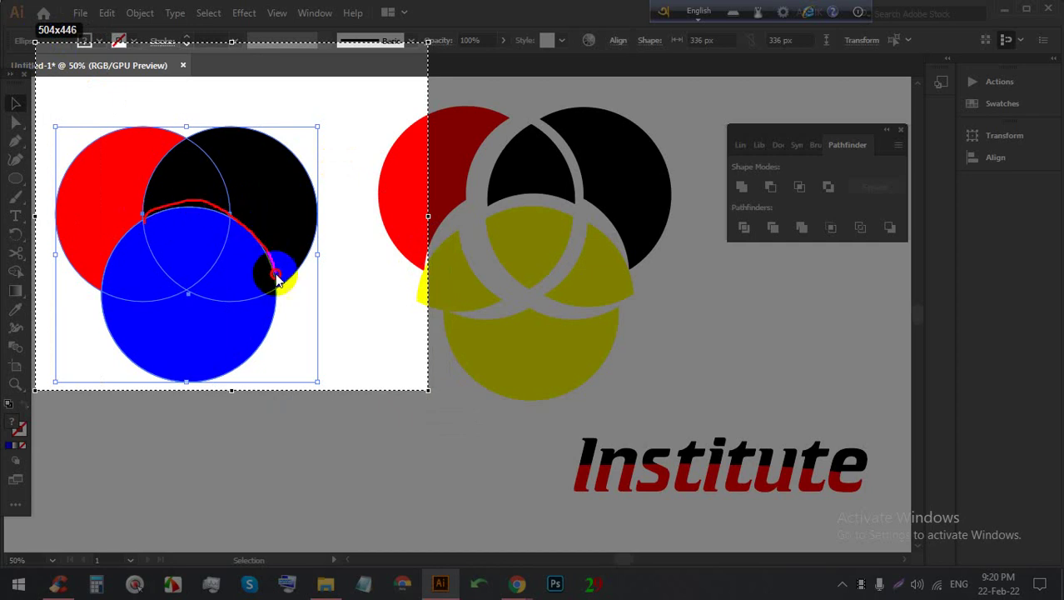
mouse_move(143, 218)
left_mouse_down()
mouse_move(266, 293)
mouse_move(297, 286)
left_mouse_up()
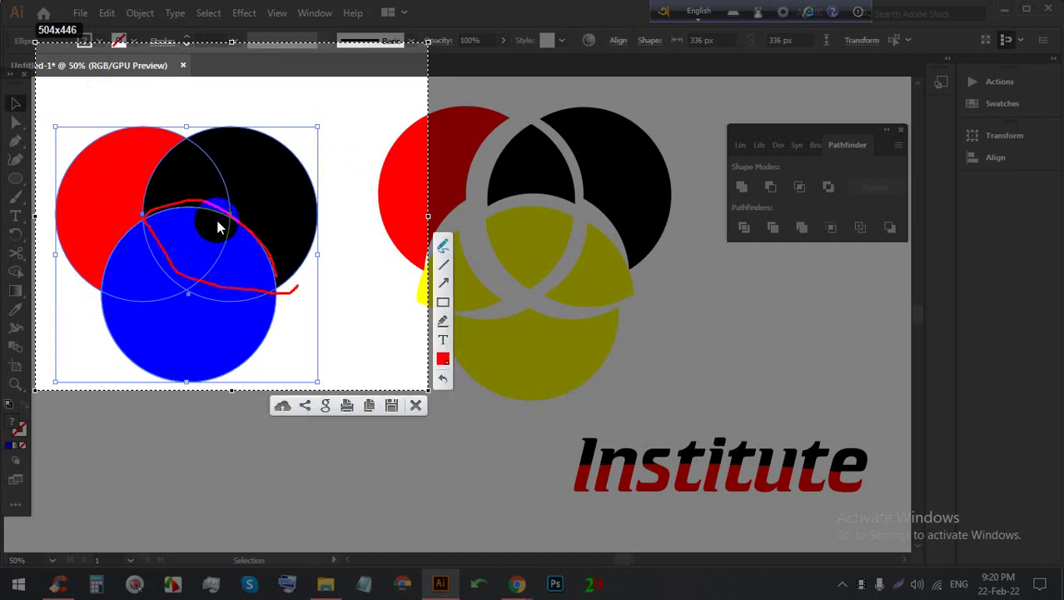
left_click_drag(138, 223, 106, 268)
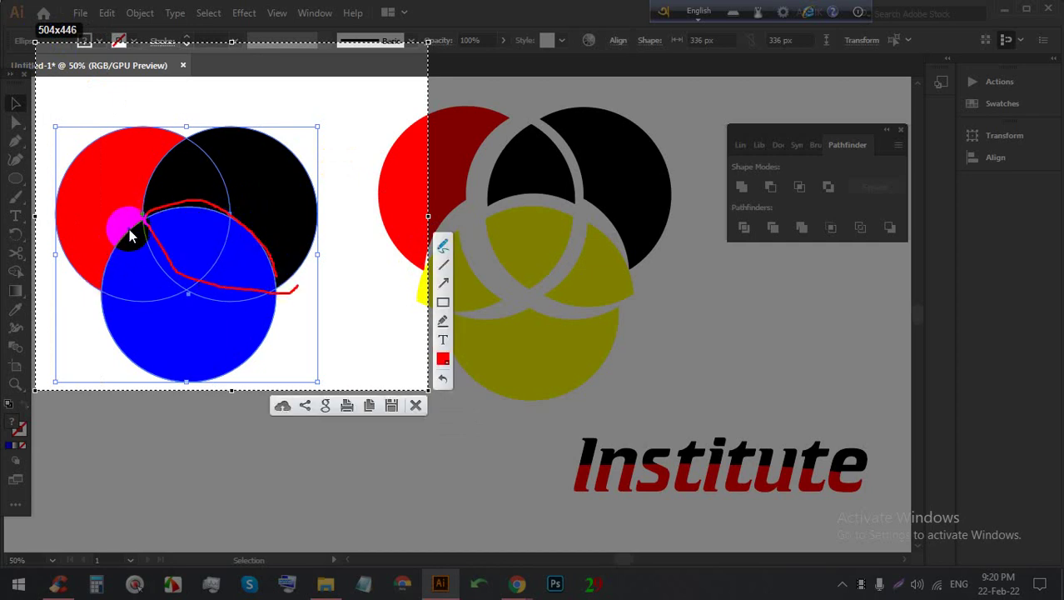
left_click_drag(130, 228, 182, 291)
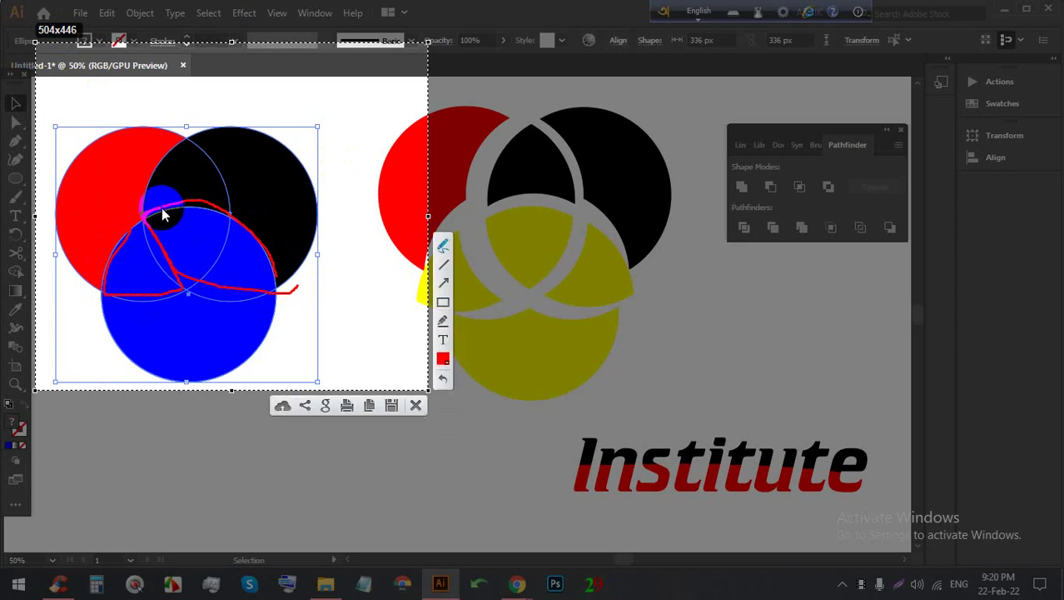
left_click(418, 405)
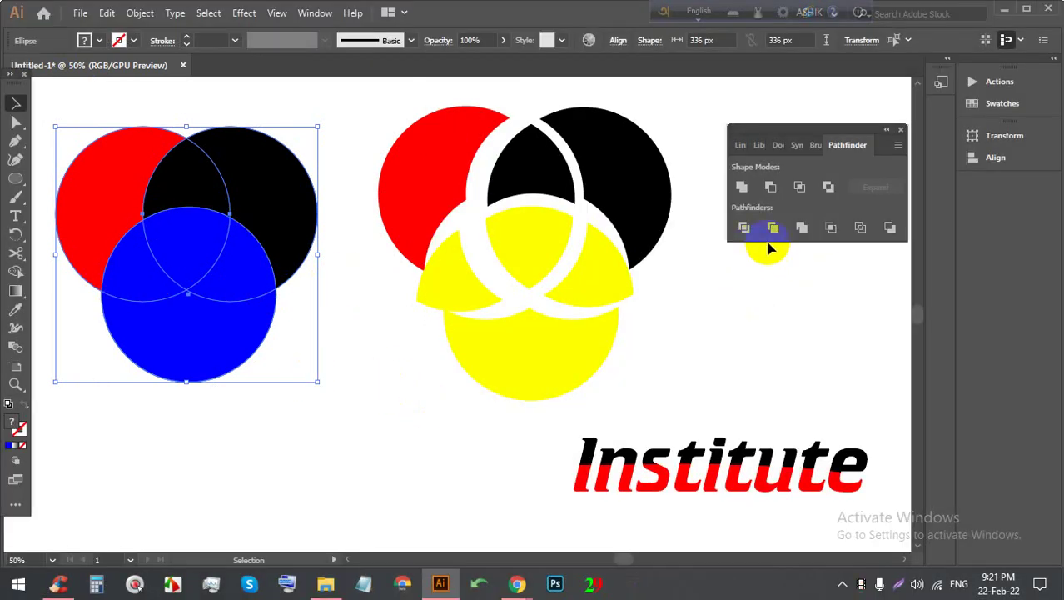
Step: Try Pathfinder Crop on the three circles, then undo it
left_click(830, 227)
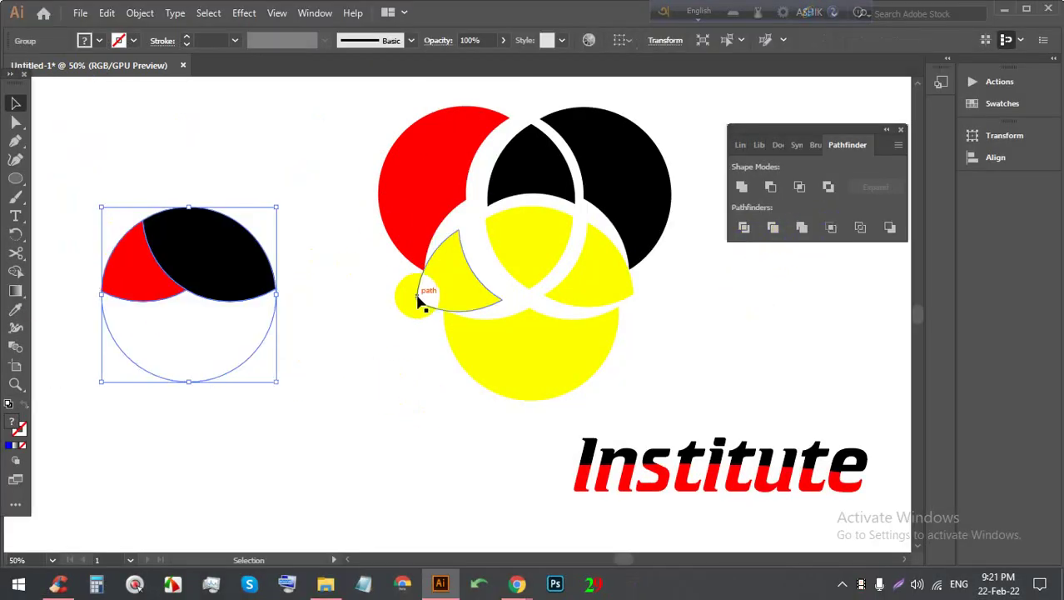
left_click_drag(419, 301, 252, 287)
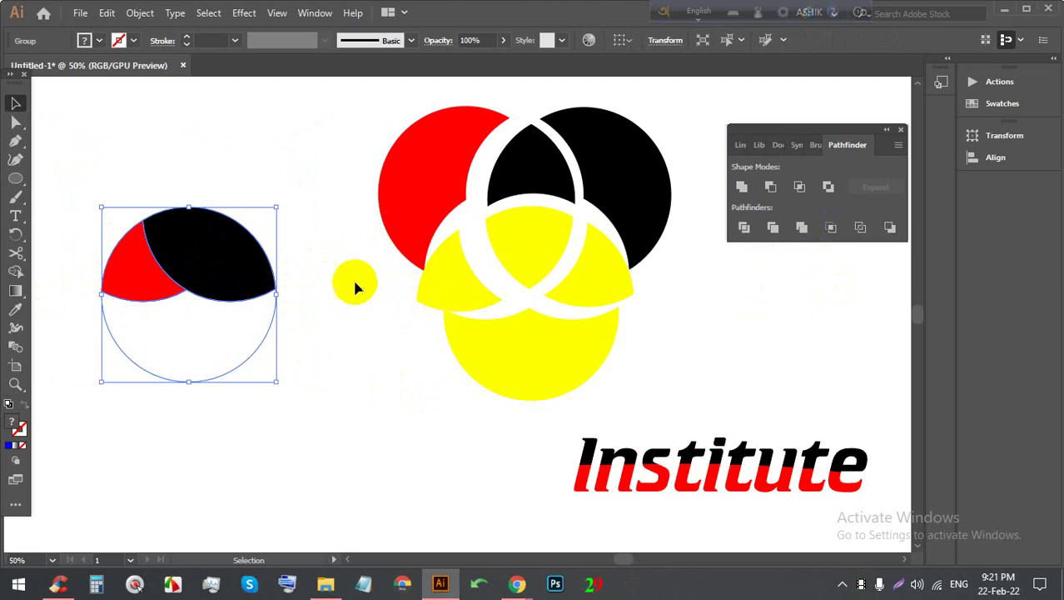
mouse_move(258, 293)
left_mouse_down()
mouse_move(223, 296)
mouse_move(241, 273)
mouse_move(280, 270)
left_mouse_up()
key("a")
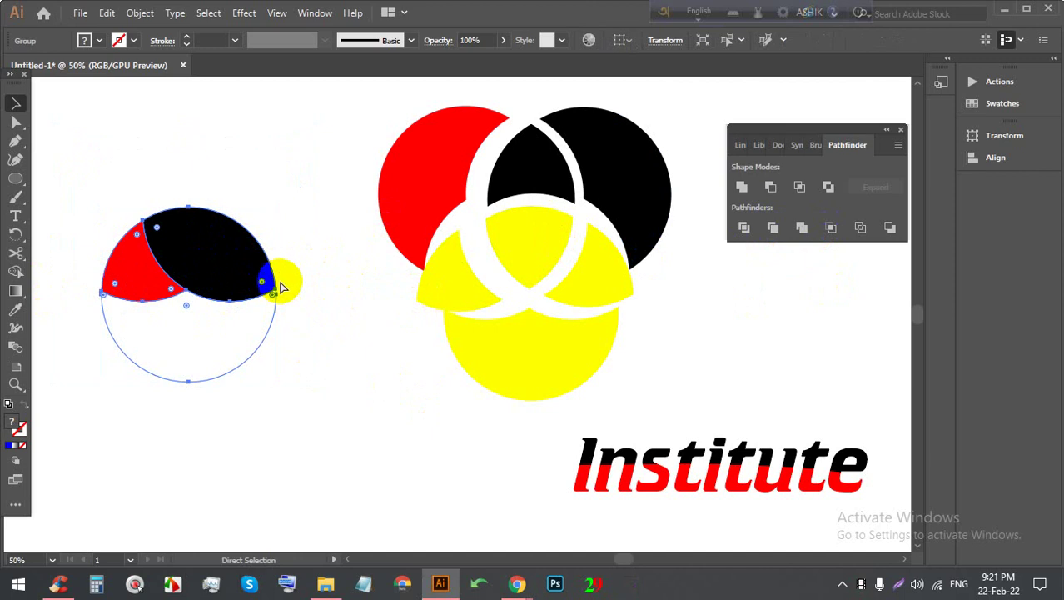
key("ctrl+z")
Step: Select the red, black and blue circles and apply Pathfinder Outline
left_click(211, 307)
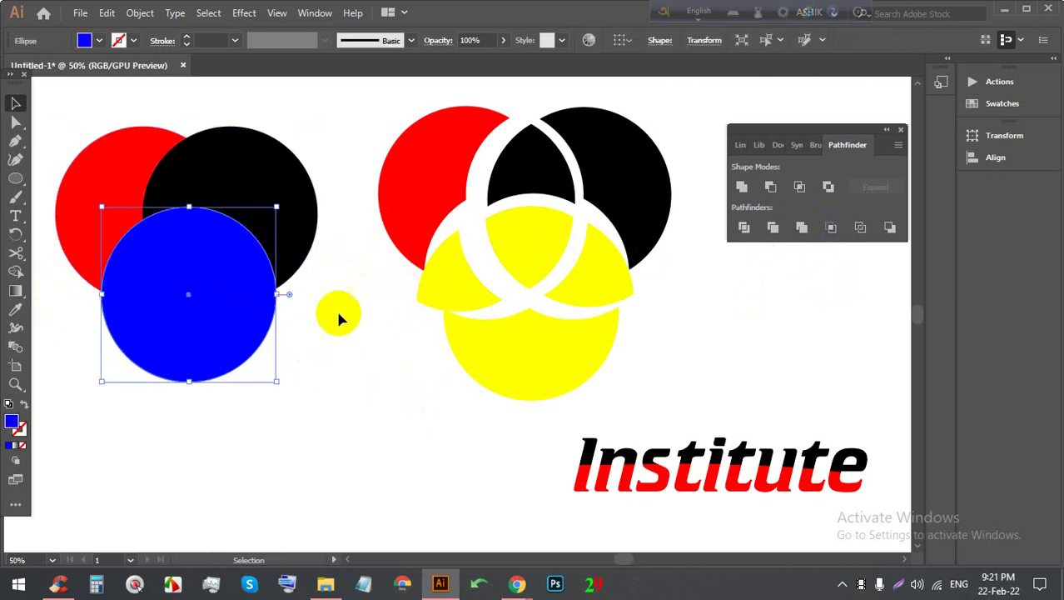
left_click(338, 313)
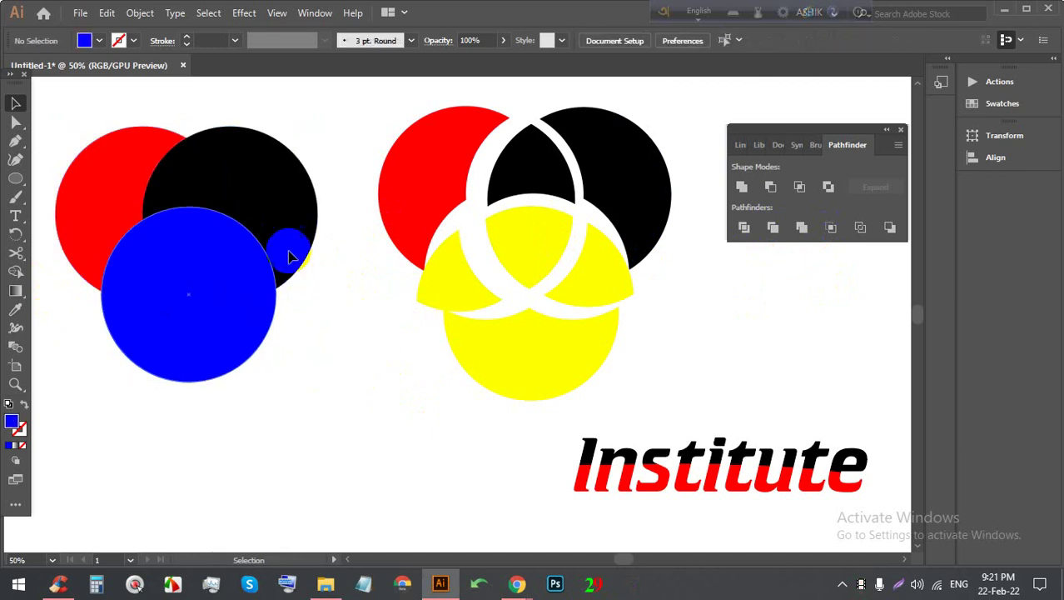
left_click_drag(301, 335, 93, 141)
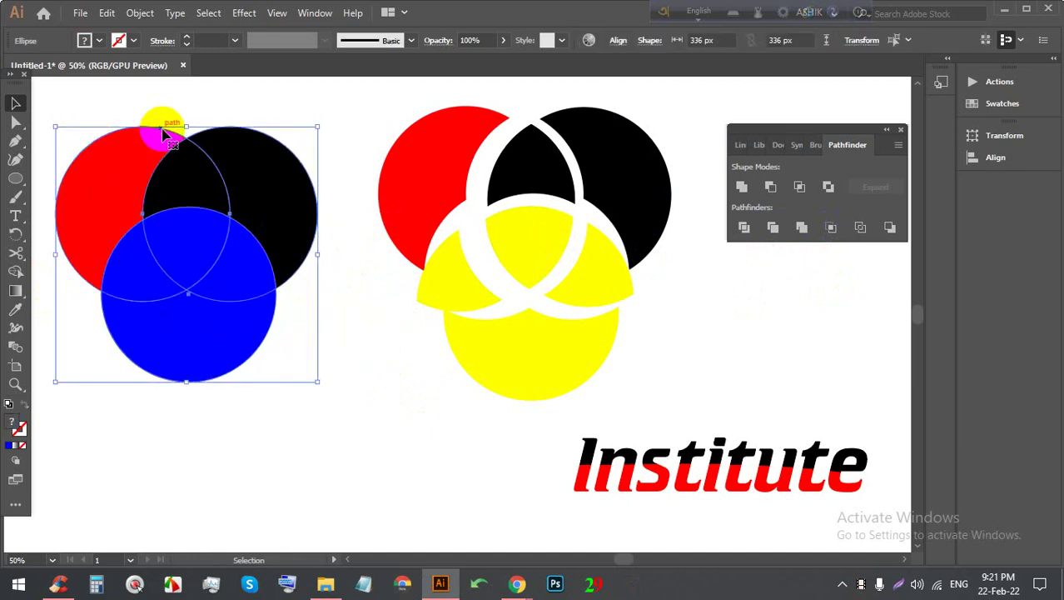
left_click(861, 229)
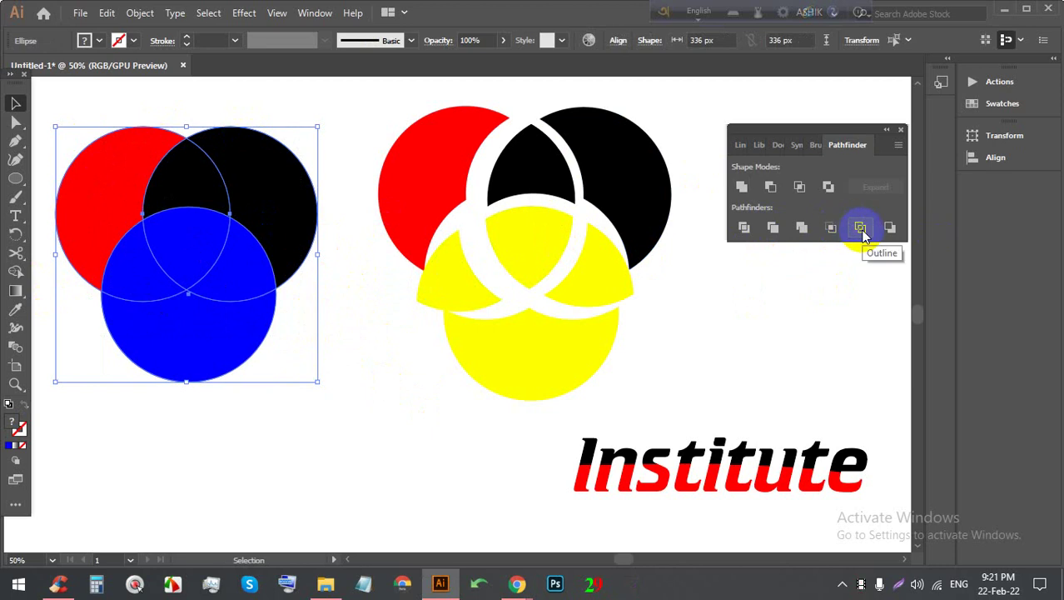
left_click(368, 297)
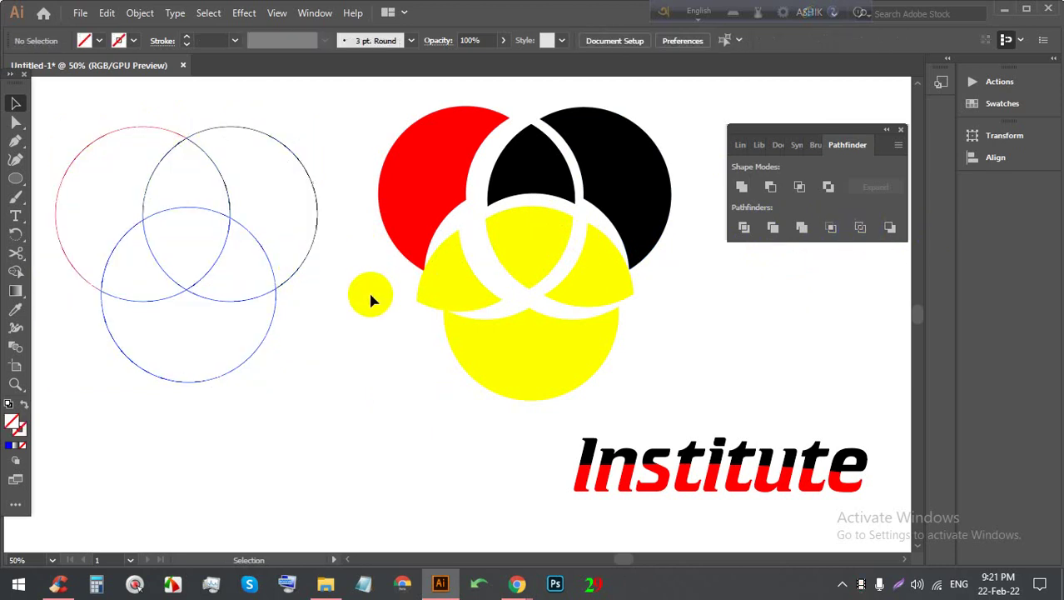
scroll(175, 142, "up", 4)
scroll(175, 142, "up", 1)
scroll(208, 126, "down", 2)
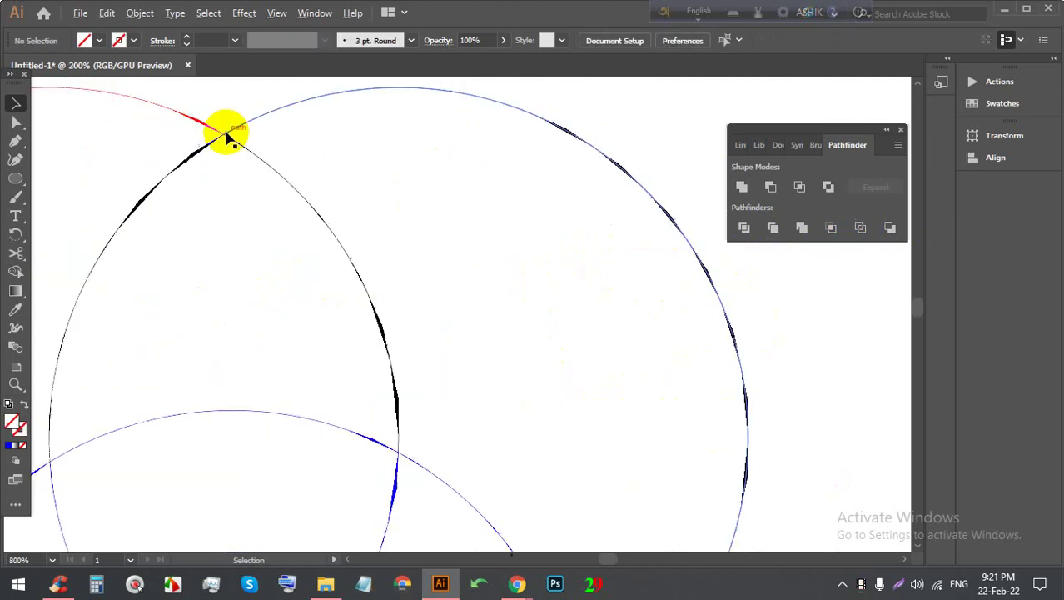
scroll(226, 135, "down", 1)
scroll(230, 142, "down", 1)
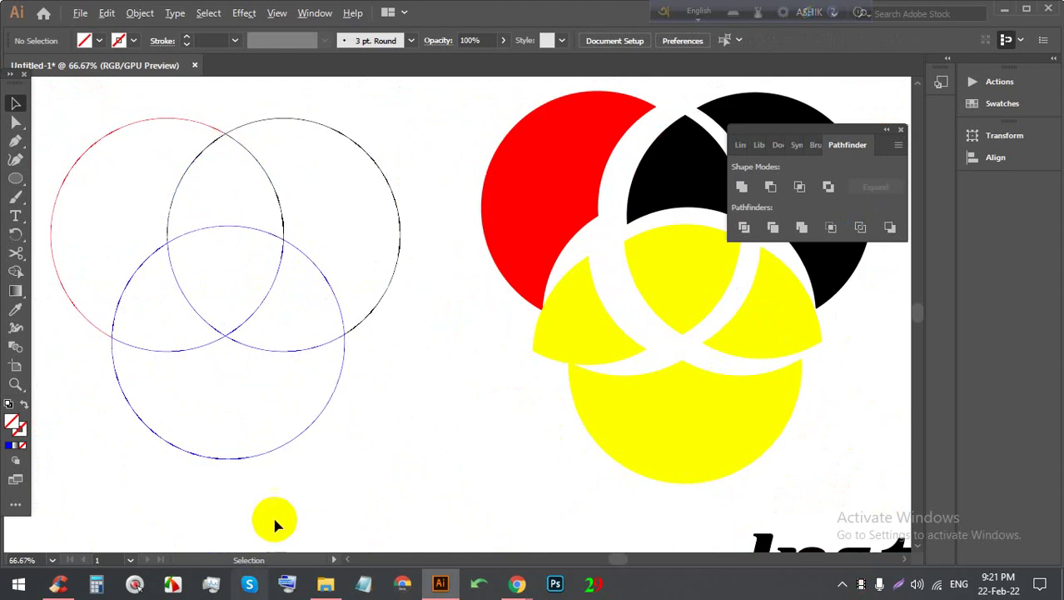
Step: Restore the filled circles and select all three together
scroll(295, 375, "up", 1)
scroll(299, 357, "up", 1)
scroll(300, 357, "down", 3)
key("ctrl+y")
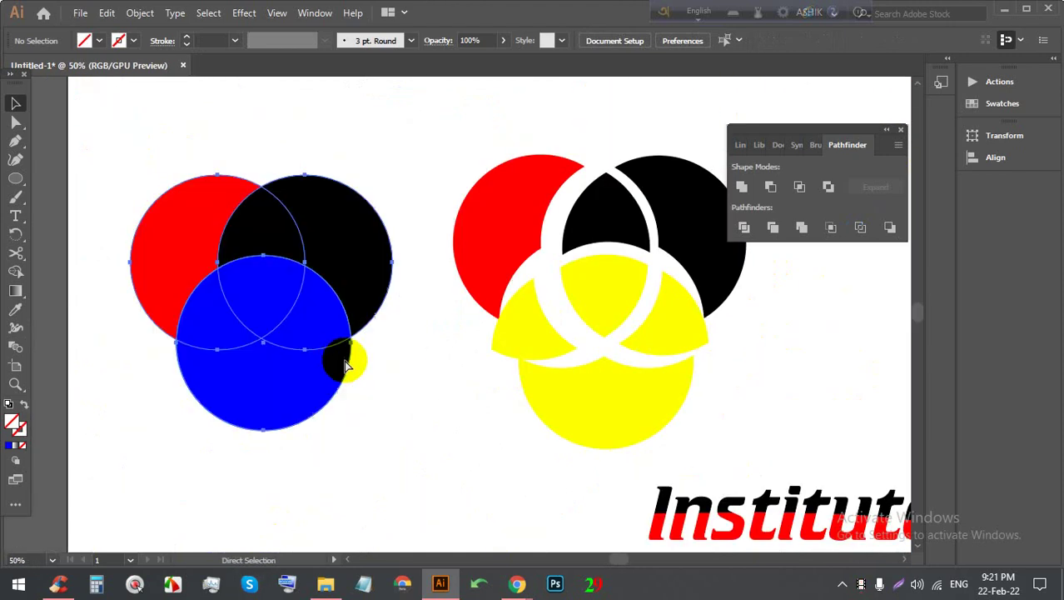
left_click(345, 357)
left_click(397, 388)
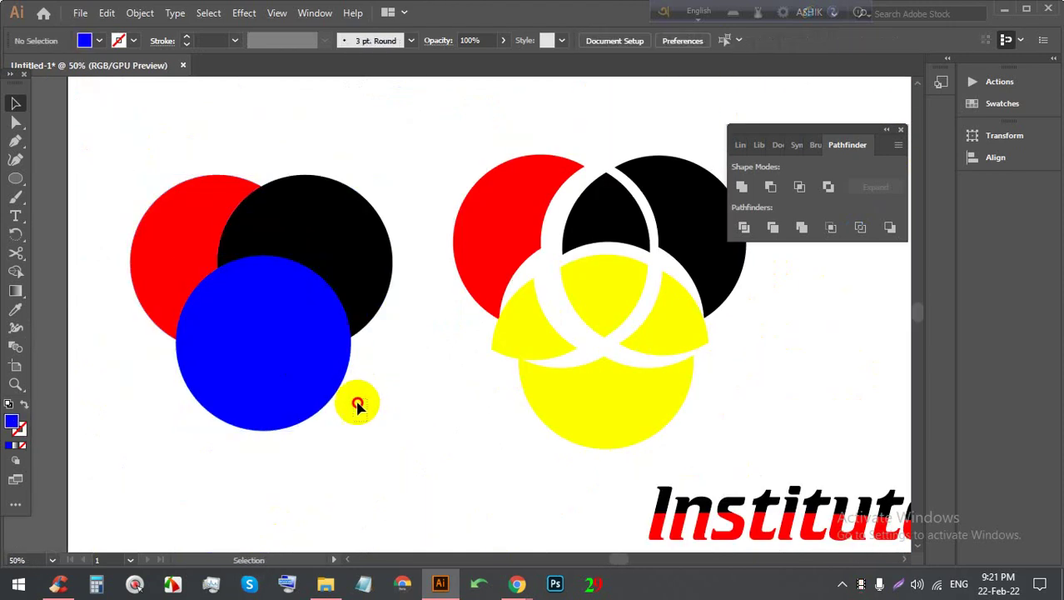
left_click_drag(362, 404, 190, 195)
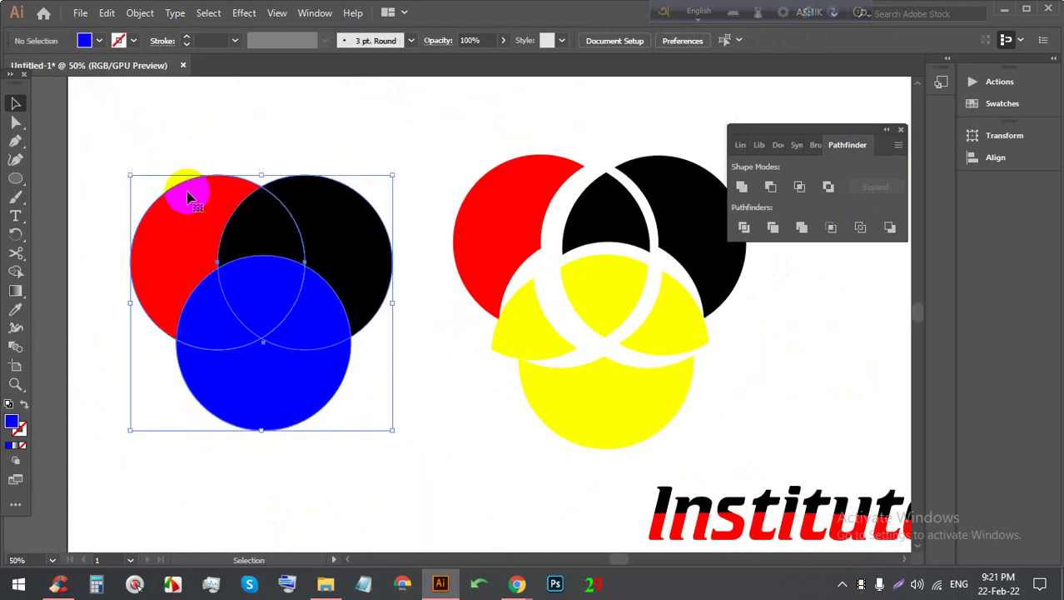
Step: Apply Pathfinder Minus Back twice, undoing each time, then deselect
left_click(891, 228)
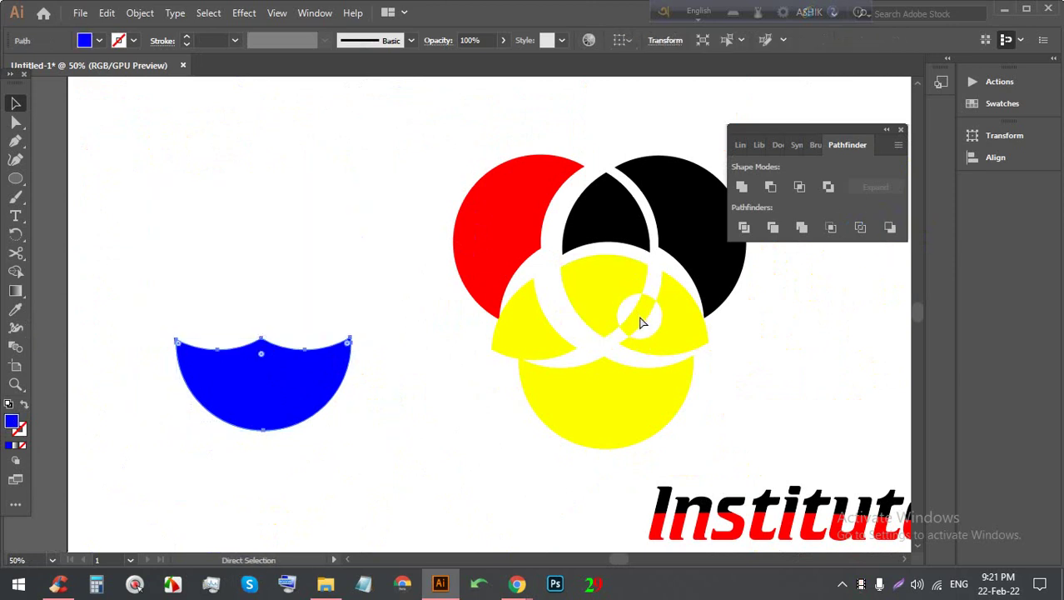
key("ctrl+z")
left_click_drag(201, 412, 275, 316)
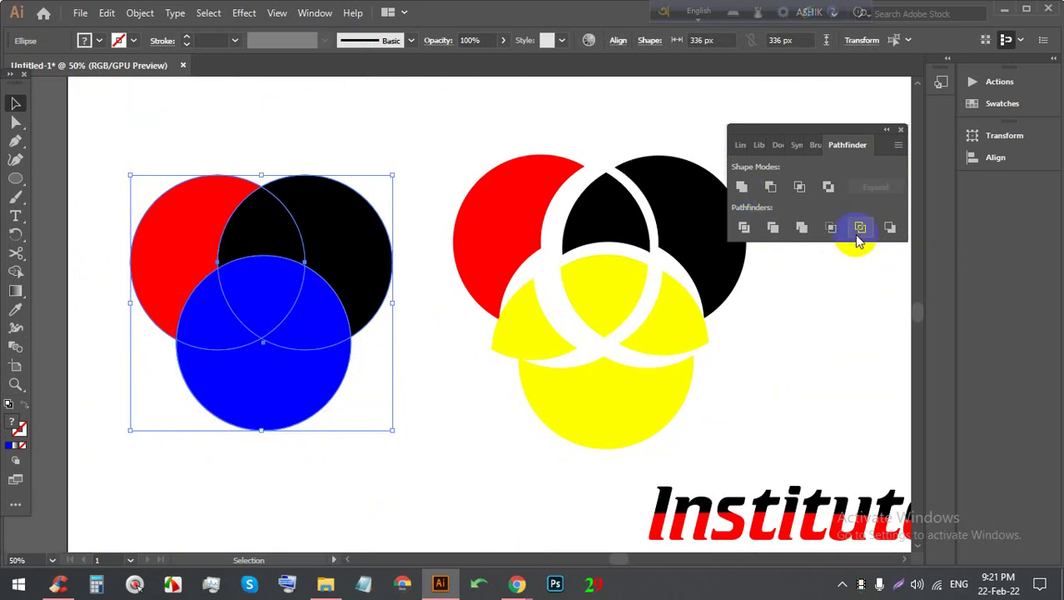
left_click(888, 228)
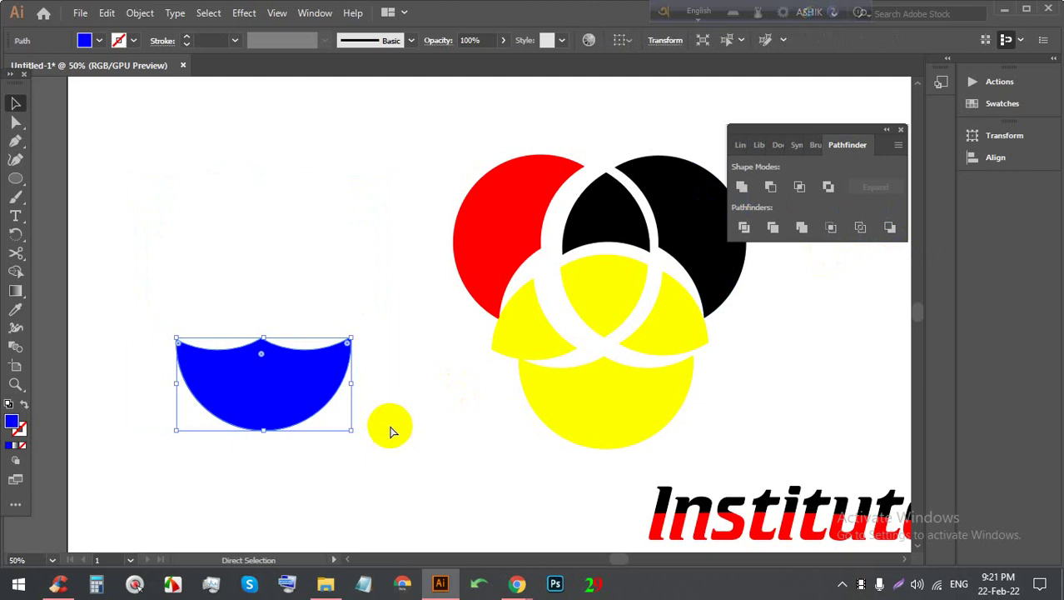
key("ctrl+z")
left_click(430, 376)
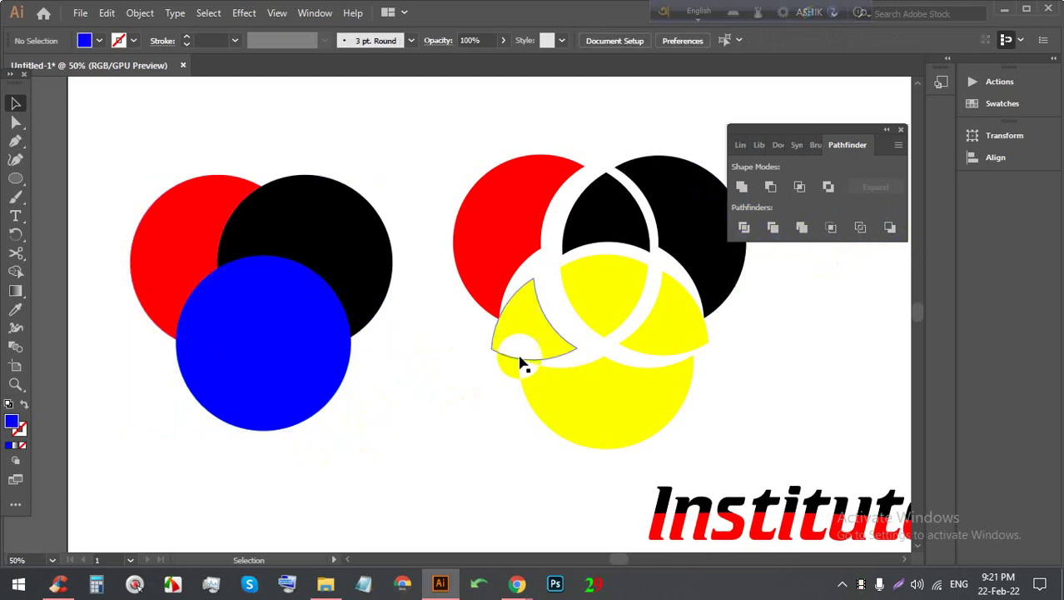
Step: In Chrome, search Google Images for 'logo'
mouse_move(517, 584)
left_click(489, 518)
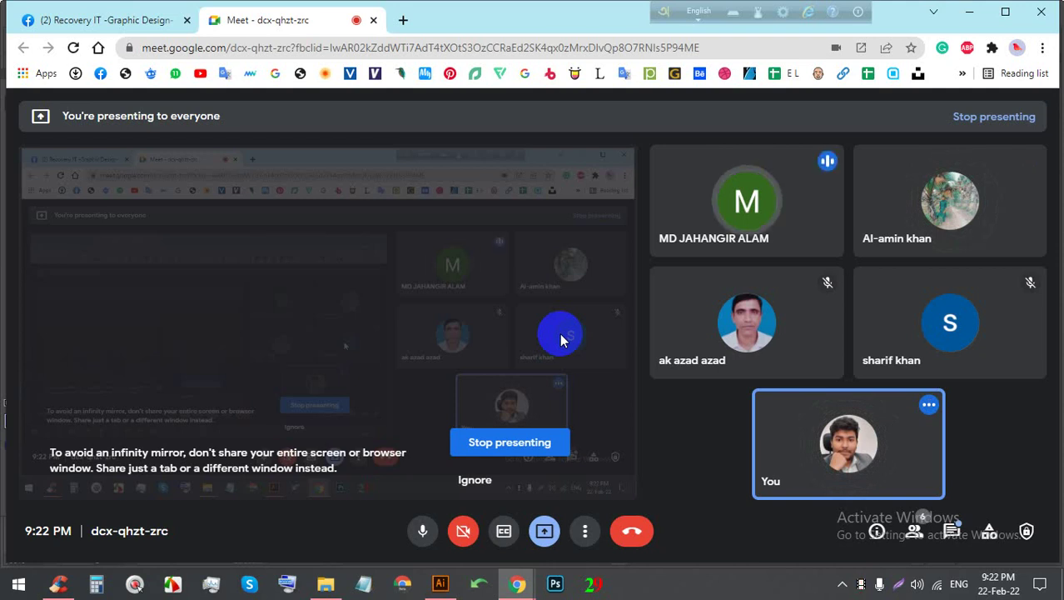
left_click(403, 20)
left_click(412, 45)
mouse_move(424, 76)
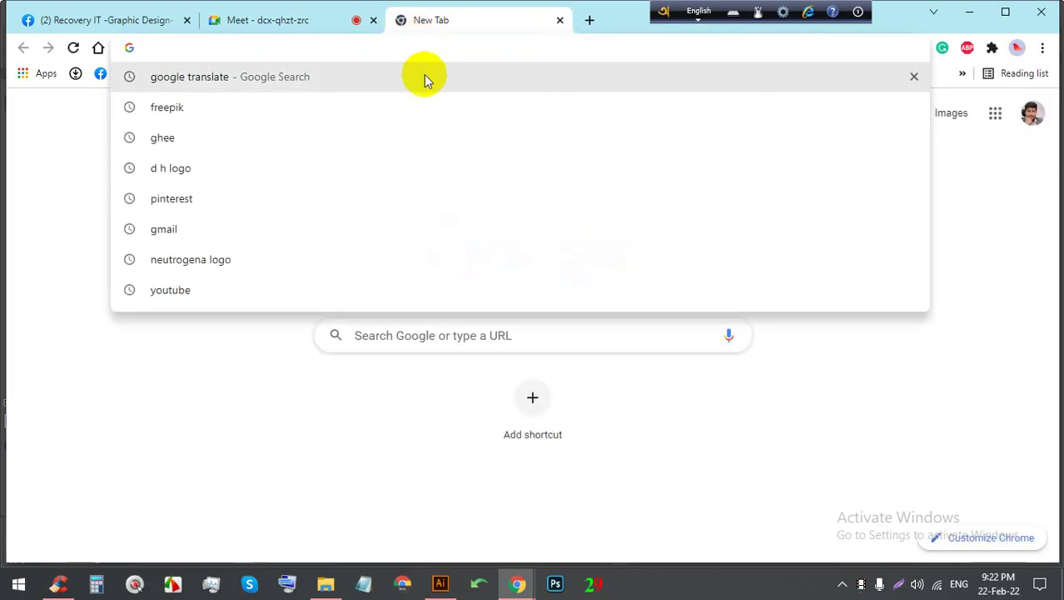
type("log")
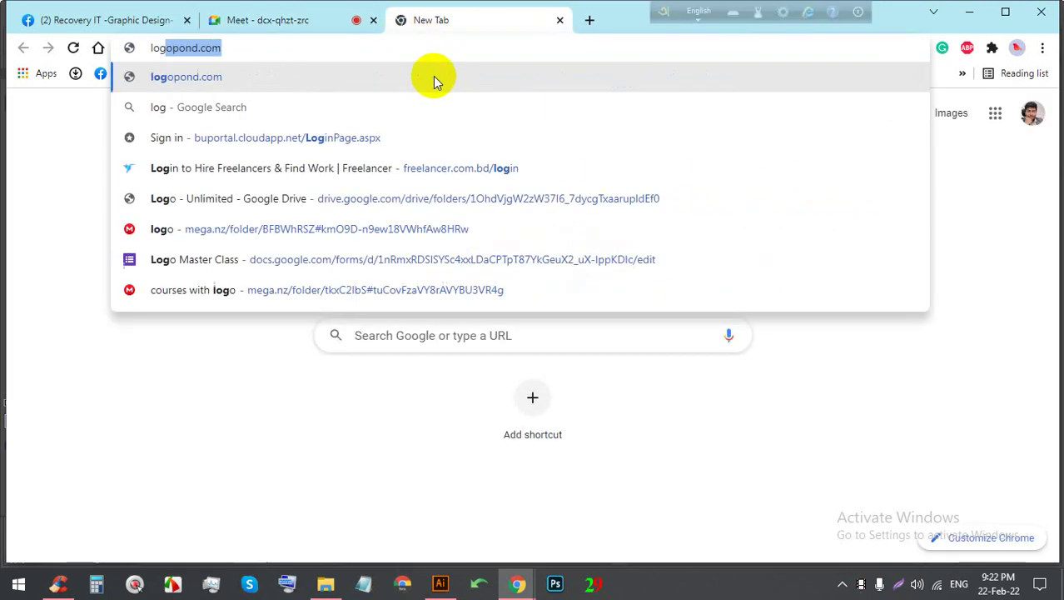
type("o")
key("Return")
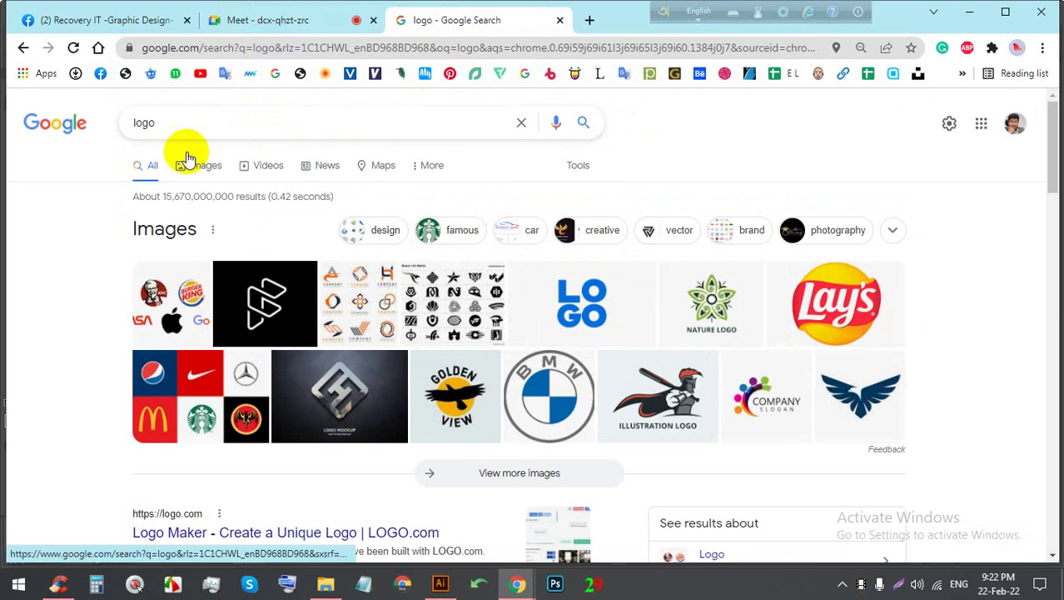
left_click(185, 167)
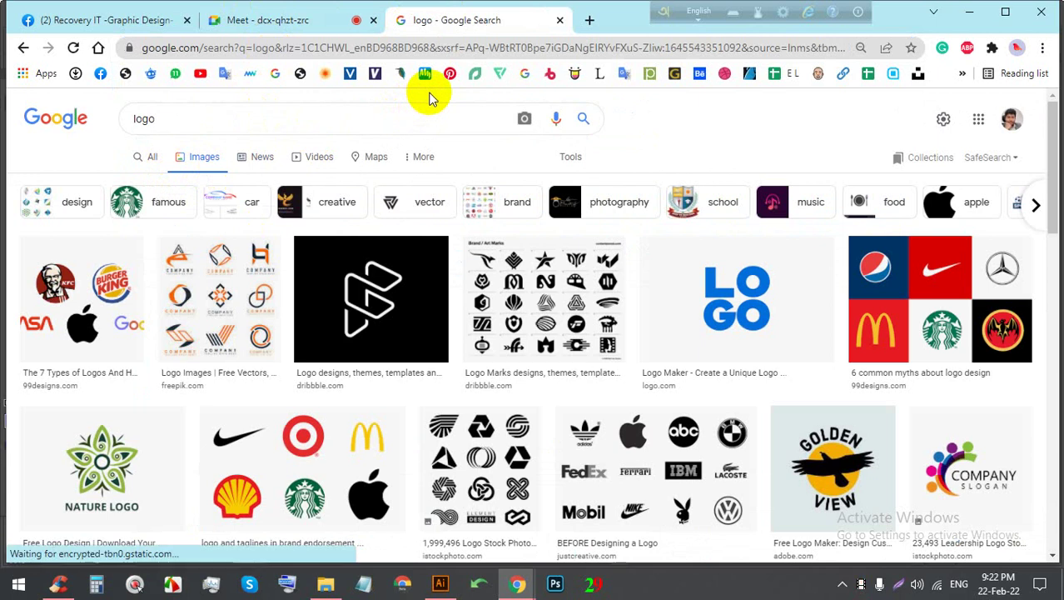
Step: Save the blue eagle logo as a JPEG in Downloads and drag it onto the Illustrator artboard
scroll(533, 267, "down", 2)
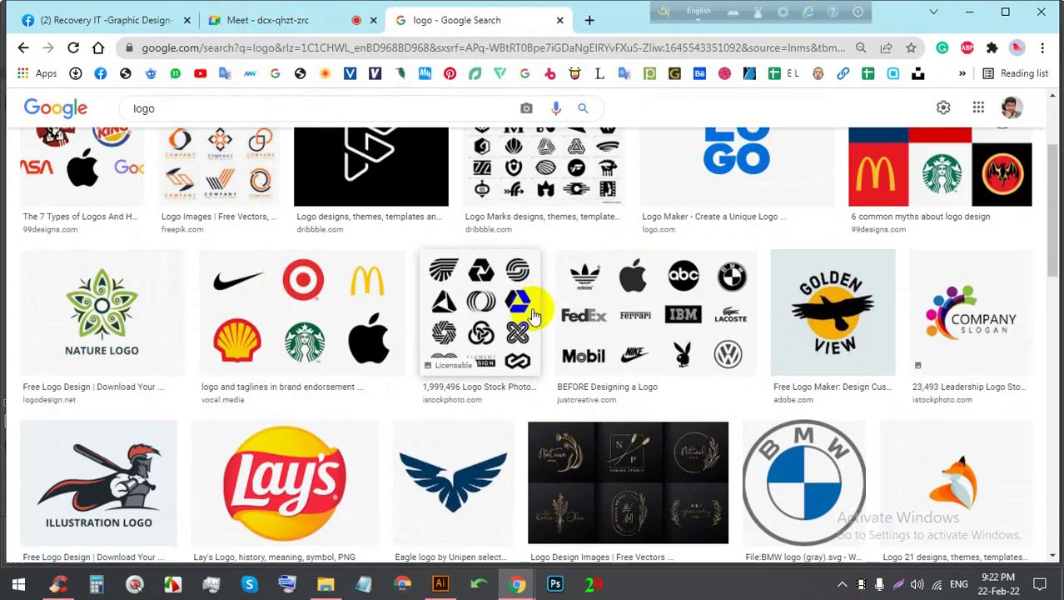
scroll(530, 337, "down", 1)
left_click(451, 390)
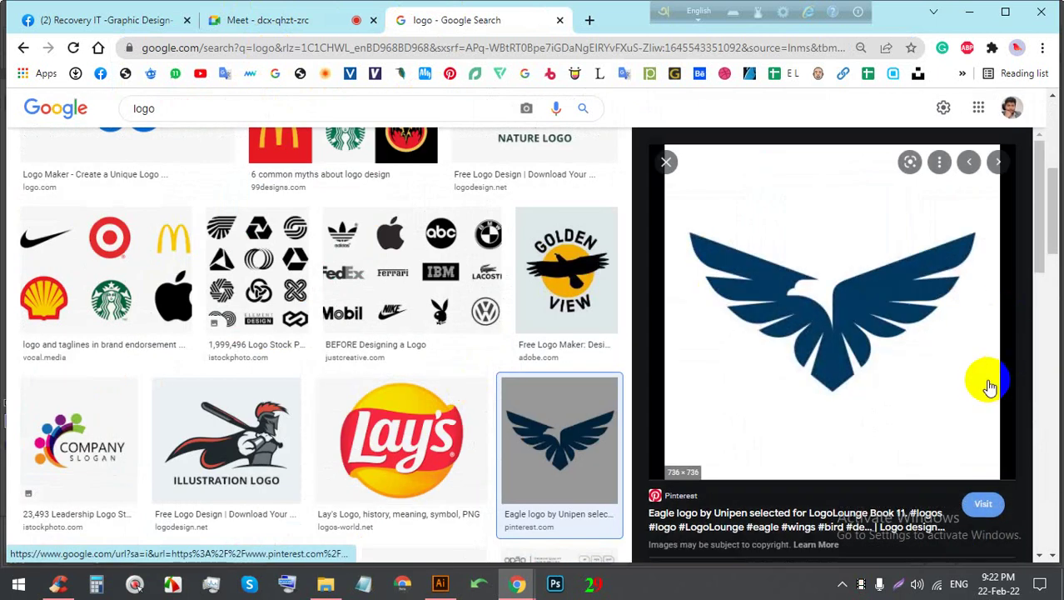
right_click(793, 212)
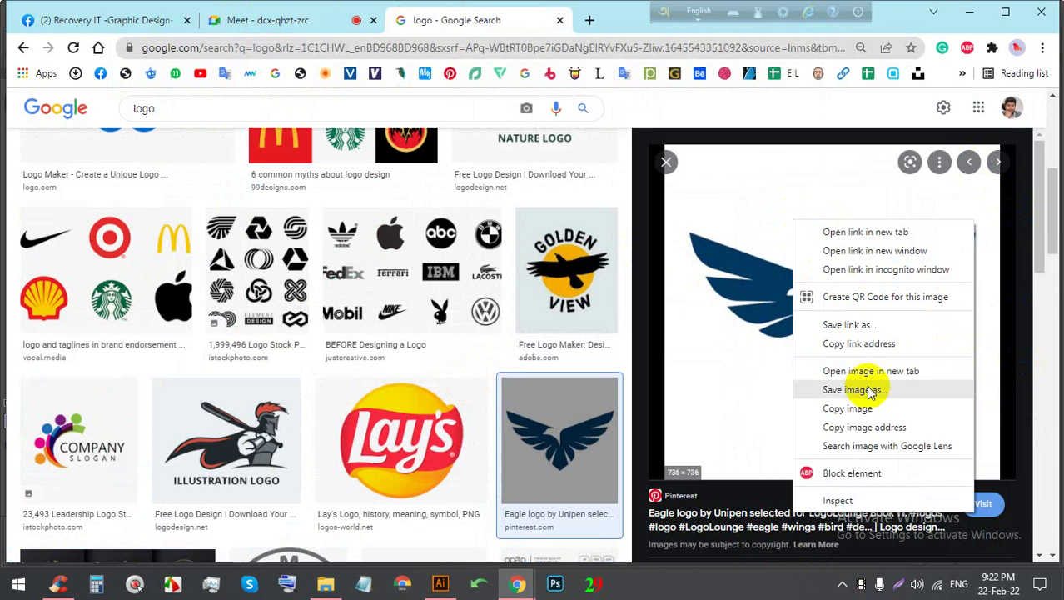
left_click(866, 400)
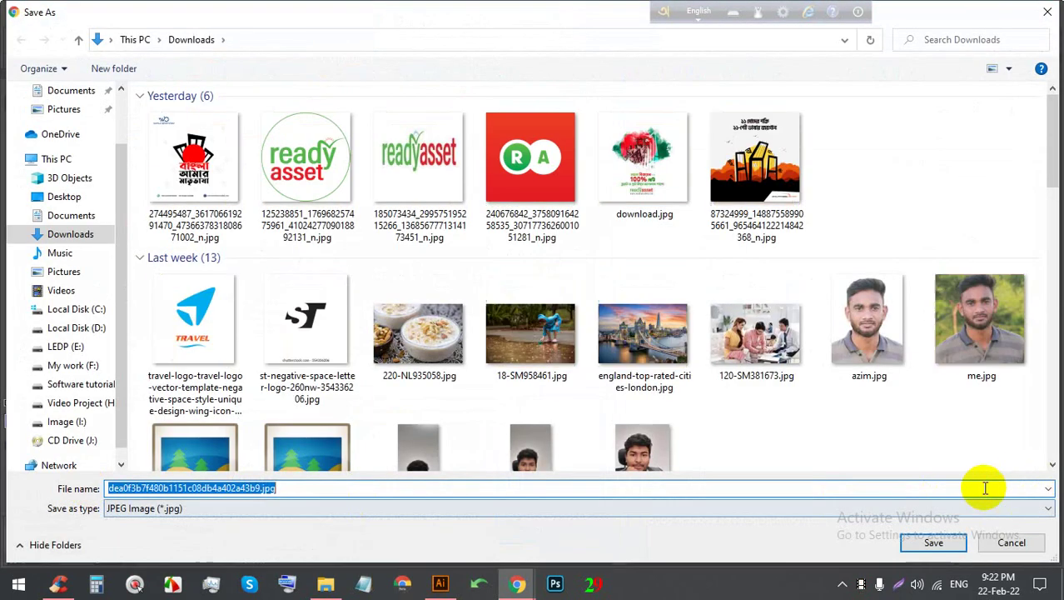
left_click(932, 543)
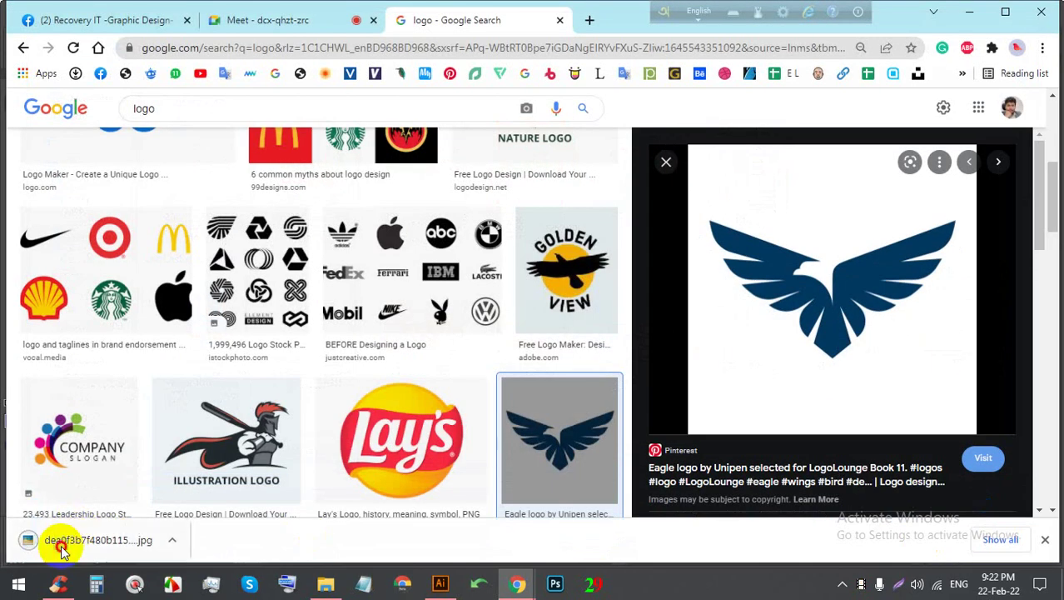
mouse_move(53, 541)
left_mouse_down()
mouse_move(414, 580)
mouse_move(457, 379)
left_mouse_up()
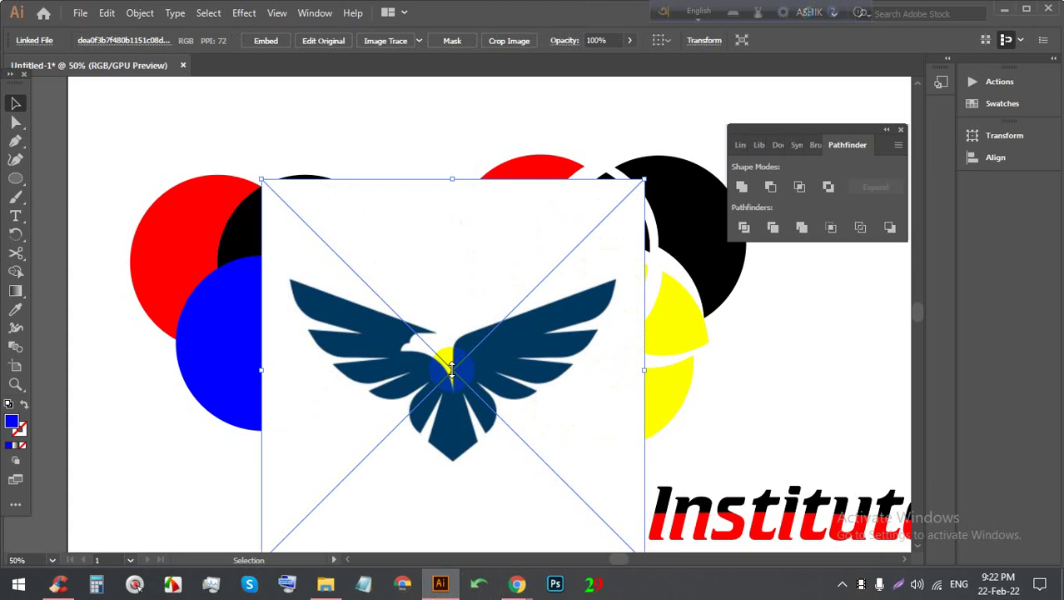
Step: Move the eagle image aside and delete the circles and Institute artwork
scroll(370, 314, "down", 4)
left_click_drag(356, 297, 668, 297)
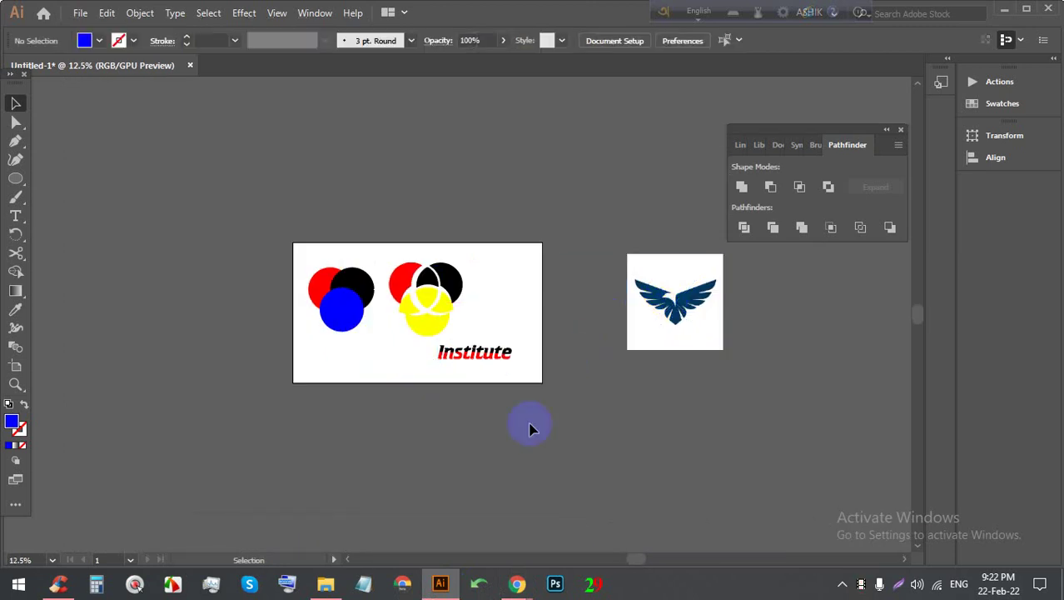
left_click_drag(533, 426, 223, 218)
key("Delete")
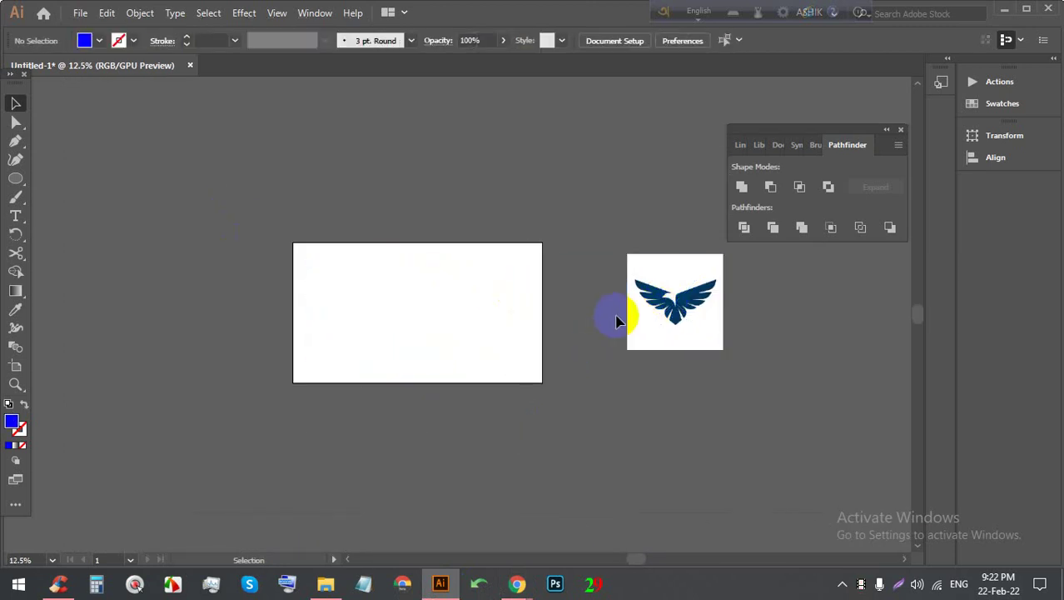
Step: Move the eagle image onto the empty artboard and embed it in the document
left_click_drag(647, 319, 379, 314)
scroll(391, 315, "up", 2)
scroll(442, 317, "up", 1)
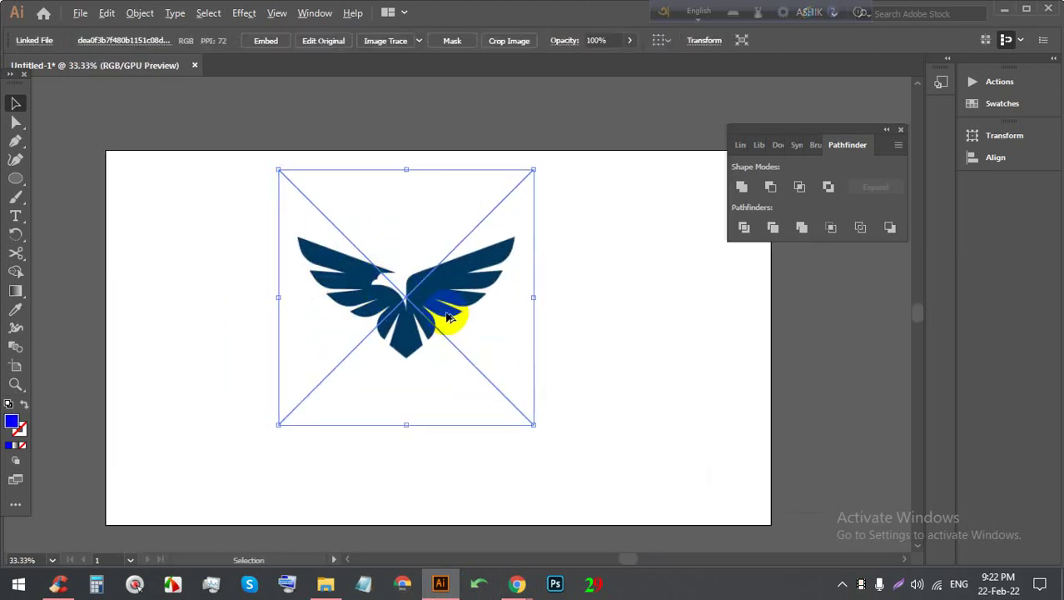
left_click(266, 40)
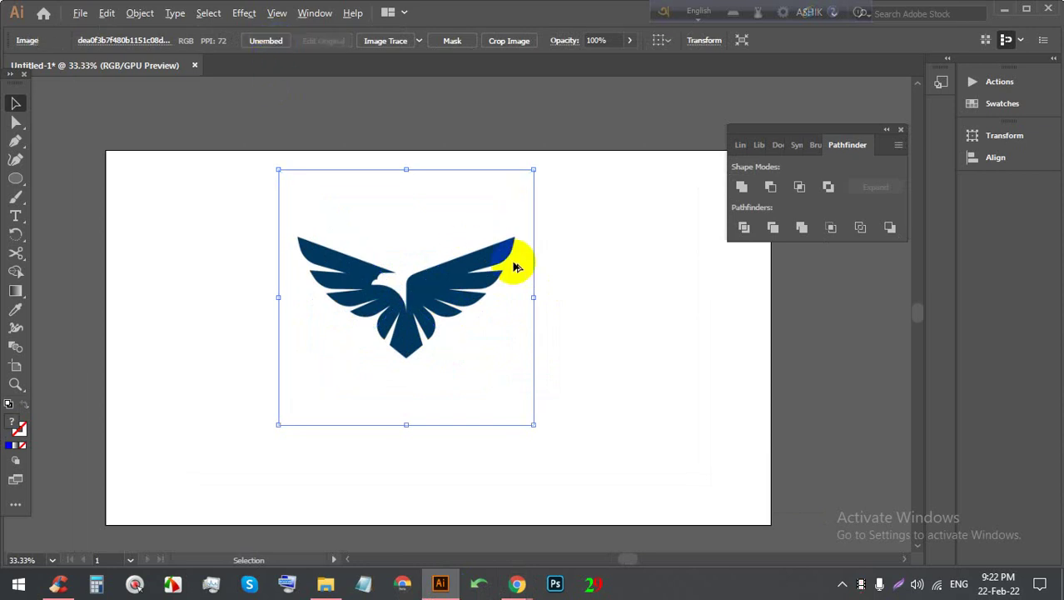
scroll(450, 275, "up", 2)
scroll(373, 242, "down", 3)
Step: Shift the eagle image off the artboard and back onto it again
left_click_drag(337, 263, 621, 274)
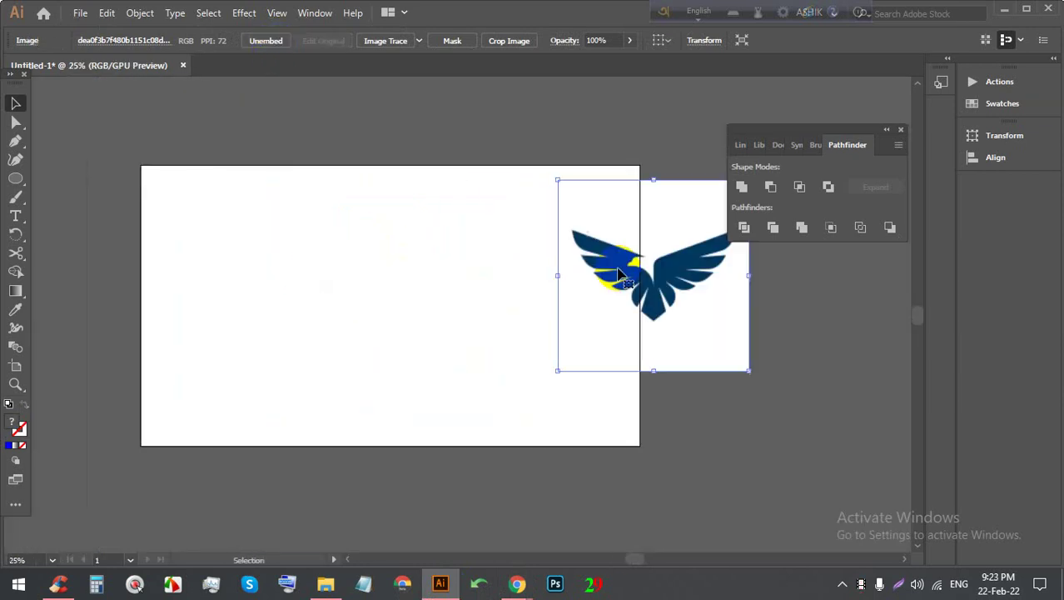
right_click(11, 178)
left_click(72, 176)
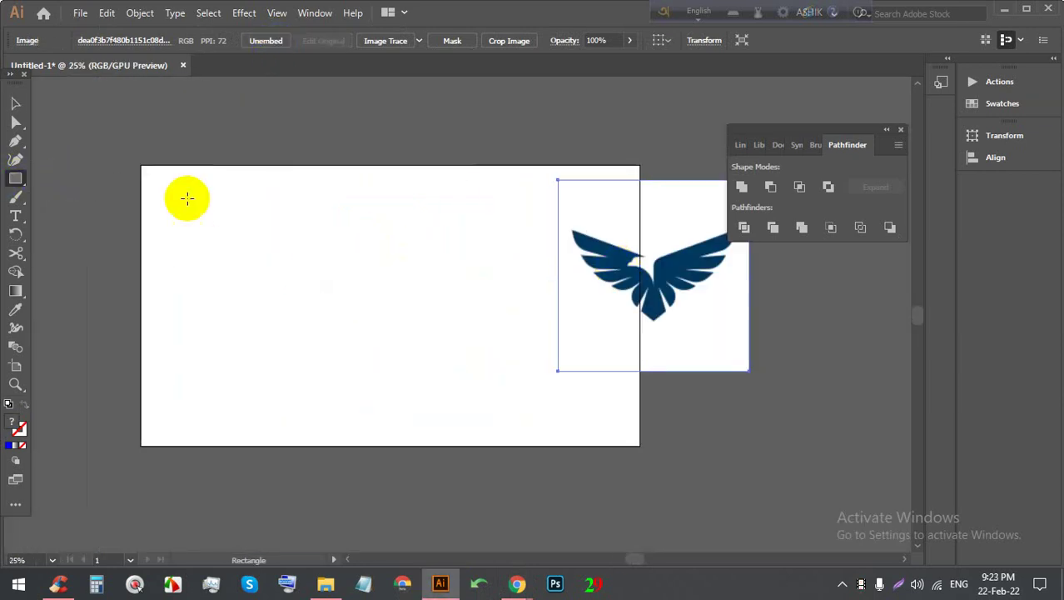
left_click_drag(650, 275, 333, 278)
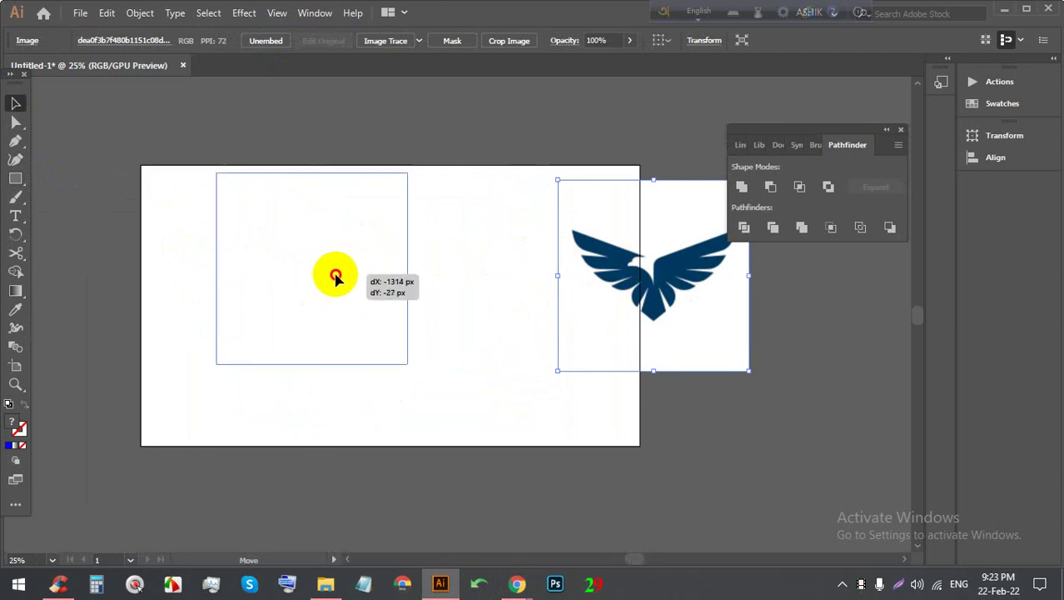
scroll(382, 275, "up", 2)
scroll(379, 275, "down", 1)
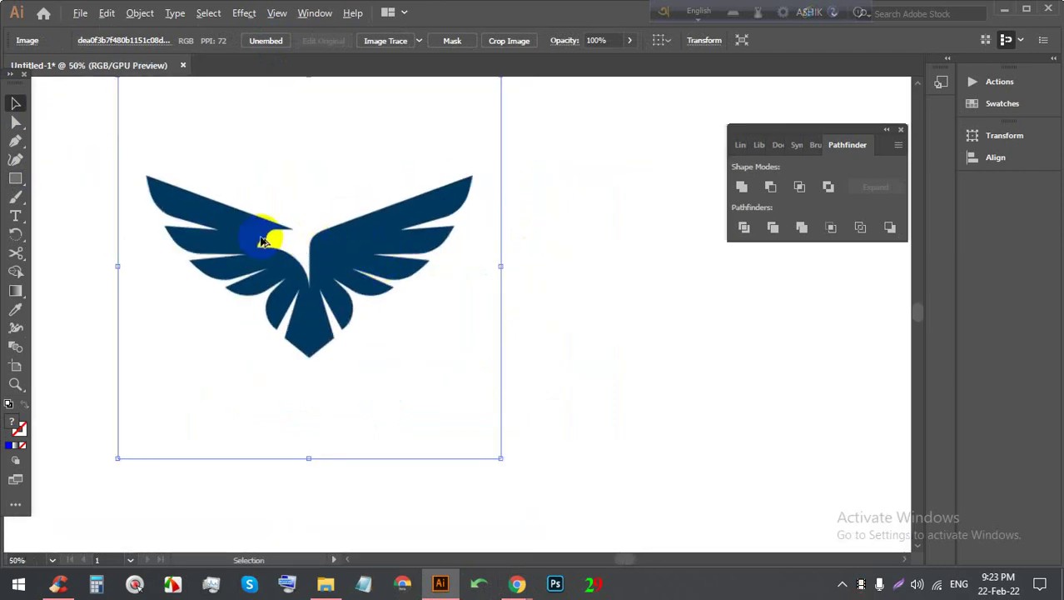
left_click(15, 212)
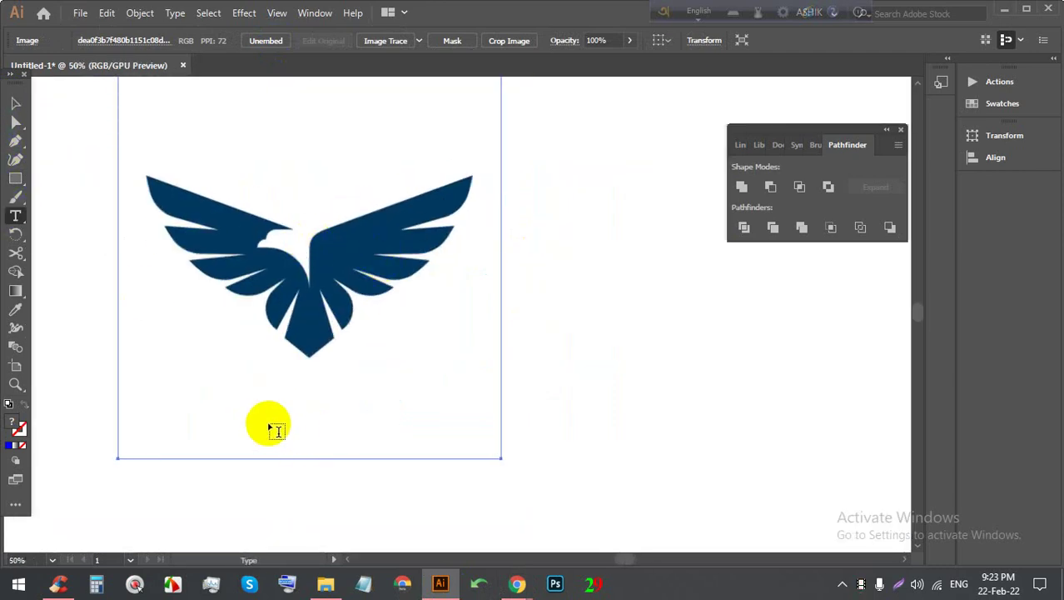
Step: Add a placeholder text object, enlarge it and position it under the eagle
left_click(268, 422)
left_click(15, 102)
left_click(304, 423)
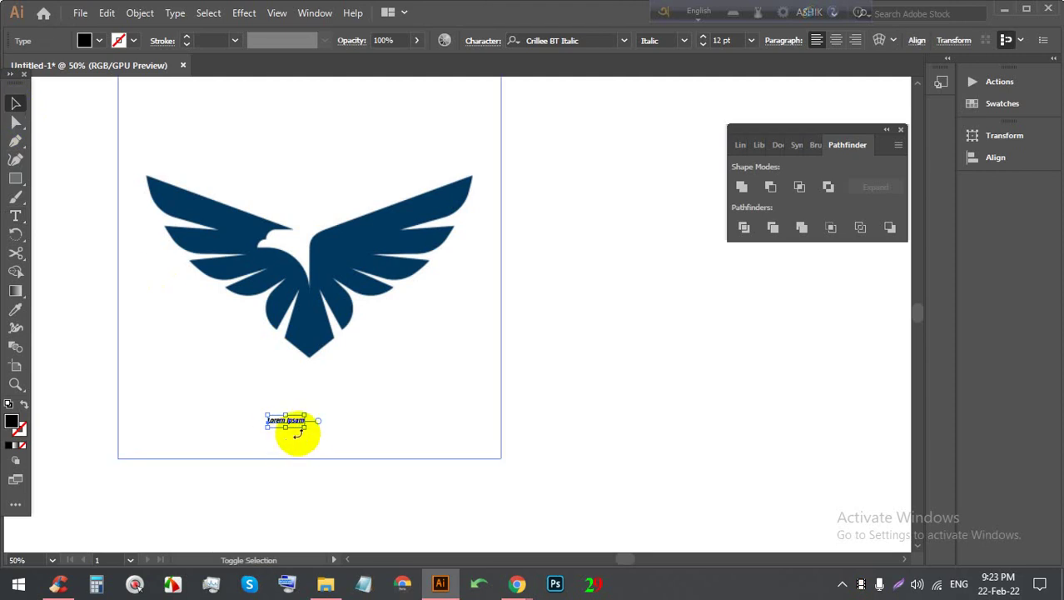
mouse_move(304, 424)
left_mouse_down()
mouse_move(581, 514)
mouse_move(600, 491)
left_mouse_up()
left_click_drag(483, 505, 348, 432)
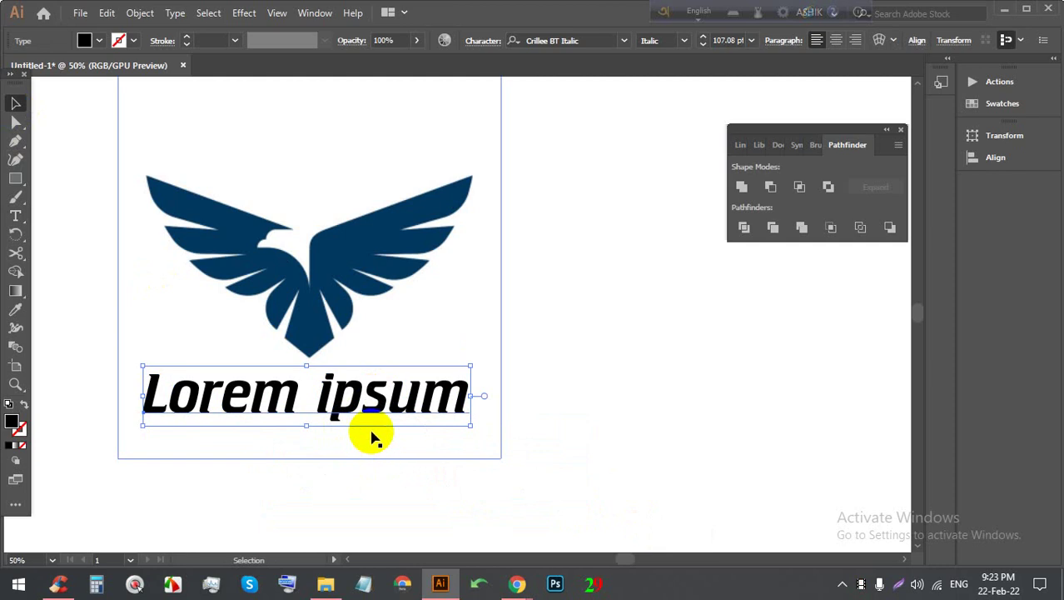
Step: Replace the placeholder with 'Black Bird' and scale it up to 138.6 pt
double_click(319, 413)
key("ctrl+a")
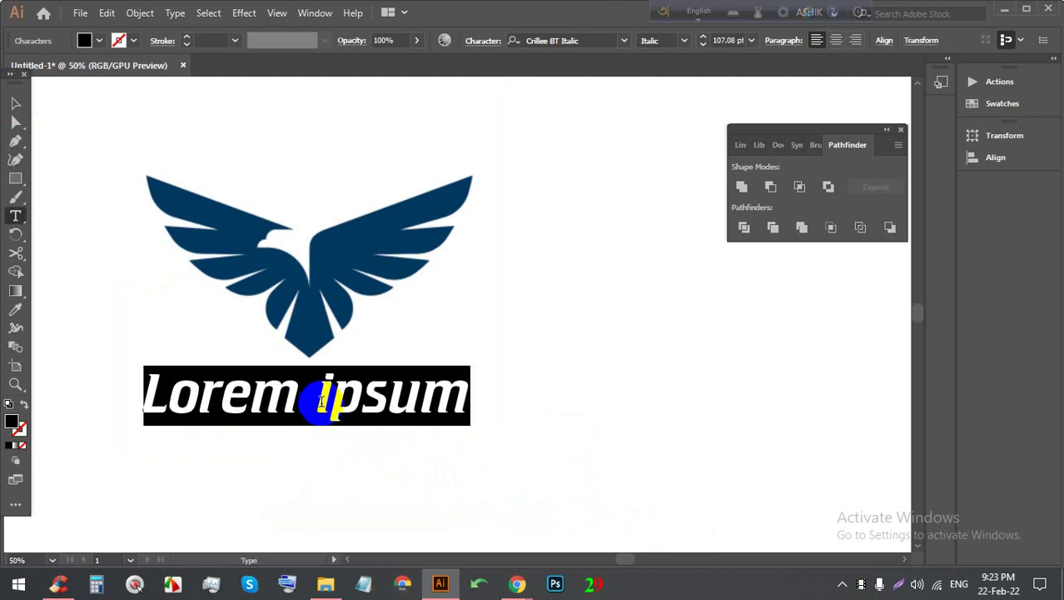
key("BackSpace")
key("Escape")
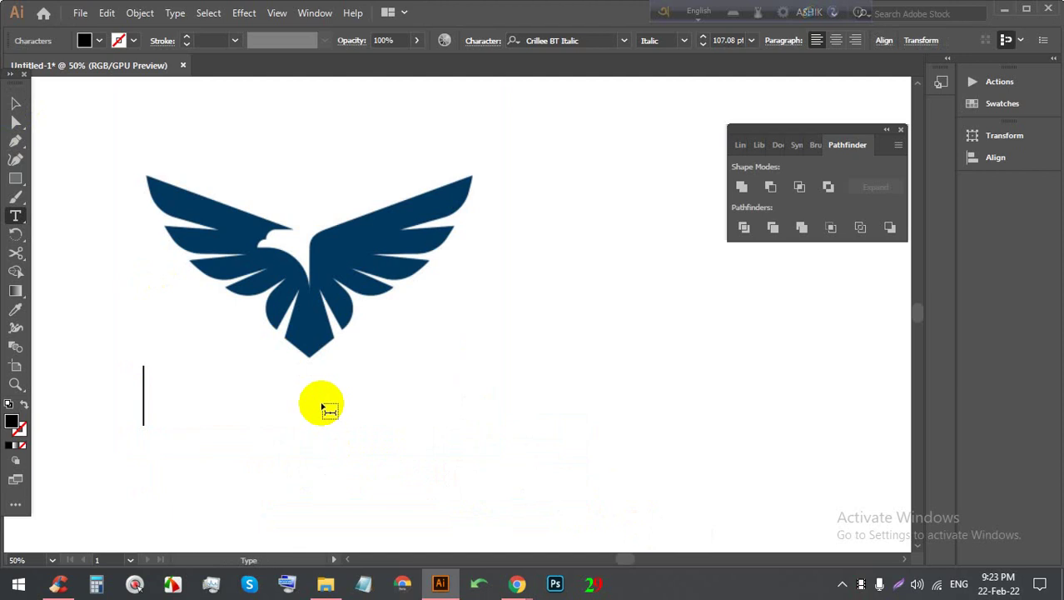
type("Black ")
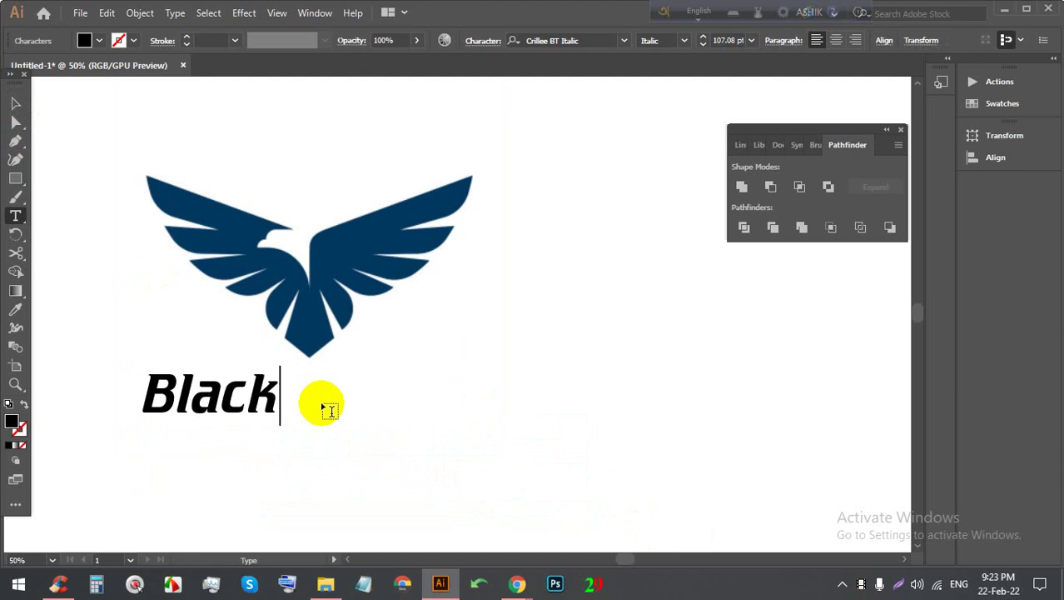
type("Bird")
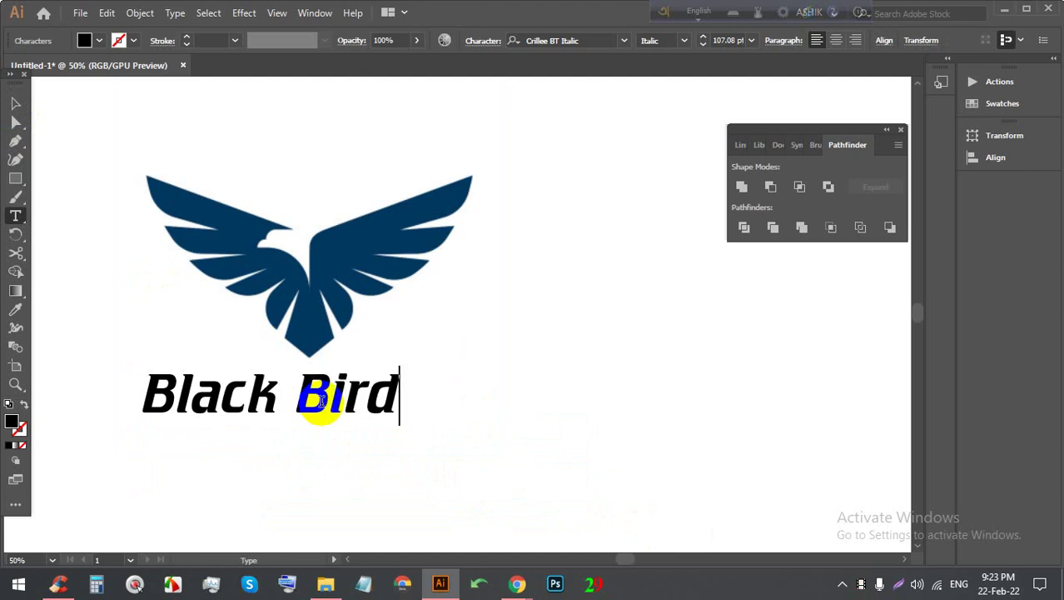
left_click(15, 103)
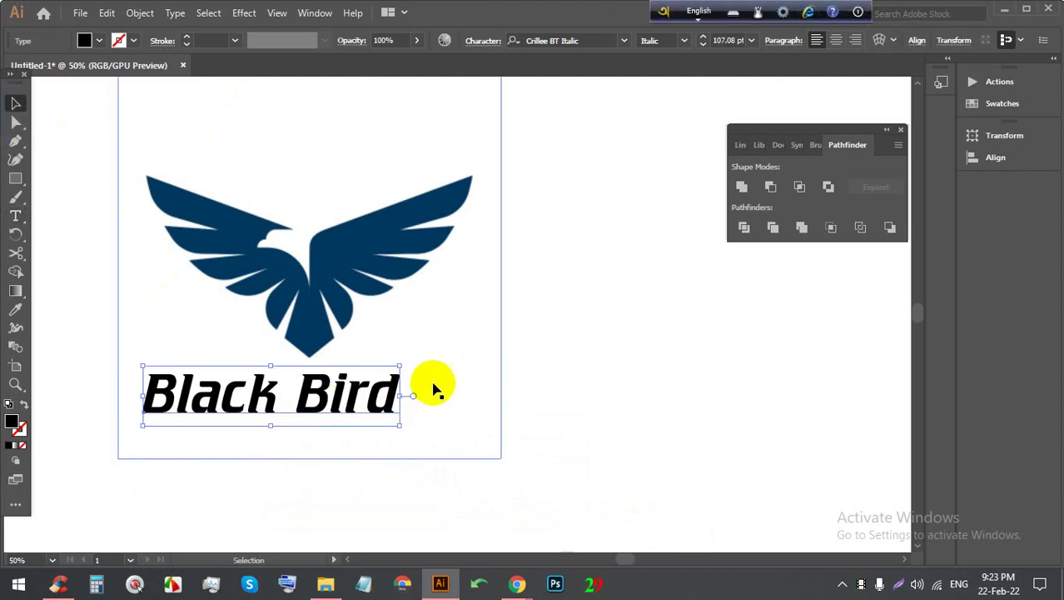
left_click_drag(400, 426, 475, 443)
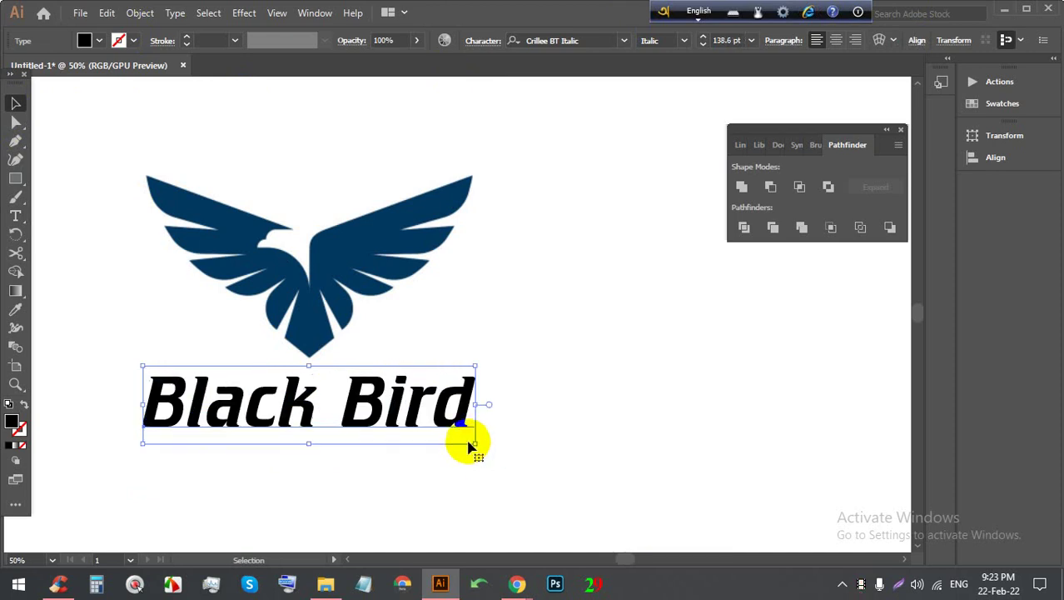
scroll(412, 296, "down", 1)
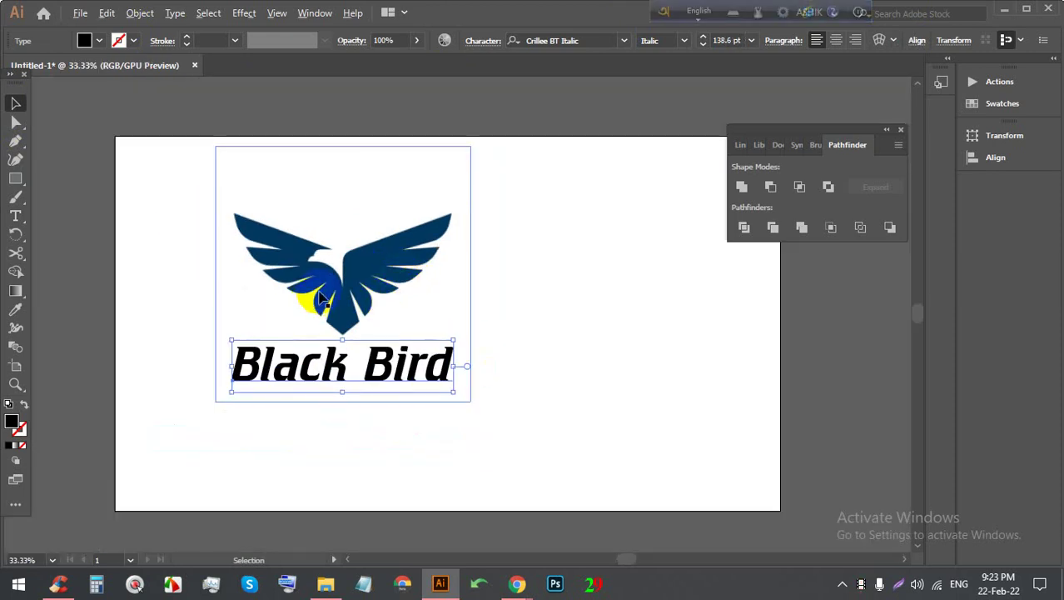
scroll(320, 297, "up", 2)
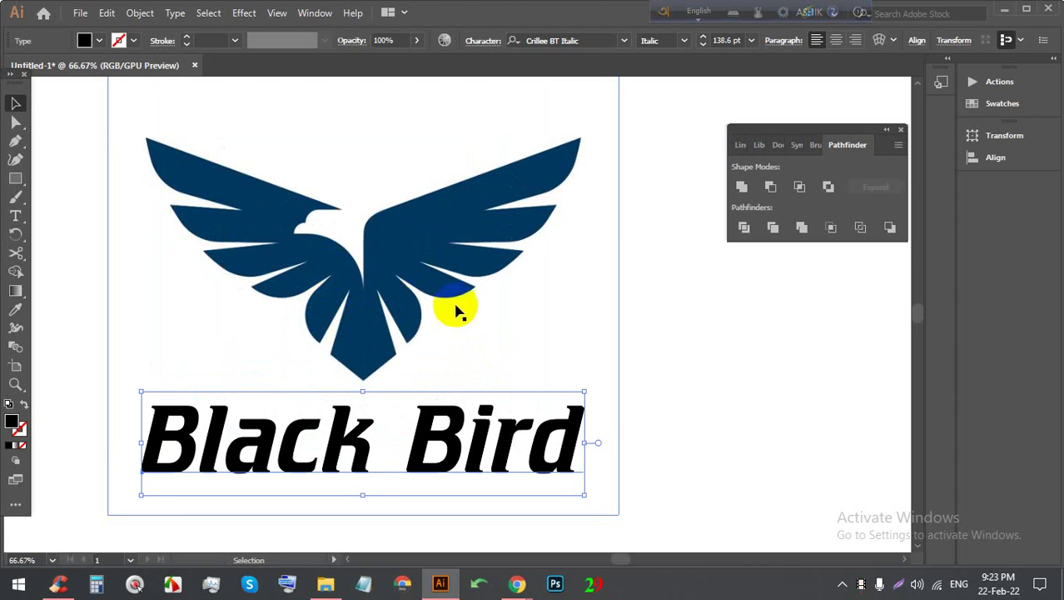
mouse_move(516, 584)
left_click(501, 554)
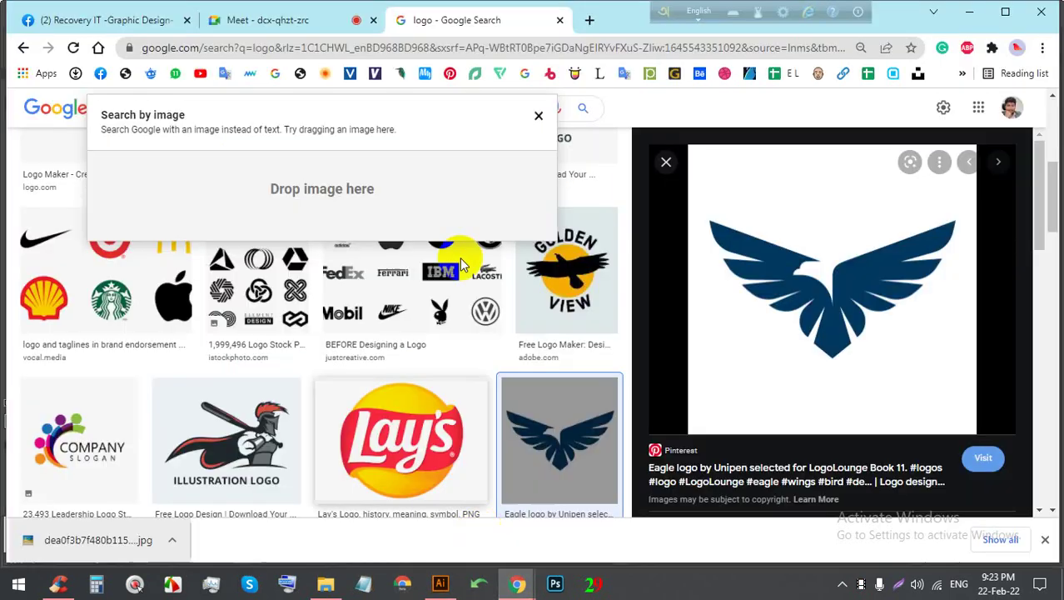
left_click(332, 19)
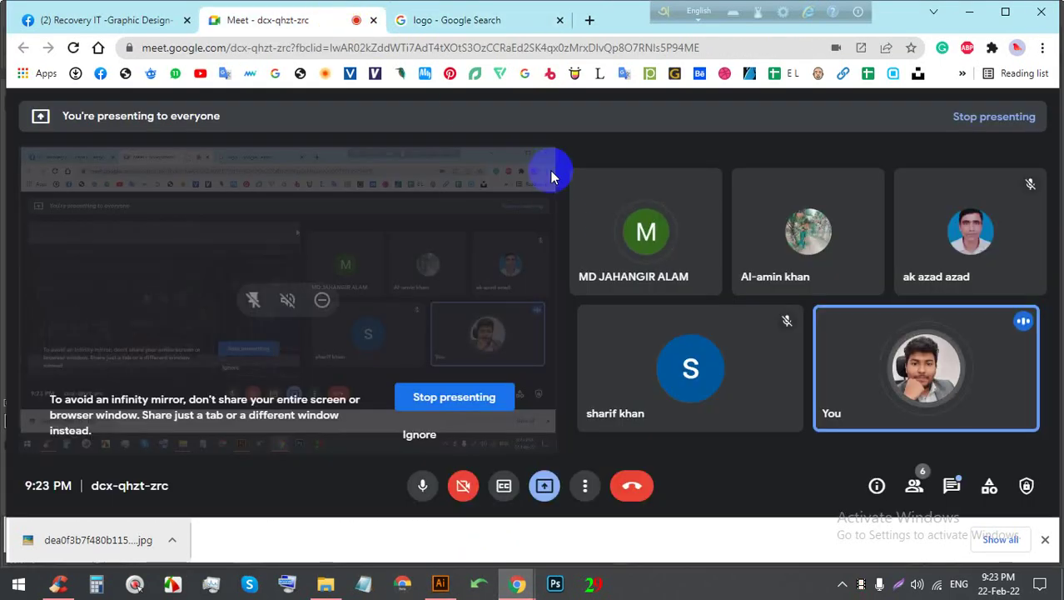
left_click(440, 582)
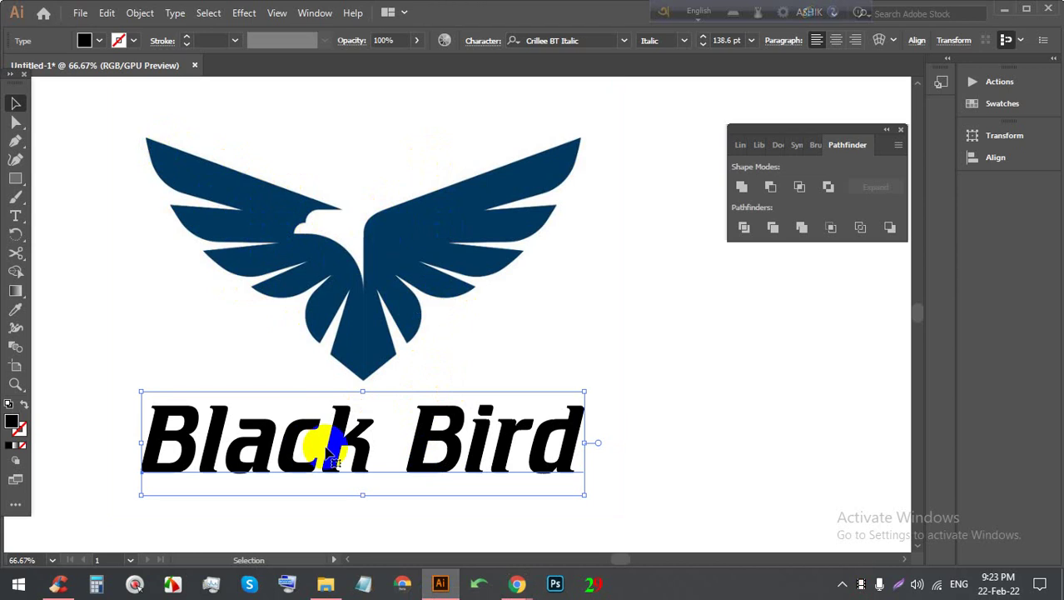
left_click(15, 308)
left_click(276, 207)
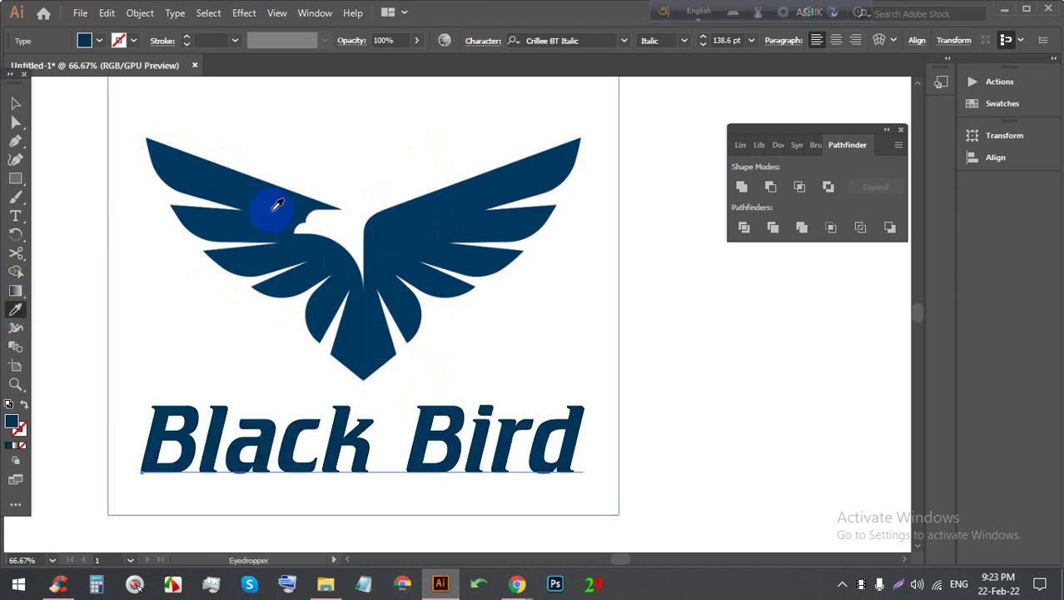
left_click(15, 103)
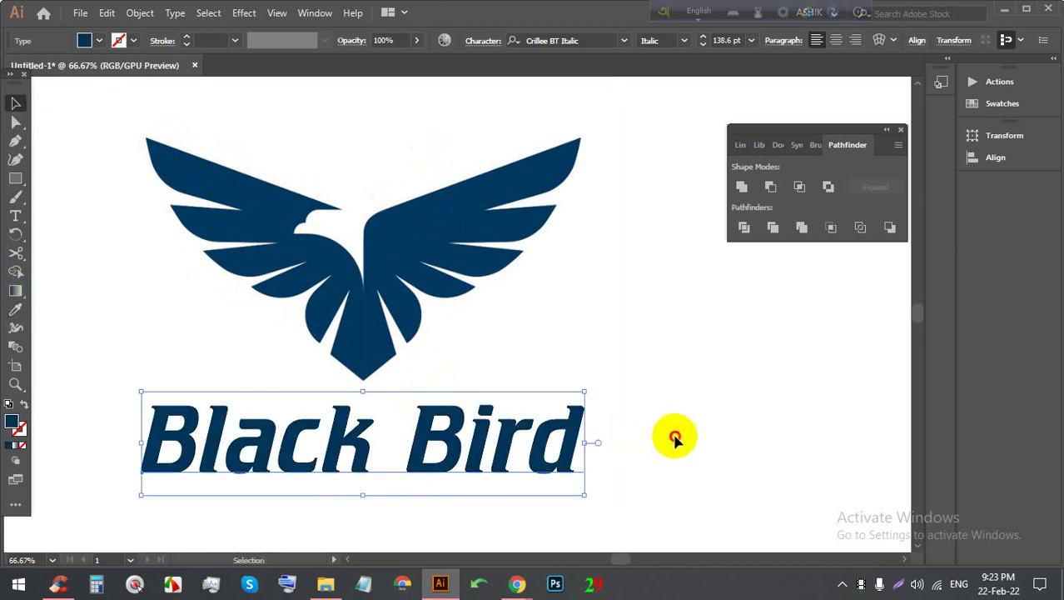
left_click(675, 434)
key("ctrl+z")
left_click(575, 446)
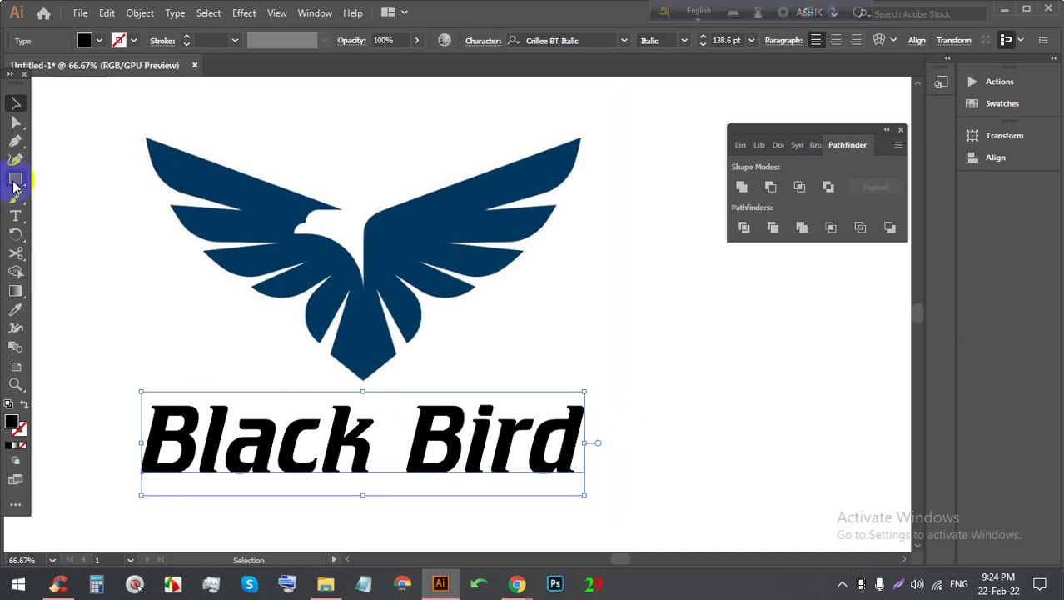
Step: Set the Black Bird text fill to None to hide it
left_click(15, 141)
left_click(99, 42)
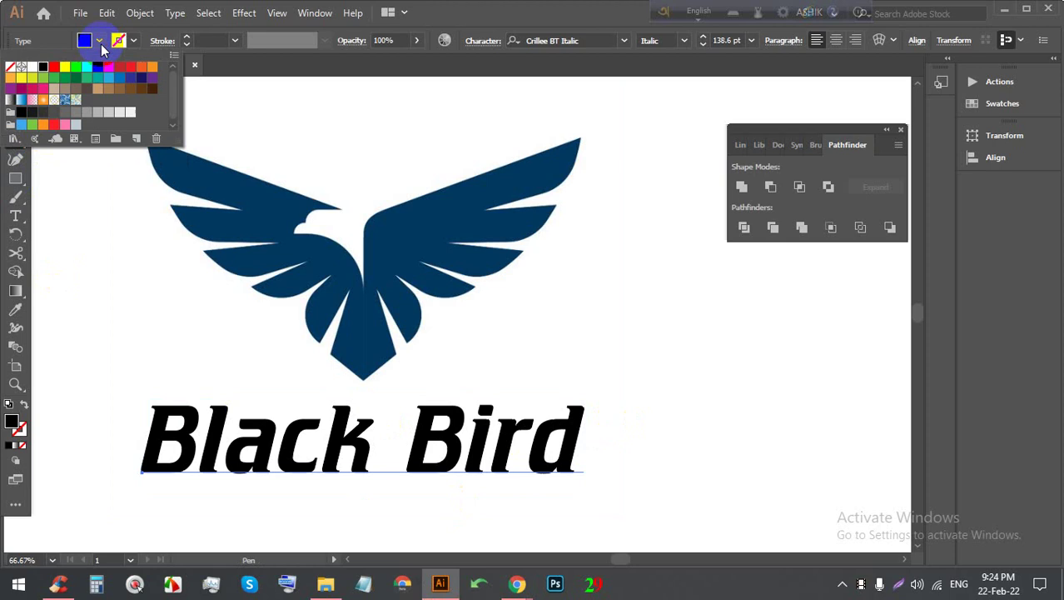
left_click(43, 67)
left_click(10, 69)
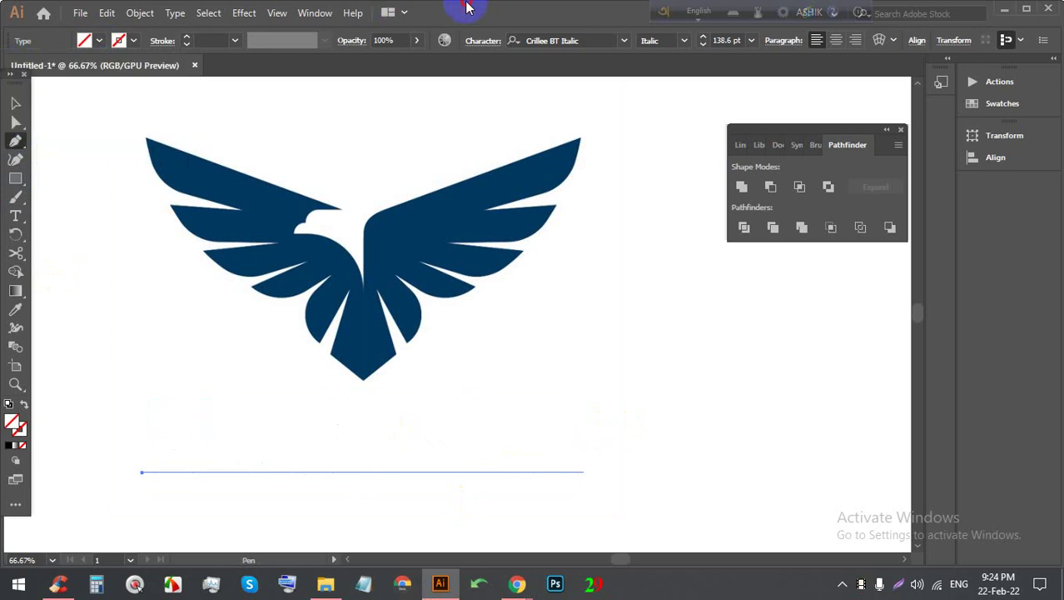
Step: Pen-trace from the wing notch to the left wing tip and along the feather edges
left_click(340, 206)
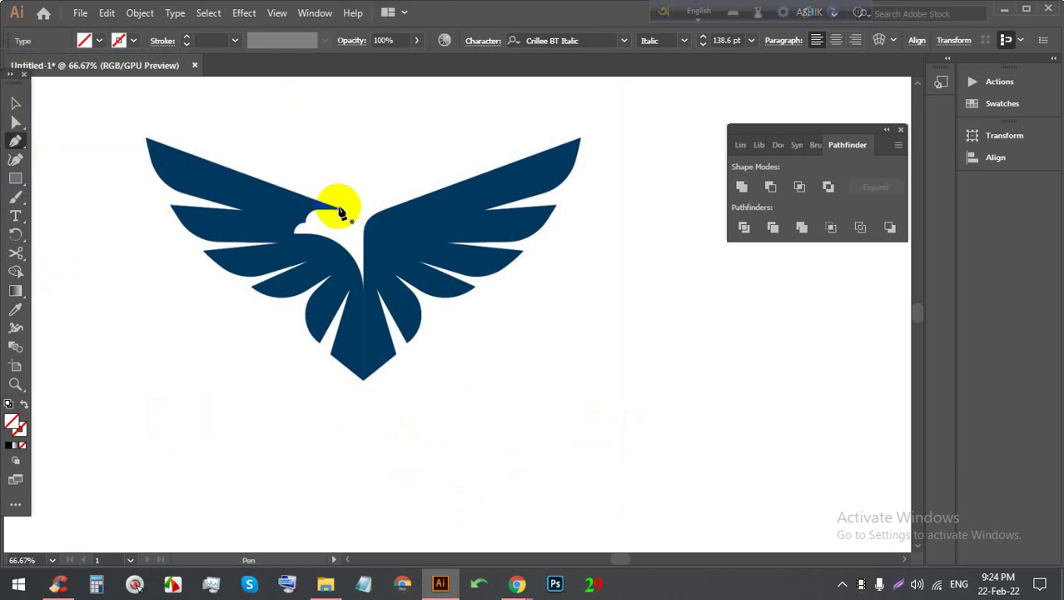
left_click(143, 137)
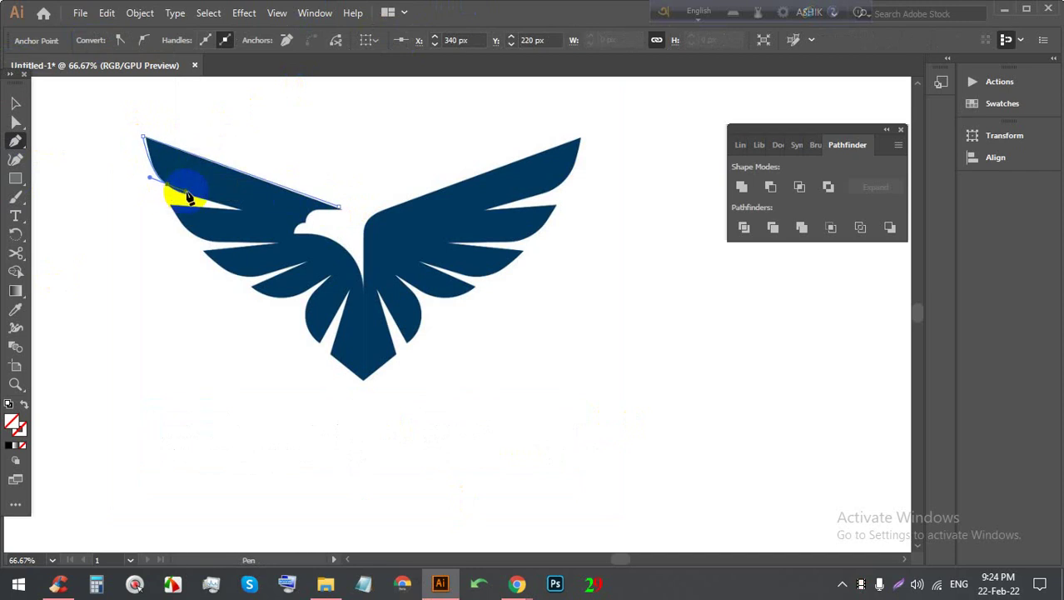
left_click_drag(184, 194, 188, 195)
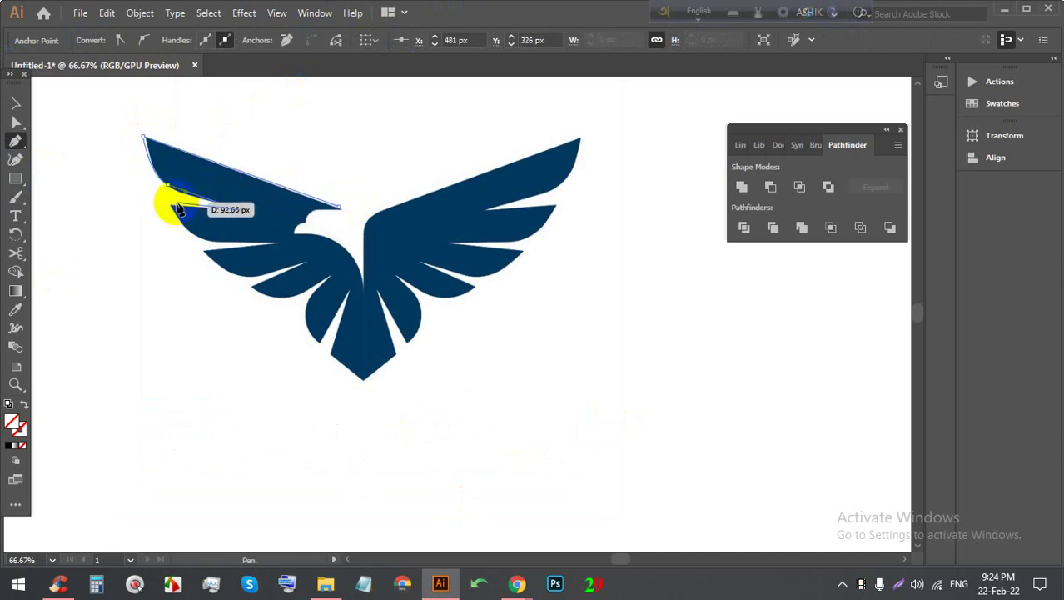
left_click_drag(172, 214, 240, 209)
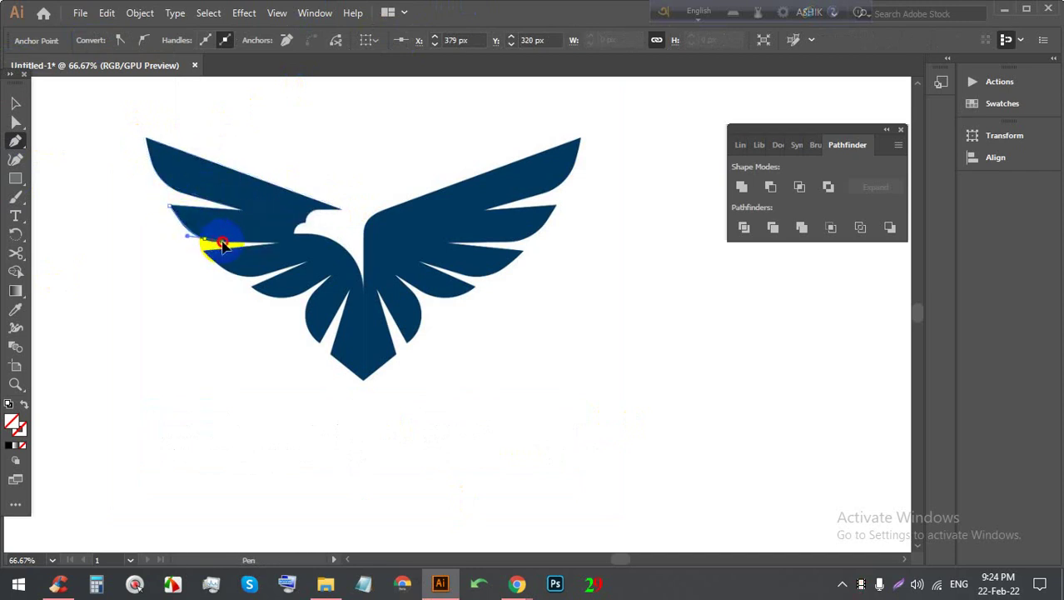
left_click_drag(276, 245, 276, 242)
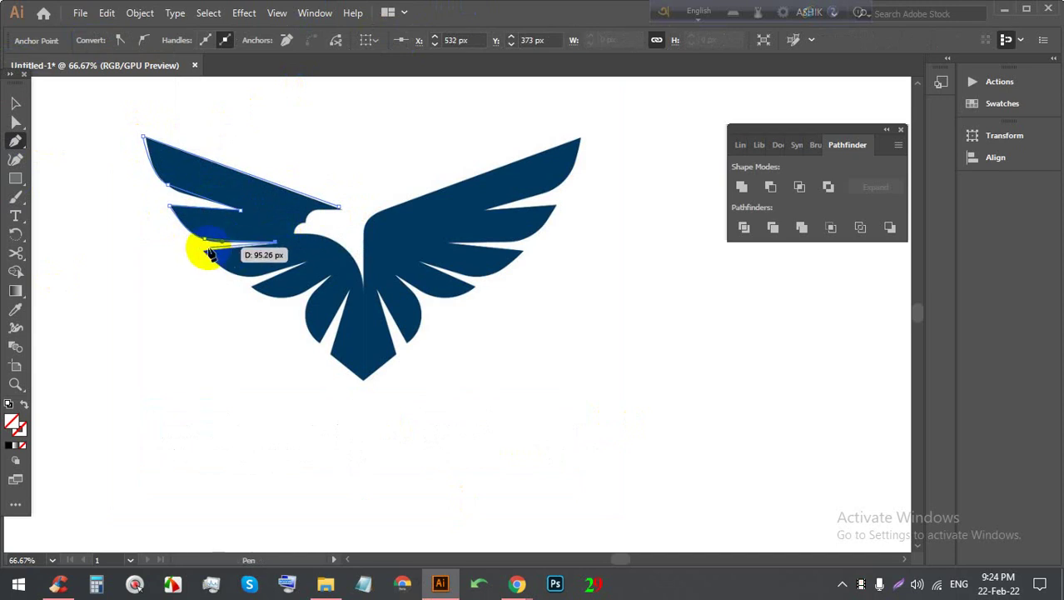
left_click_drag(201, 250, 240, 281)
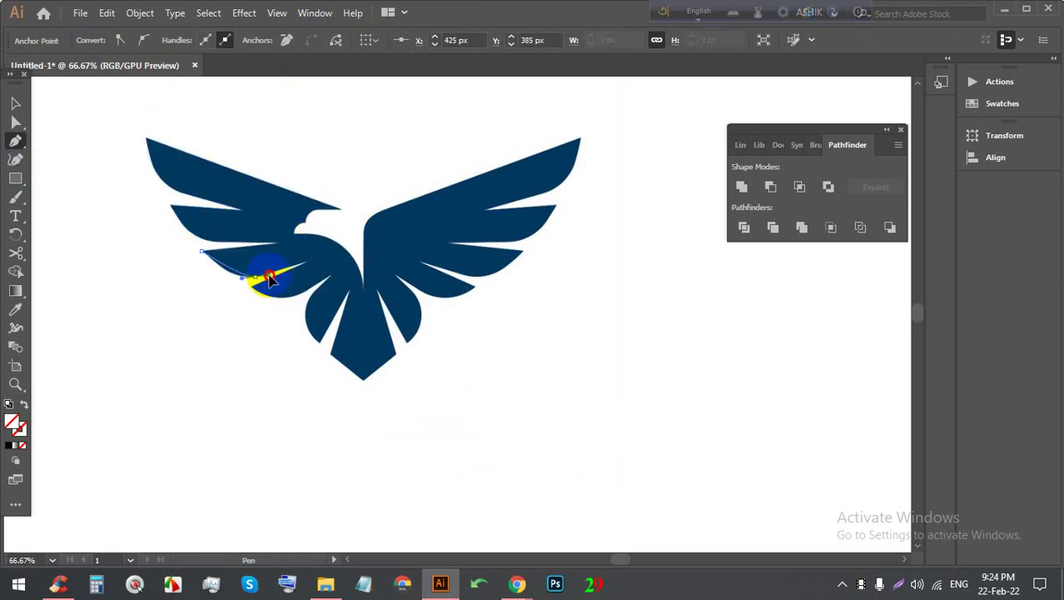
left_click_drag(285, 288, 257, 293)
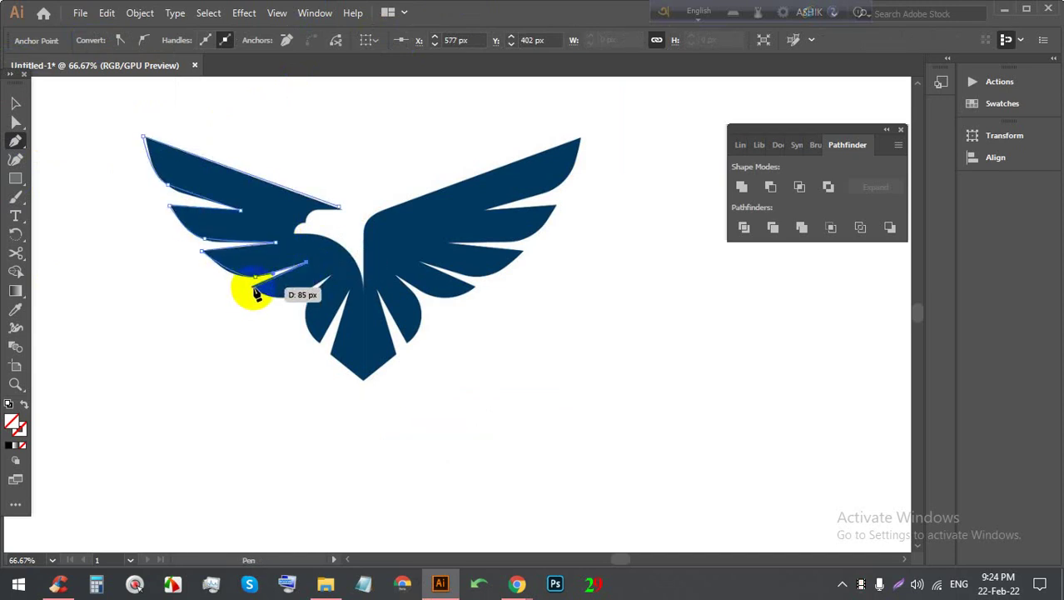
mouse_move(330, 284)
left_mouse_down()
mouse_move(330, 271)
mouse_move(284, 309)
left_mouse_up()
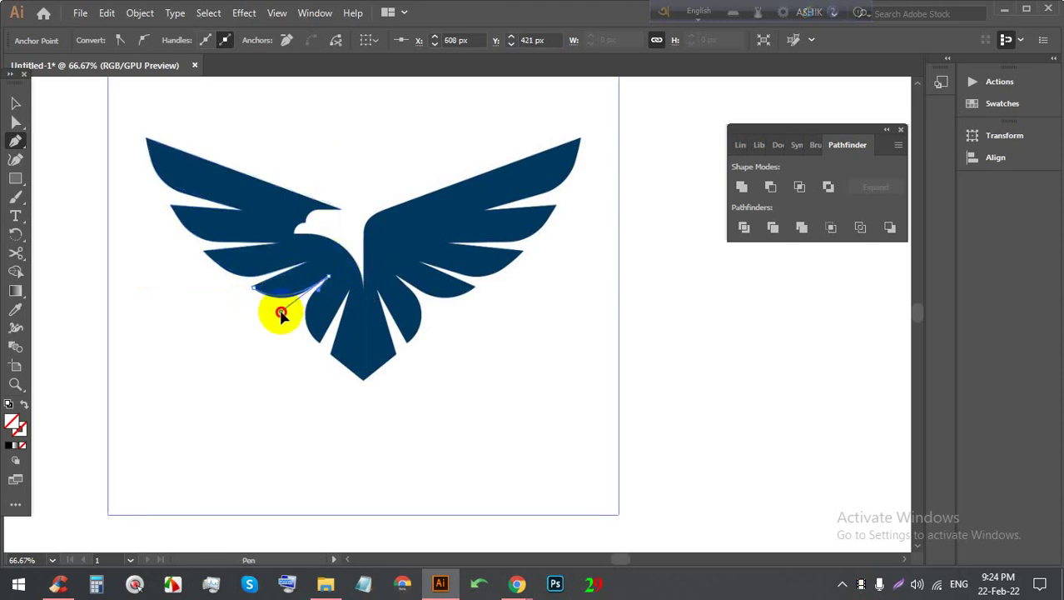
Step: Continue the path around the wing base, up the neck, around the head to the beak tip
mouse_move(329, 277)
left_mouse_down()
mouse_move(319, 346)
mouse_move(335, 319)
left_mouse_up()
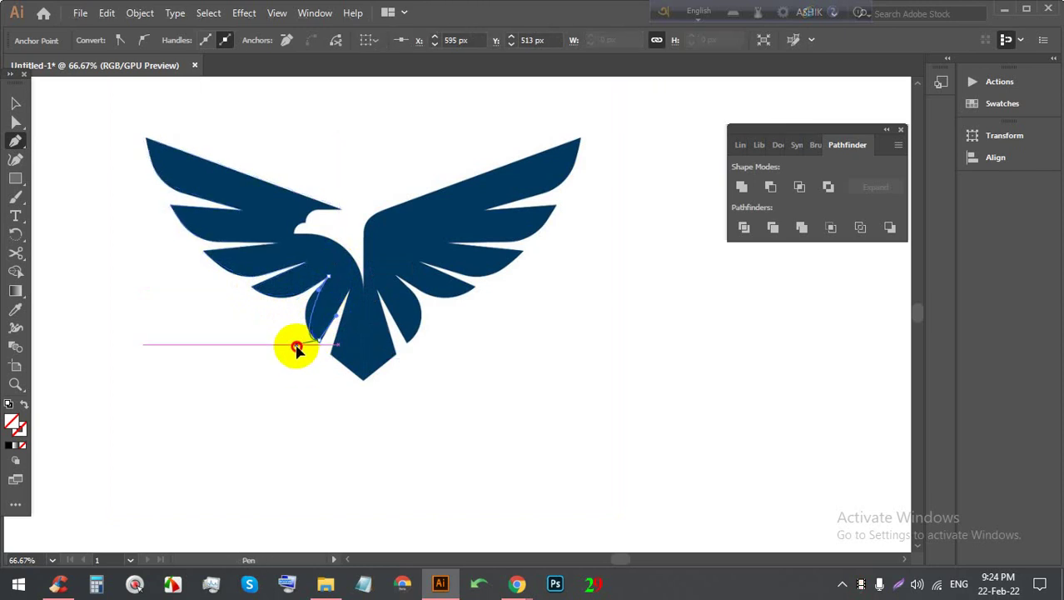
left_click_drag(301, 359, 285, 331)
mouse_move(358, 275)
left_mouse_down()
mouse_move(392, 283)
mouse_move(324, 242)
mouse_move(277, 237)
left_mouse_up()
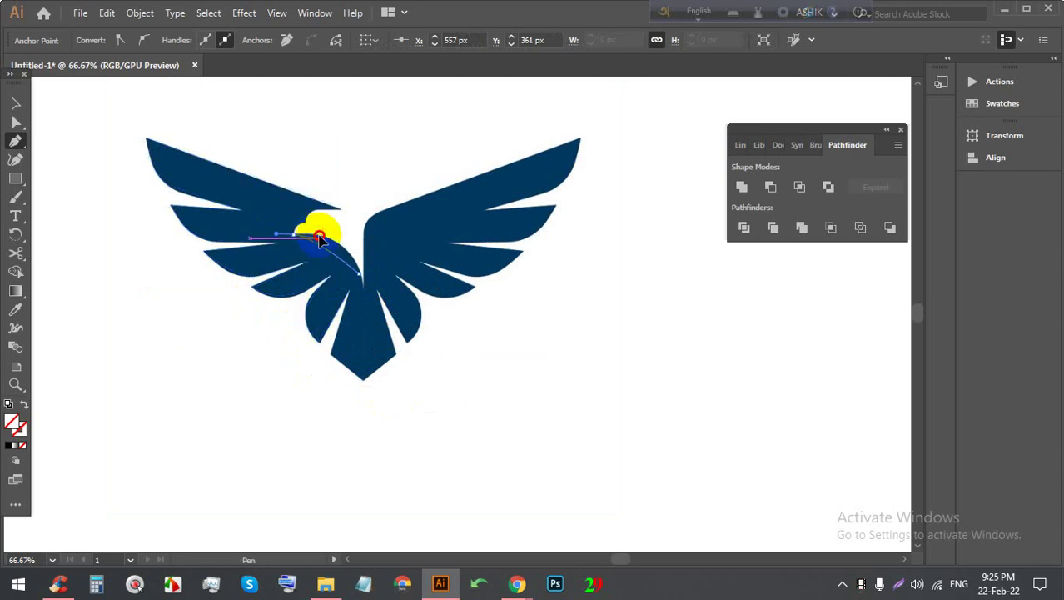
scroll(300, 235, "up", 3)
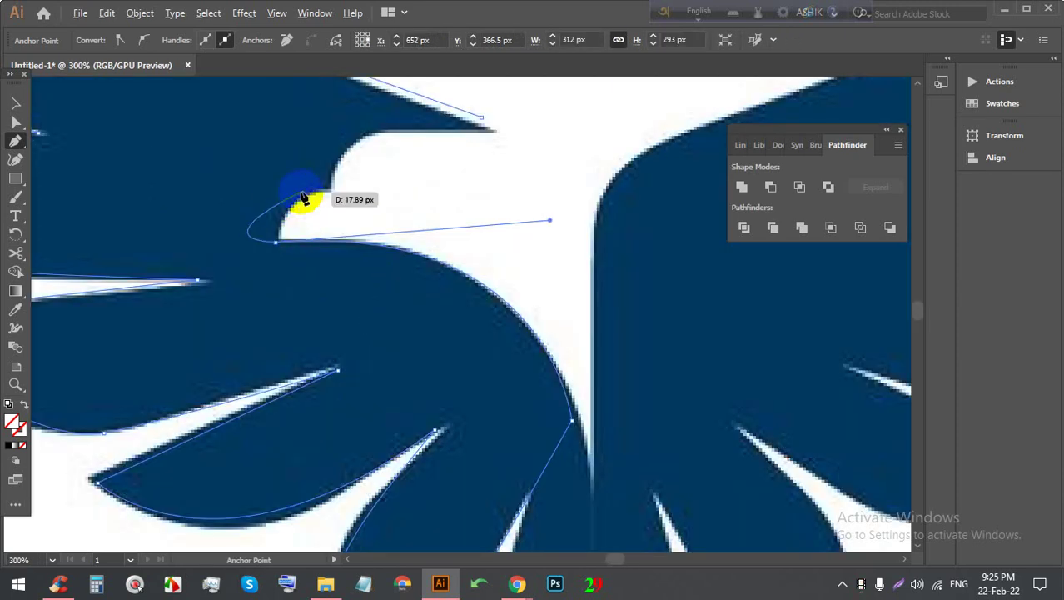
mouse_move(332, 196)
left_mouse_down()
mouse_move(279, 236)
mouse_move(329, 193)
mouse_move(320, 219)
left_mouse_up()
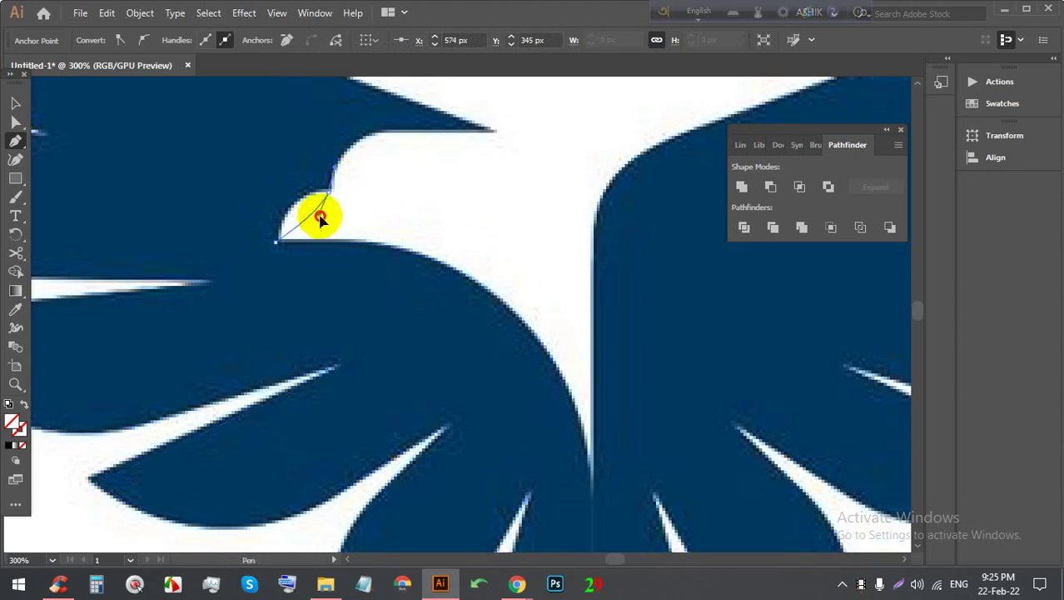
left_click_drag(482, 117, 491, 134)
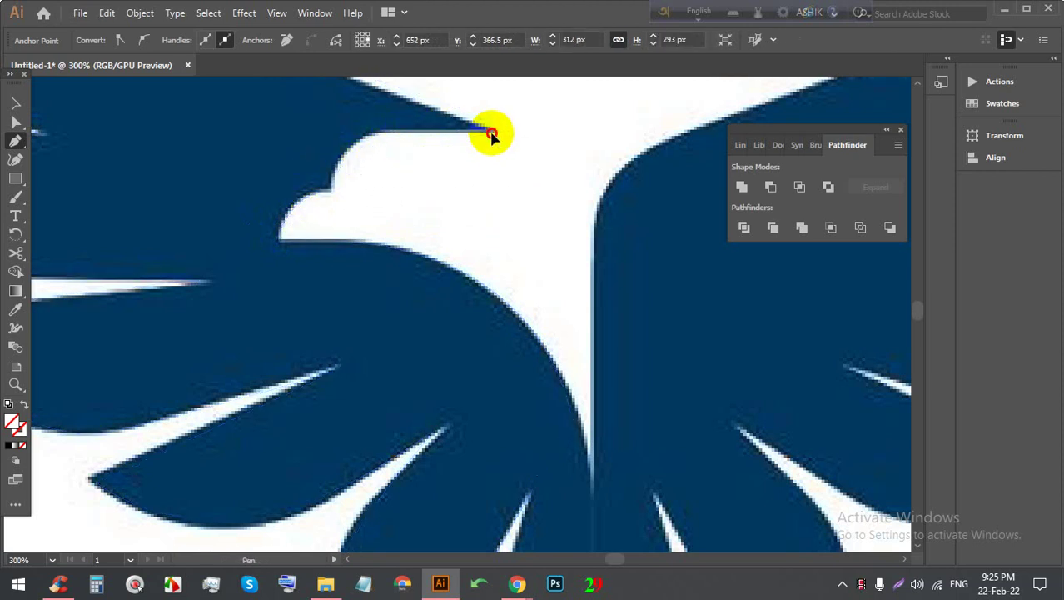
left_click(564, 138)
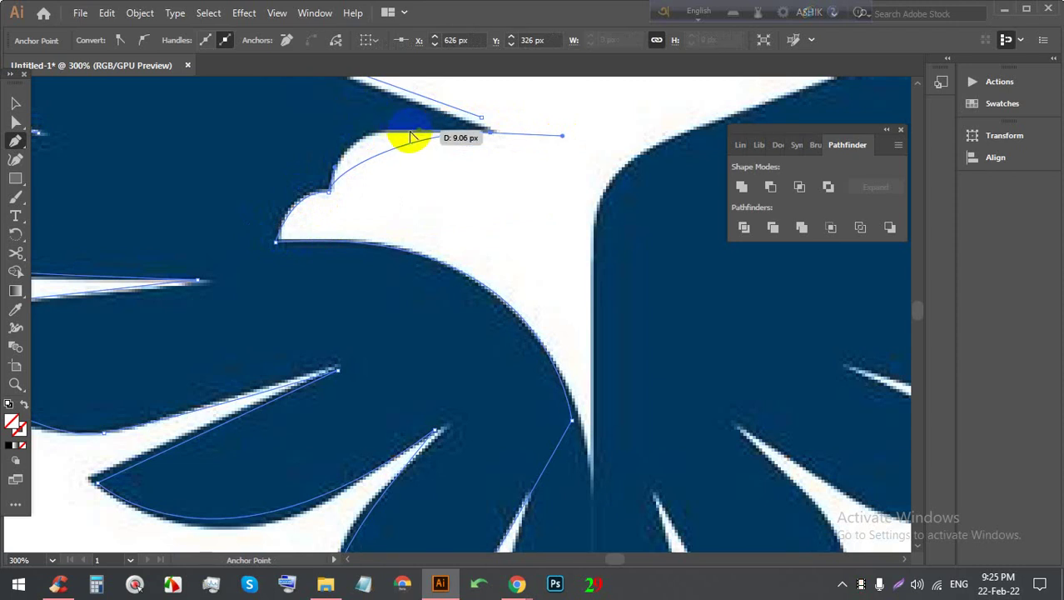
left_click_drag(419, 136, 334, 109)
left_click_drag(492, 135, 481, 117)
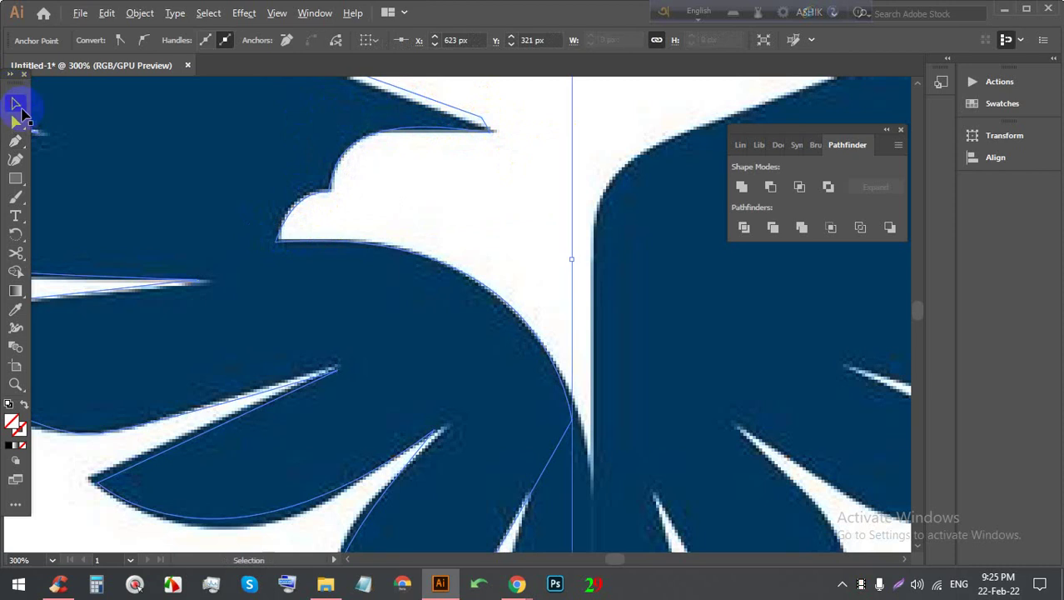
Step: Select the traced wing-and-head path and fill it black
left_click(18, 107)
key("ctrl+1")
left_click(512, 358)
left_click(83, 107)
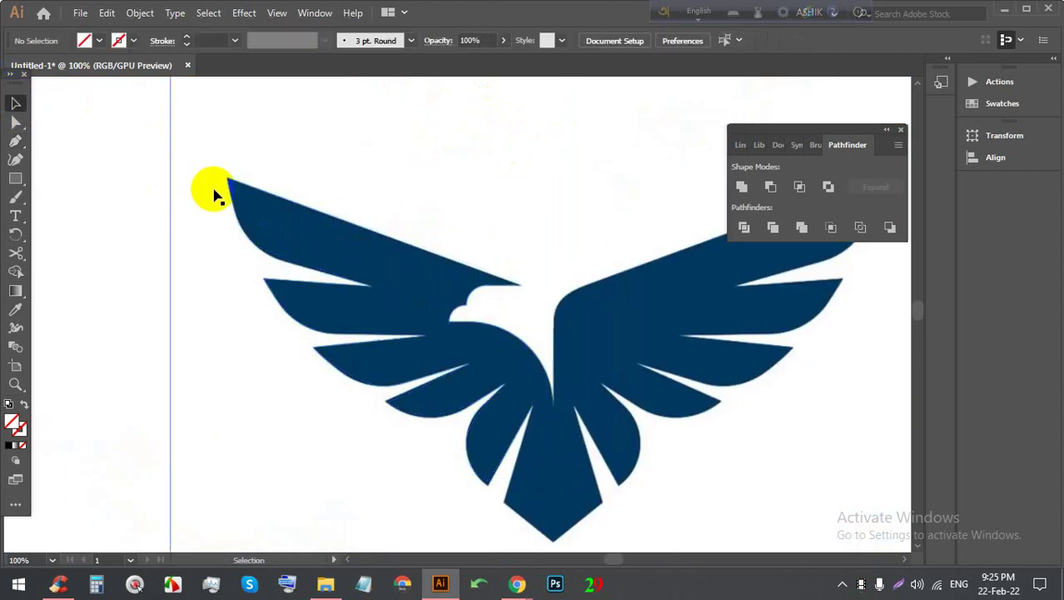
left_click(254, 190)
left_click(97, 42)
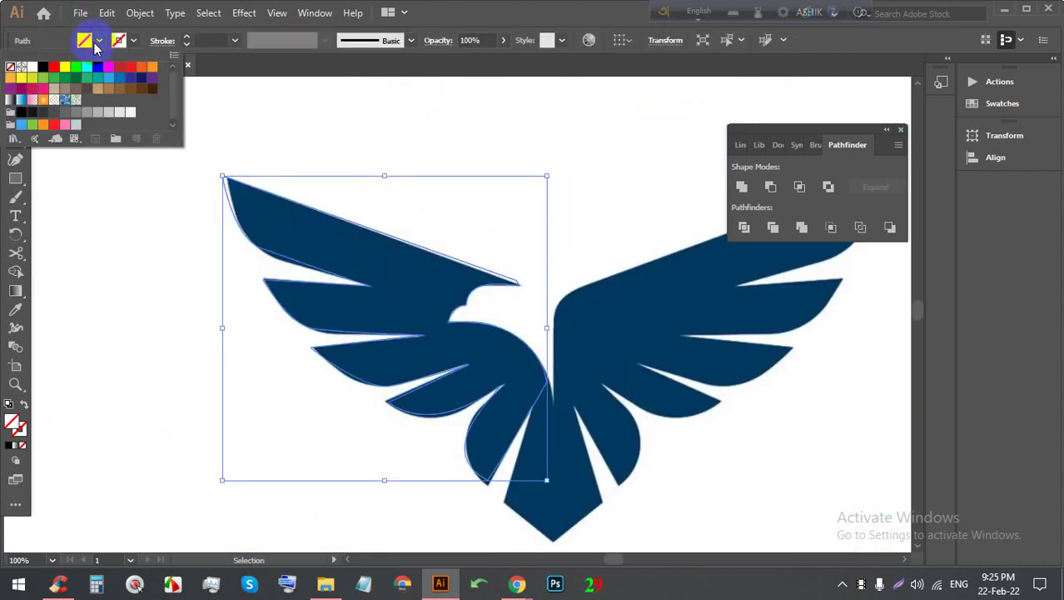
left_click(22, 112)
Step: Move the black wing shape off the artboard to the left of the eagle
scroll(435, 219, "down", 3)
scroll(392, 237, "up", 2)
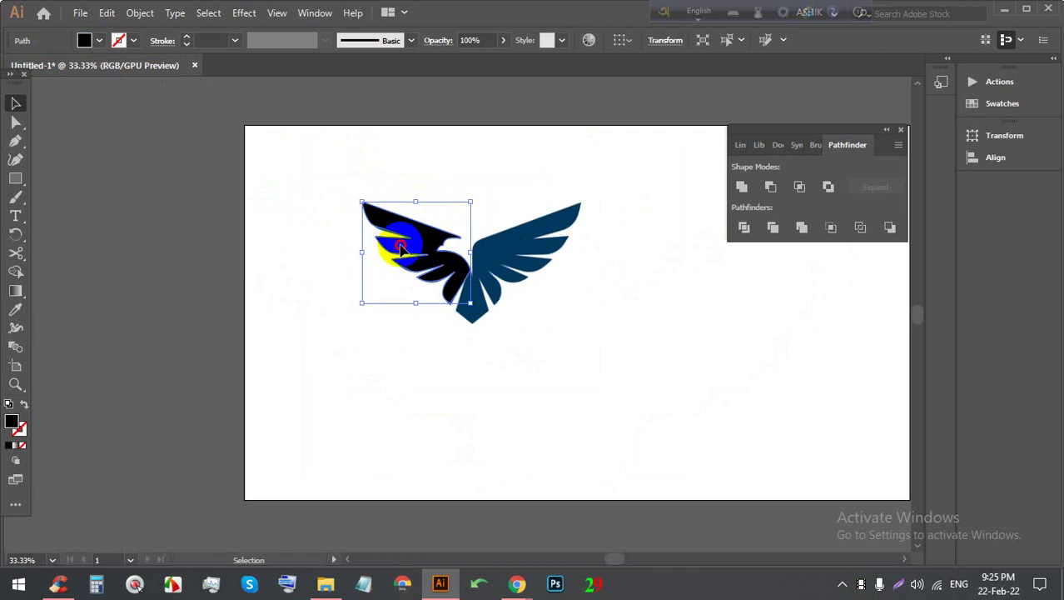
left_click_drag(400, 252, 262, 296)
scroll(275, 300, "up", 1)
scroll(328, 295, "up", 2)
left_click(482, 297)
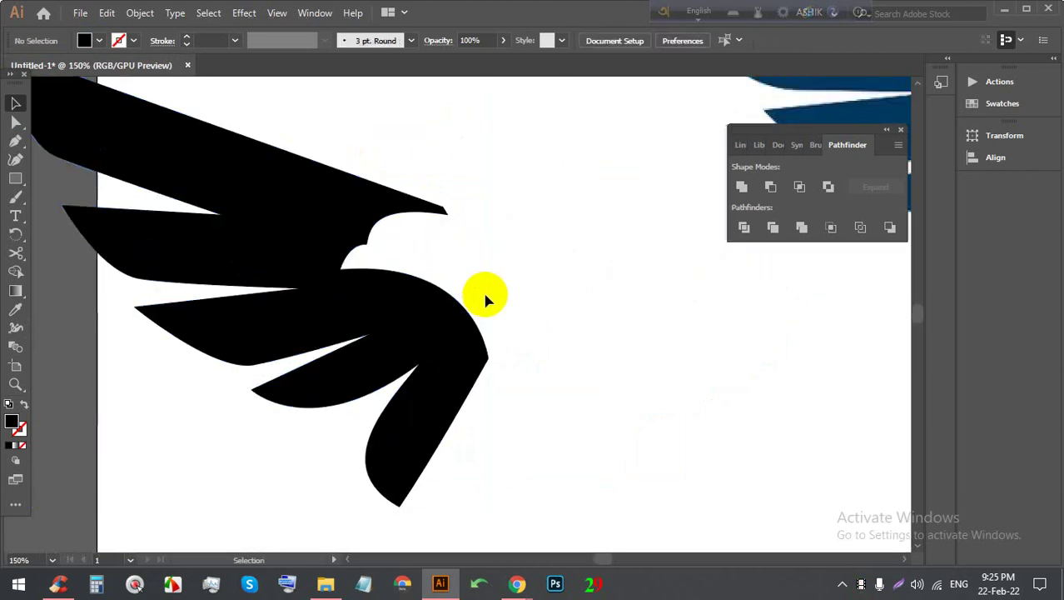
scroll(489, 312, "down", 2)
scroll(489, 312, "down", 1)
left_click_drag(434, 290, 316, 238)
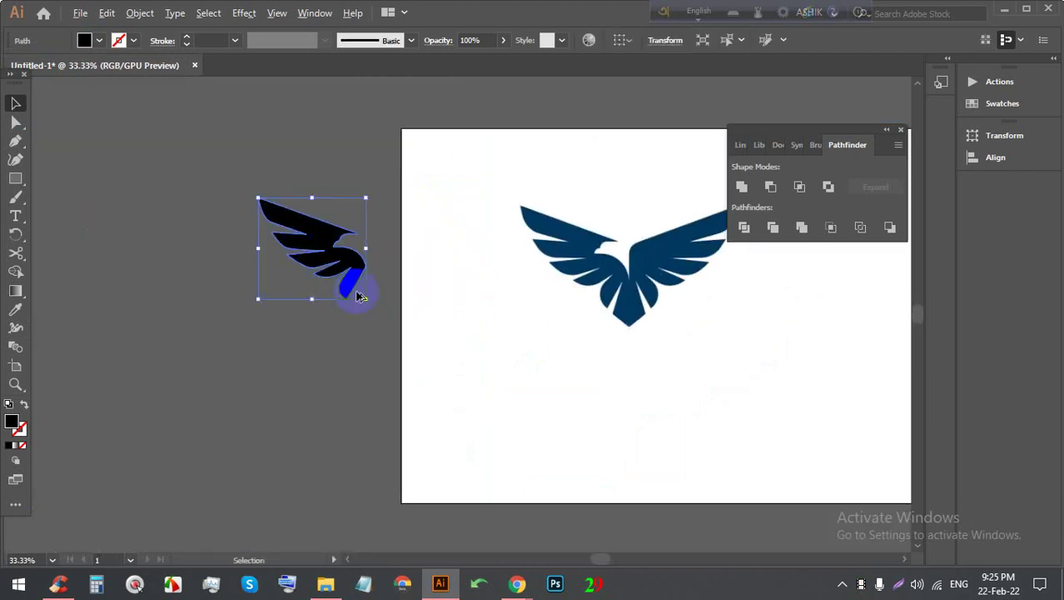
scroll(315, 267, "up", 2)
scroll(315, 266, "up", 1)
scroll(315, 218, "up", 1)
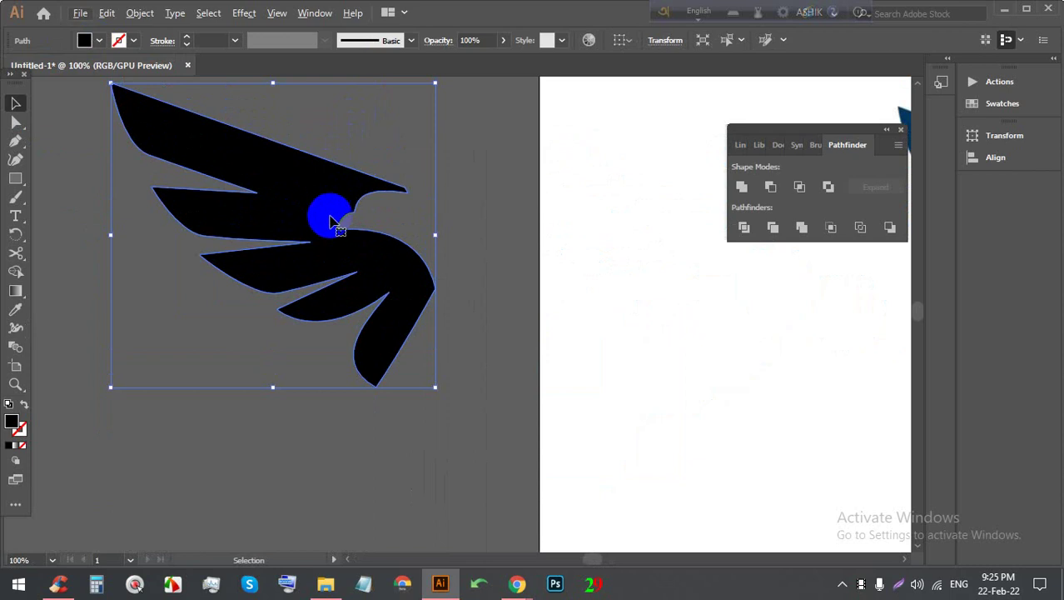
Step: Inspect the wing's anchor points with Direct Selection, then deselect it
left_click(15, 122)
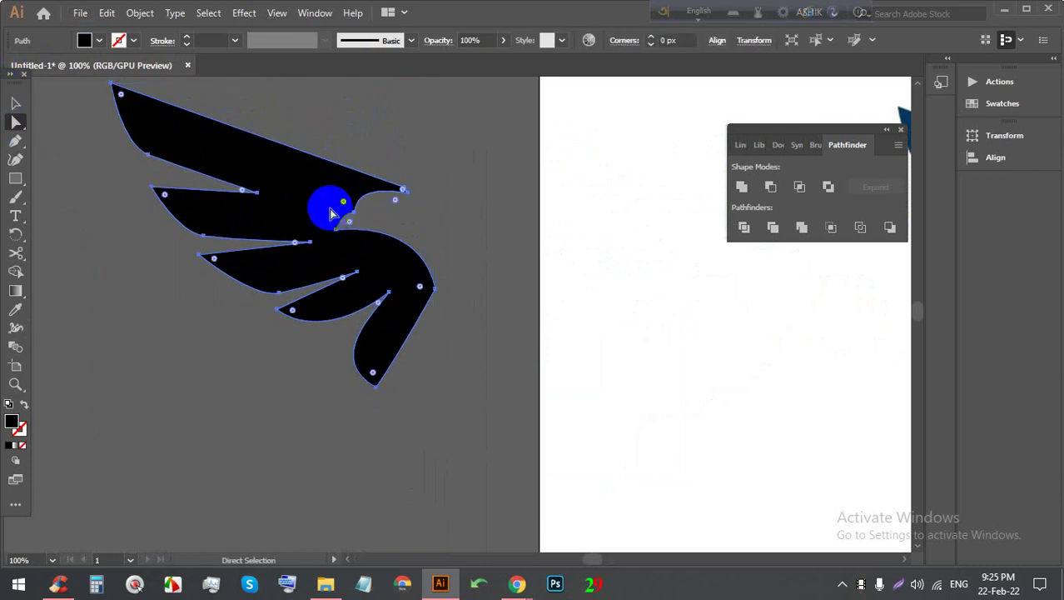
left_click(456, 178)
scroll(276, 231, "down", 1, "alt")
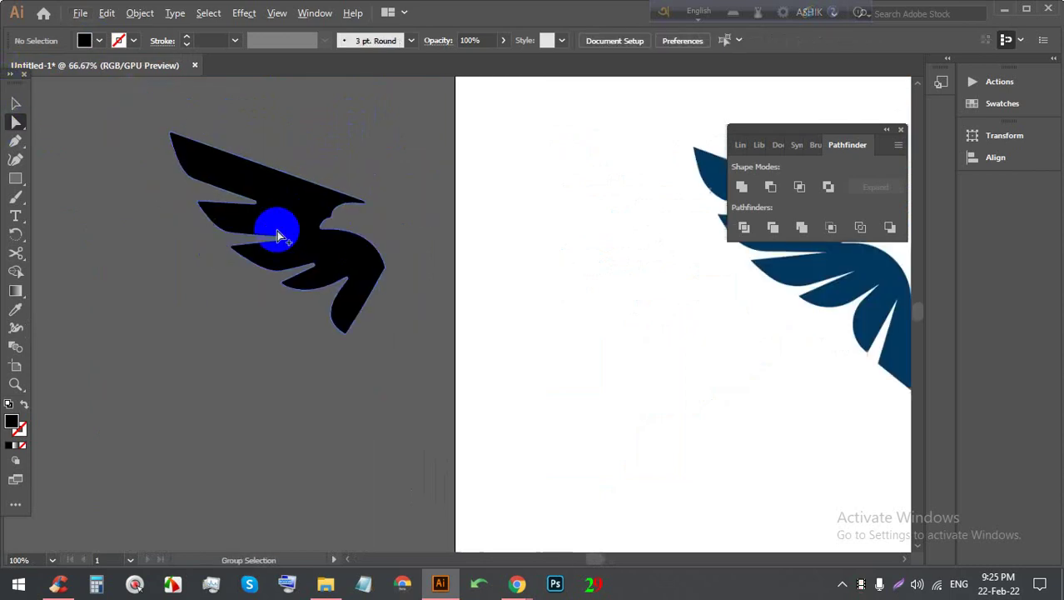
scroll(275, 216, "down", 1, "alt")
scroll(497, 237, "up", 1, "alt")
Step: Give the Black Bird text a black fill and centre it under the eagle
left_click(513, 345)
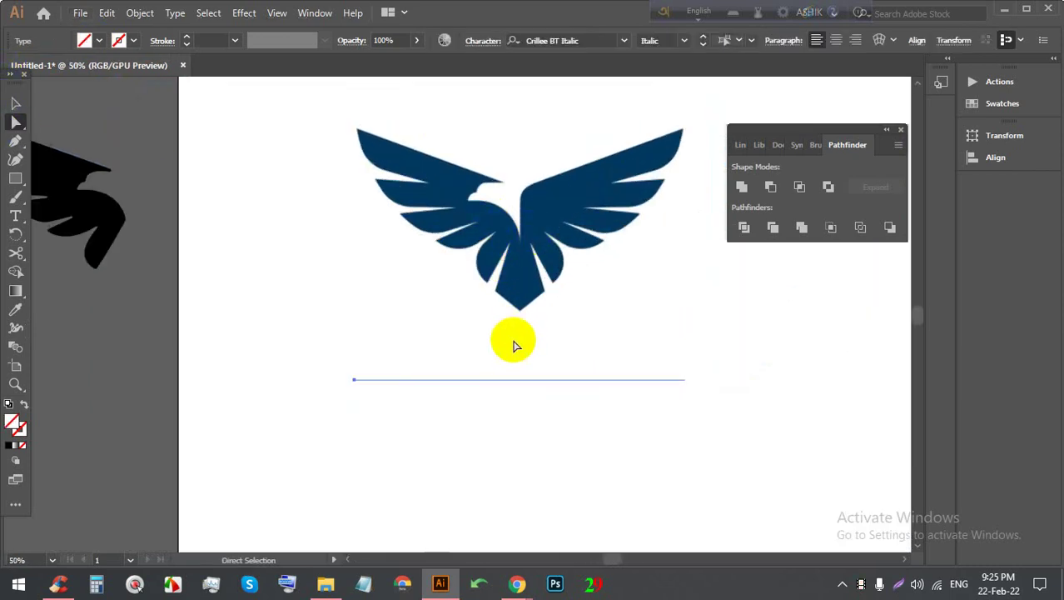
left_click_drag(538, 380, 421, 457)
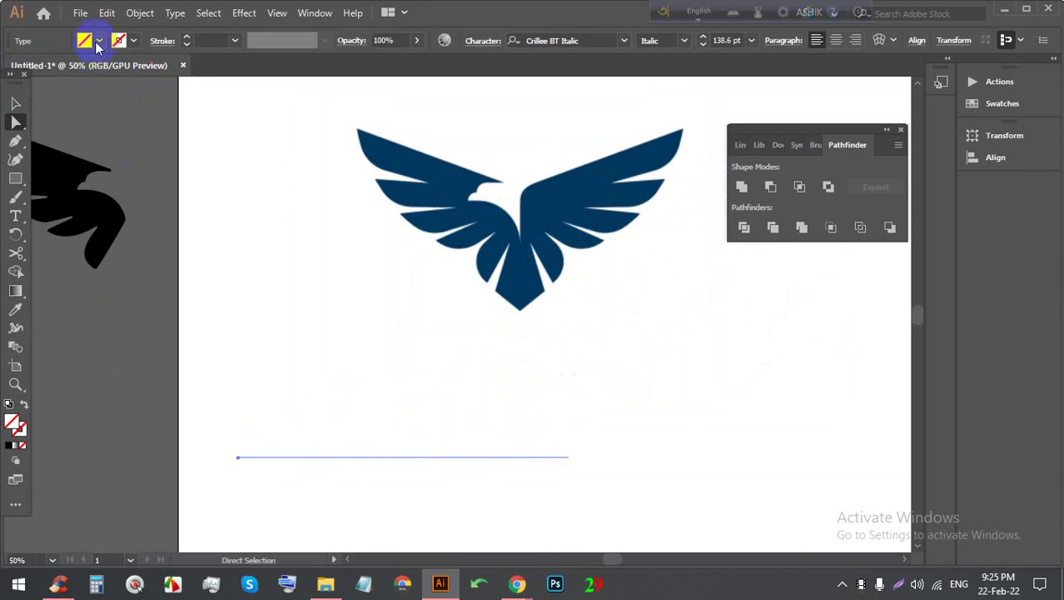
left_click(98, 41)
left_click(43, 68)
left_click_drag(304, 408, 420, 344)
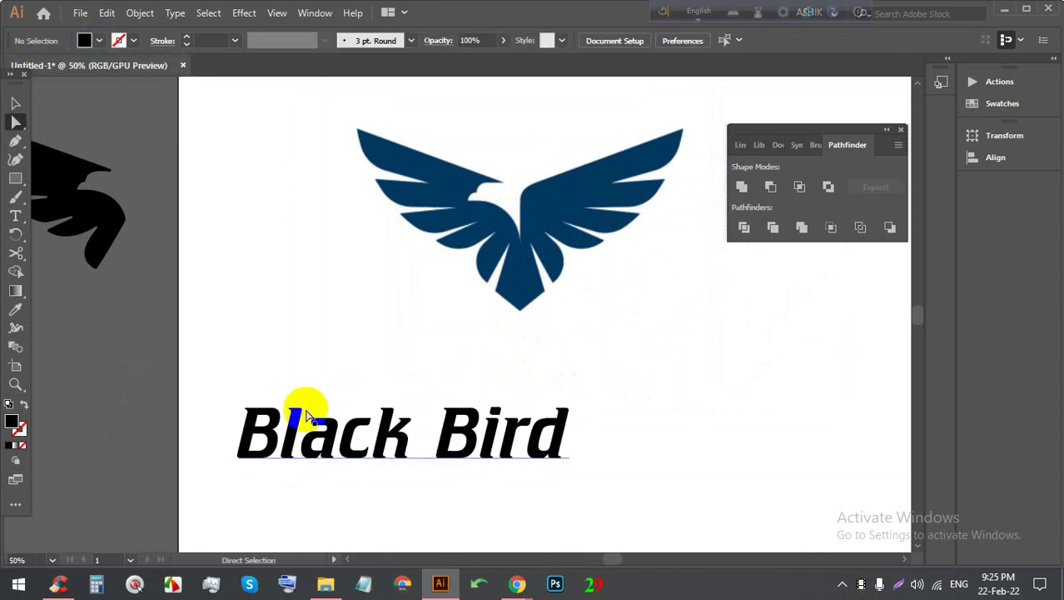
Step: Move the eagle image away from the logo, try Image Trace, then undo it
scroll(514, 231, "up", 3)
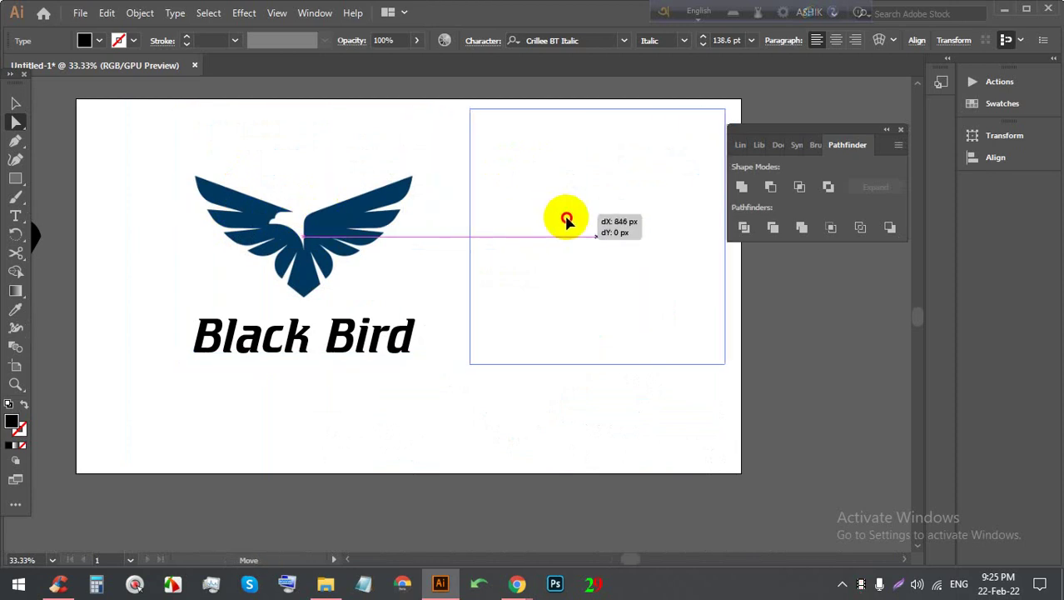
left_click_drag(275, 217, 523, 216)
scroll(698, 165, "up", 1)
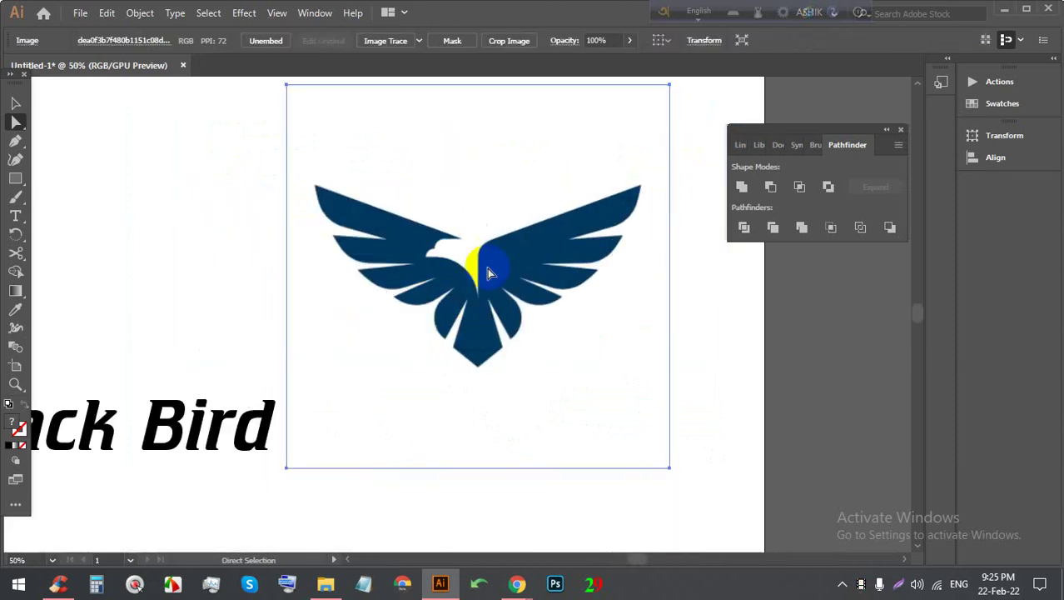
left_click_drag(437, 328, 441, 353)
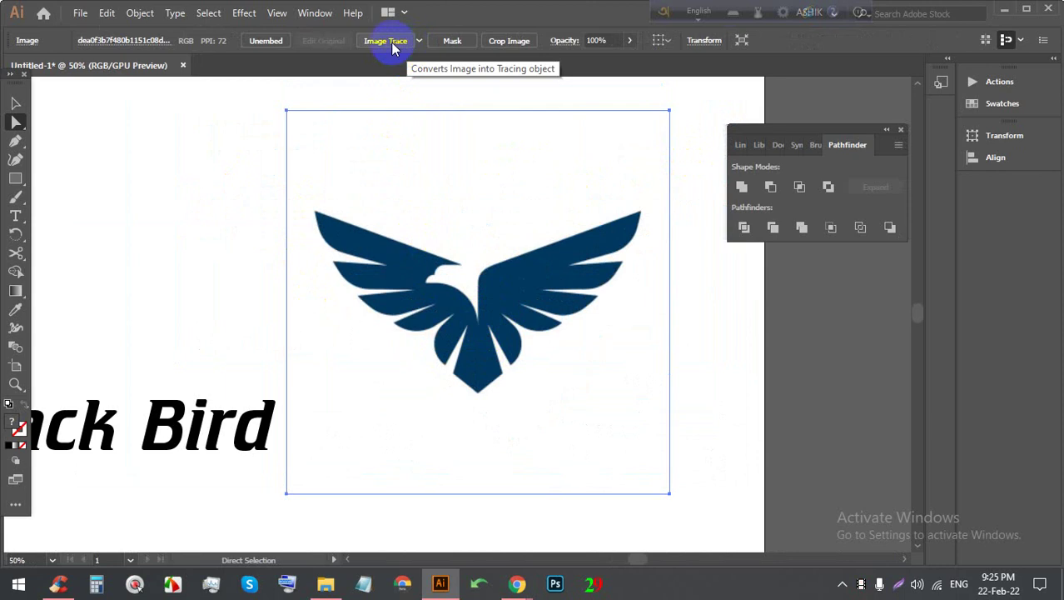
left_click(390, 41)
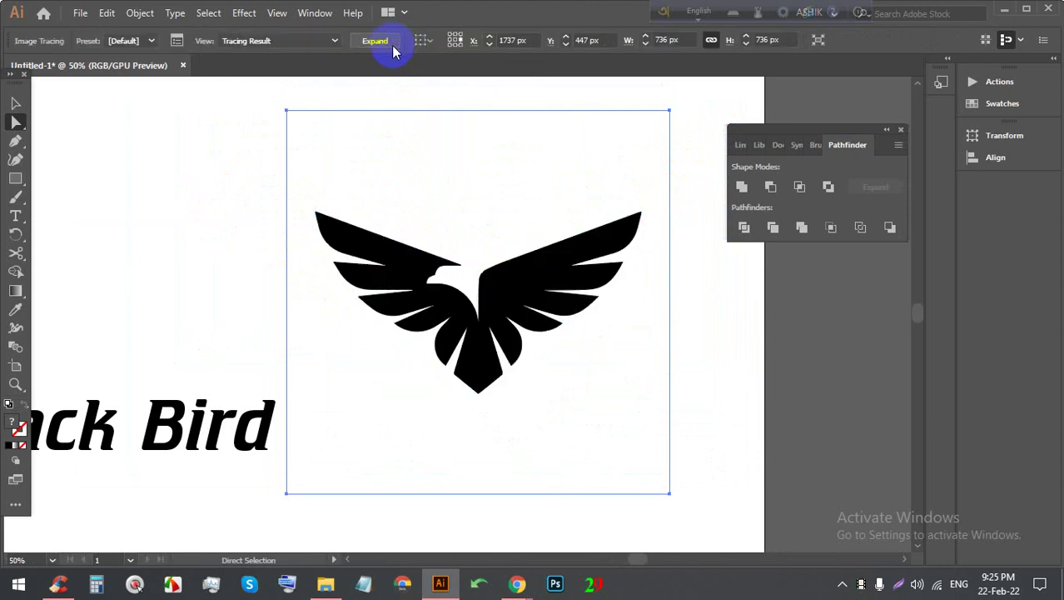
scroll(500, 287, "up", 3, "alt")
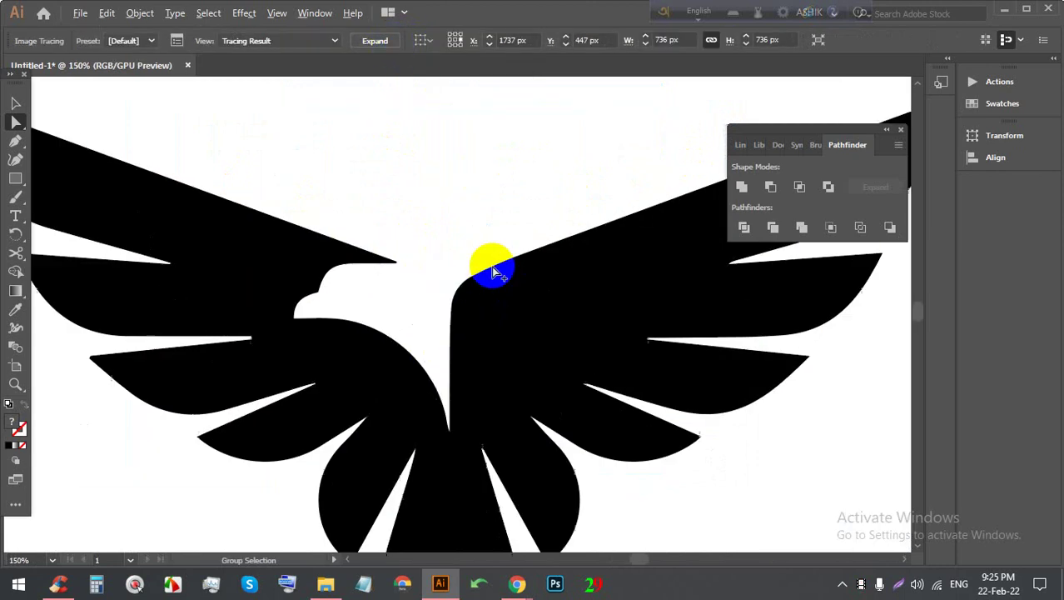
scroll(533, 292, "down", 4, "alt")
key("ctrl+z")
Step: Duplicate the eagle image beside the artboard and Image Trace the copy
scroll(546, 295, "down", 1, "alt")
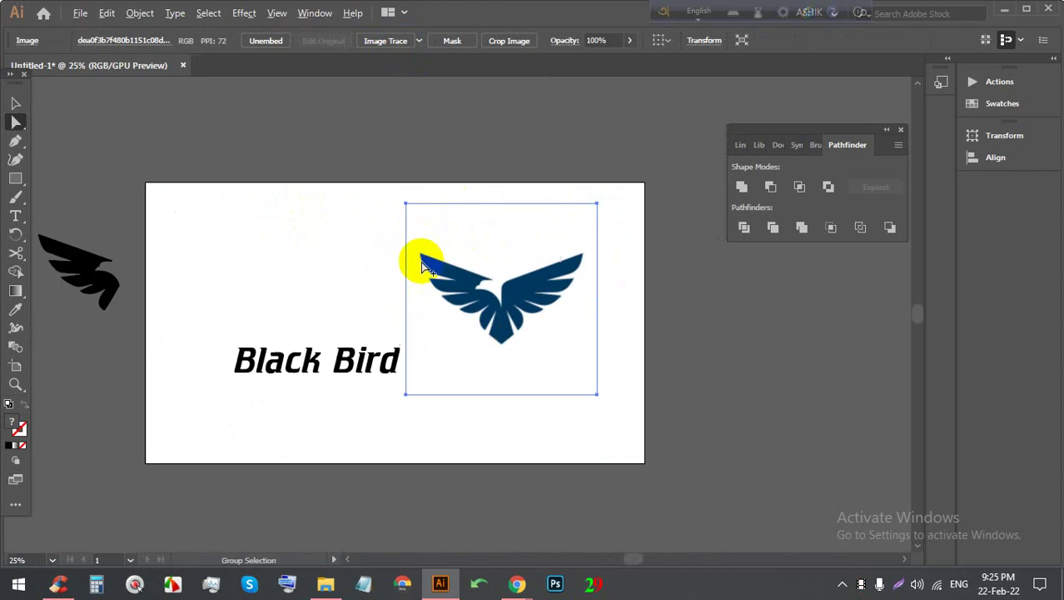
scroll(500, 283, "down", 2, "alt")
left_click_drag(547, 295, 566, 276)
scroll(566, 276, "up", 1, "alt")
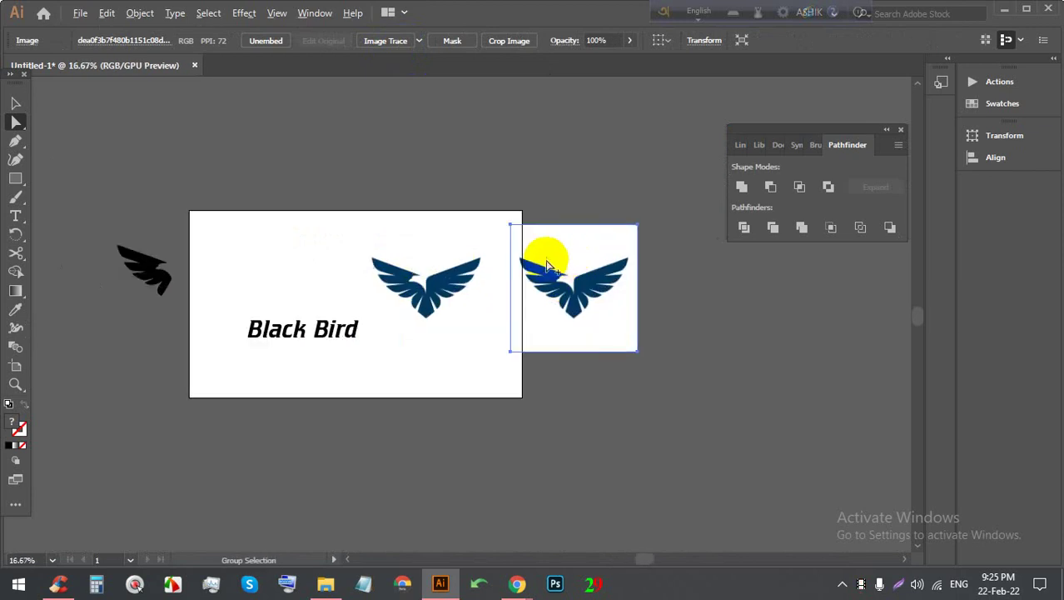
scroll(583, 265, "up", 3, "alt")
scroll(601, 268, "up", 1, "alt")
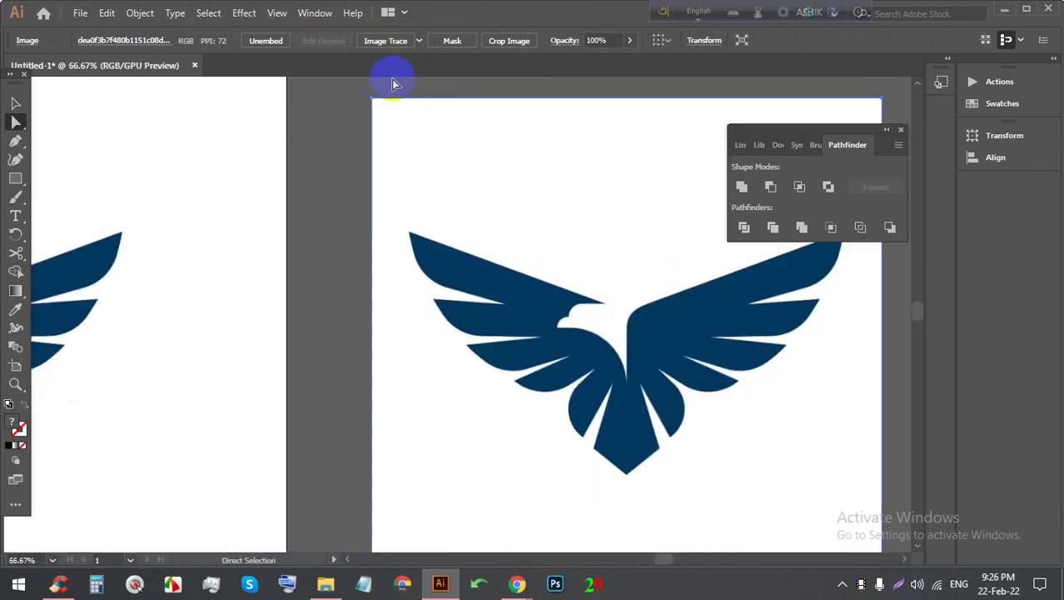
left_click(394, 43)
Step: Zoom in and out to inspect the traced black eagle silhouette
scroll(496, 190, "down", 4, "alt")
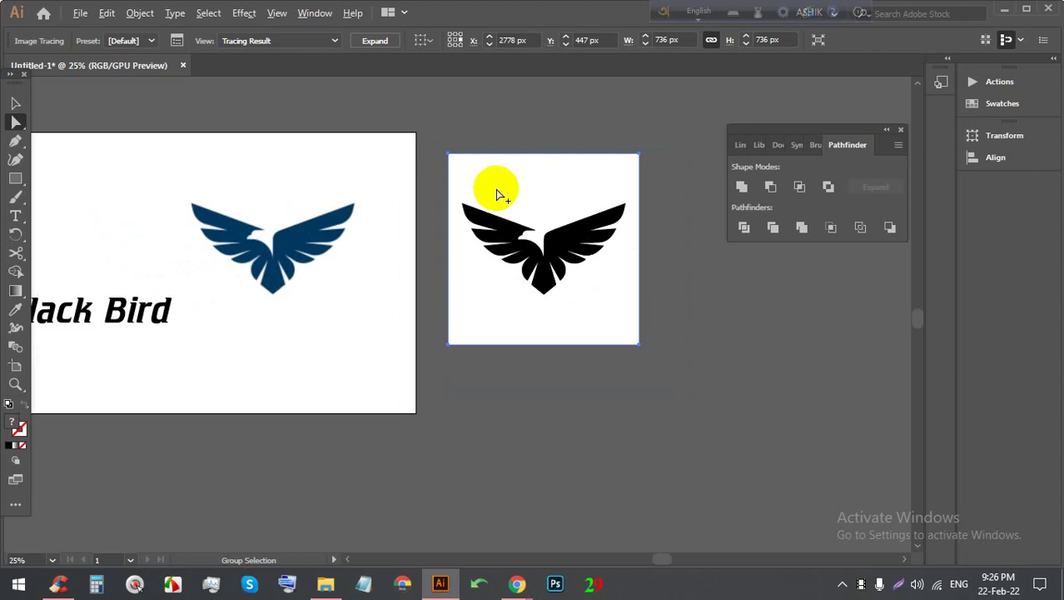
scroll(267, 213, "up", 2, "alt")
scroll(72, 249, "up", 2, "alt")
scroll(162, 304, "up", 1, "alt")
scroll(171, 254, "up", 3, "alt")
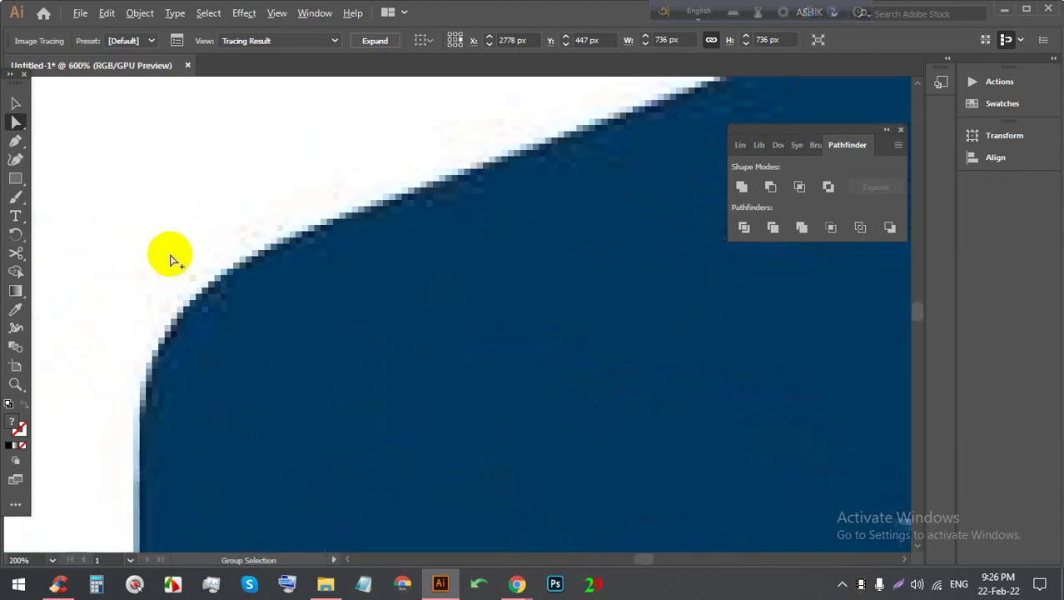
scroll(212, 297, "up", 3, "alt")
scroll(195, 295, "up", 2, "alt")
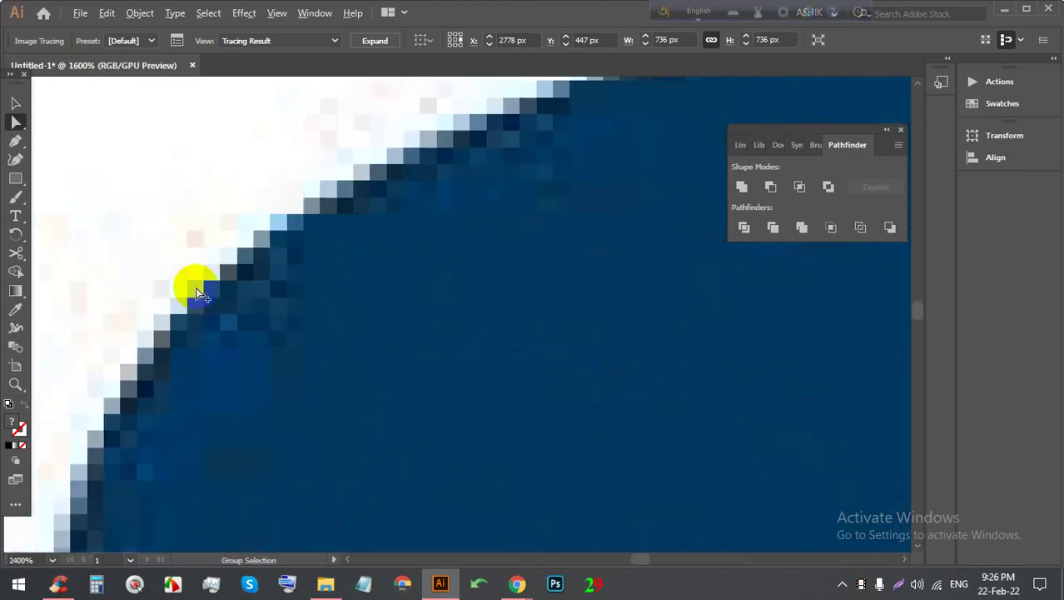
scroll(199, 291, "down", 4, "alt")
scroll(213, 278, "down", 3, "alt")
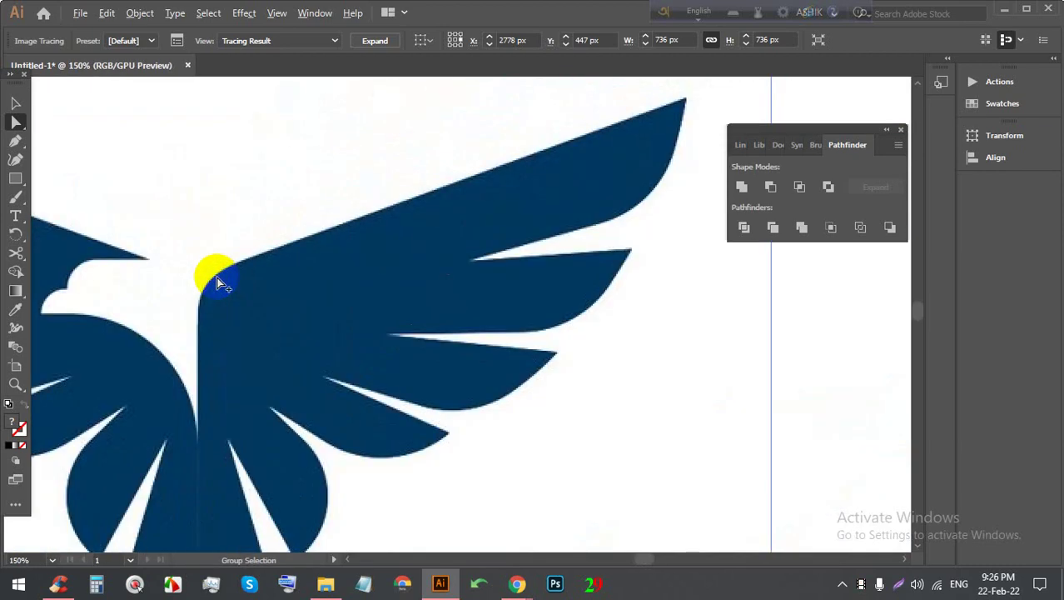
scroll(213, 278, "down", 2, "alt")
scroll(214, 278, "down", 2, "alt")
scroll(620, 264, "up", 1, "alt")
scroll(487, 297, "up", 2, "alt")
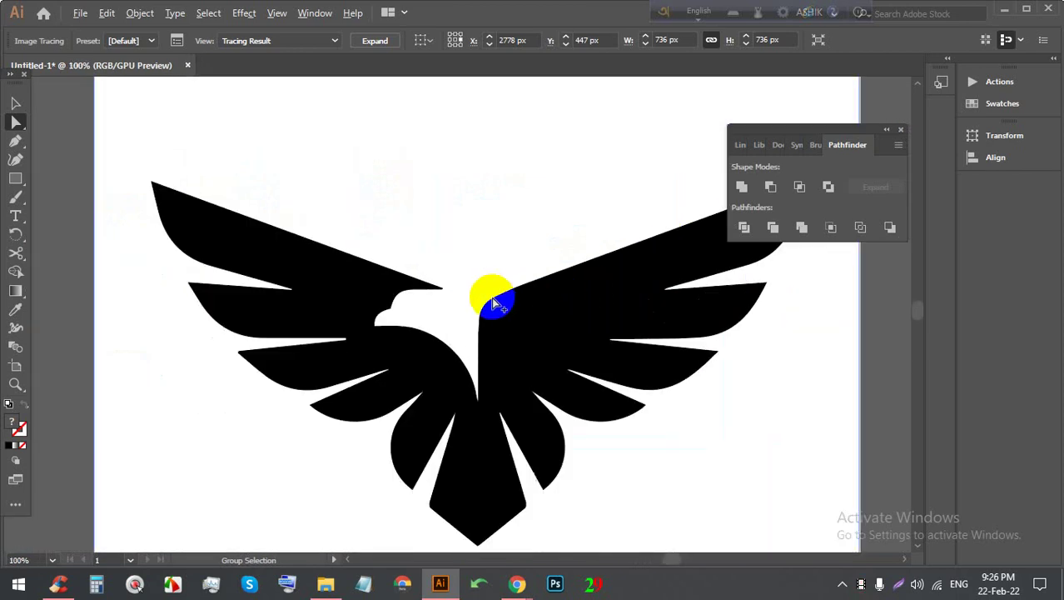
scroll(493, 304, "up", 4, "alt")
scroll(454, 296, "up", 2, "alt")
scroll(454, 298, "up", 2, "alt")
scroll(456, 298, "up", 2, "alt")
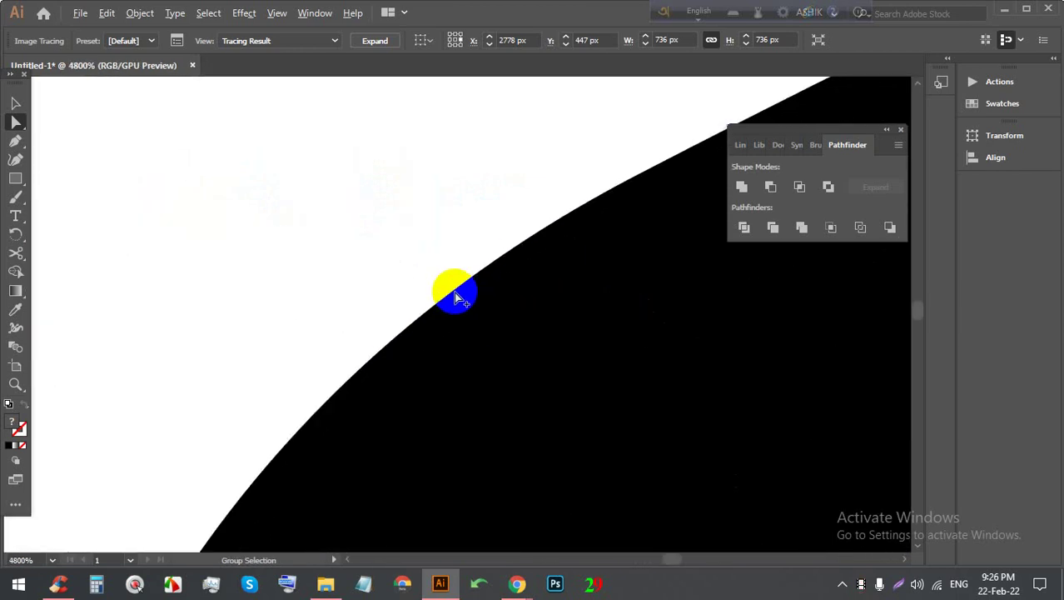
scroll(458, 290, "up", 2, "alt")
scroll(450, 283, "up", 2, "alt")
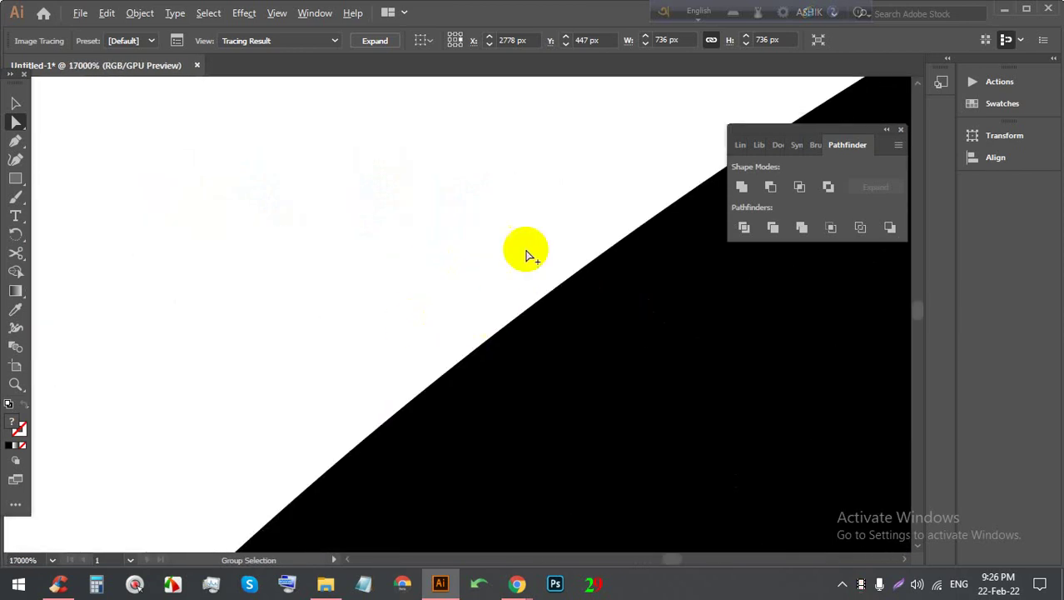
scroll(457, 295, "down", 2, "alt")
scroll(459, 299, "down", 9, "alt")
scroll(457, 301, "down", 5, "alt")
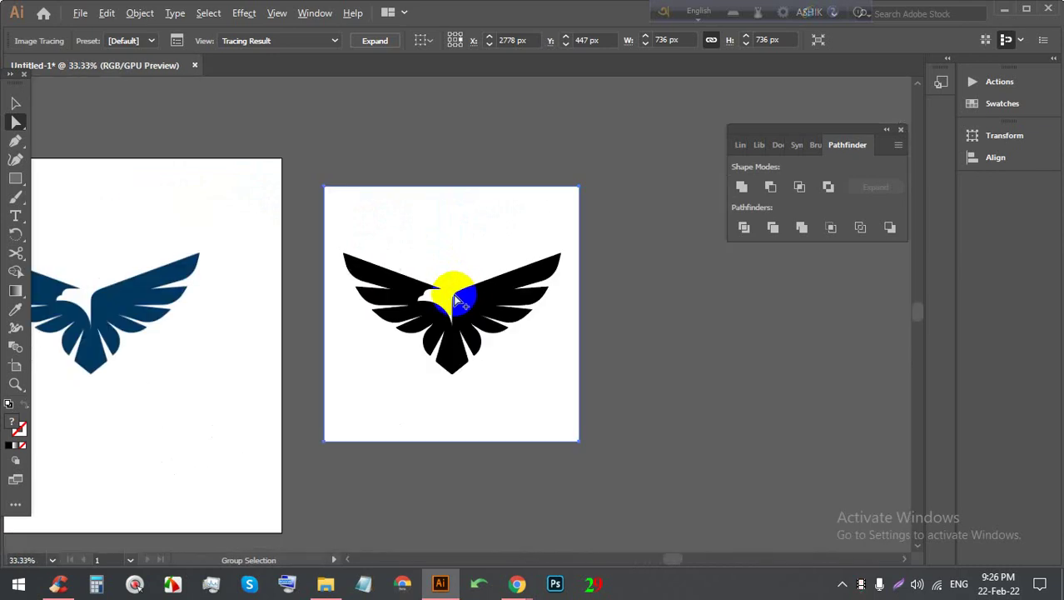
scroll(448, 286, "up", 1, "alt")
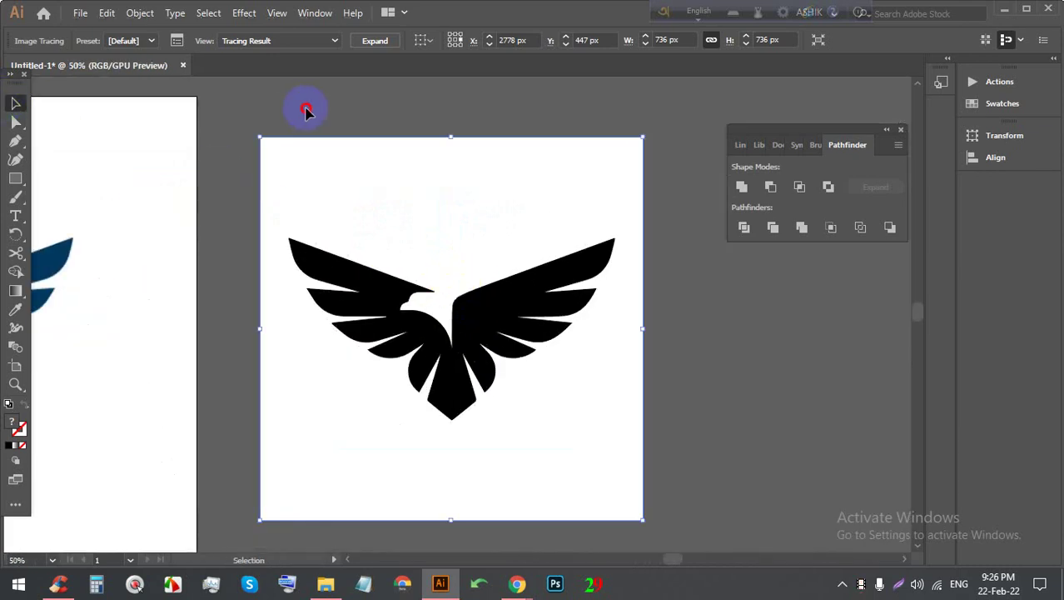
Step: Expand the tracing, ungroup it and delete its white background shape
left_click(375, 43)
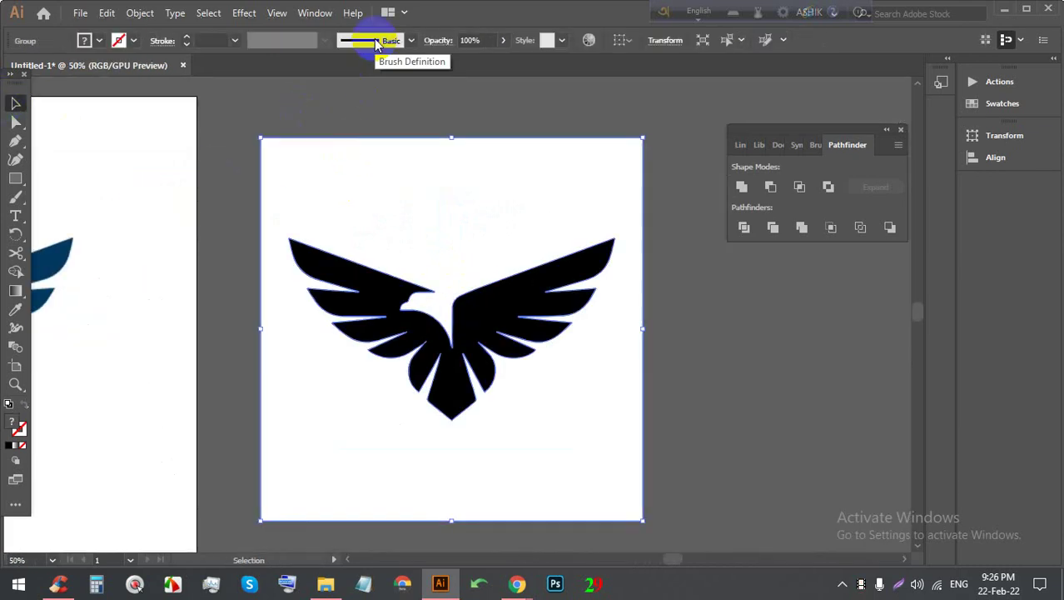
right_click(438, 203)
left_click(483, 330)
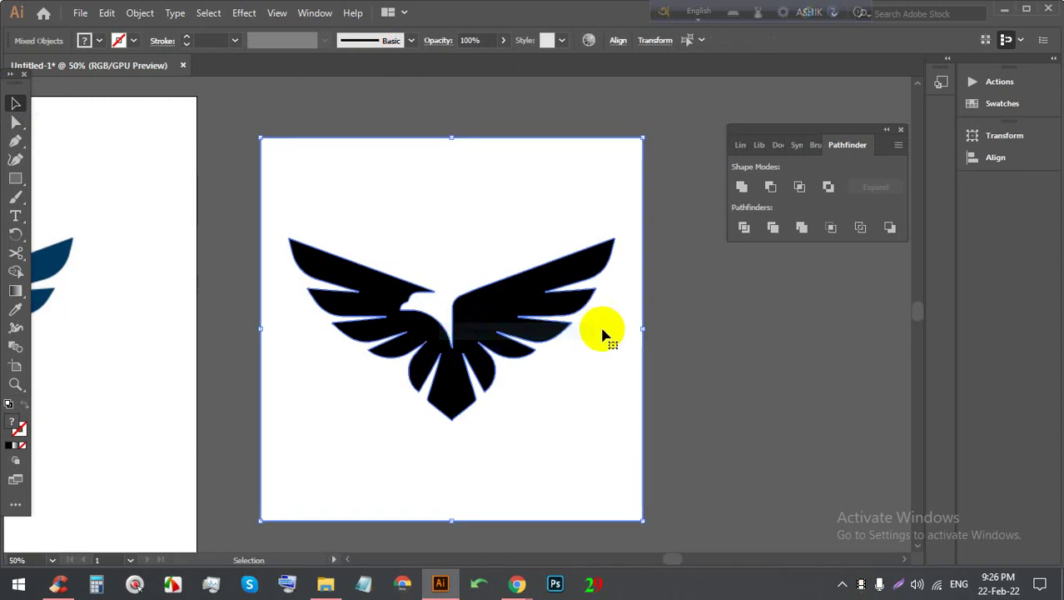
left_click(573, 210)
key("Delete")
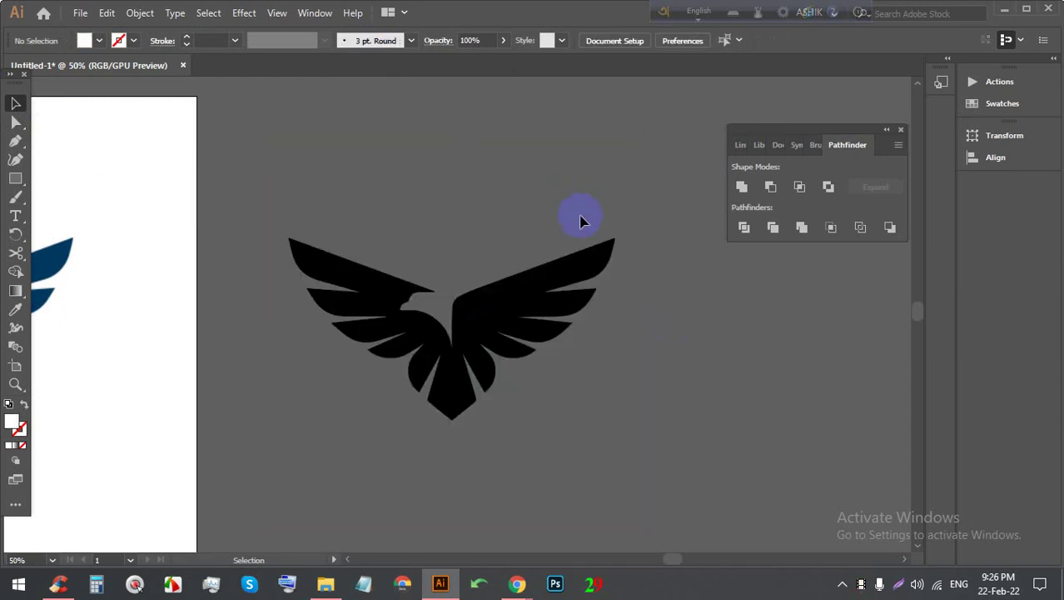
Step: Move the original image aside and place the black eagle, enlarged, above Black Bird
scroll(661, 311, "down", 1, "alt")
scroll(629, 334, "down", 1, "alt")
mouse_move(230, 312)
left_mouse_down()
mouse_move(506, 212)
mouse_move(533, 213)
left_mouse_up()
left_click_drag(517, 312, 238, 304)
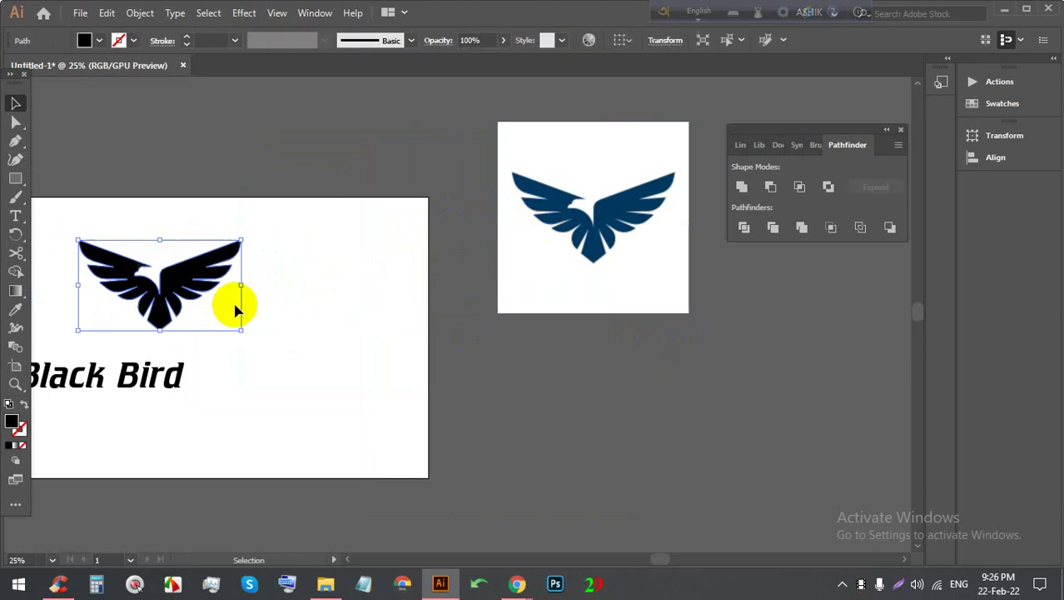
scroll(275, 294, "down", 2, "alt")
scroll(126, 291, "up", 3, "alt")
mouse_move(421, 296)
left_mouse_down()
mouse_move(403, 333)
mouse_move(468, 373)
left_mouse_up()
left_click_drag(341, 298, 350, 289)
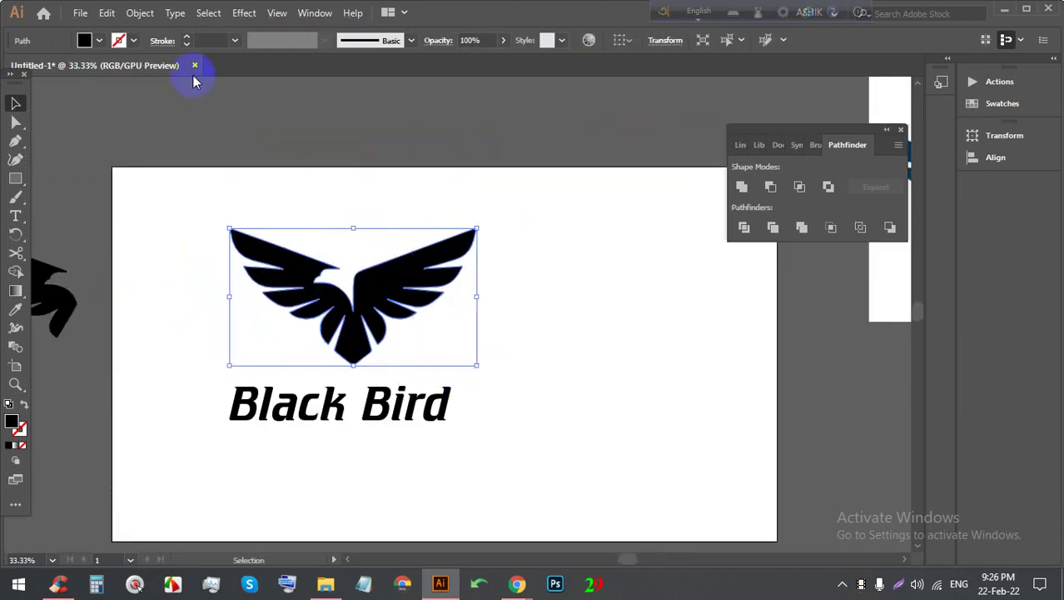
Step: Fill the traced eagle blue after trying red, yellow and green swatches
left_click(95, 47)
left_click(54, 67)
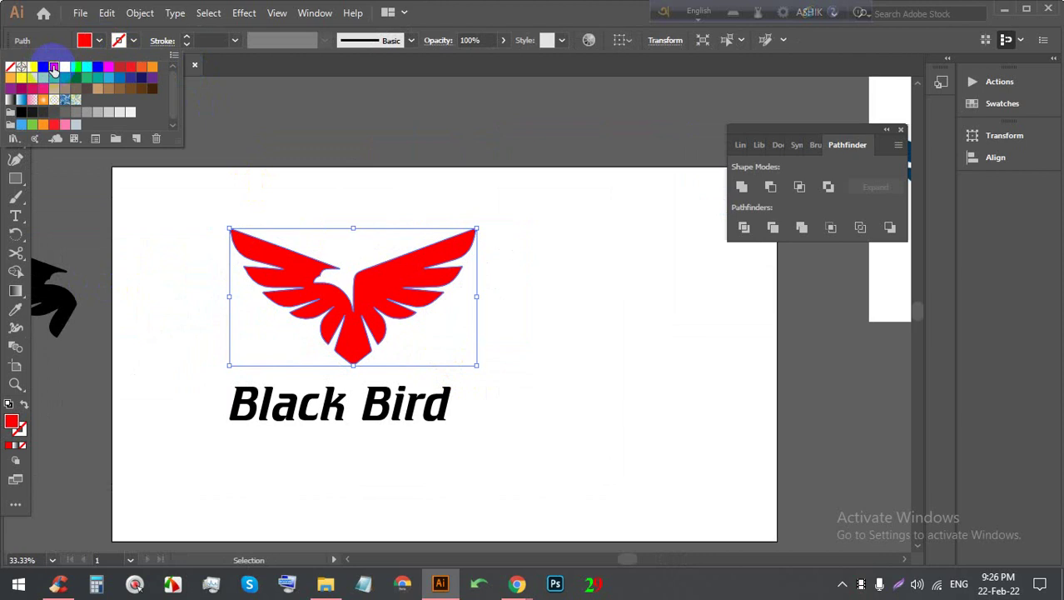
left_click(64, 66)
left_click(75, 66)
left_click(98, 67)
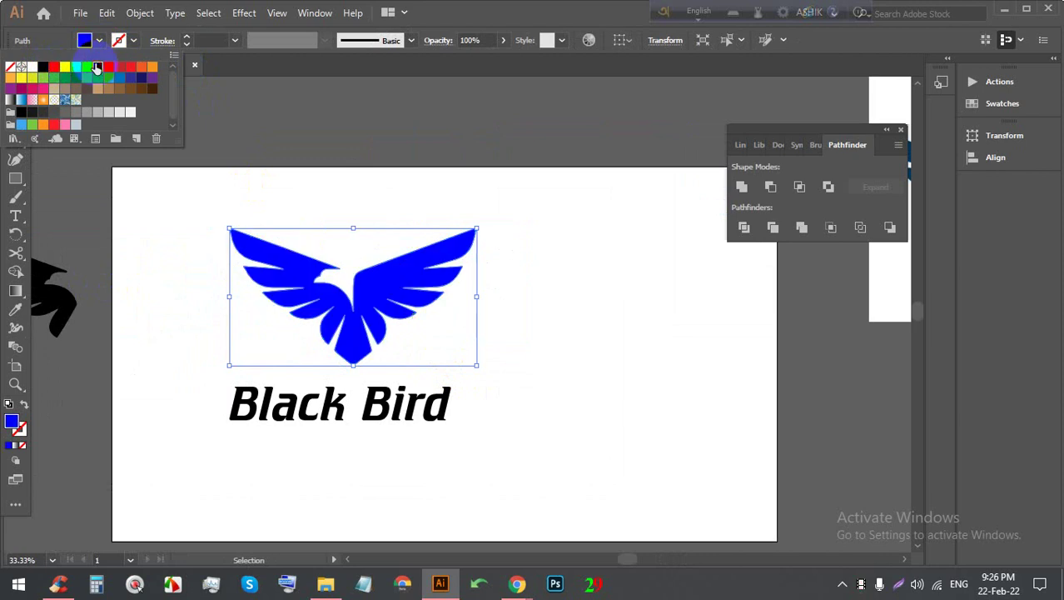
key("ctrl+=")
left_click(380, 179)
Step: Select the eagle path and slightly round its bottom tail tip
scroll(93, 246, "up", 1)
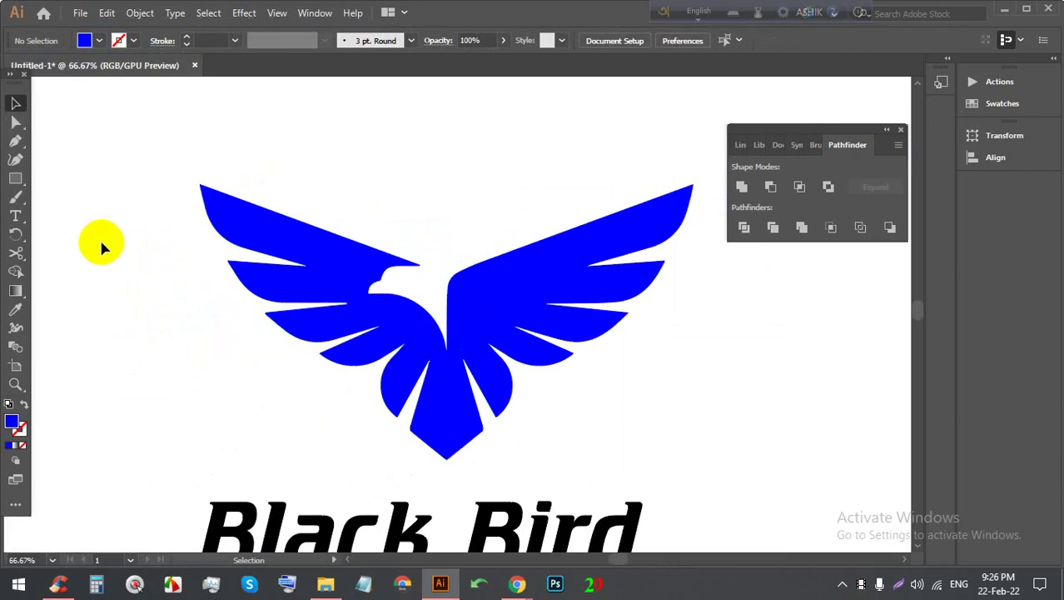
scroll(146, 169, "up", 2)
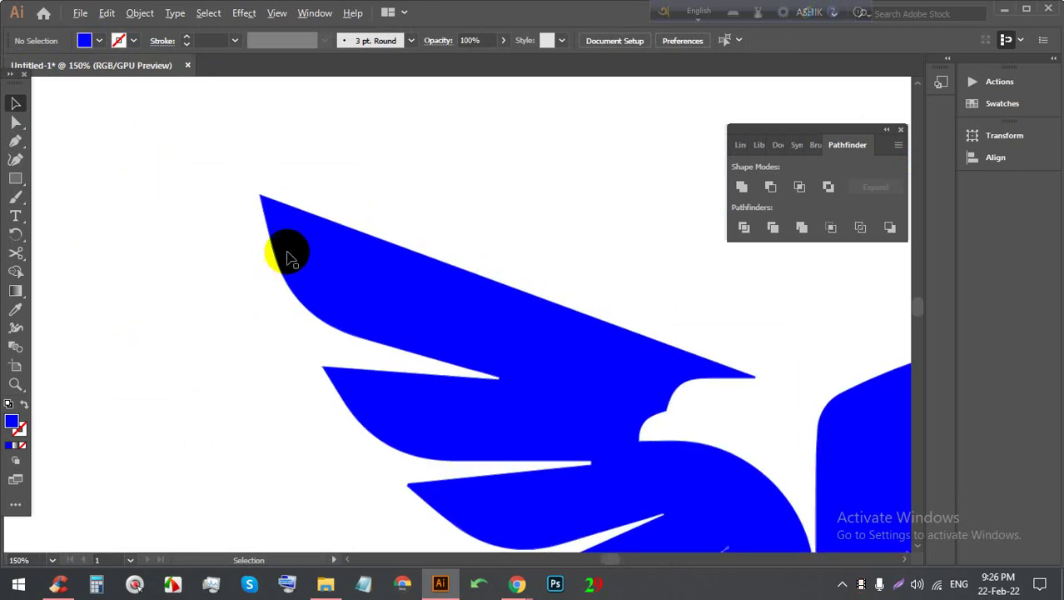
left_click(395, 266)
scroll(262, 182, "down", 3)
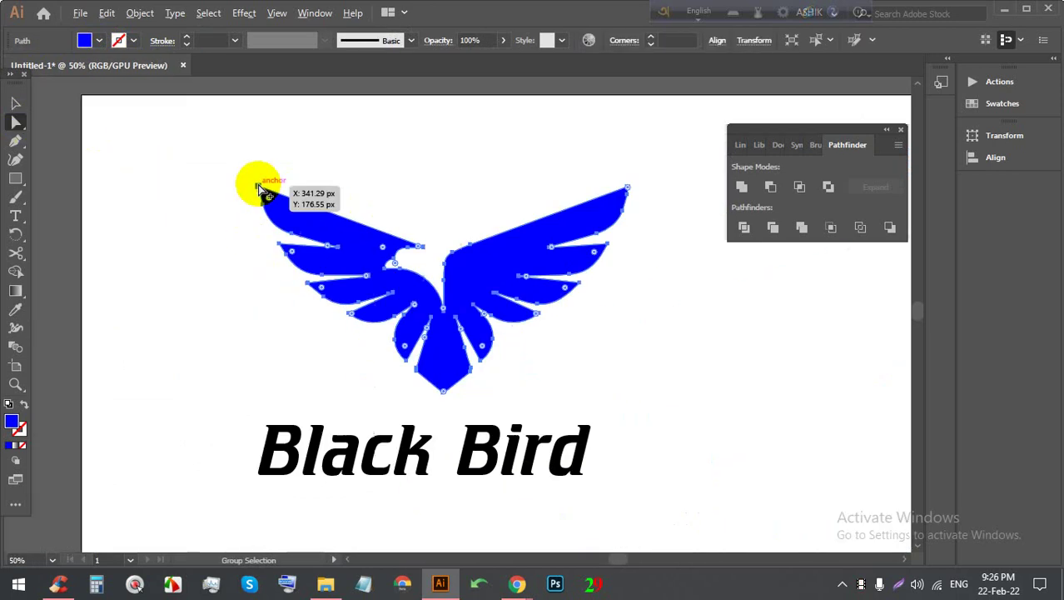
scroll(440, 274, "up", 2)
scroll(404, 241, "up", 1)
scroll(395, 199, "down", 1)
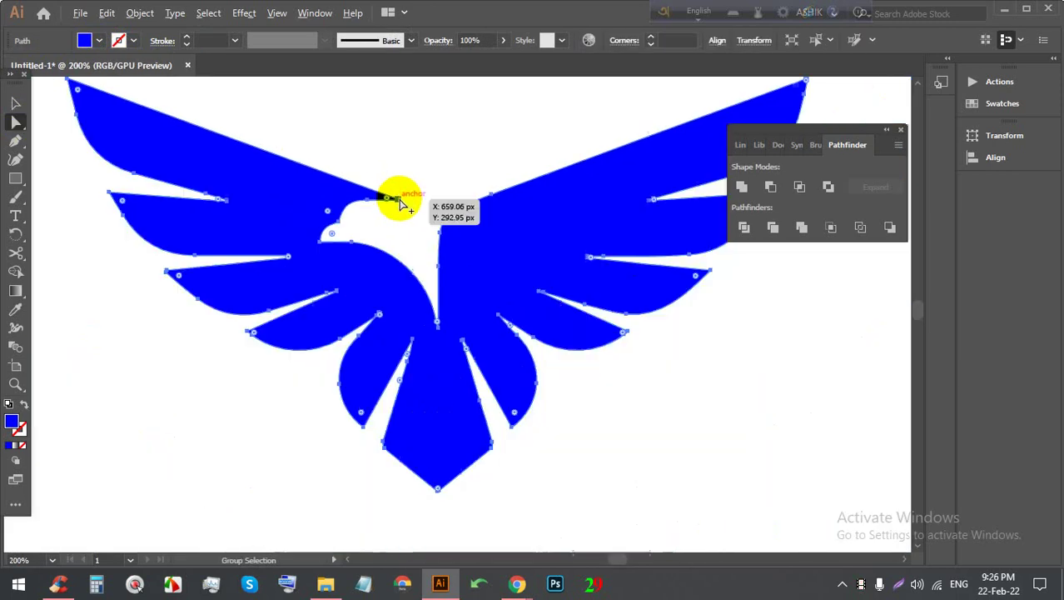
scroll(423, 511, "up", 3)
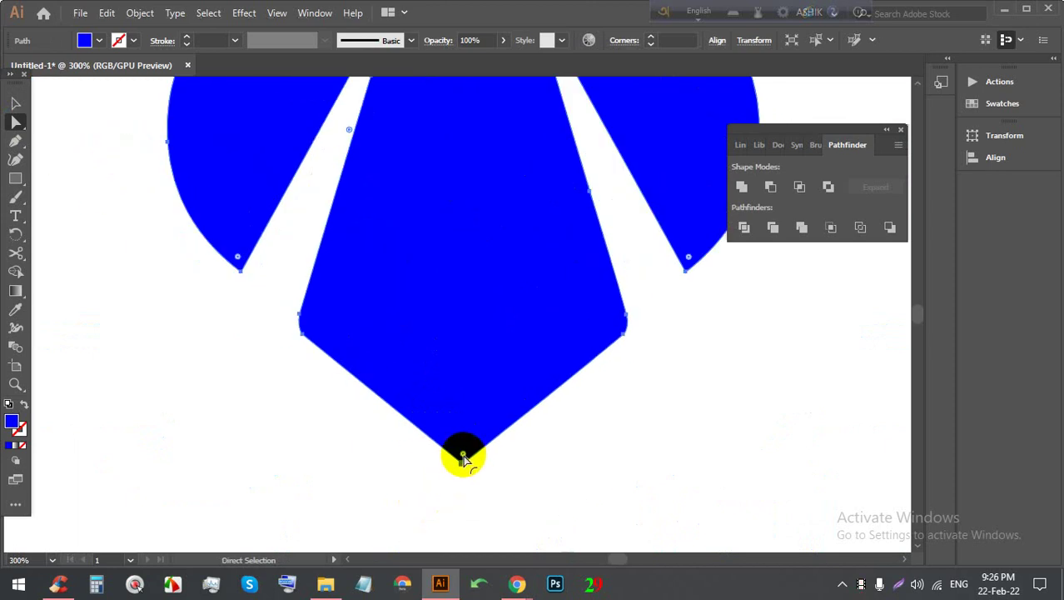
left_click_drag(464, 456, 468, 388)
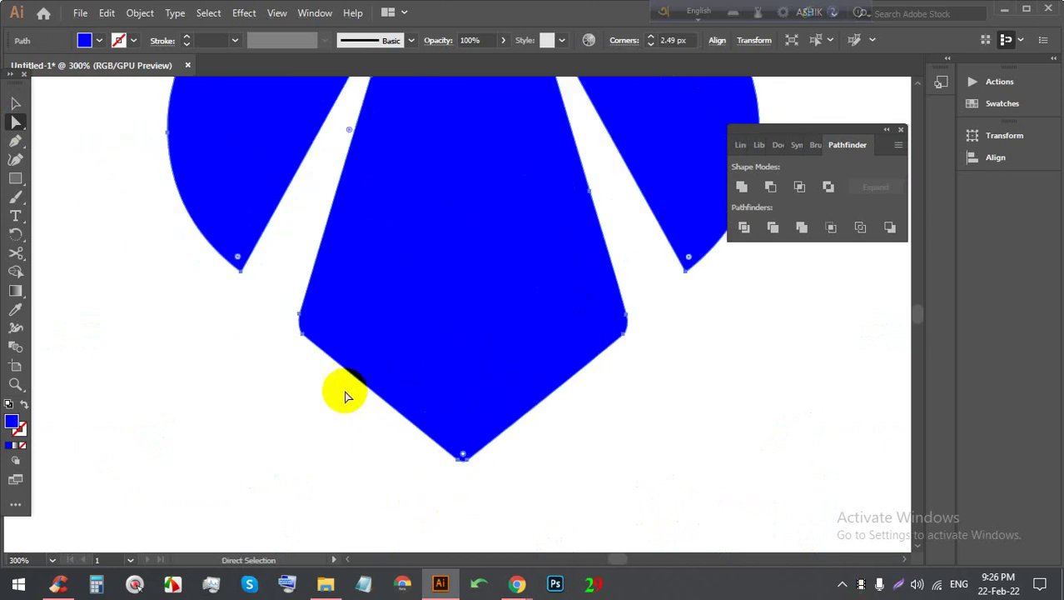
Step: Round the notch above the tail into a noticeably curved corner
scroll(392, 391, "down", 3)
scroll(349, 198, "up", 3)
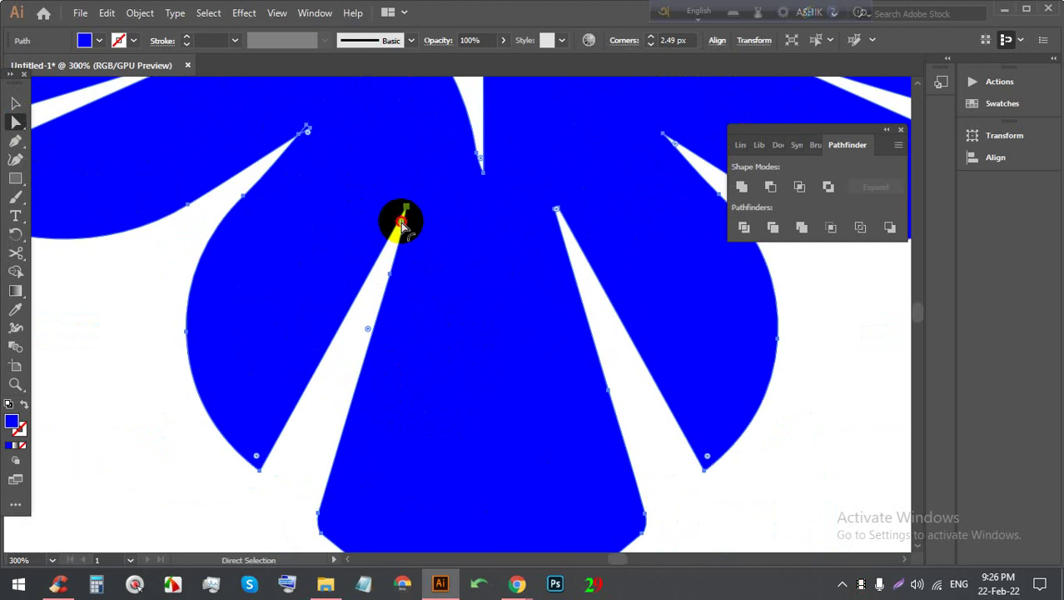
mouse_move(402, 224)
left_mouse_down()
mouse_move(389, 237)
mouse_move(357, 409)
left_mouse_up()
scroll(345, 352, "down", 3)
scroll(427, 268, "up", 2)
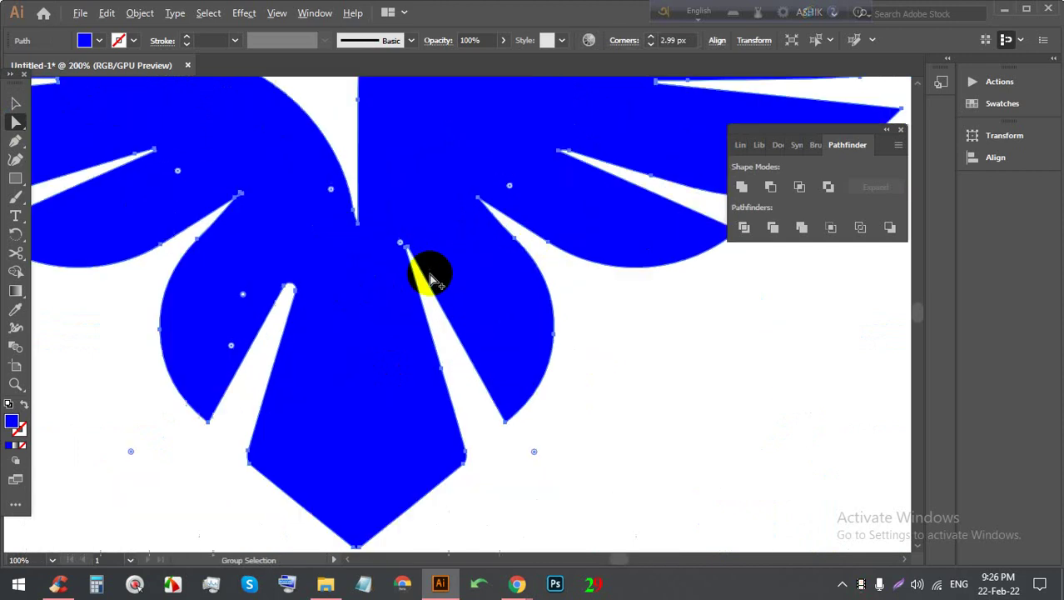
scroll(417, 260, "up", 1)
left_click_drag(396, 239, 463, 349)
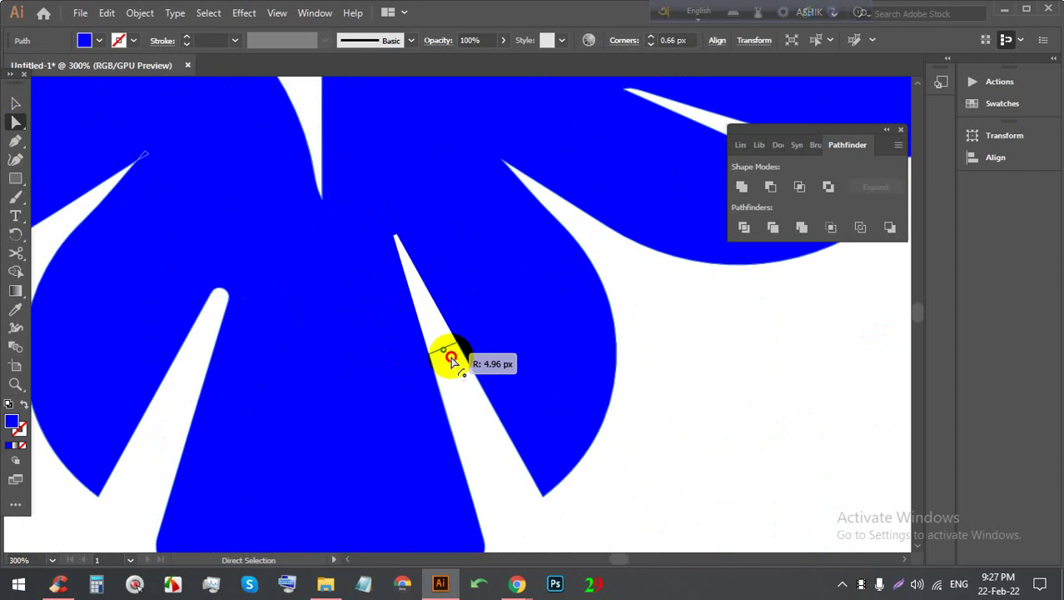
scroll(389, 333, "down", 3)
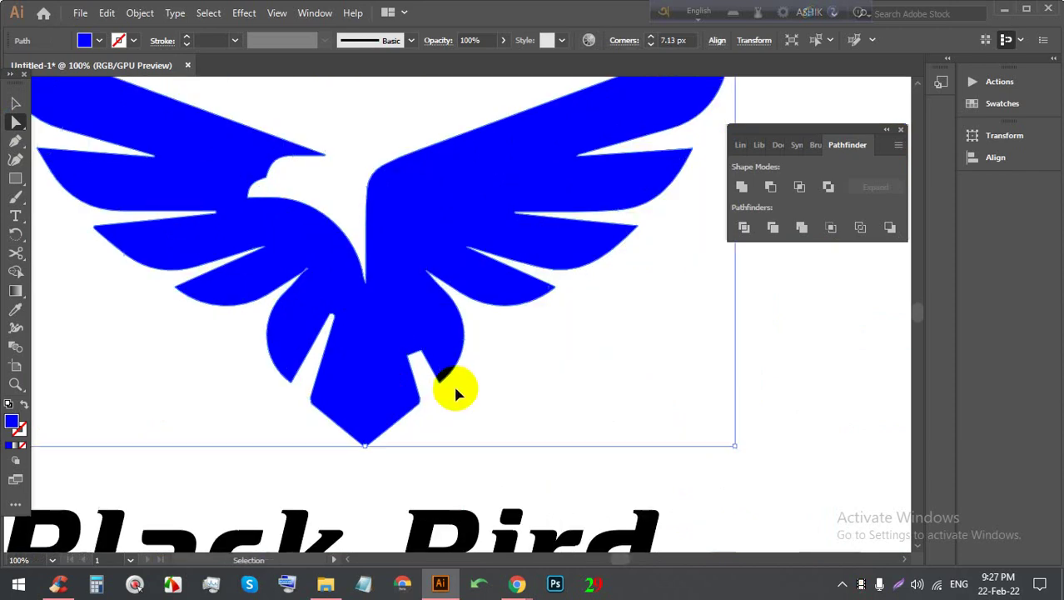
scroll(392, 333, "down", 1)
scroll(124, 148, "up", 3)
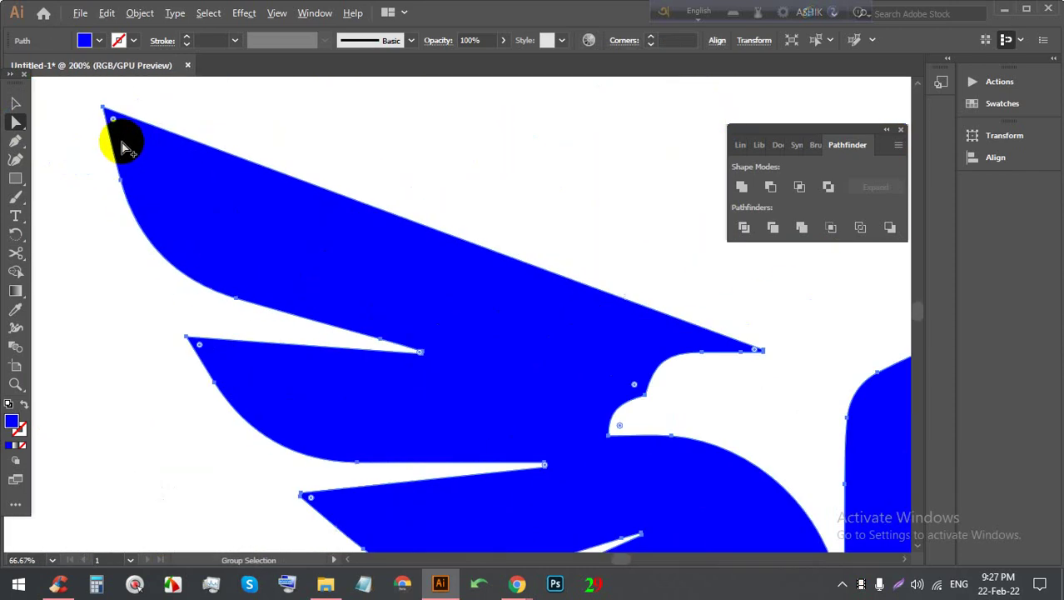
Step: Round off the sharp left wing tip
left_click_drag(116, 125, 214, 231)
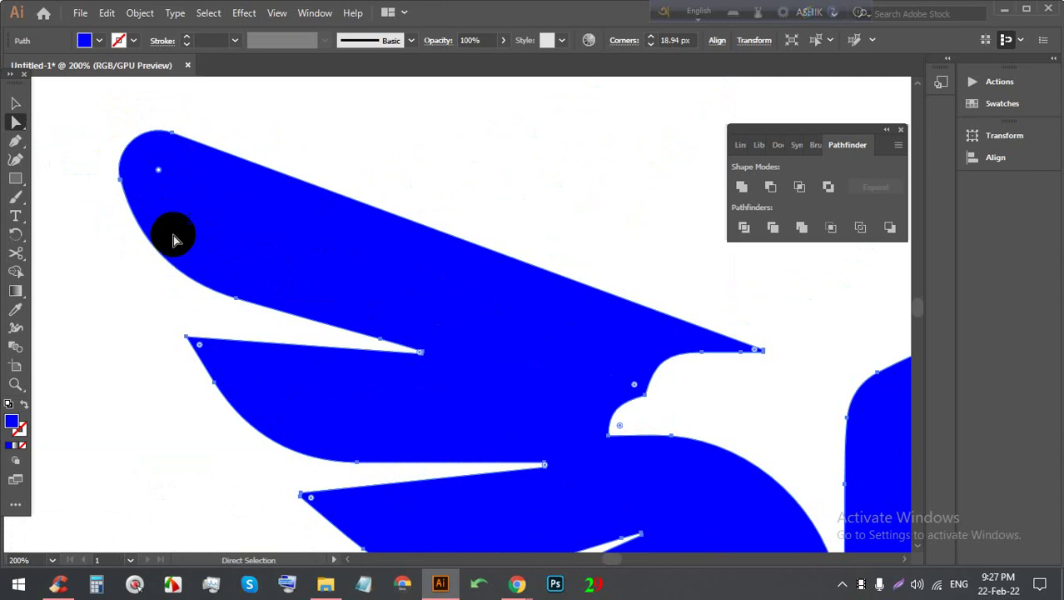
scroll(170, 237, "down", 3)
scroll(614, 204, "up", 2)
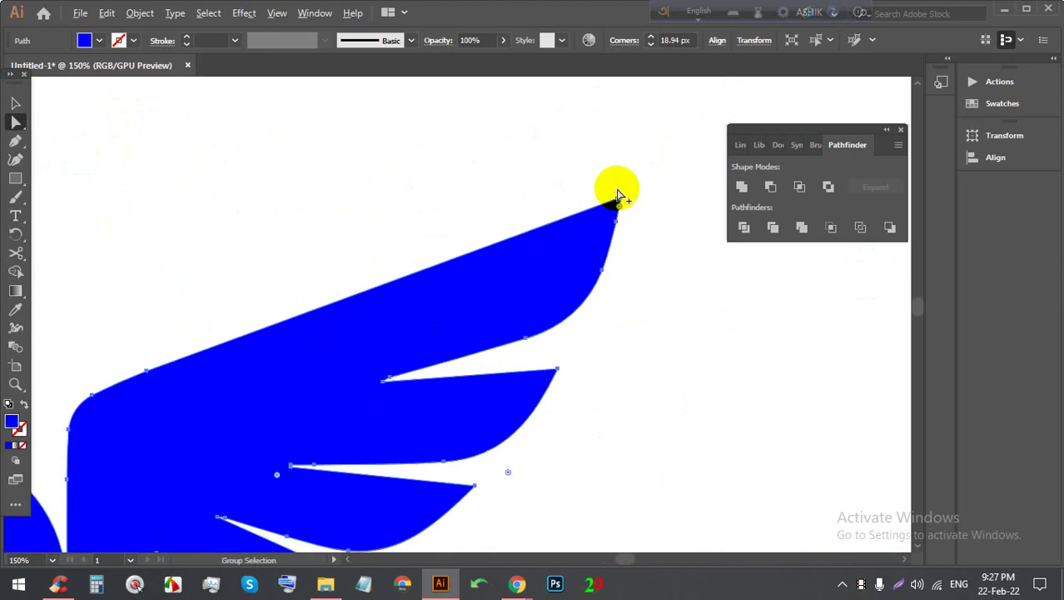
scroll(620, 205, "up", 3)
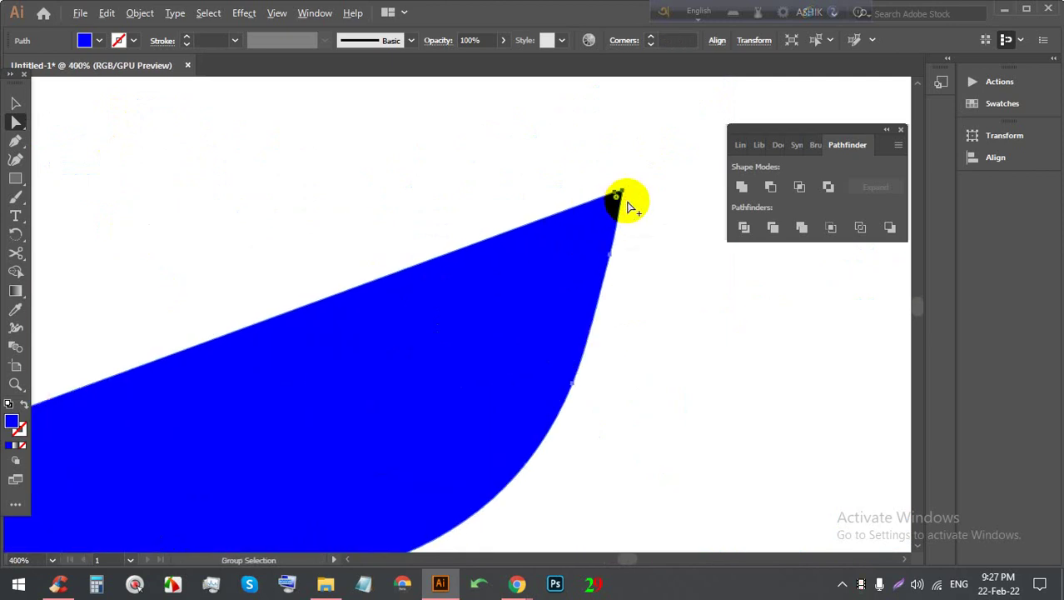
scroll(625, 203, "up", 2)
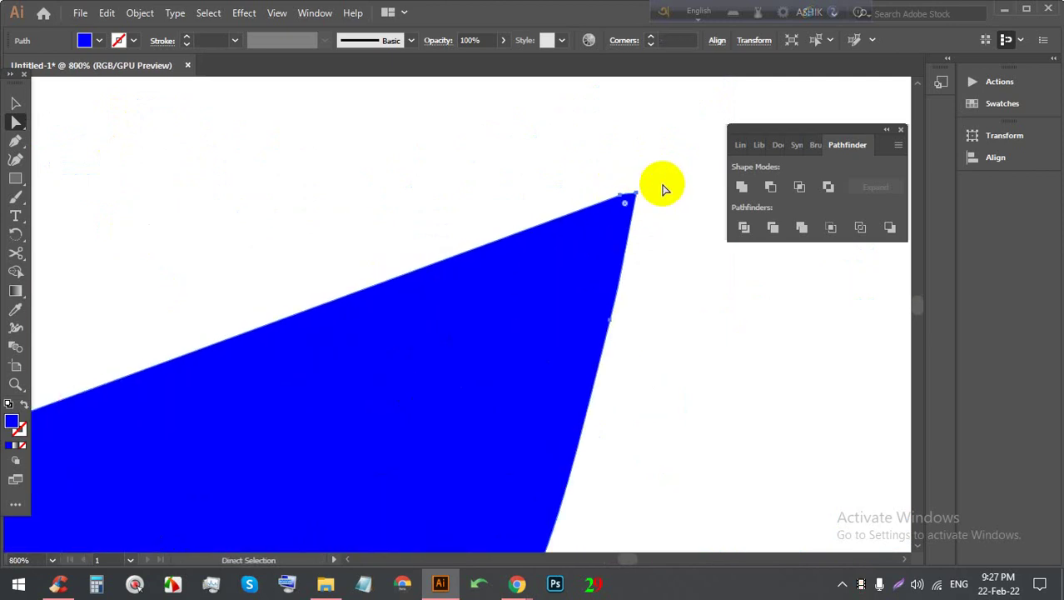
scroll(633, 190, "up", 2)
scroll(645, 208, "up", 2)
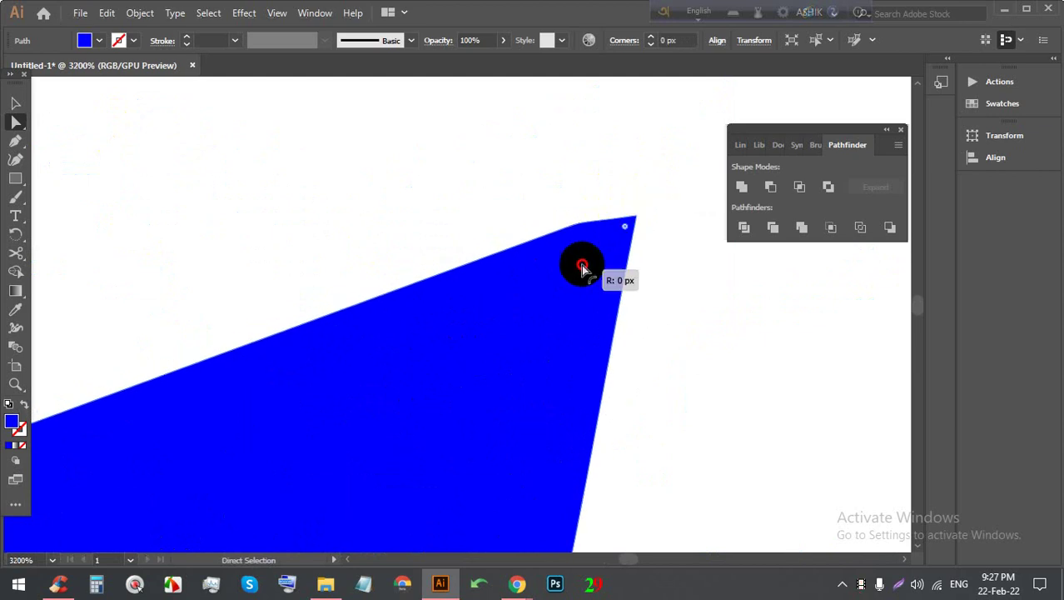
Step: Bring the right wing tip into view and pick its anchor point
left_click_drag(625, 233, 630, 221)
scroll(631, 222, "up", 2)
left_click_drag(683, 167, 499, 343)
scroll(504, 208, "down", 3)
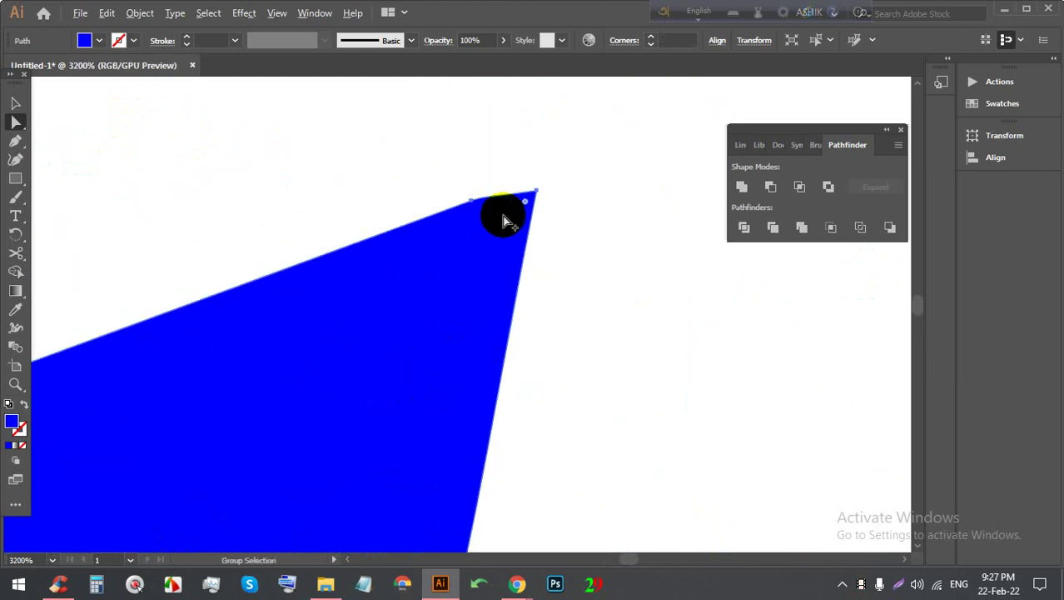
scroll(521, 213, "down", 2)
left_click(494, 183)
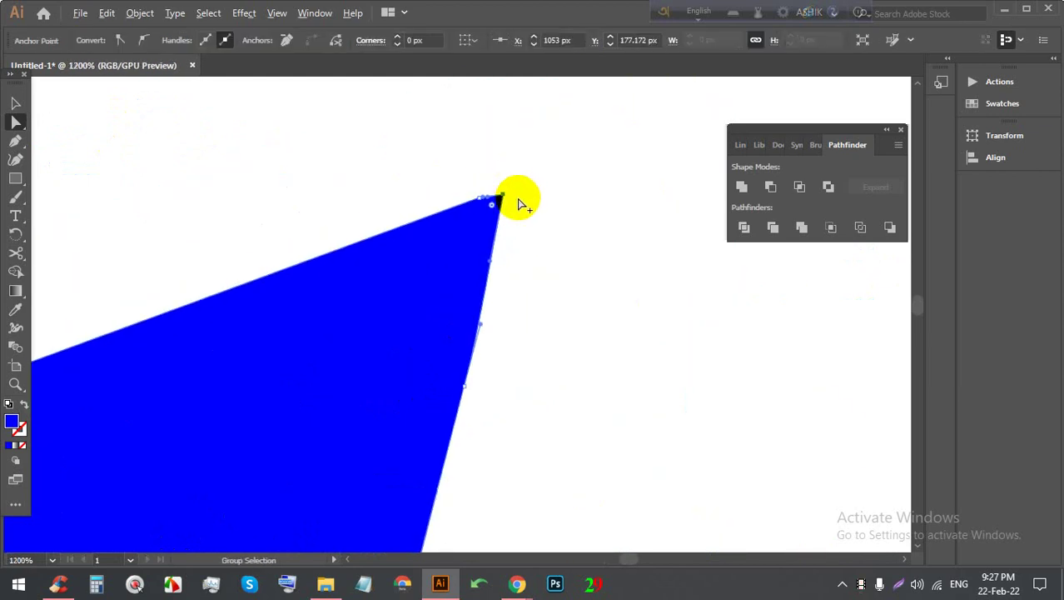
scroll(499, 208, "down", 1)
scroll(549, 121, "down", 1)
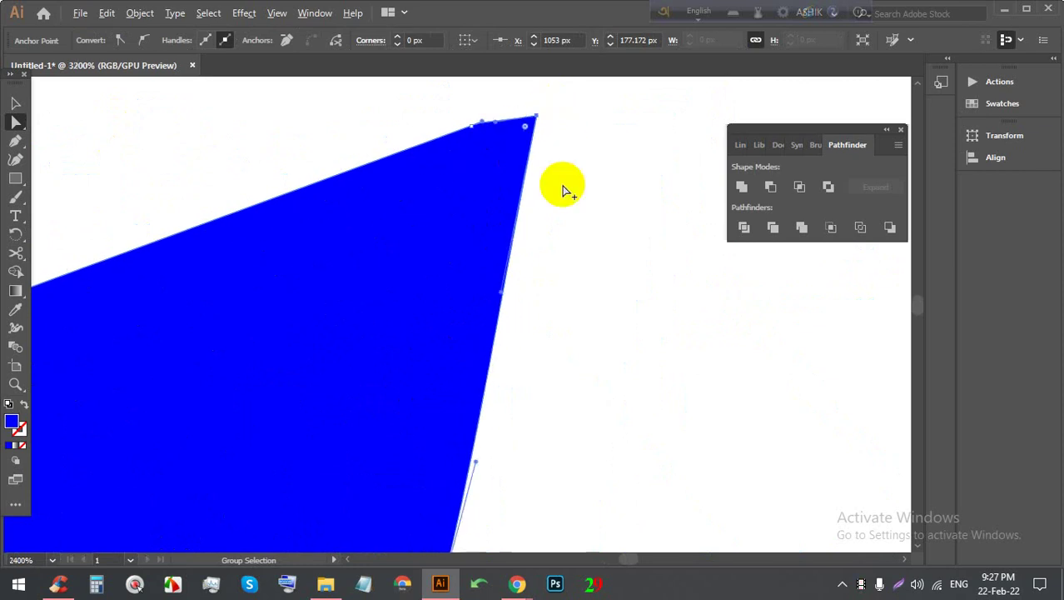
scroll(563, 186, "down", 2)
scroll(563, 186, "down", 2)
scroll(562, 192, "down", 2)
scroll(563, 193, "down", 3)
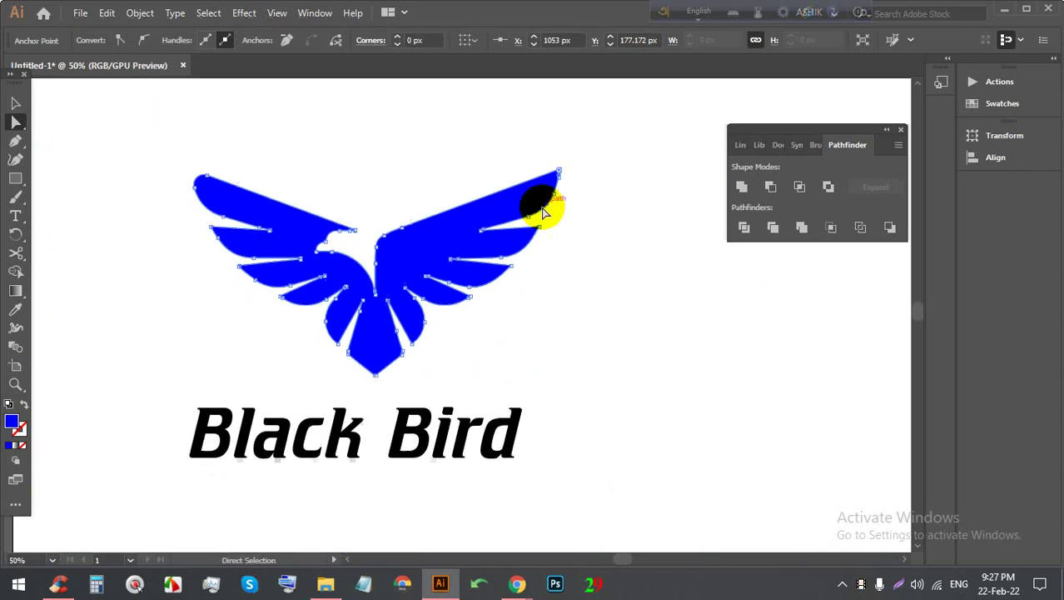
scroll(345, 238, "up", 1)
scroll(368, 250, "down", 1)
Step: Select the eagle together with the 'Black Bird' text as whole objects
left_click(438, 296, "ctrl")
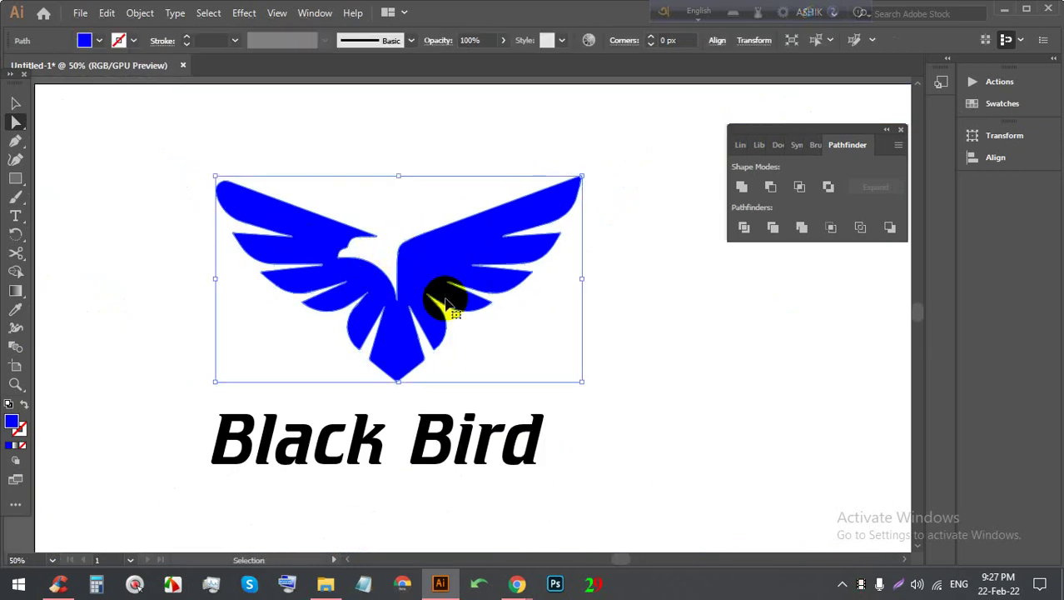
left_click(464, 287)
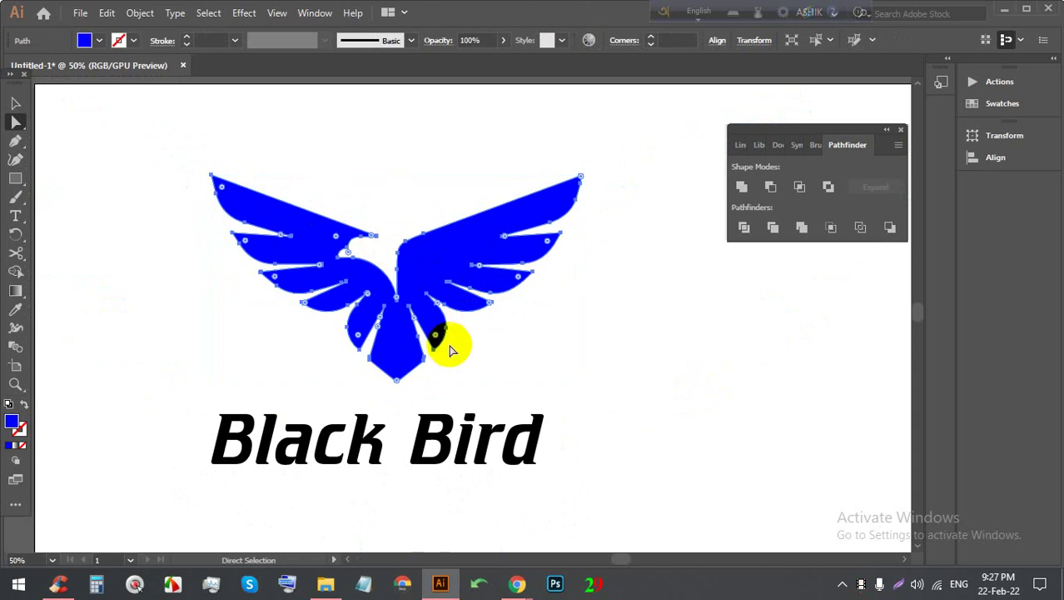
left_click(12, 105)
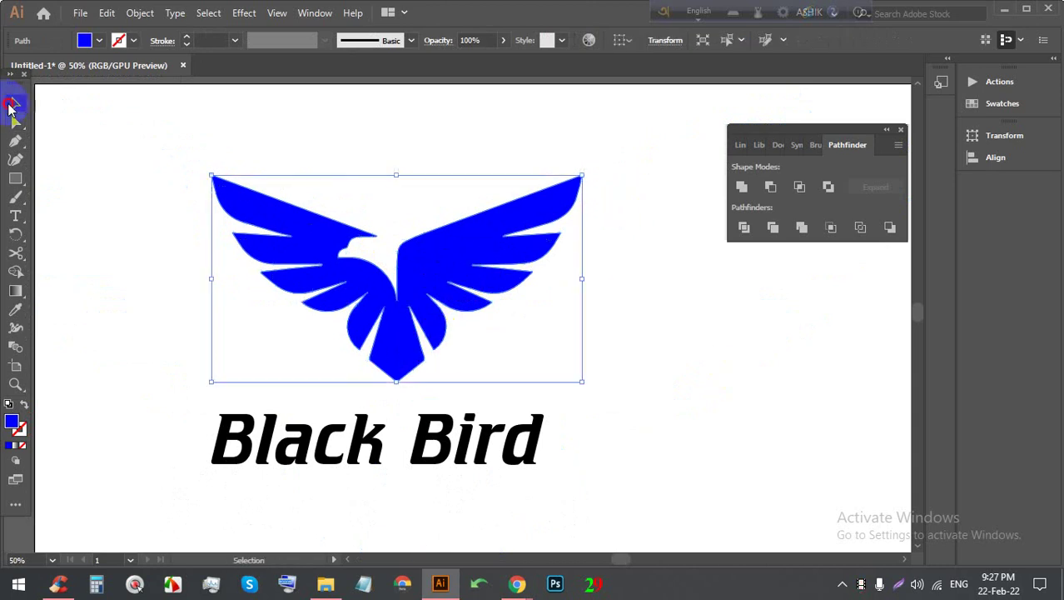
scroll(447, 231, "down", 1, "alt")
scroll(451, 237, "down", 1, "alt")
scroll(463, 243, "down", 1, "alt")
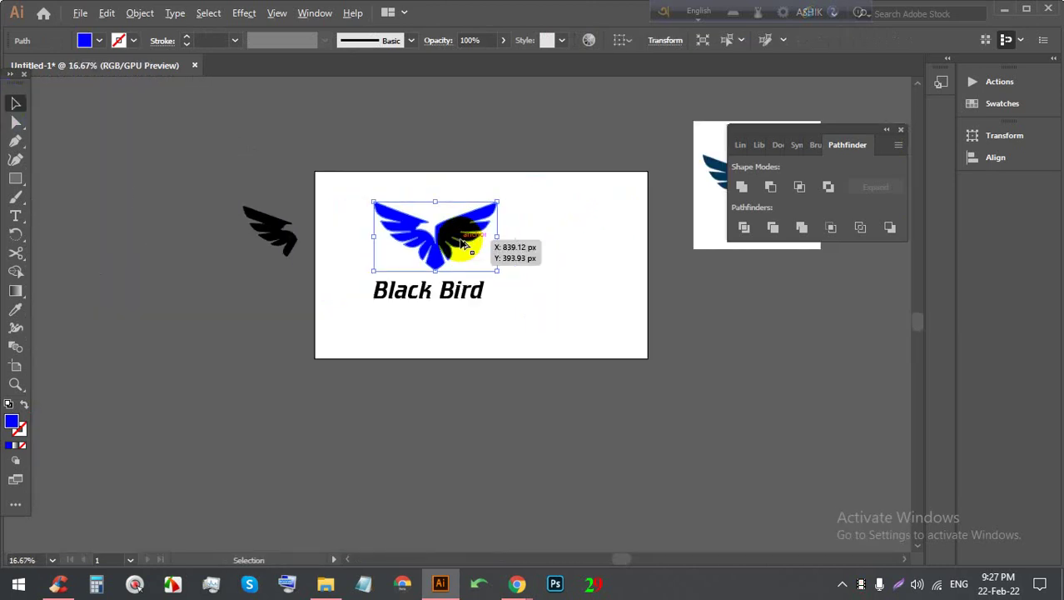
scroll(456, 249, "up", 1, "alt")
scroll(541, 262, "down", 1, "alt")
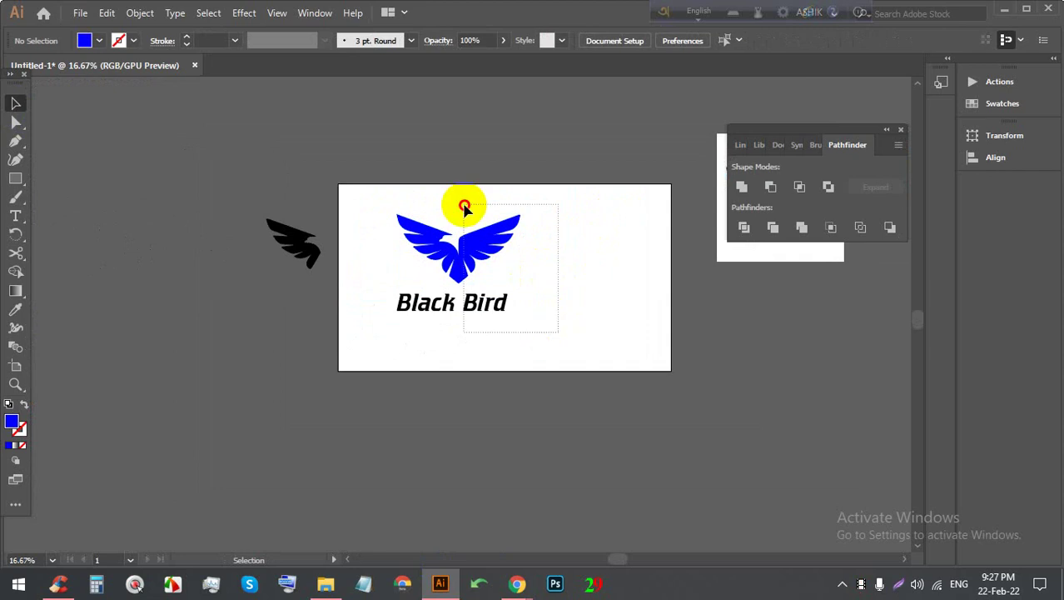
mouse_move(542, 262)
left_mouse_down()
mouse_move(468, 249)
mouse_move(166, 313)
left_mouse_up()
Step: Move the logo left off the artboard, then bring Chrome forward and dismiss its download bar
left_click(582, 517)
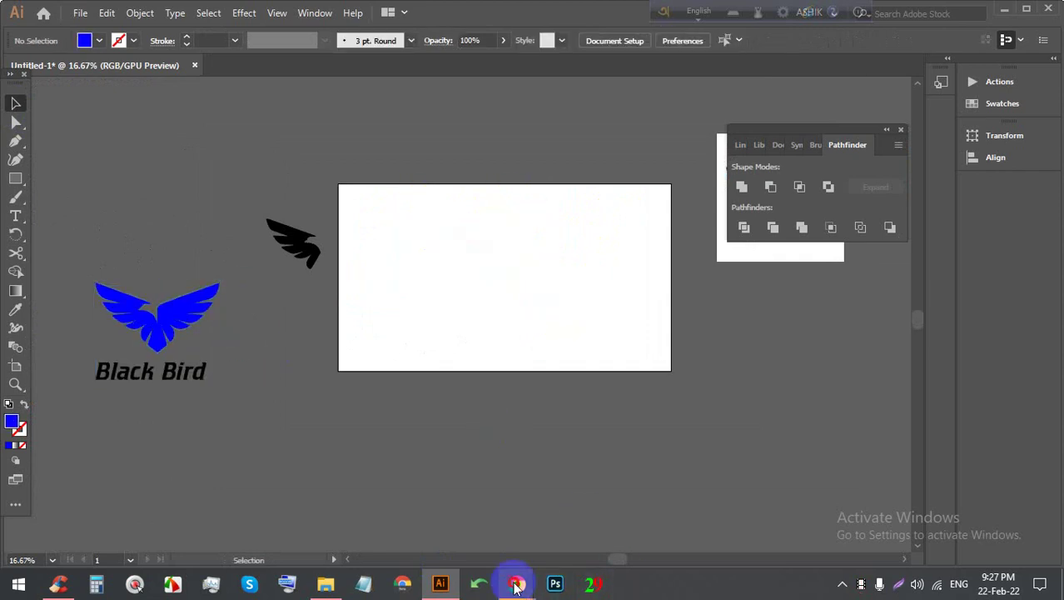
left_click(497, 543)
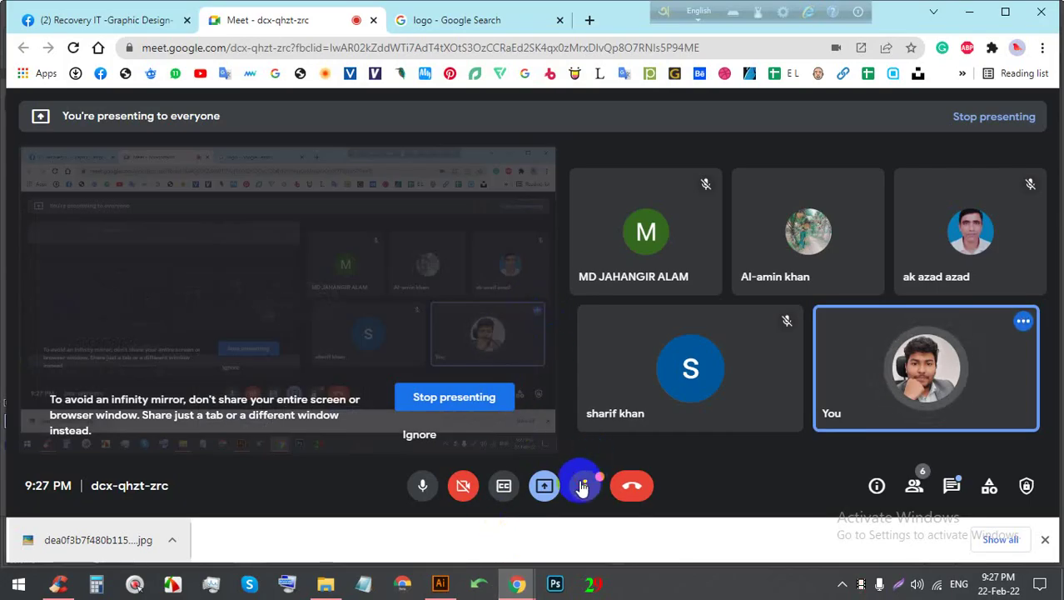
left_click(584, 485)
left_click(585, 485)
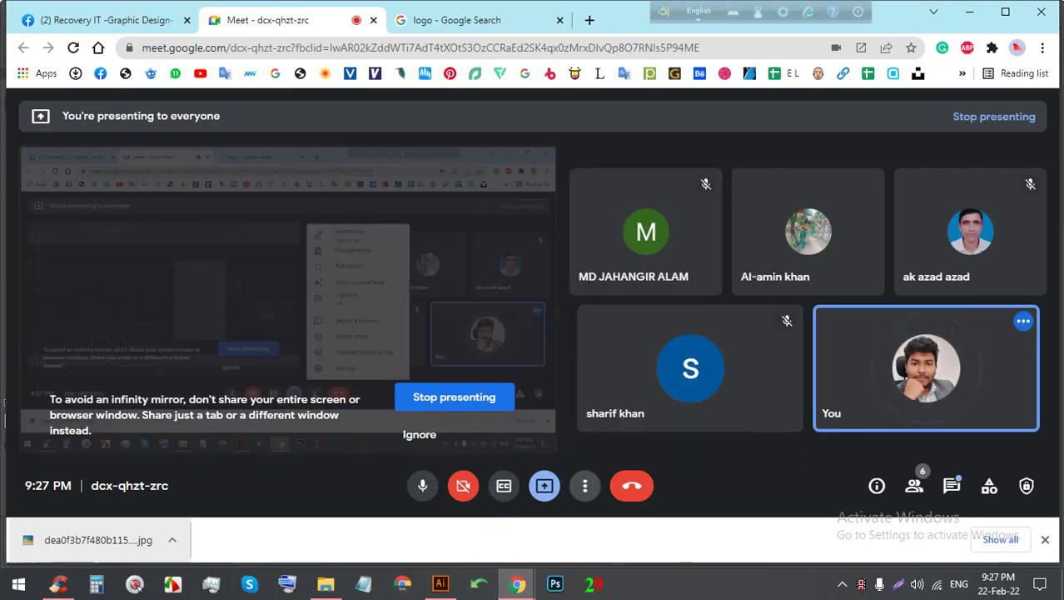
left_click(1045, 539)
Step: Replace the logo image search with a Google image search for 'bird'
left_click(427, 10)
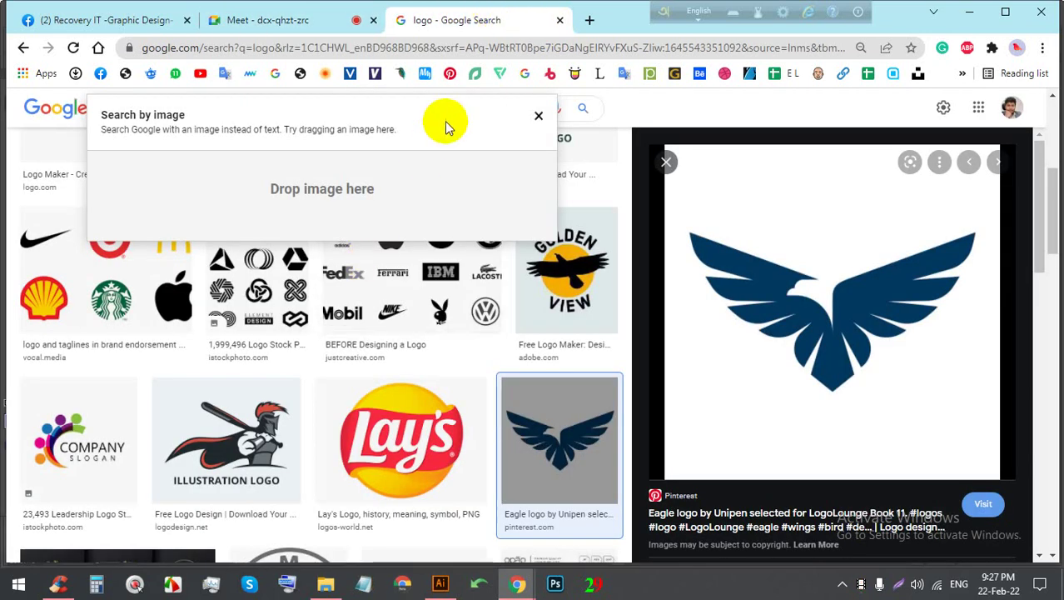
left_click(538, 116)
left_click(412, 111)
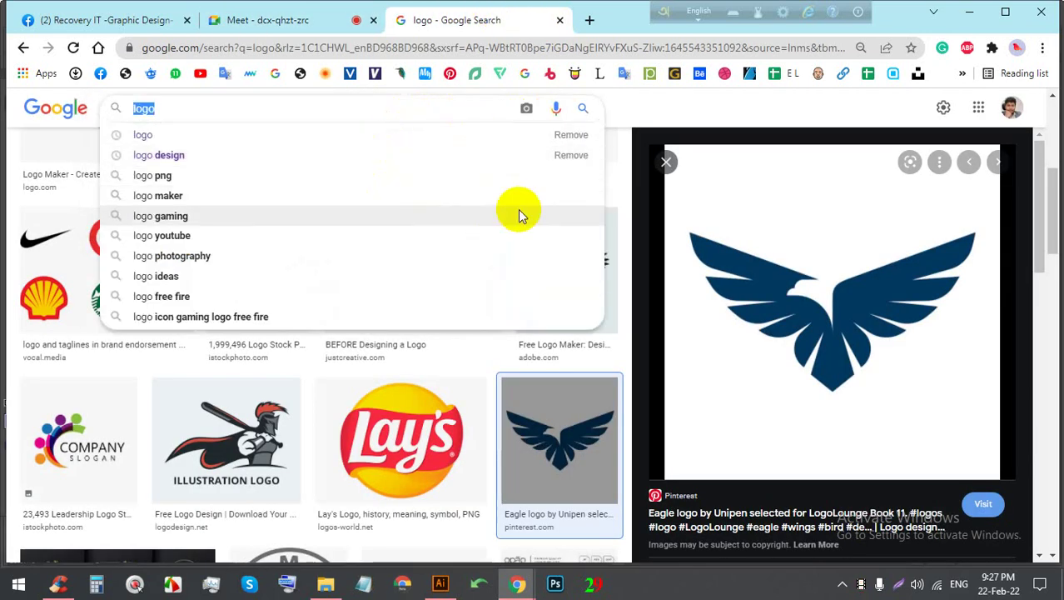
type("ird")
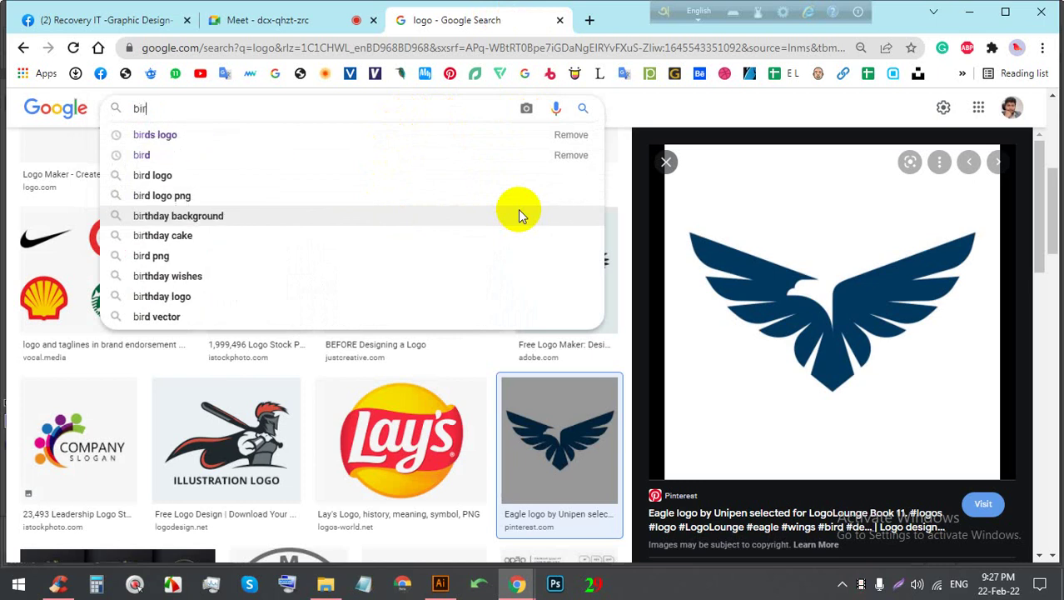
key("Return")
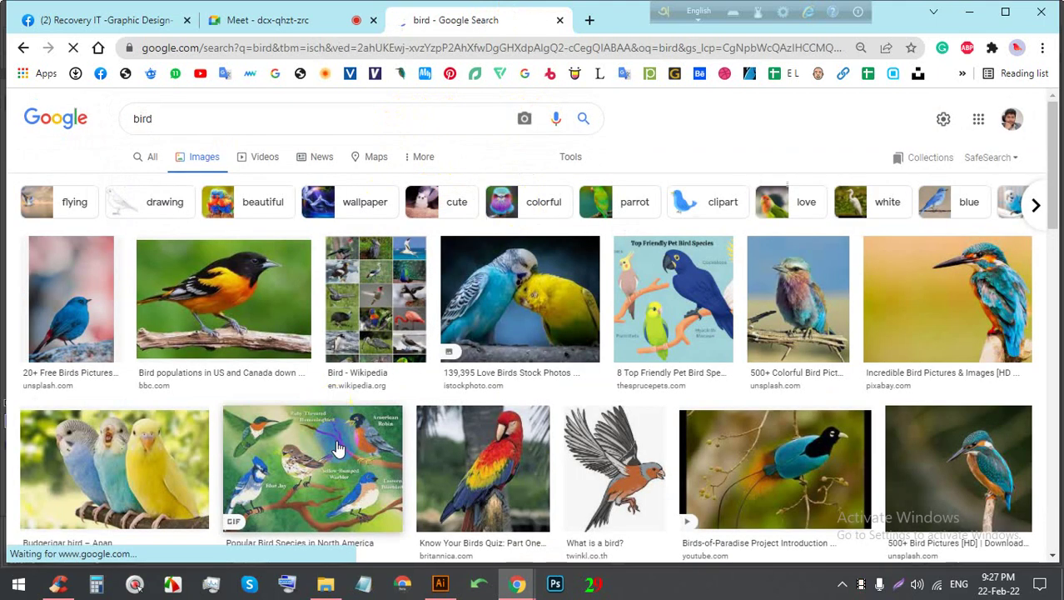
Step: Save the orange-and-black bird photo and drag it onto the Illustrator artboard
left_click(242, 304)
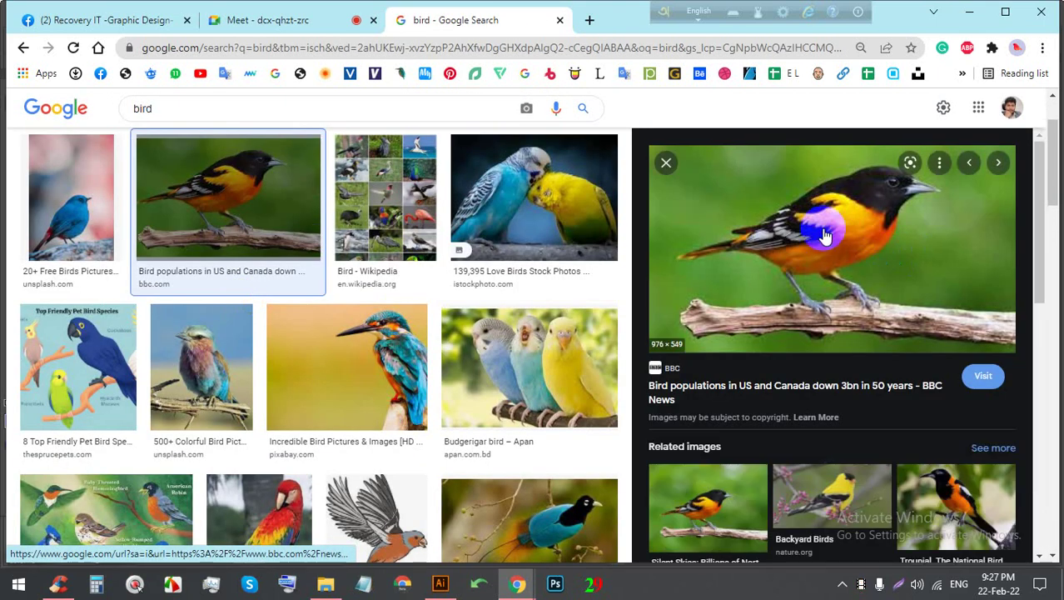
right_click(765, 174)
left_click(814, 340)
key("Return")
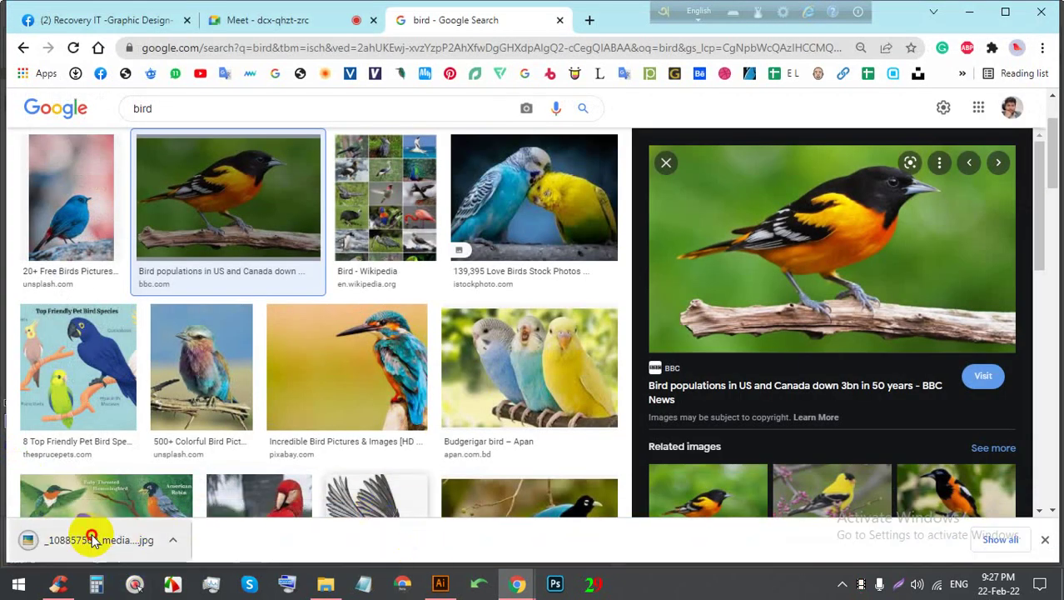
left_click_drag(87, 537, 472, 304)
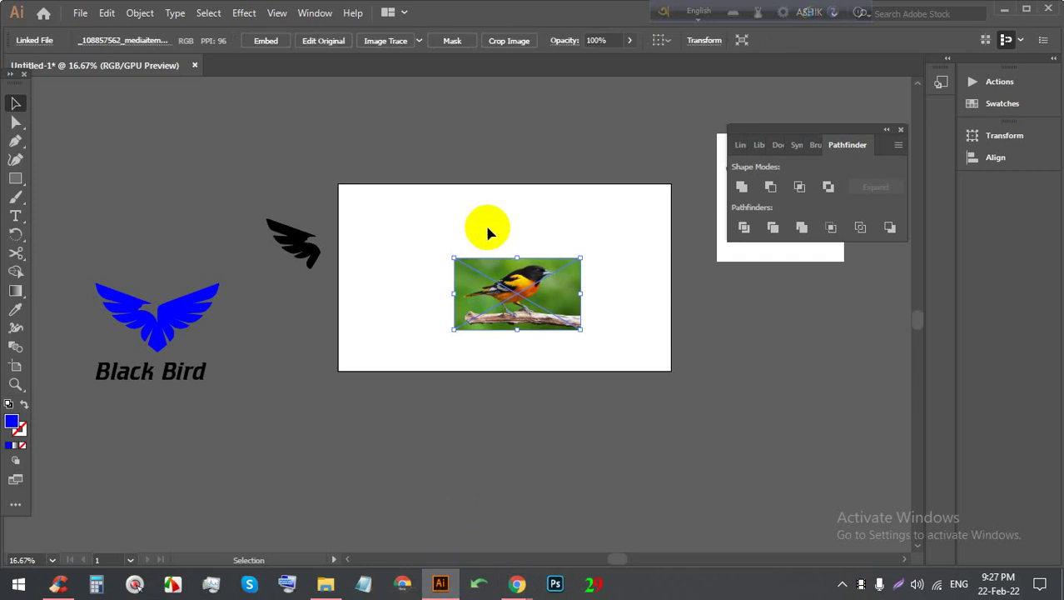
Step: Position the placed bird photo and embed it in the document
scroll(416, 220, "down", 2)
left_click(539, 212)
key("Delete")
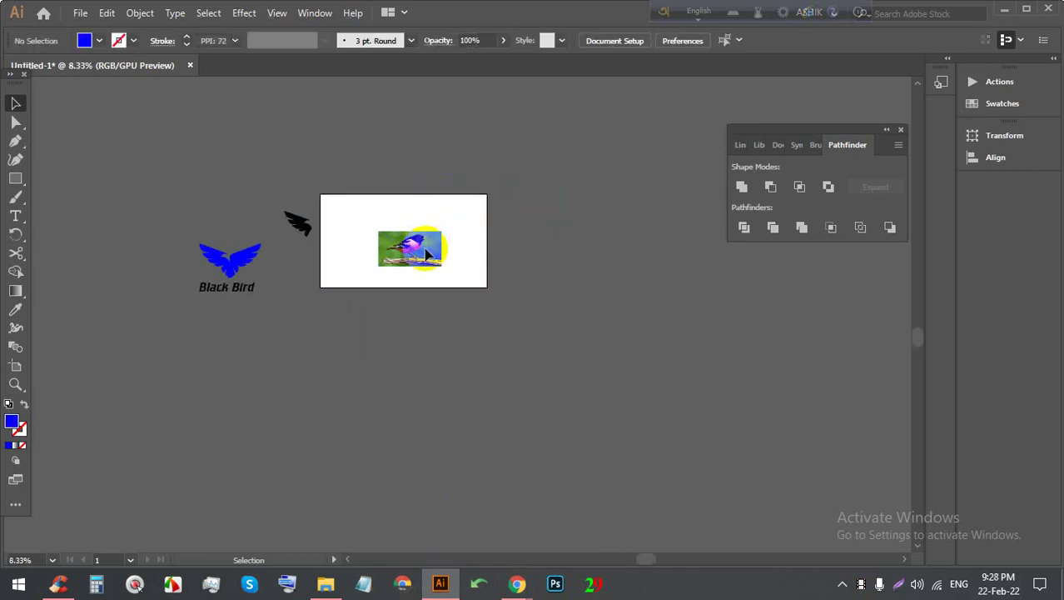
left_click_drag(429, 241, 539, 132)
scroll(571, 136, "up", 4)
left_click_drag(331, 109, 356, 137)
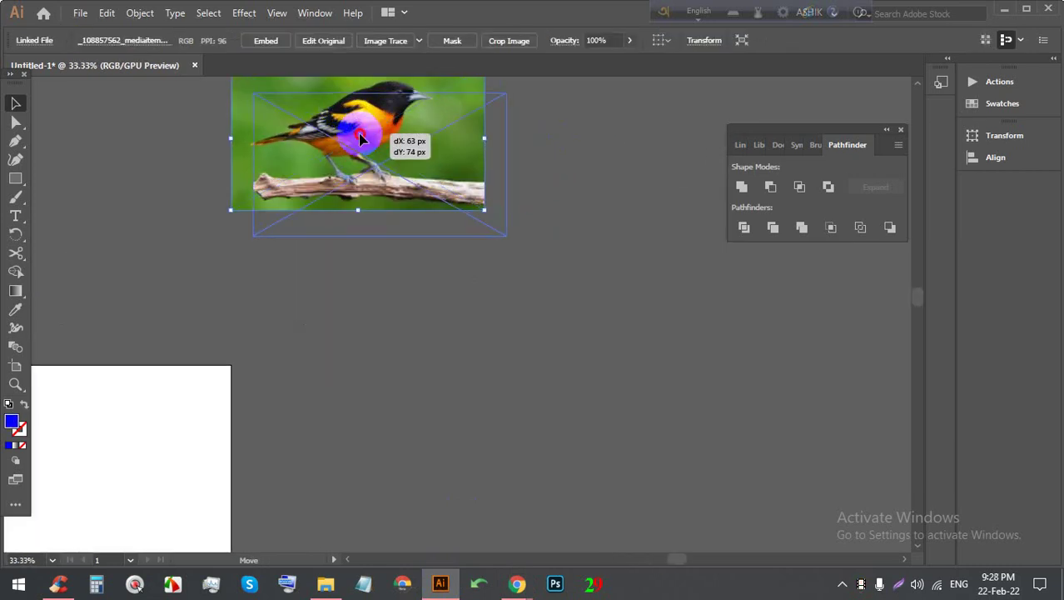
left_click(268, 41)
Step: Enlarge the photo, copy it to the right, and repeat both as additional rows
scroll(285, 179, "down", 2)
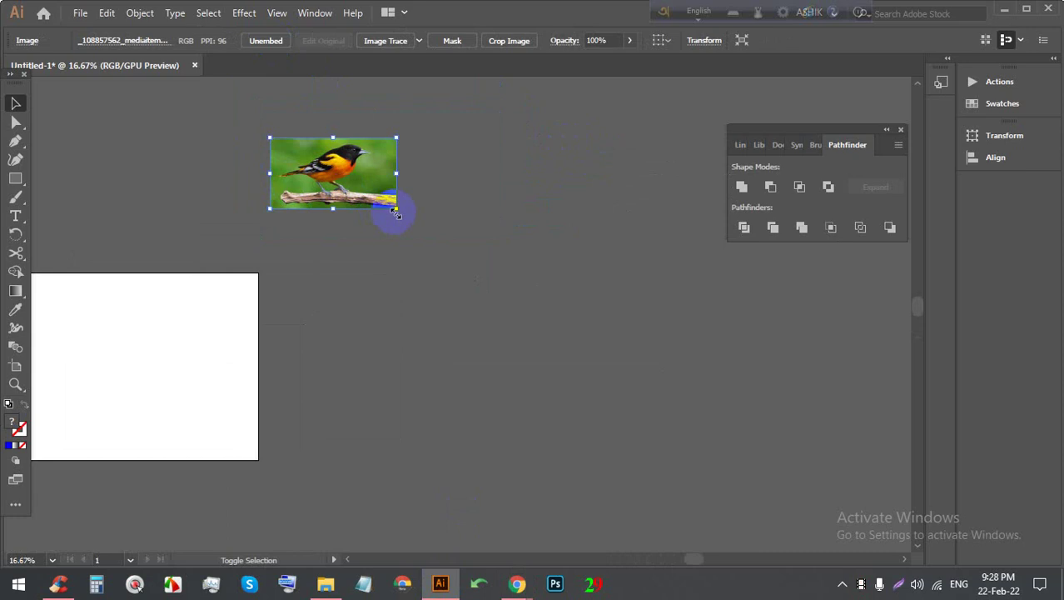
left_click_drag(396, 214, 426, 224)
mouse_move(371, 189)
left_mouse_down()
mouse_move(510, 192)
mouse_move(453, 233)
left_mouse_up()
left_click(486, 252)
key("ctrl+a")
key("ctrl+minus")
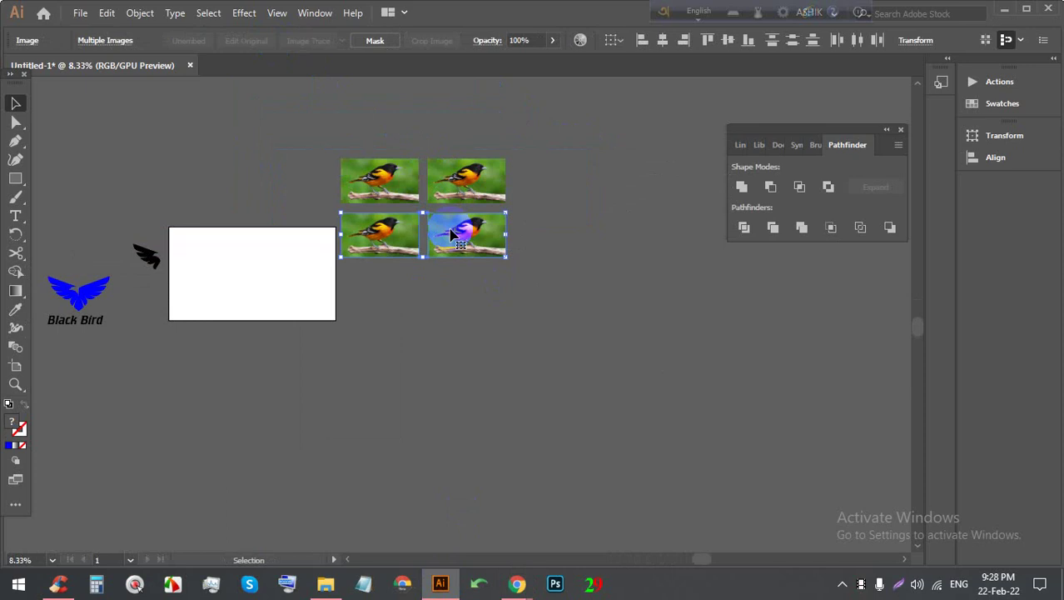
key("ctrl+d")
key("ctrl+d")
key("ctrl+d")
key("ctrl+d")
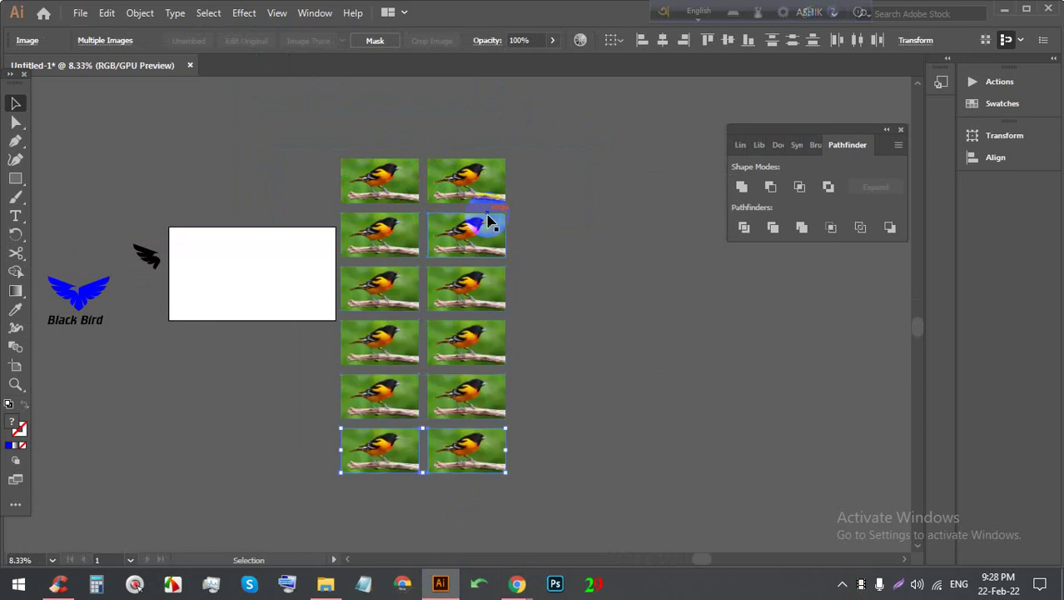
Step: Move one photo above the grid and enlarge it to about 1833 × 1031 px
left_click_drag(452, 442, 417, 112)
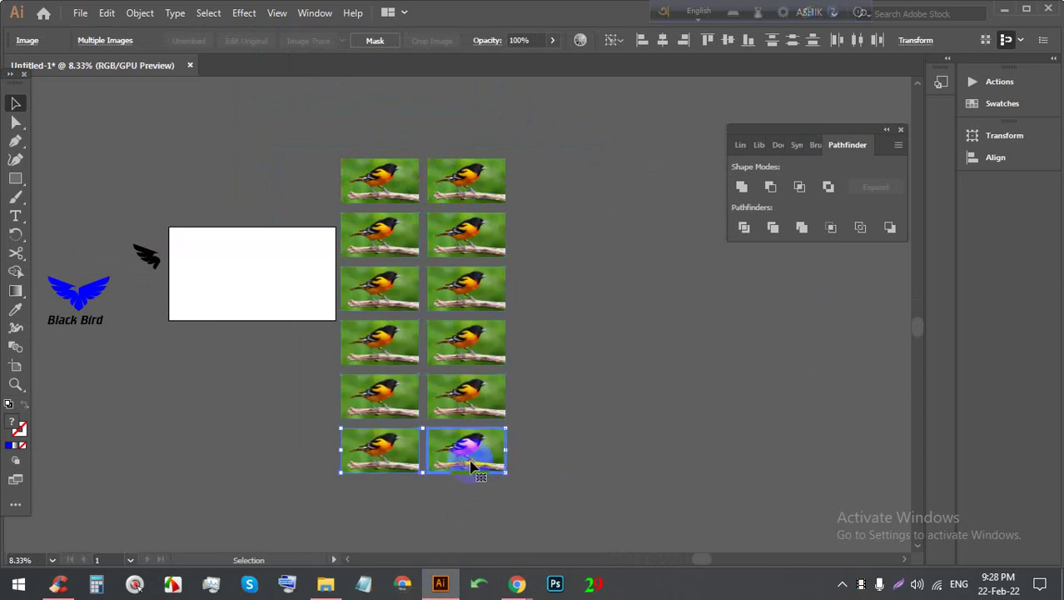
key("ctrl+z")
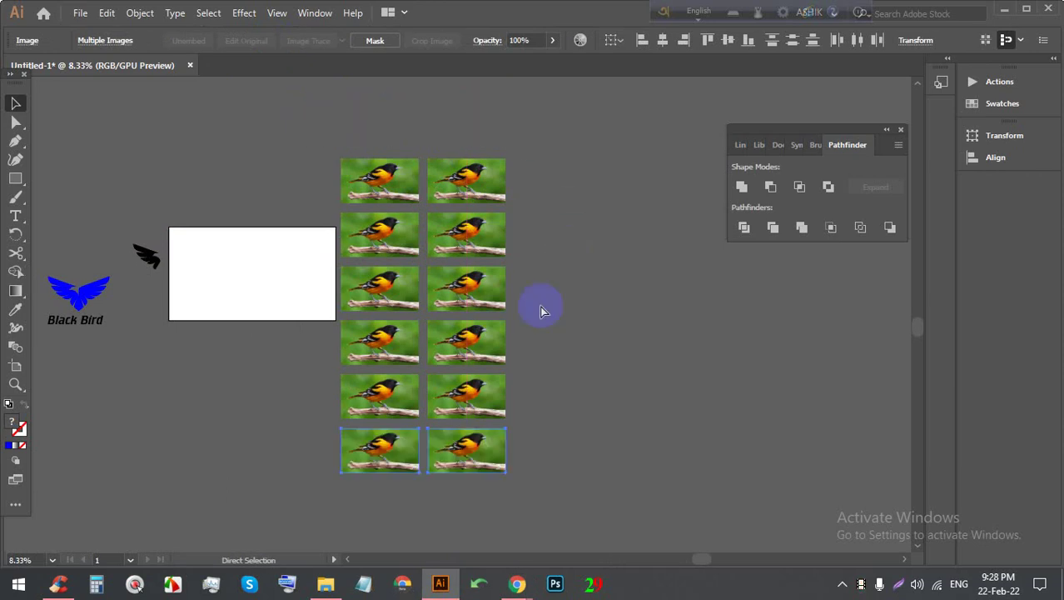
left_click(542, 309)
left_click_drag(466, 450, 381, 100)
scroll(440, 243, "up", 3)
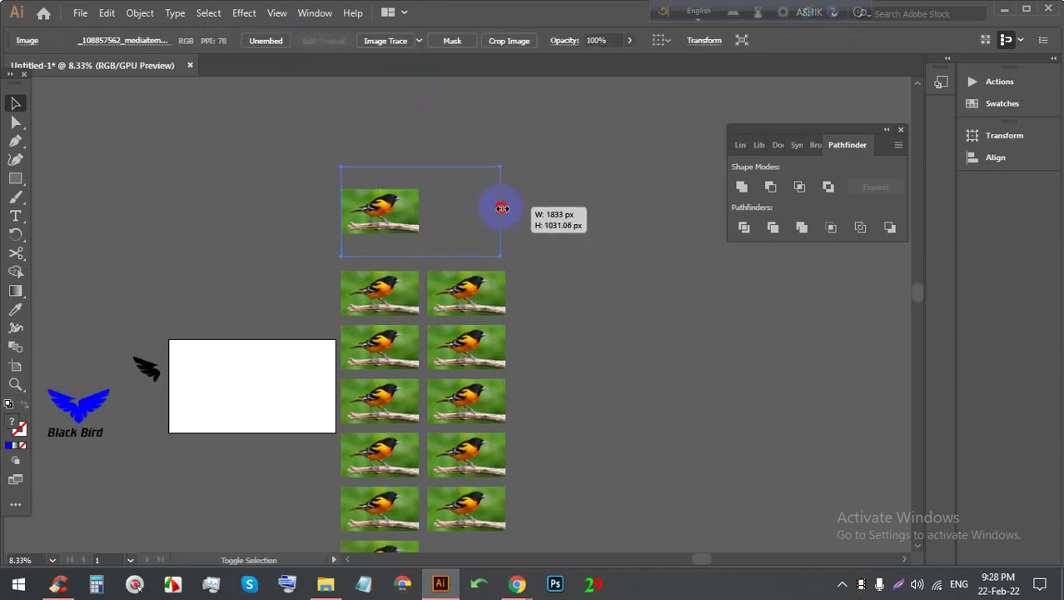
left_click_drag(418, 213, 505, 210)
Step: Deselect the enlarged copy and select one bird photo in the grid
left_click(548, 234)
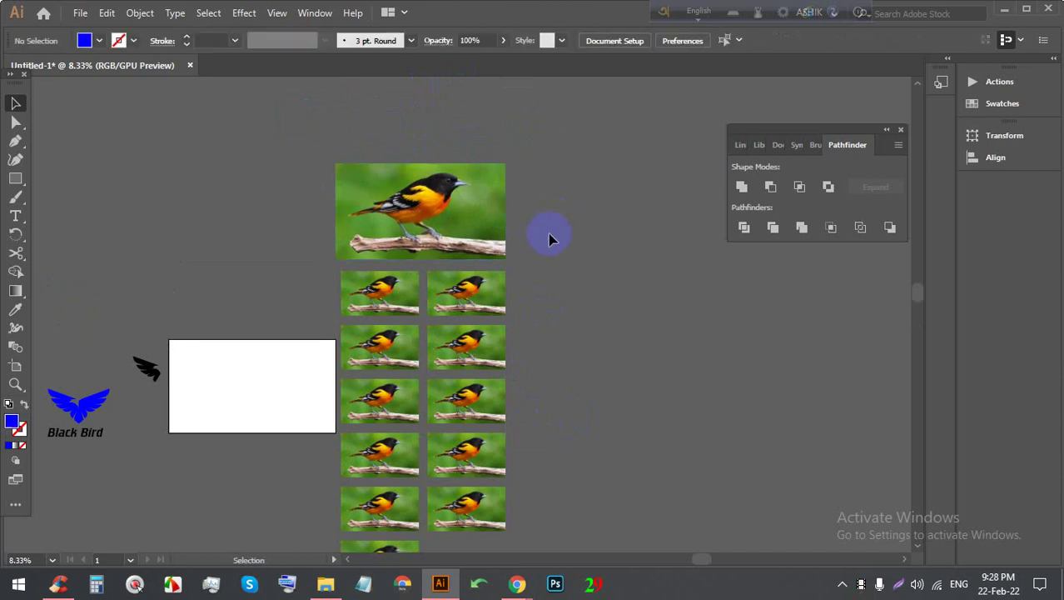
scroll(400, 250, "up", 2)
scroll(416, 412, "up", 1)
scroll(394, 345, "down", 1)
scroll(375, 174, "down", 2)
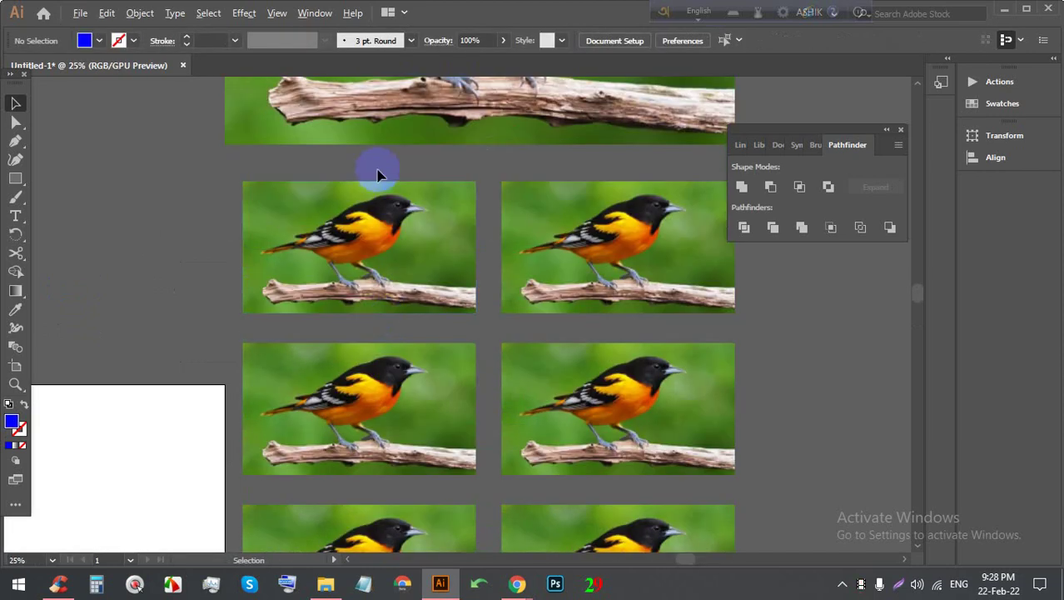
scroll(376, 174, "up", 2)
scroll(395, 173, "up", 1)
scroll(399, 179, "down", 1)
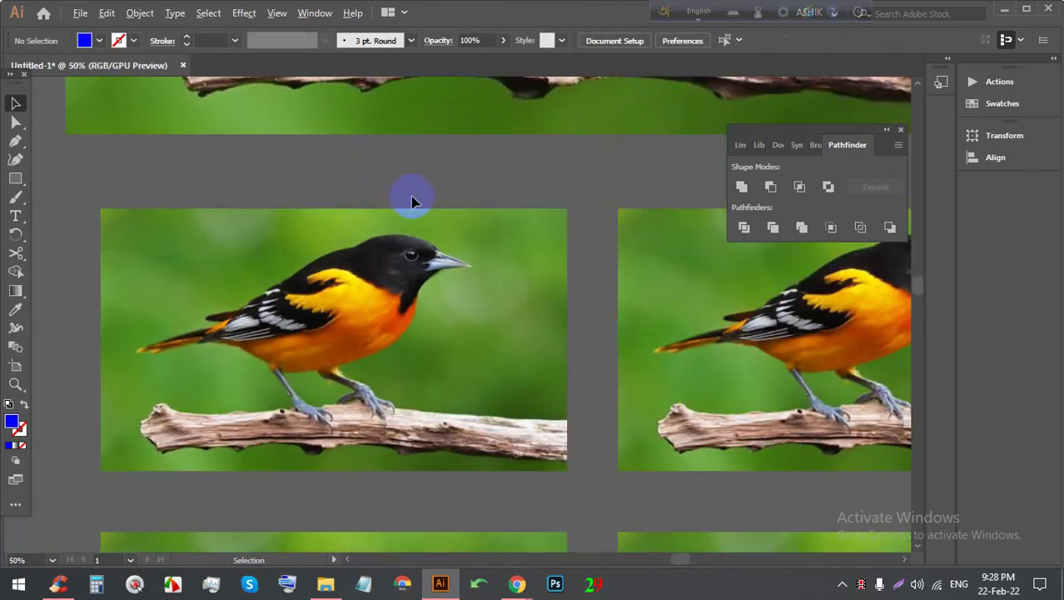
left_click(383, 242)
Step: Choose the High Fidelity Photo Image Trace preset for the selected photo
left_click(420, 41)
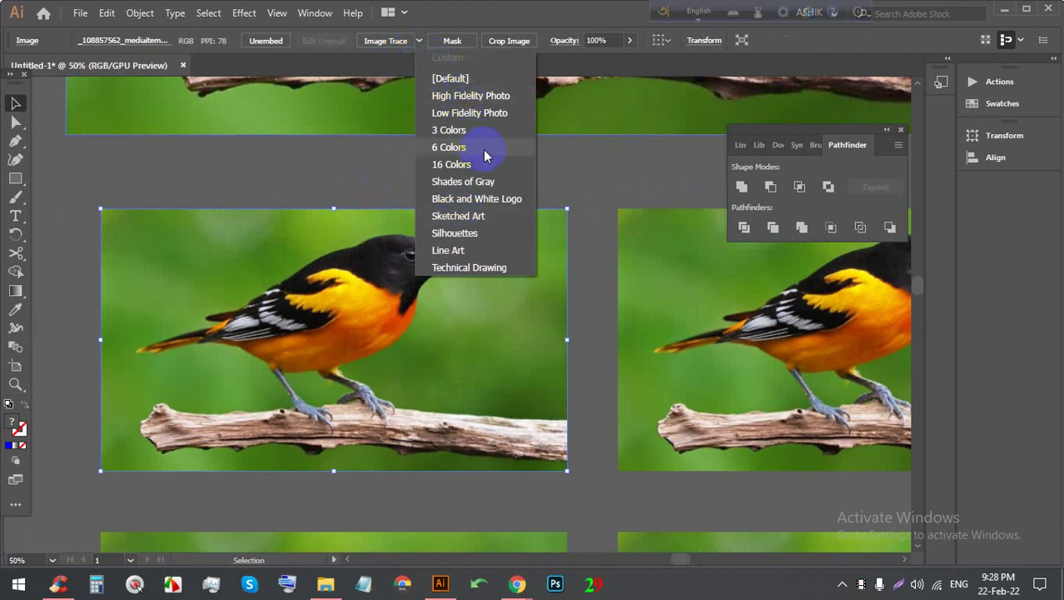
left_click(468, 96)
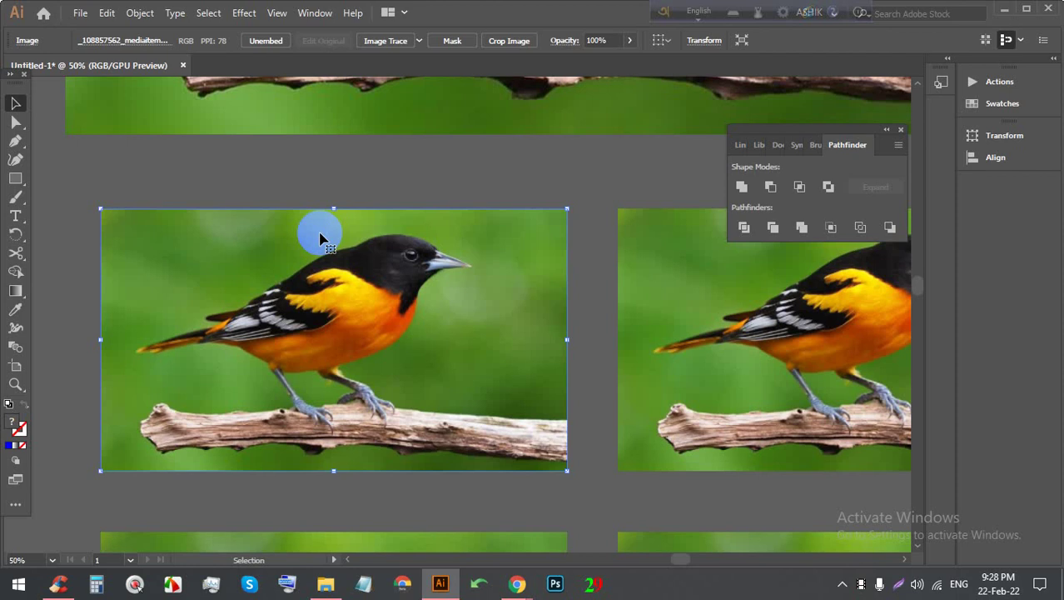
left_click(420, 40)
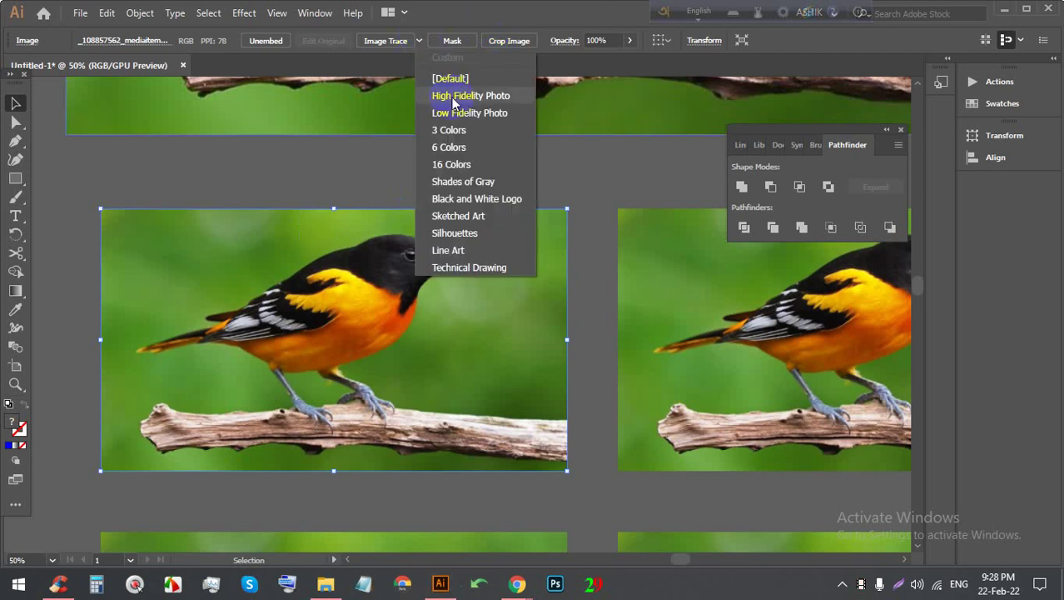
left_click(454, 98)
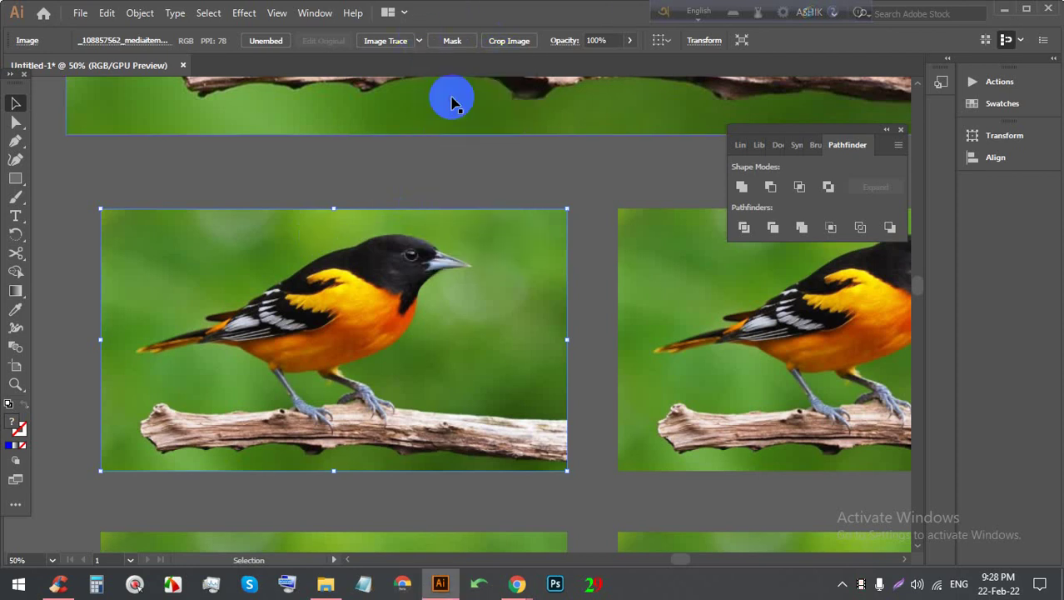
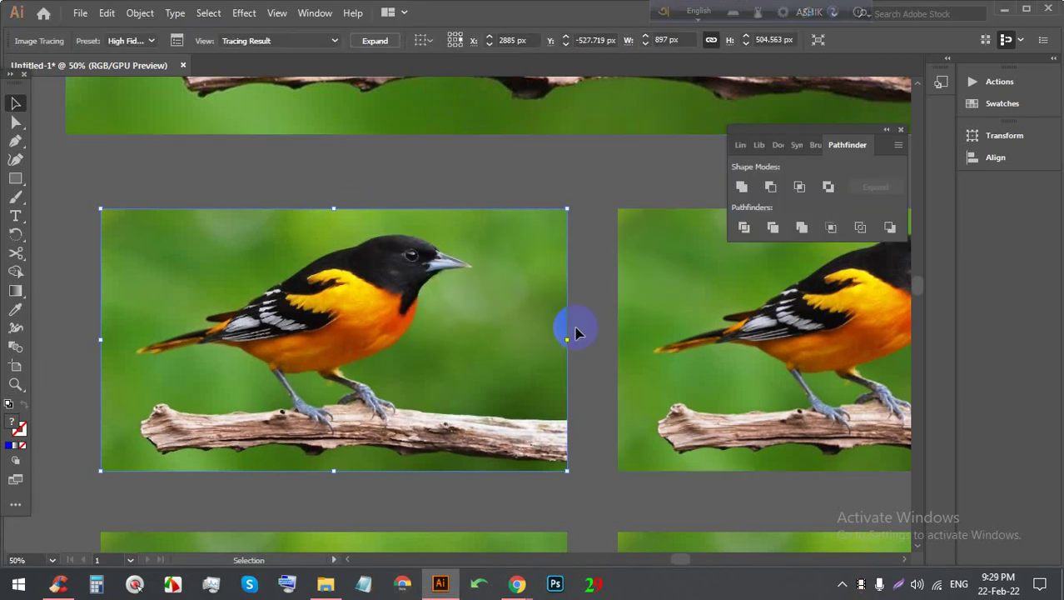
Step: Expand the first bird's High Fidelity trace into editable vector paths, then deselect it
scroll(440, 273, "up", 2)
scroll(380, 219, "up", 1)
scroll(400, 219, "up", 2)
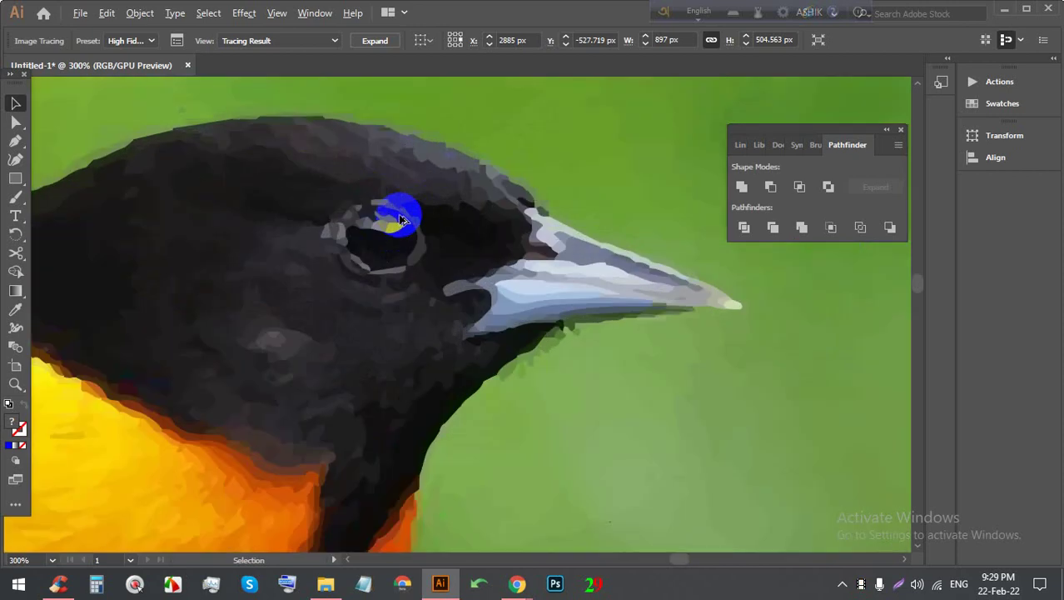
scroll(399, 219, "down", 2)
scroll(403, 204, "down", 2)
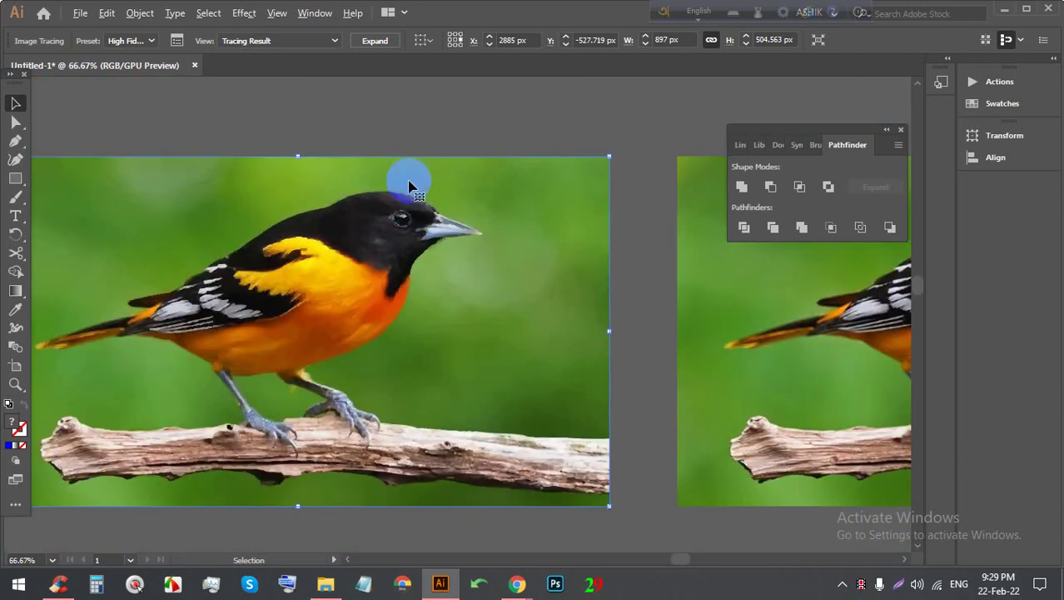
left_click(375, 41)
left_click(273, 124)
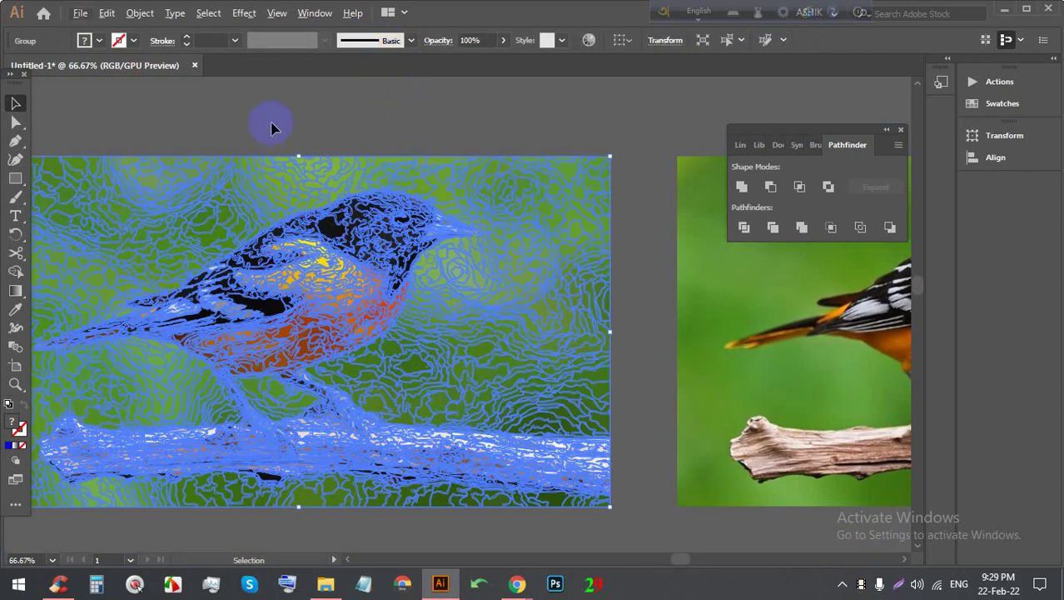
scroll(342, 220, "up", 2)
scroll(383, 213, "down", 3)
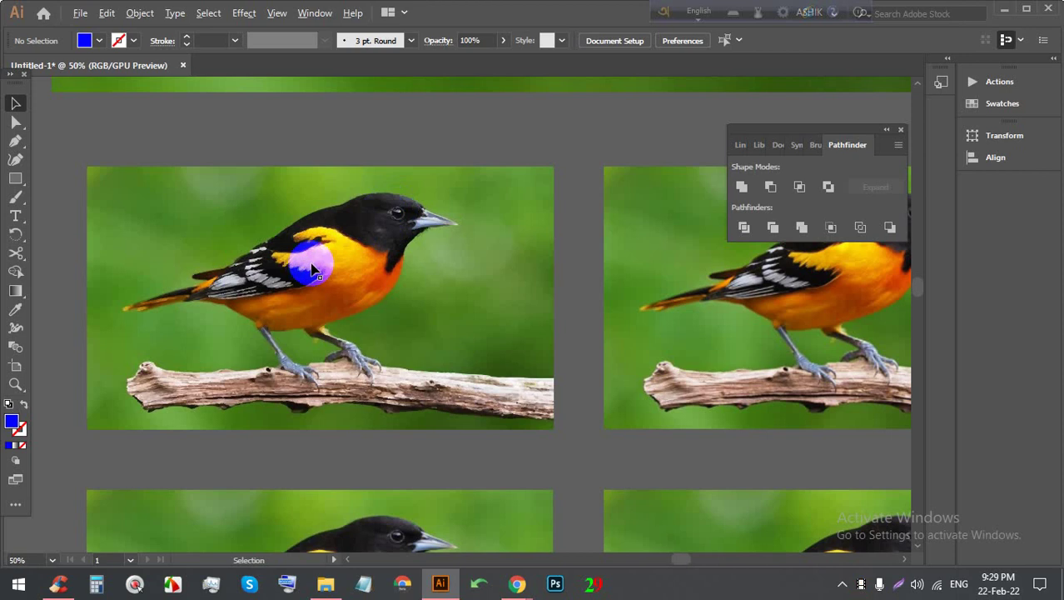
scroll(381, 215, "down", 2)
scroll(392, 210, "up", 4)
scroll(415, 200, "up", 2)
scroll(421, 201, "down", 2)
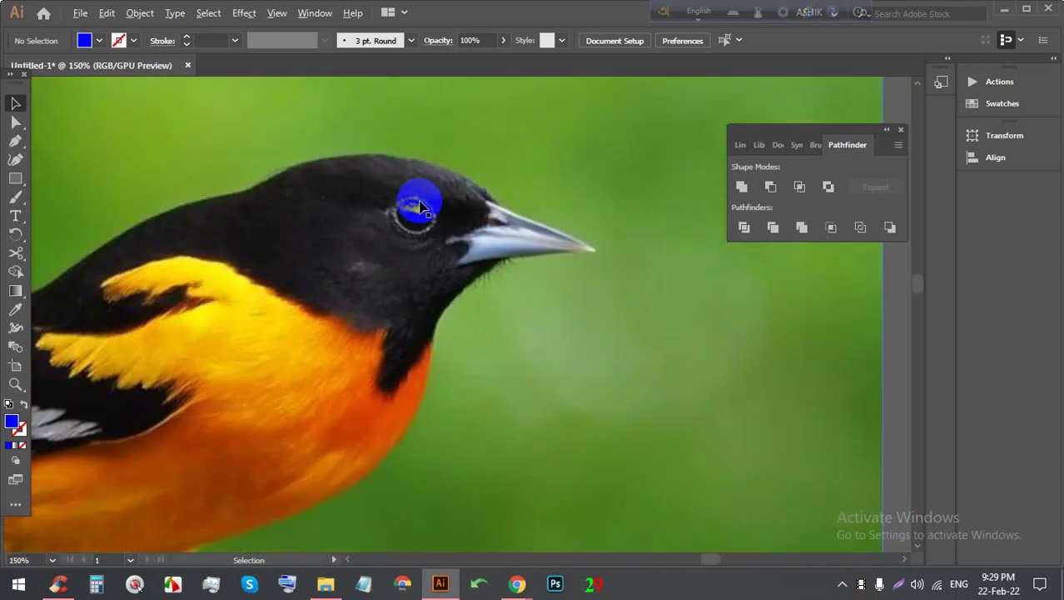
scroll(425, 205, "down", 2)
scroll(420, 208, "down", 2)
scroll(268, 200, "up", 2)
scroll(278, 200, "up", 2)
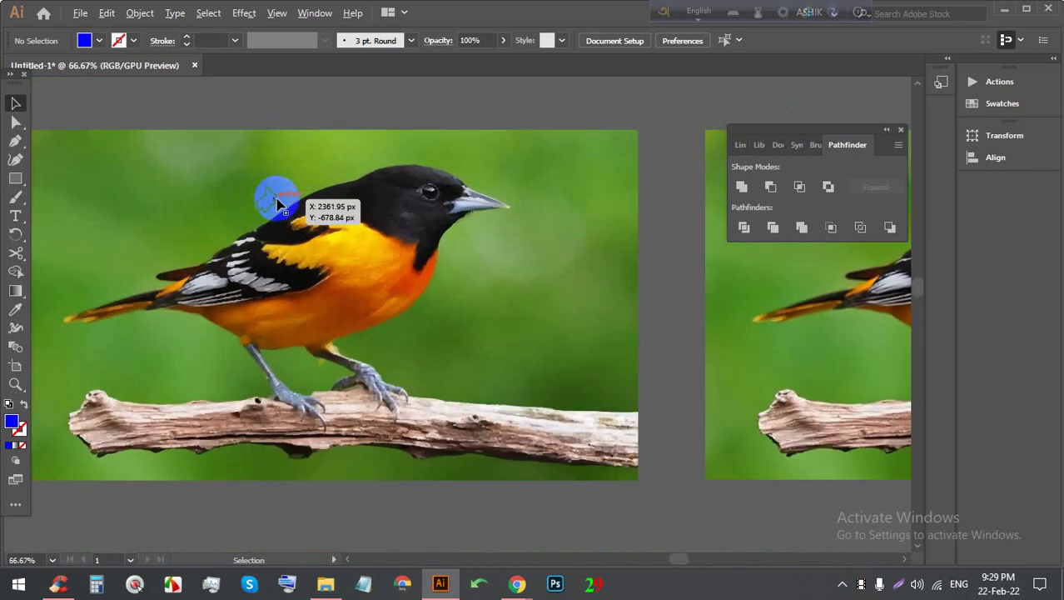
scroll(475, 196, "up", 2)
scroll(416, 183, "down", 2)
scroll(616, 179, "down", 2)
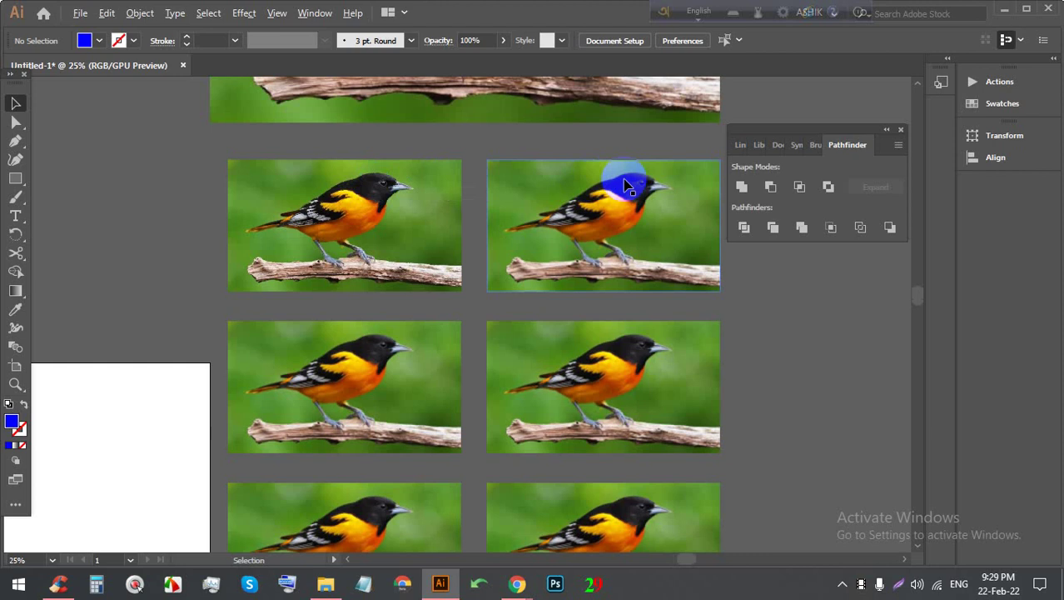
scroll(683, 216, "up", 2)
Step: Trace the next bird copy with the Low Fidelity Photo preset
left_click_drag(684, 219, 496, 175)
left_click(433, 162)
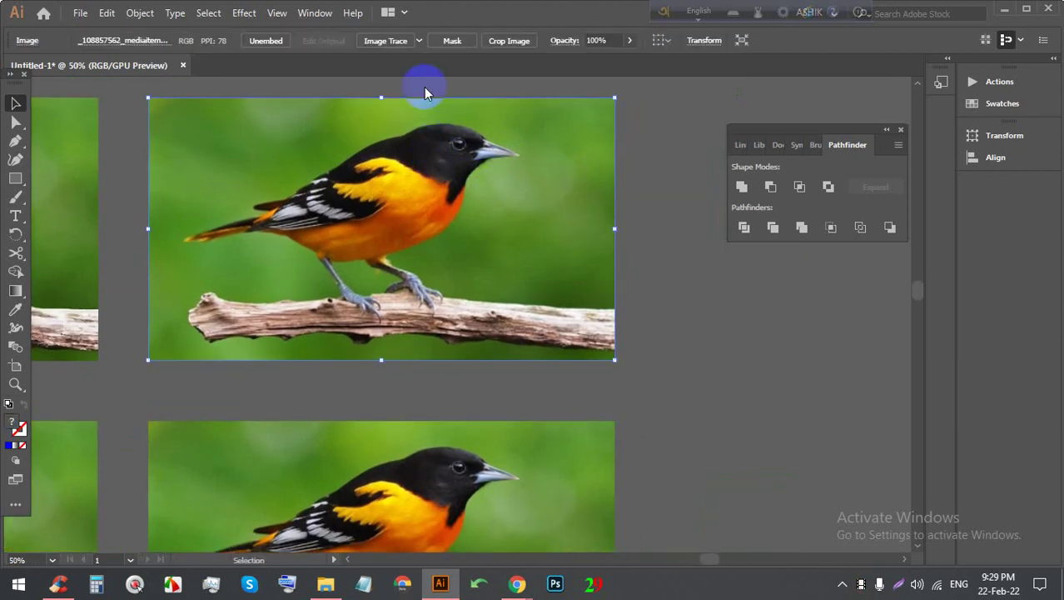
left_click(420, 41)
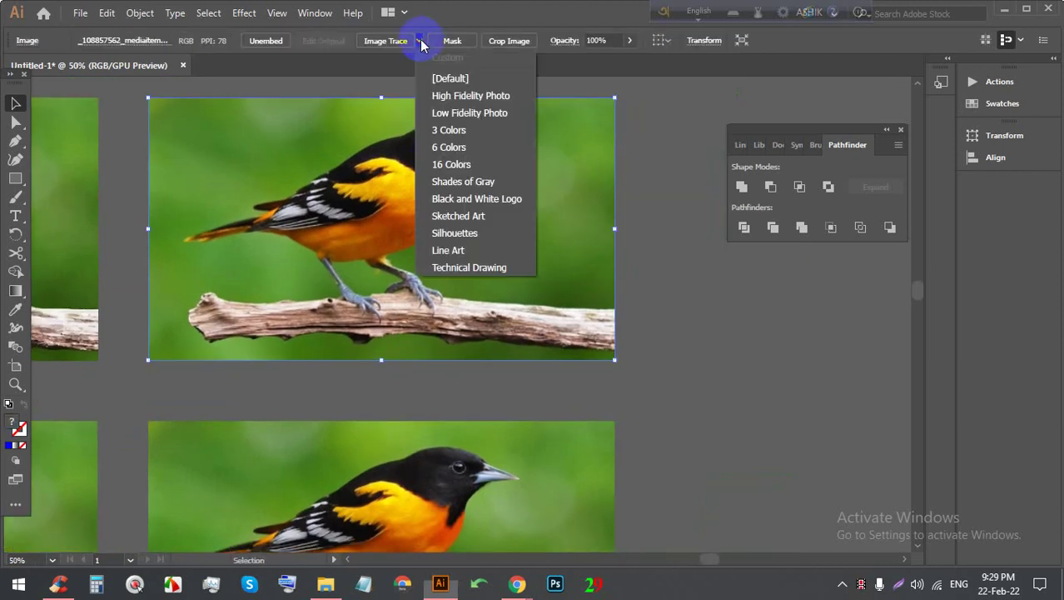
left_click(475, 114)
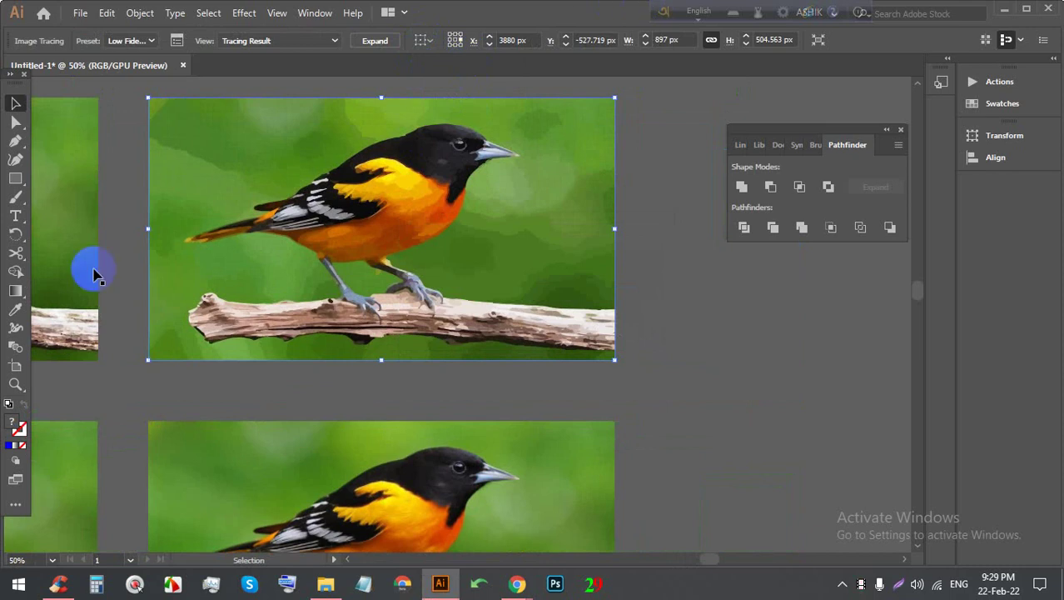
scroll(333, 200, "down", 2)
scroll(325, 209, "left", 3)
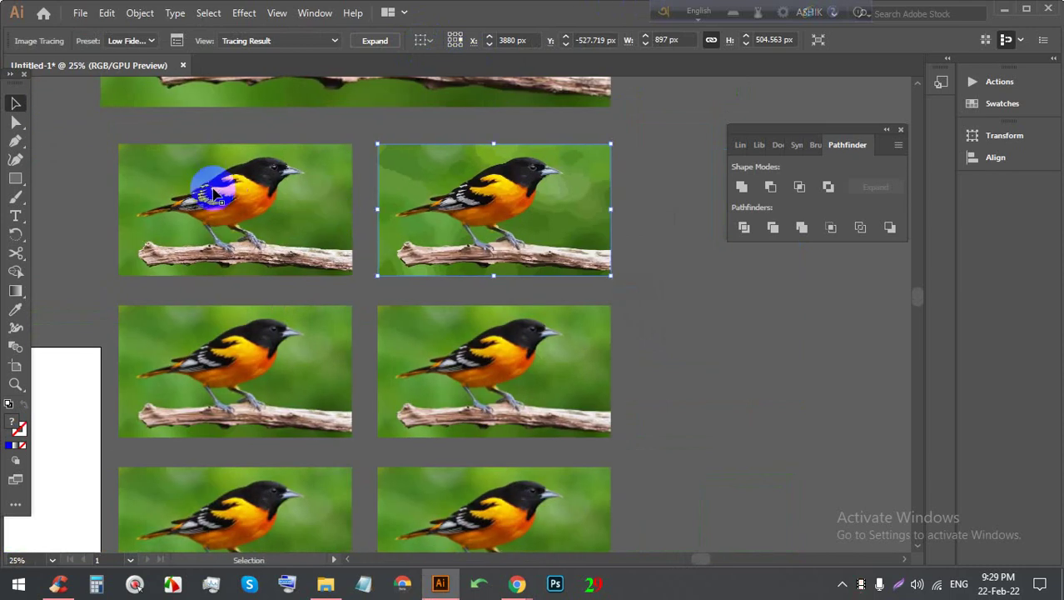
scroll(200, 171, "up", 1)
scroll(371, 200, "right", 3)
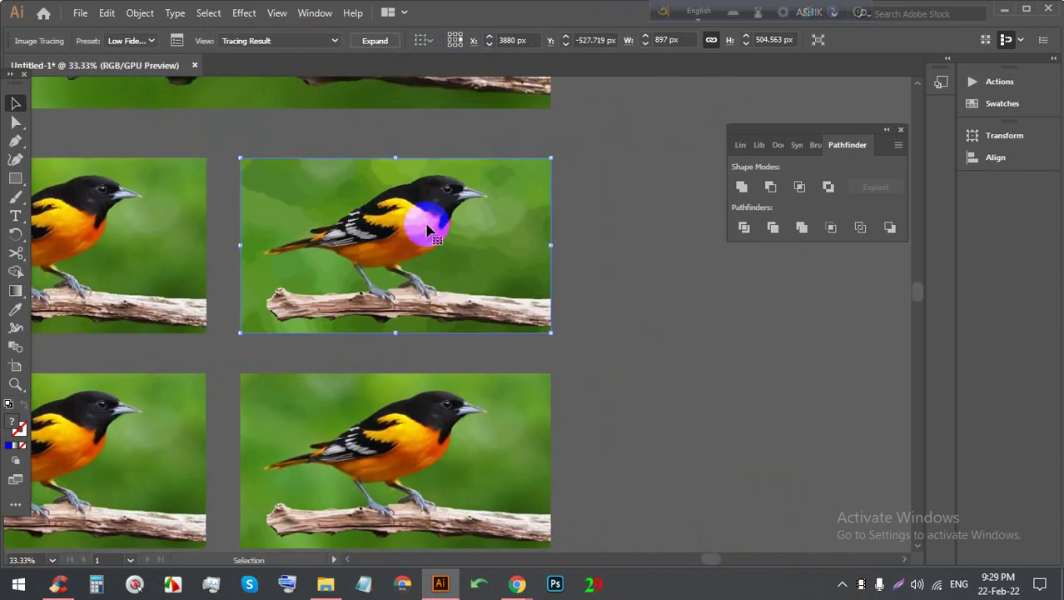
scroll(429, 232, "up", 4)
scroll(454, 242, "down", 4)
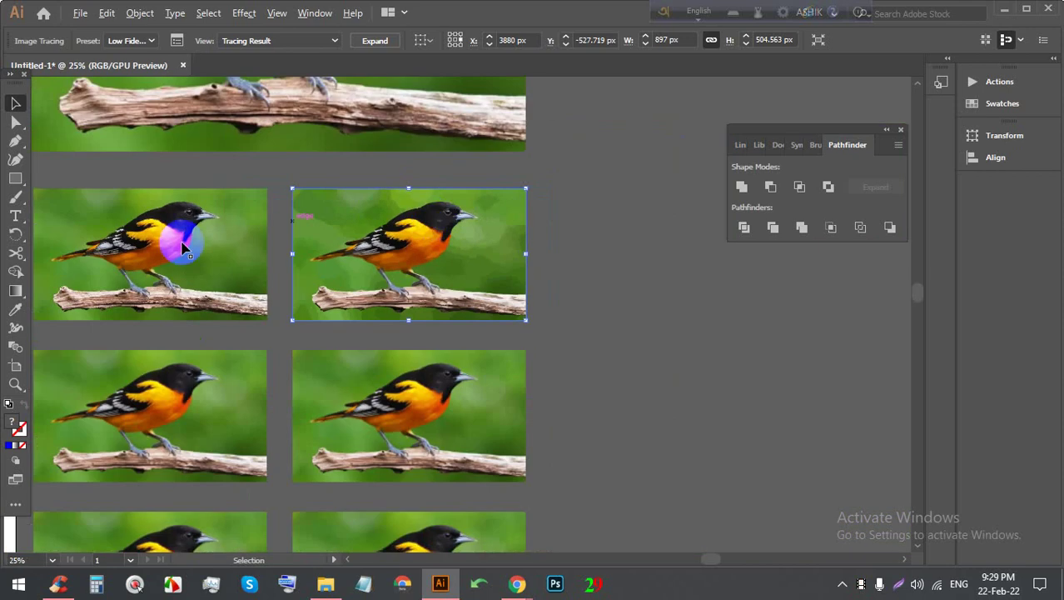
scroll(100, 226, "up", 2)
Step: Expand the Low Fidelity bird trace into editable vector paths
left_click(232, 213)
scroll(237, 217, "down", 1)
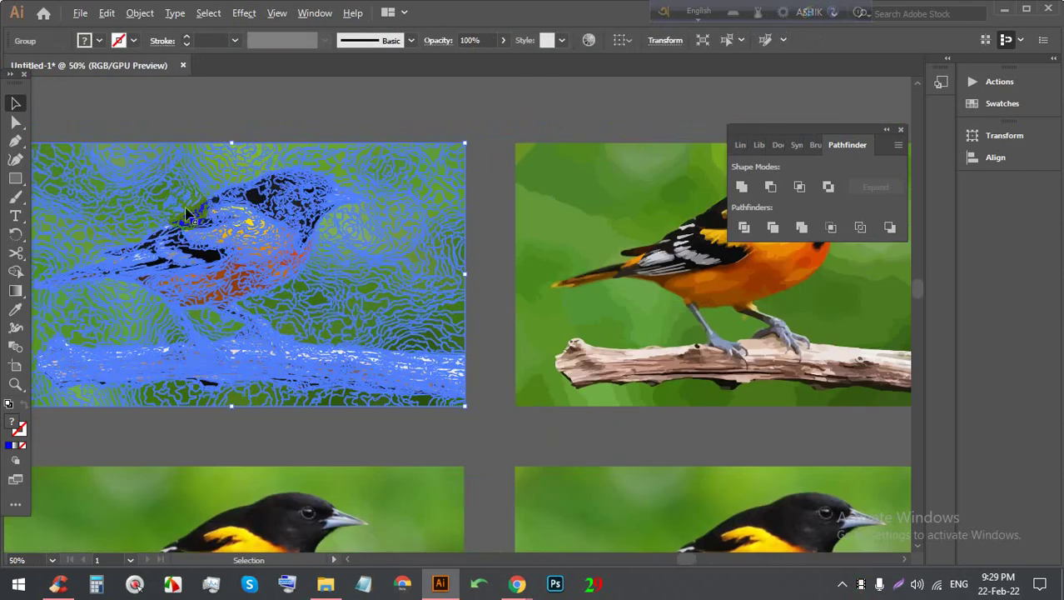
scroll(135, 238, "down", 2)
left_click(391, 241)
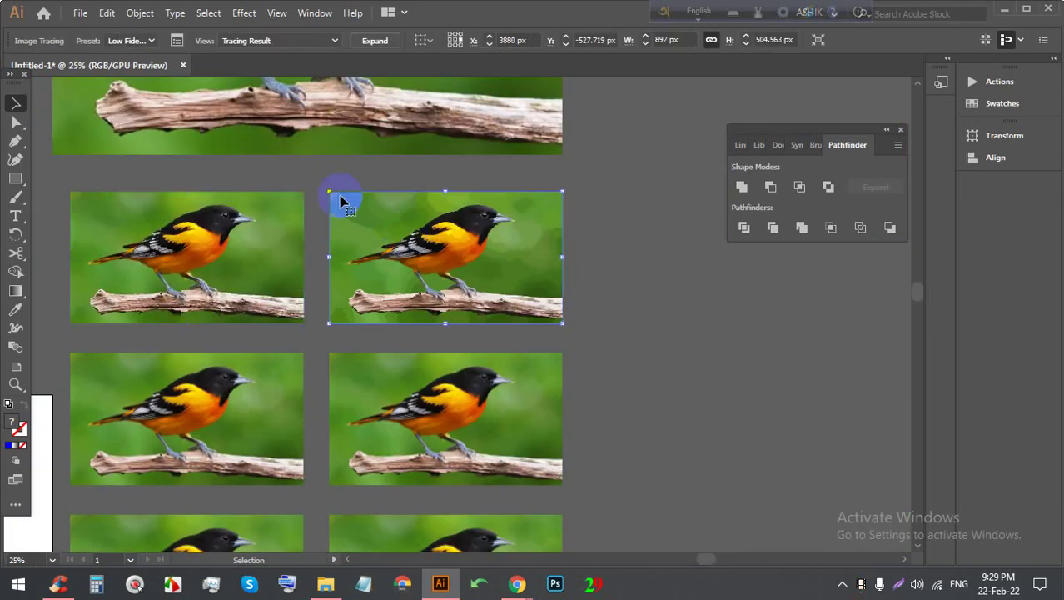
left_click(357, 42)
mouse_move(456, 218)
left_mouse_down()
mouse_move(534, 205)
mouse_move(427, 239)
left_mouse_up()
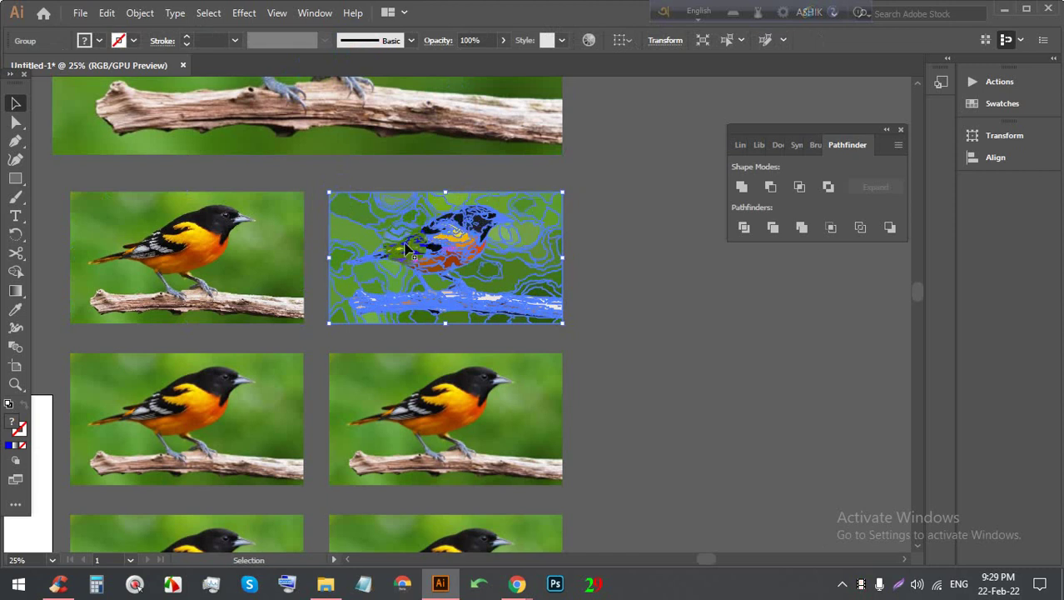
key("ctrl+minus")
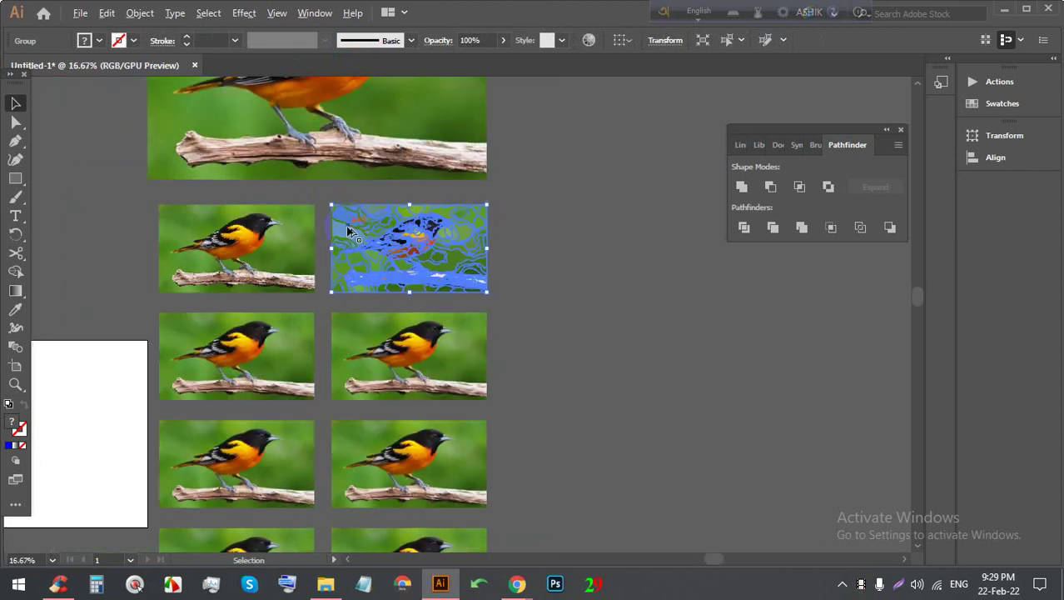
left_click_drag(426, 239, 231, 421)
key("ctrl+plus")
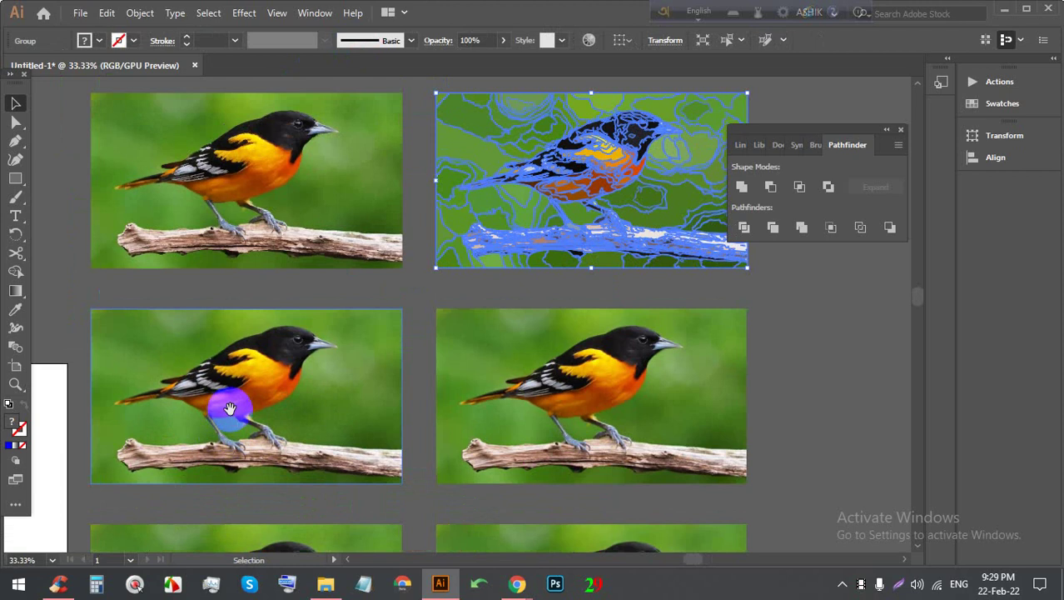
key("ctrl+plus")
Step: Trace the next bird copy with the 3 Colors preset, giving flat green, black and beige
left_click(337, 267)
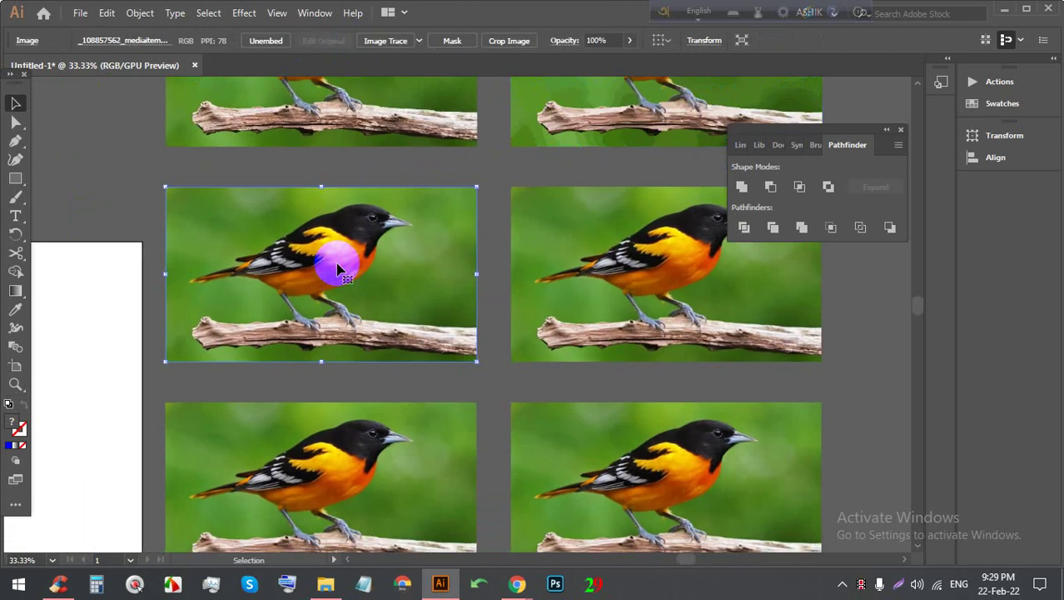
left_click(419, 40)
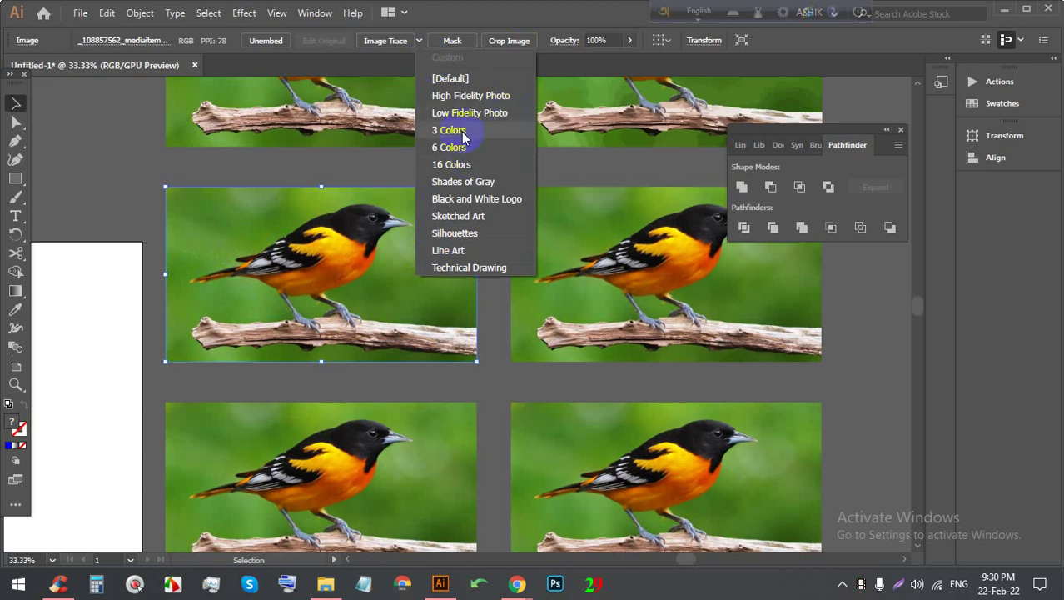
left_click(464, 134)
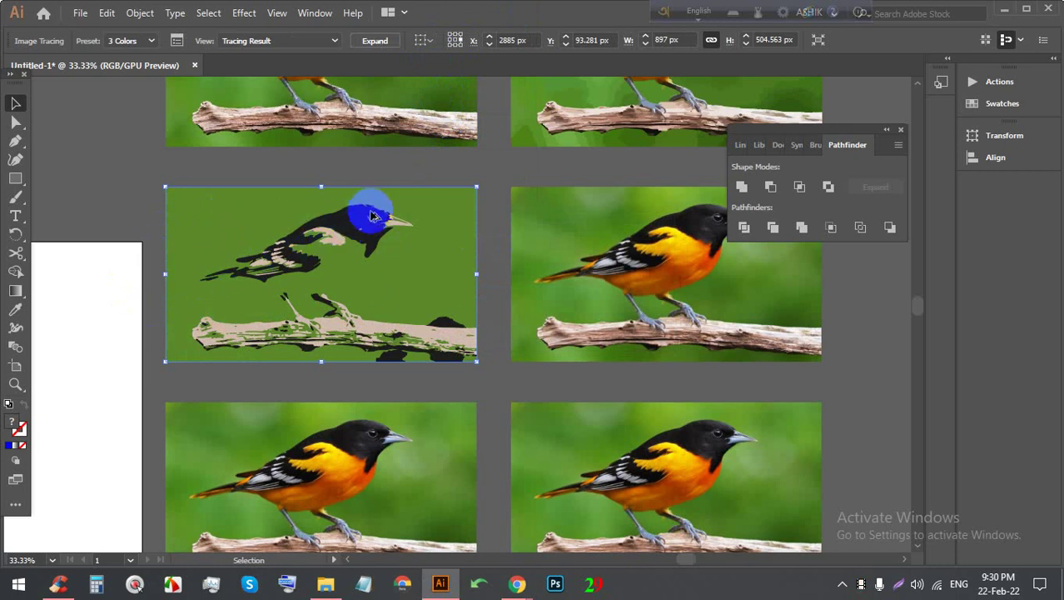
scroll(372, 216, "up", 3)
scroll(250, 194, "down", 2)
scroll(214, 204, "down", 1)
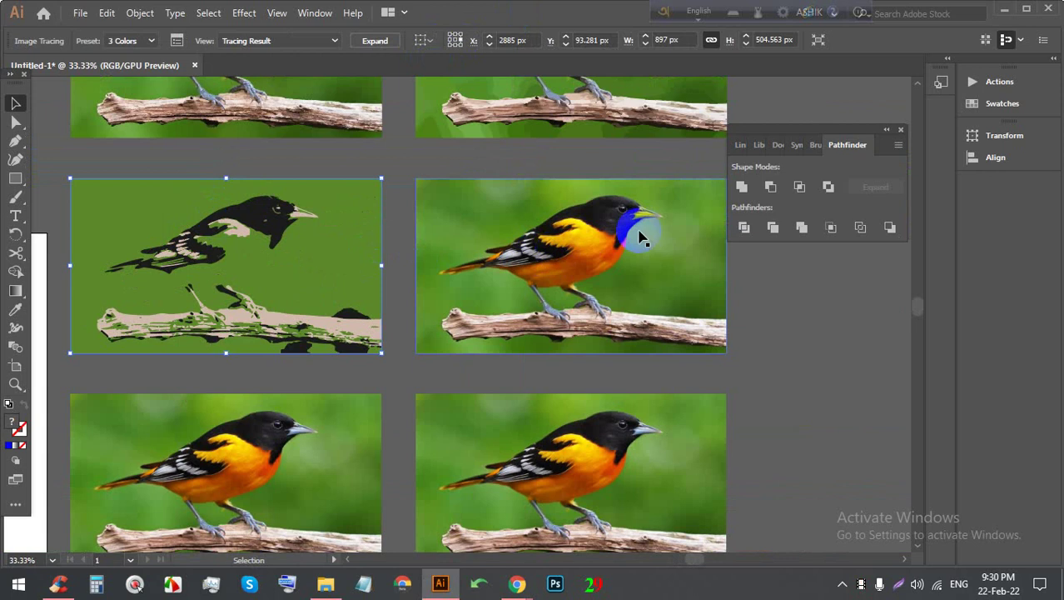
left_click(640, 237)
scroll(411, 164, "right", 3)
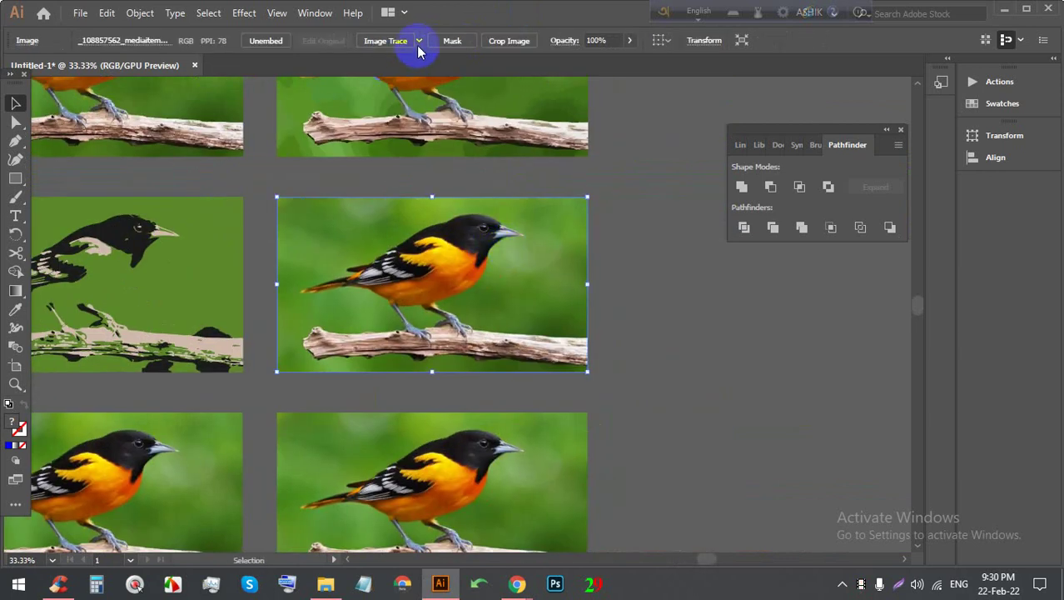
Step: Trace the selected bird copy with the 6 Colors preset
left_click(419, 42)
left_click(447, 156)
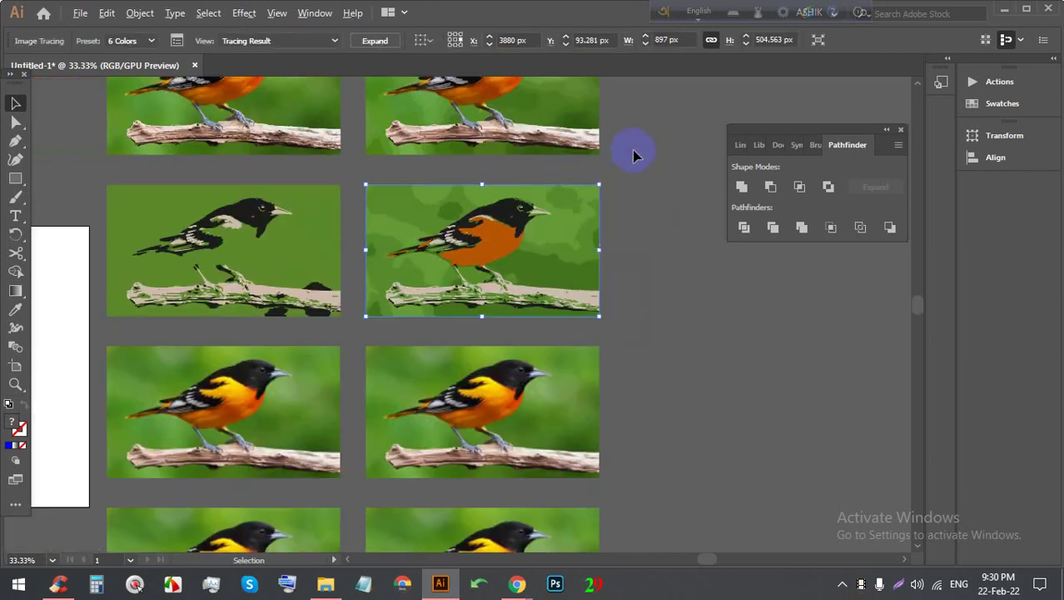
scroll(632, 150, "down", 3, "alt")
scroll(344, 221, "up", 3, "alt")
Step: Trace another bird copy with the 16 Colors preset
left_click(344, 221)
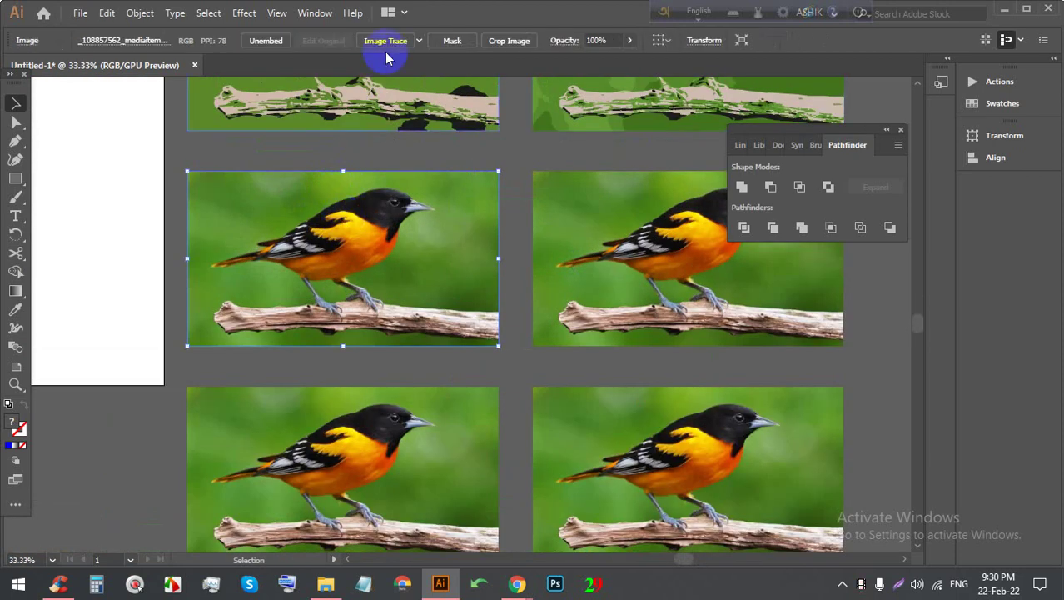
left_click(419, 40)
left_click(458, 164)
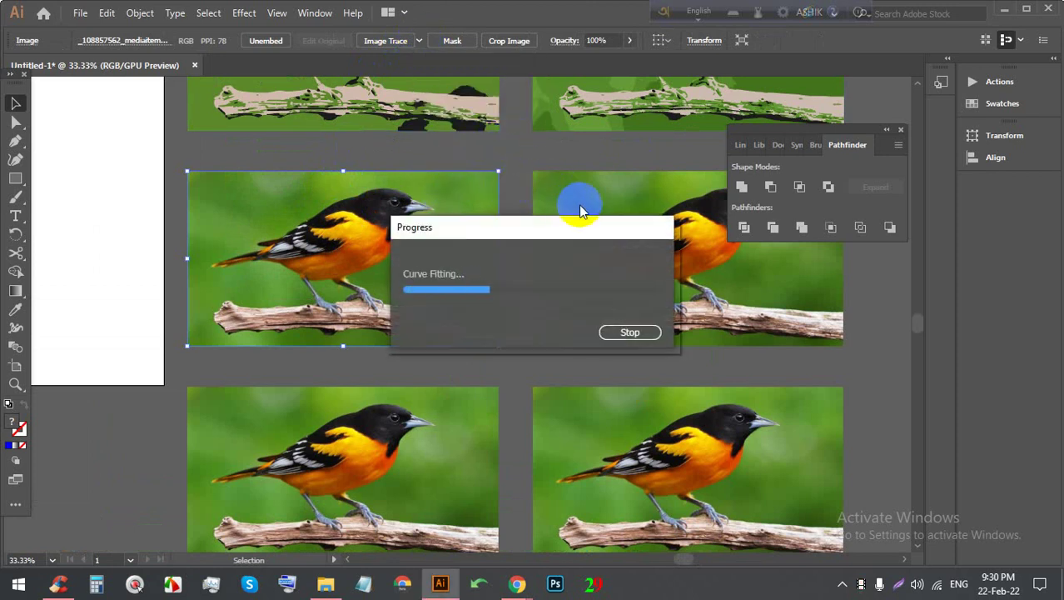
left_click(399, 220)
scroll(398, 220, "up", 2)
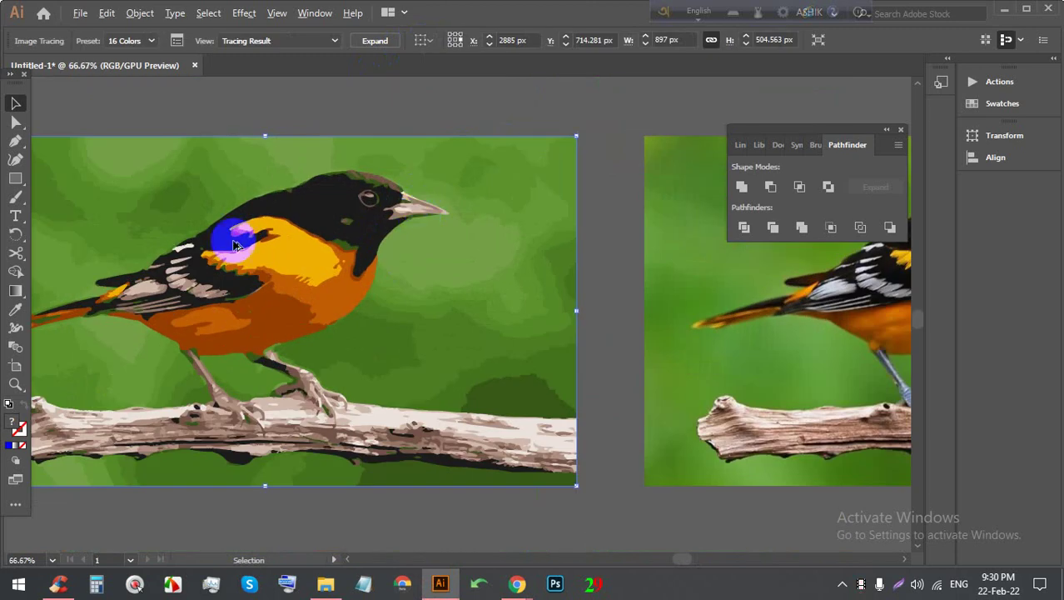
scroll(236, 244, "down", 4)
scroll(201, 266, "up", 2)
scroll(322, 194, "up", 1)
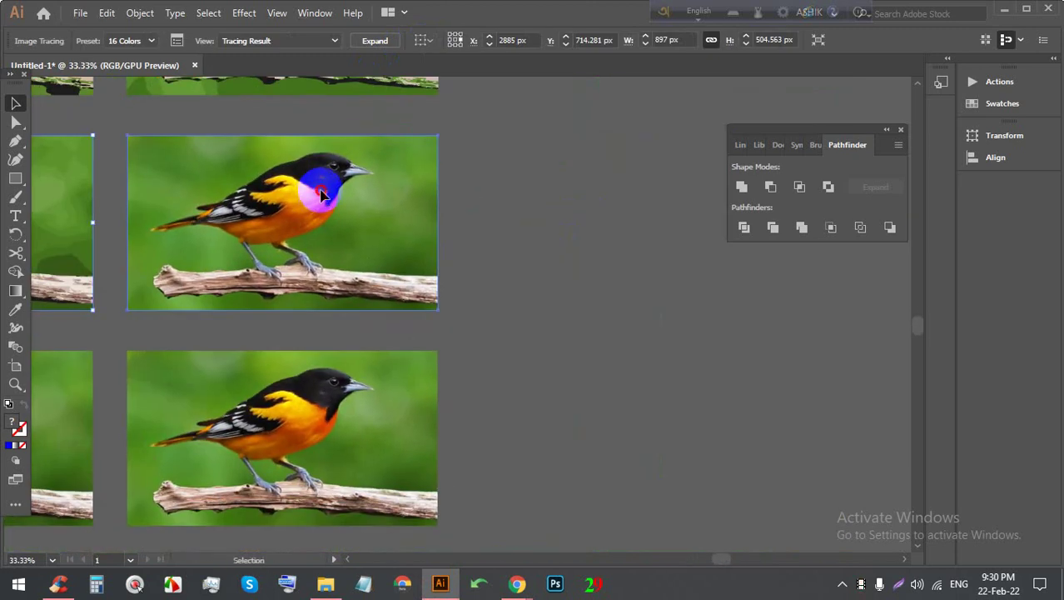
Step: Trace the next bird copy with the Shades of Gray preset
left_click(321, 195)
left_click(419, 40)
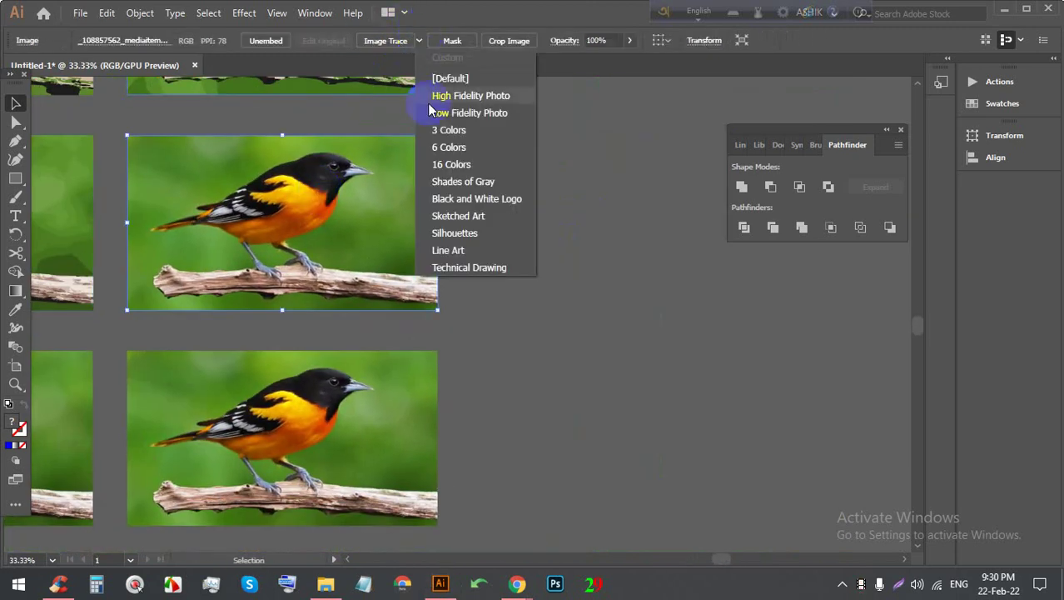
left_click(488, 185)
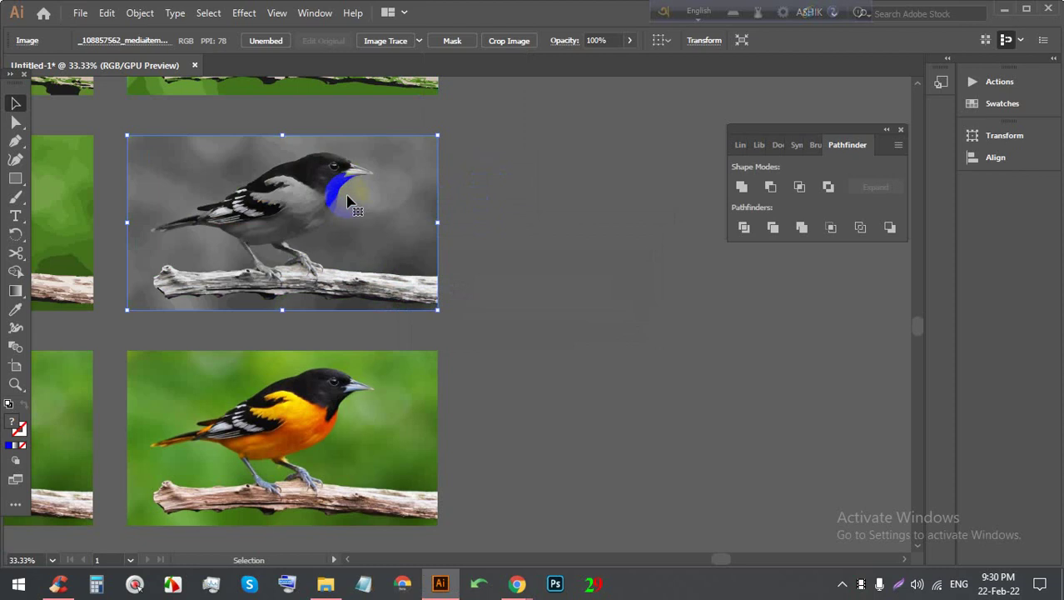
scroll(333, 196, "up", 3)
scroll(432, 172, "down", 1)
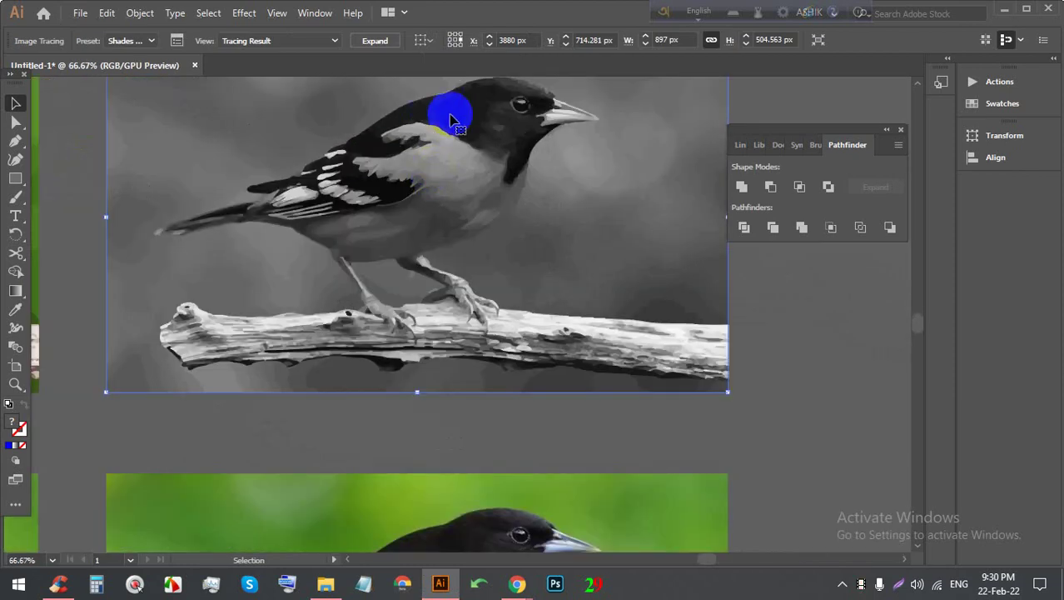
scroll(452, 107, "up", 3)
scroll(463, 107, "down", 6)
scroll(470, 123, "down", 1)
scroll(221, 269, "up", 1)
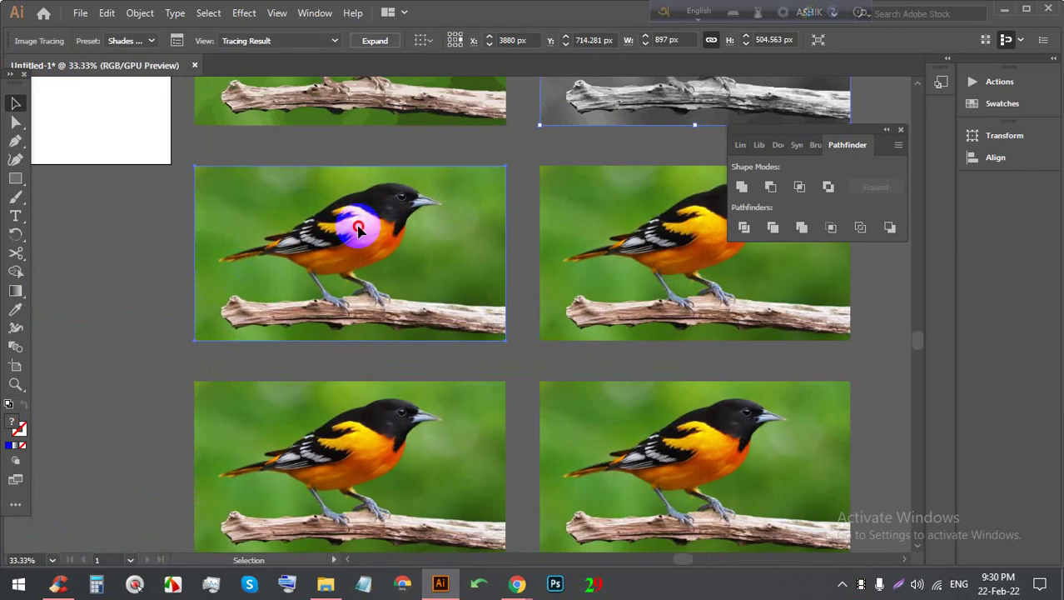
left_click(352, 226)
left_click(418, 41)
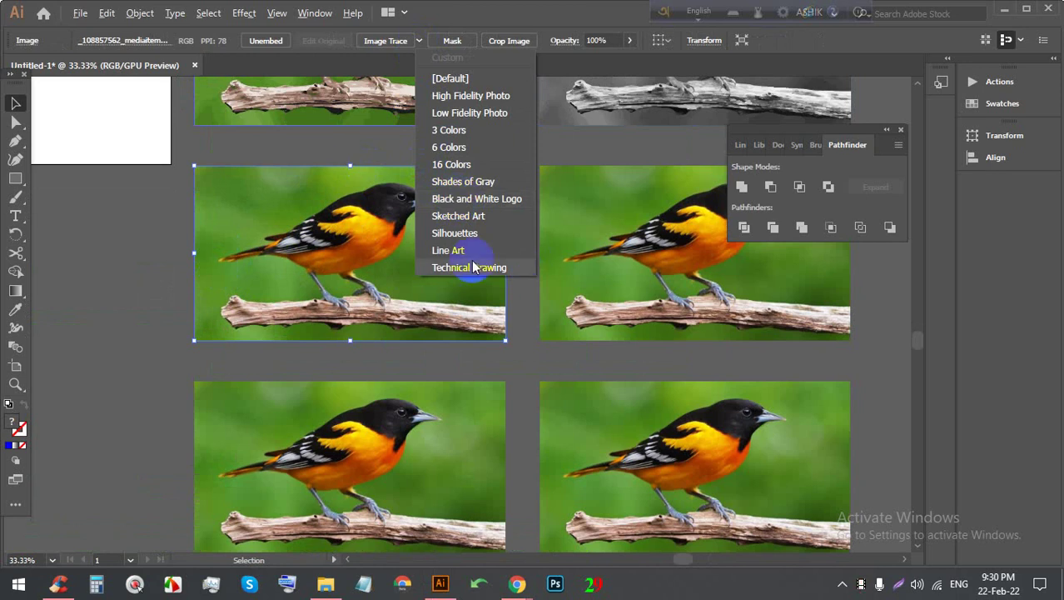
Step: Apply the Black and White Logo trace preset to the selected bird copy
scroll(275, 209, "down", 1)
scroll(200, 216, "down", 2)
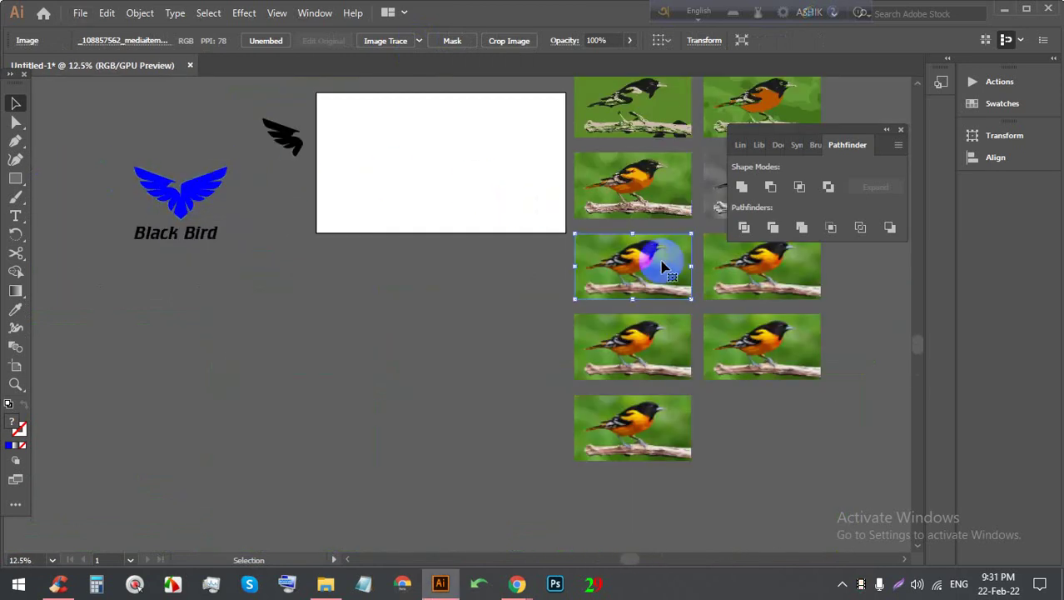
scroll(664, 267, "up", 2)
left_click_drag(606, 301, 421, 287)
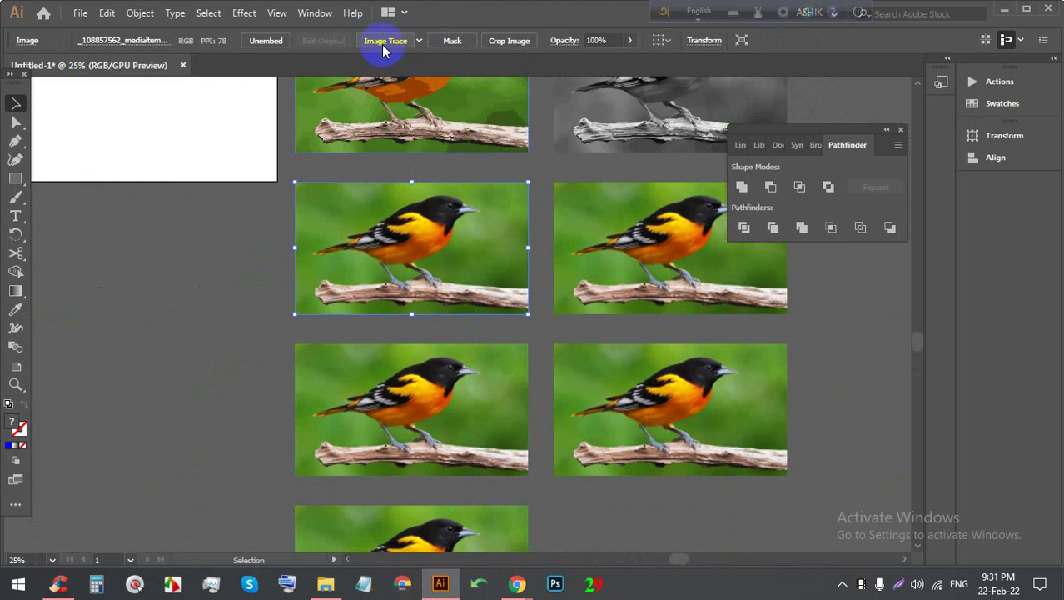
left_click(418, 40)
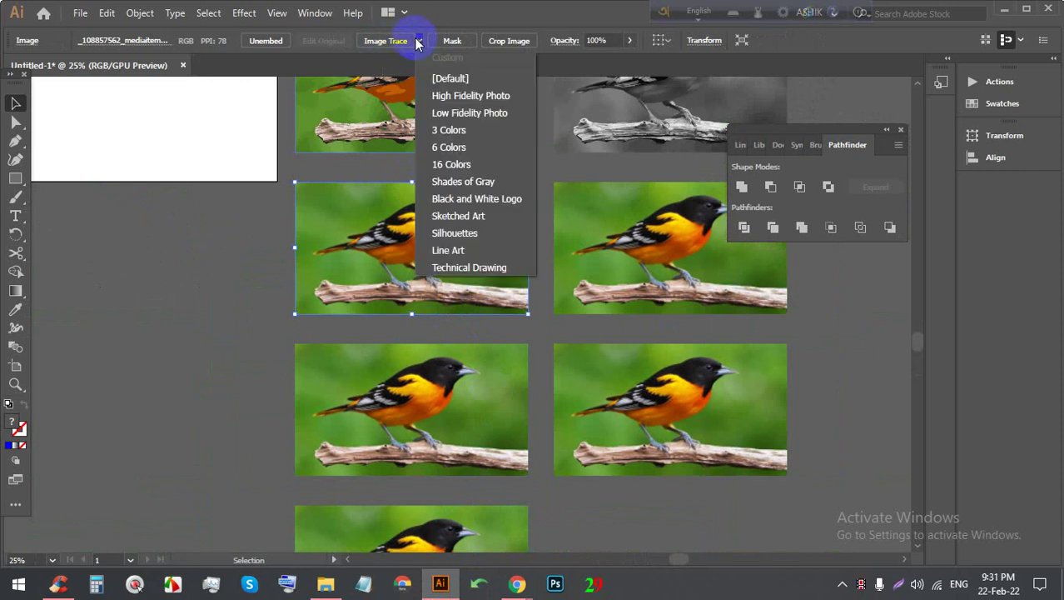
left_click(451, 199)
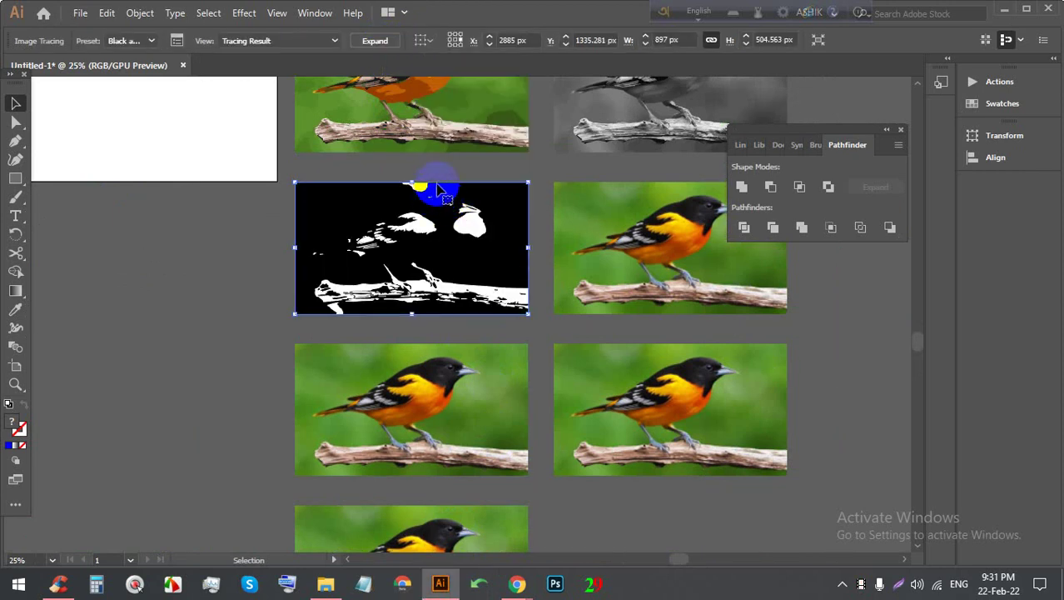
scroll(483, 215, "up", 4, "alt")
scroll(305, 218, "down", 5)
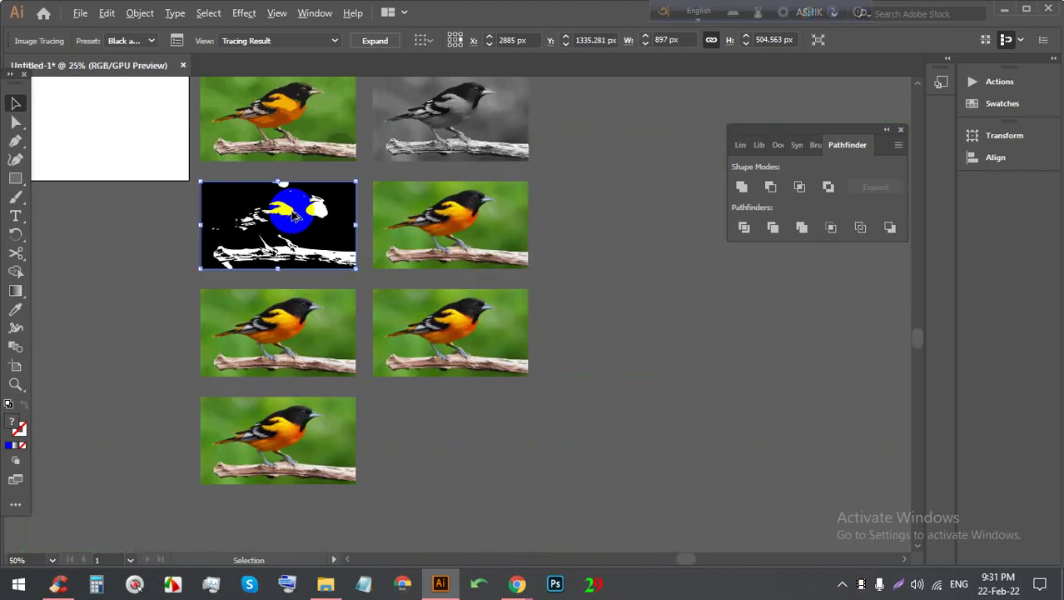
scroll(506, 231, "up", 1)
scroll(479, 221, "up", 2)
Step: Trace the right-hand bird copy with the Sketched Art preset, giving grey shapes on black
left_click(476, 221)
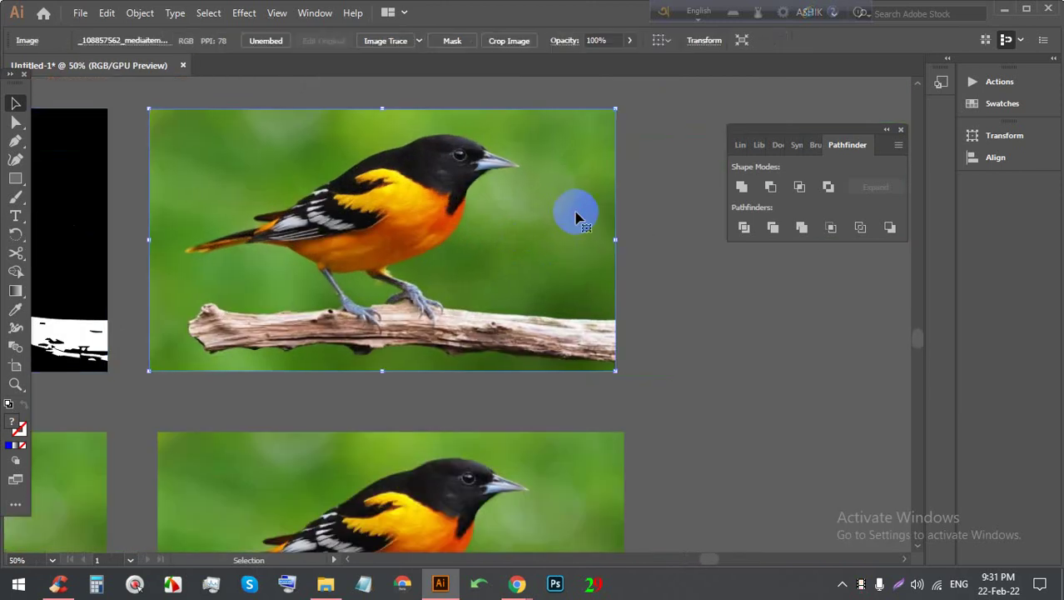
left_click(419, 40)
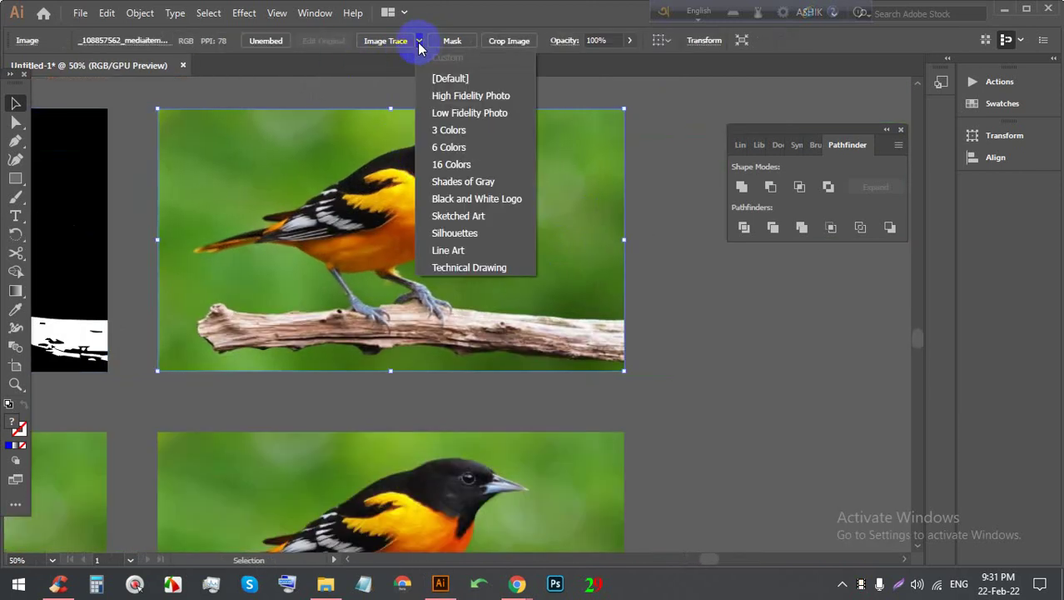
left_click(469, 222)
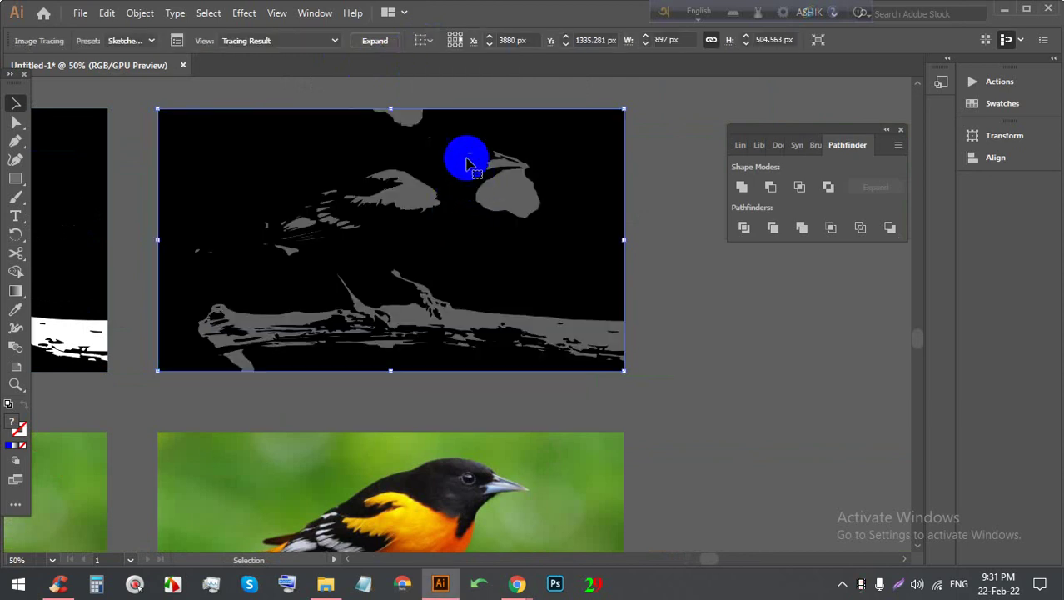
scroll(493, 174, "up", 1)
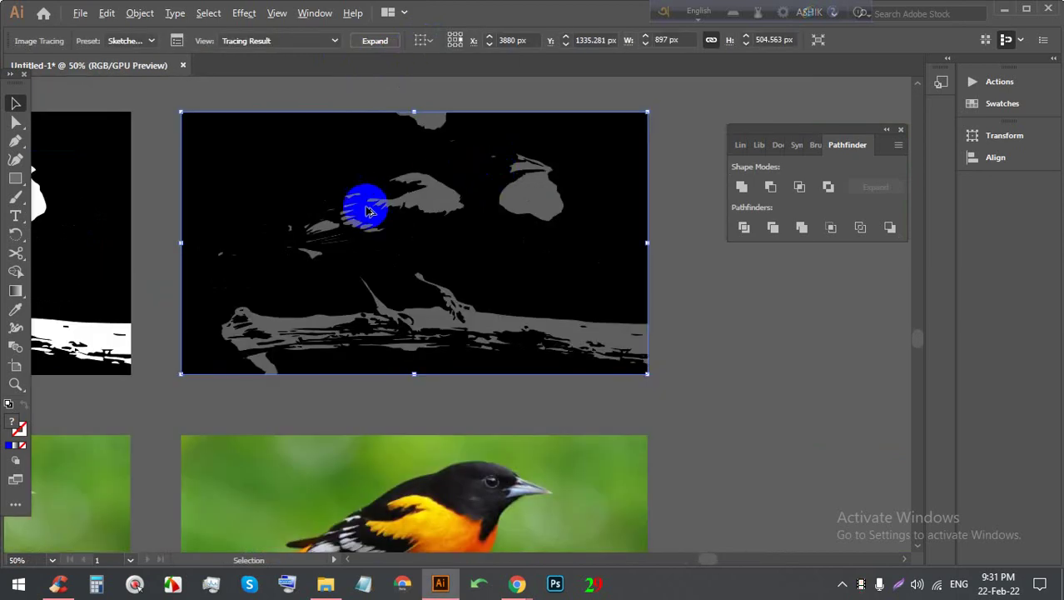
Step: Trace the next bird copy with the Silhouettes preset
scroll(364, 206, "up", 1)
scroll(516, 137, "down", 3)
scroll(469, 150, "up", 1)
left_click(276, 321)
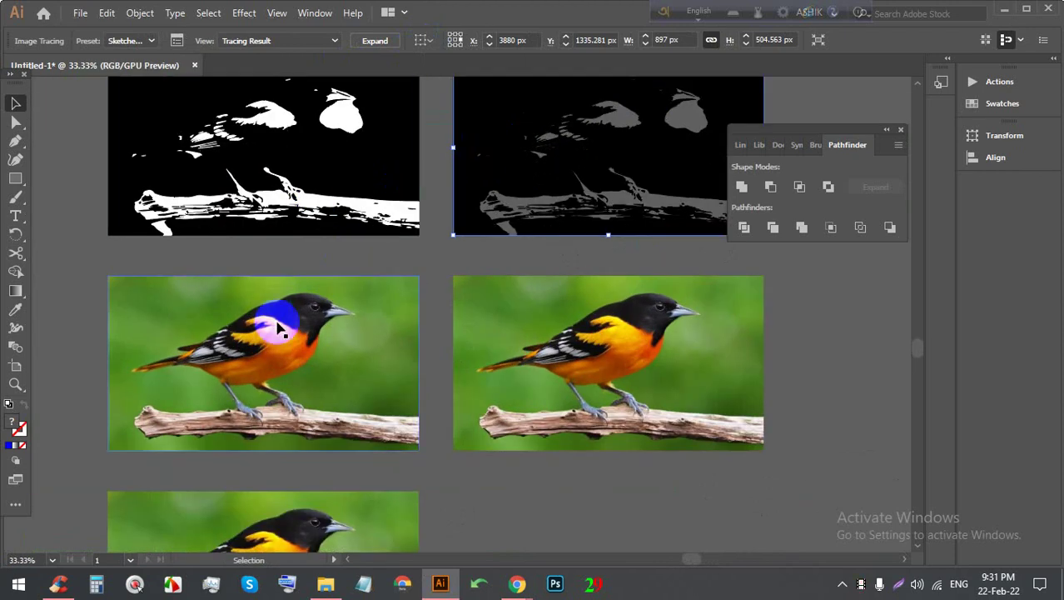
left_click(418, 52)
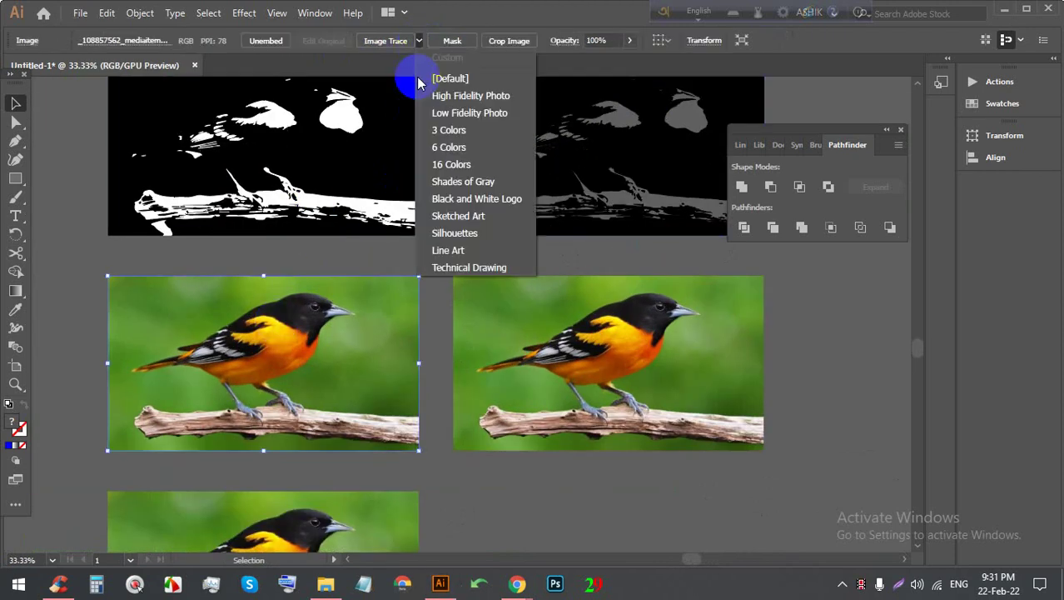
left_click(477, 240)
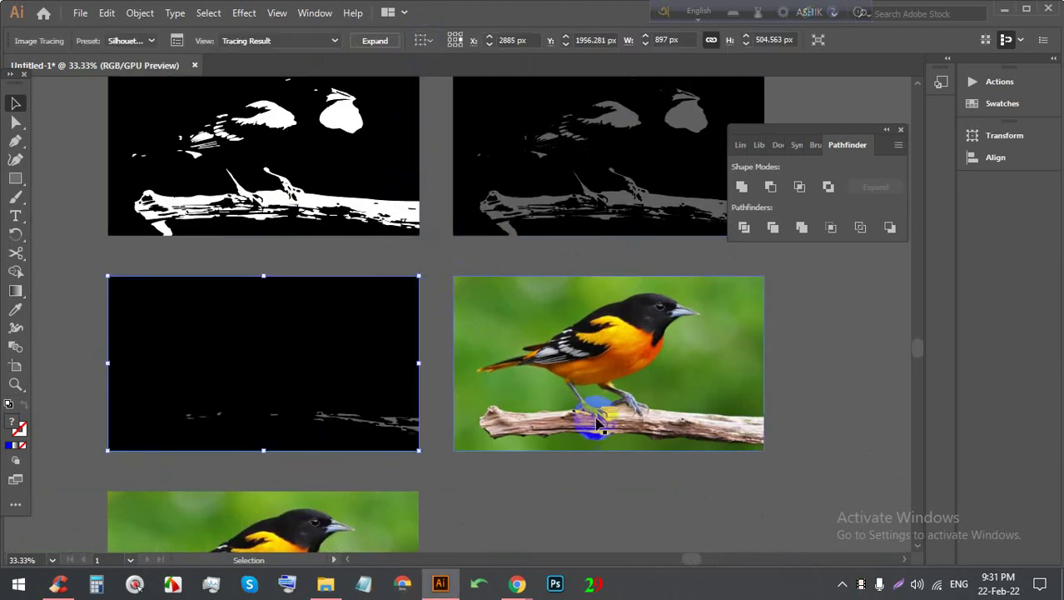
Step: Trace the right bird copy with the Line Art preset
left_click_drag(730, 358, 565, 269)
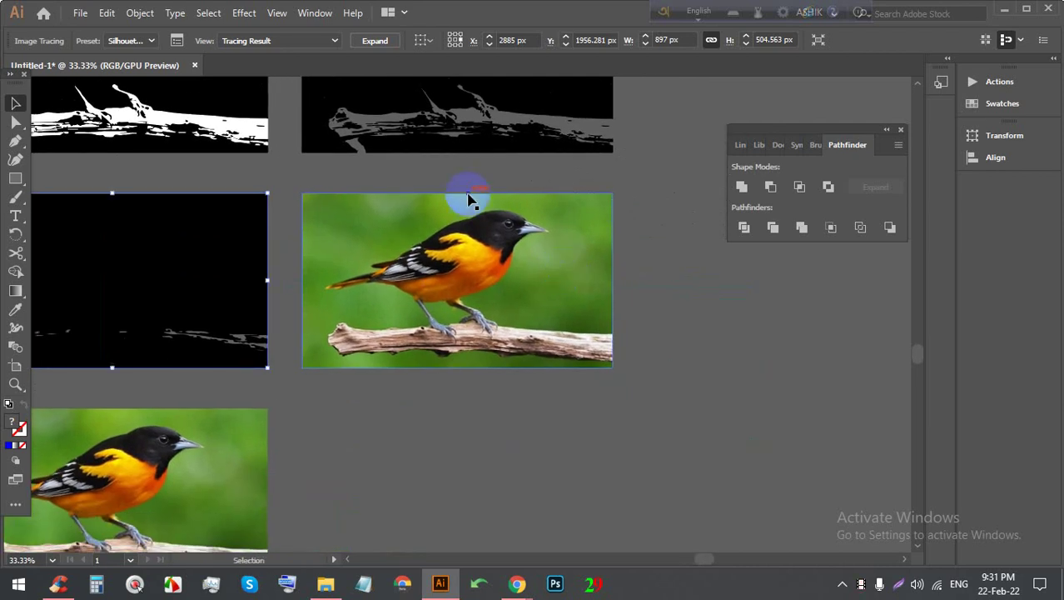
left_click(456, 268)
left_click(419, 40)
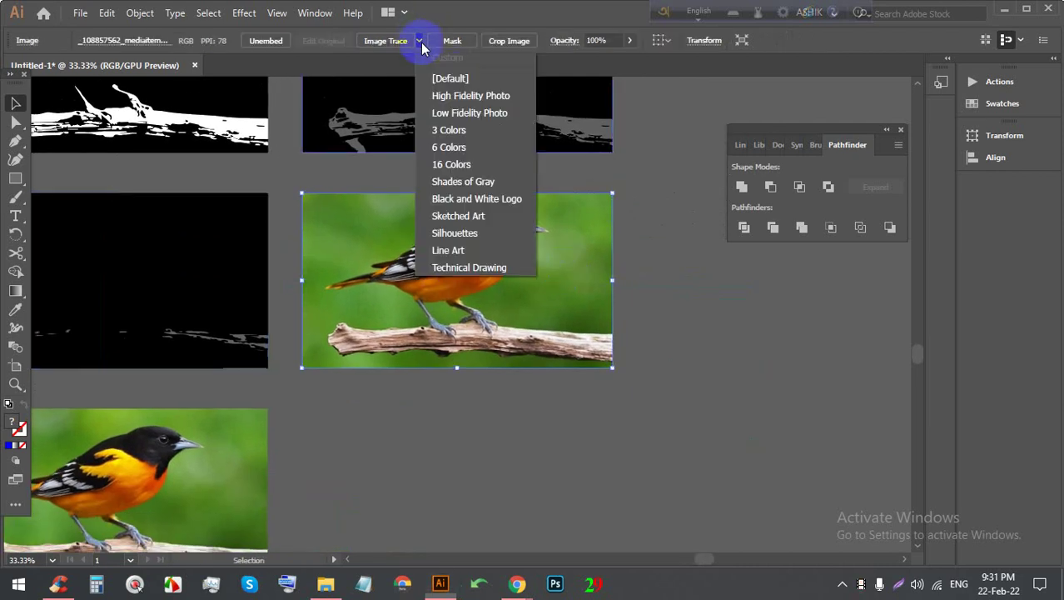
left_click(480, 244)
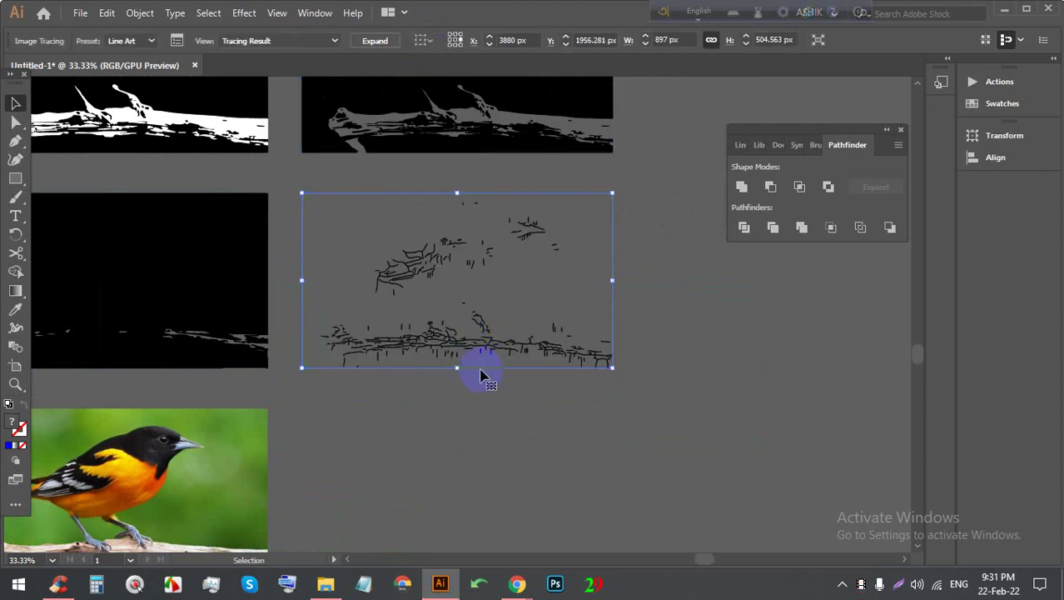
scroll(492, 333, "up", 2)
scroll(512, 216, "up", 1)
scroll(541, 200, "down", 1)
scroll(482, 254, "up", 1)
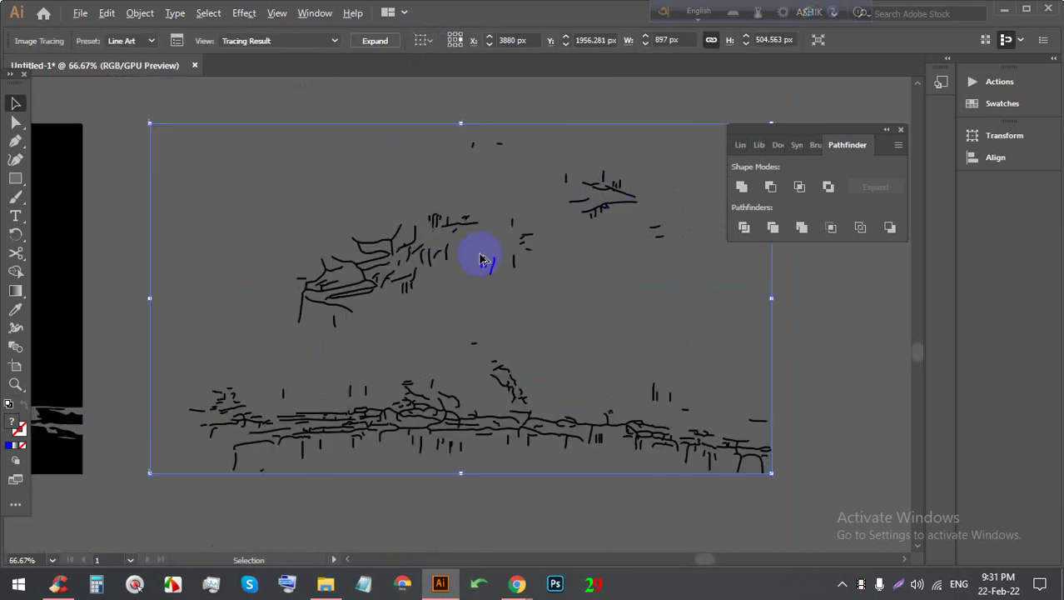
scroll(551, 209, "down", 2)
scroll(527, 209, "down", 1)
scroll(518, 213, "down", 1)
scroll(87, 327, "up", 3)
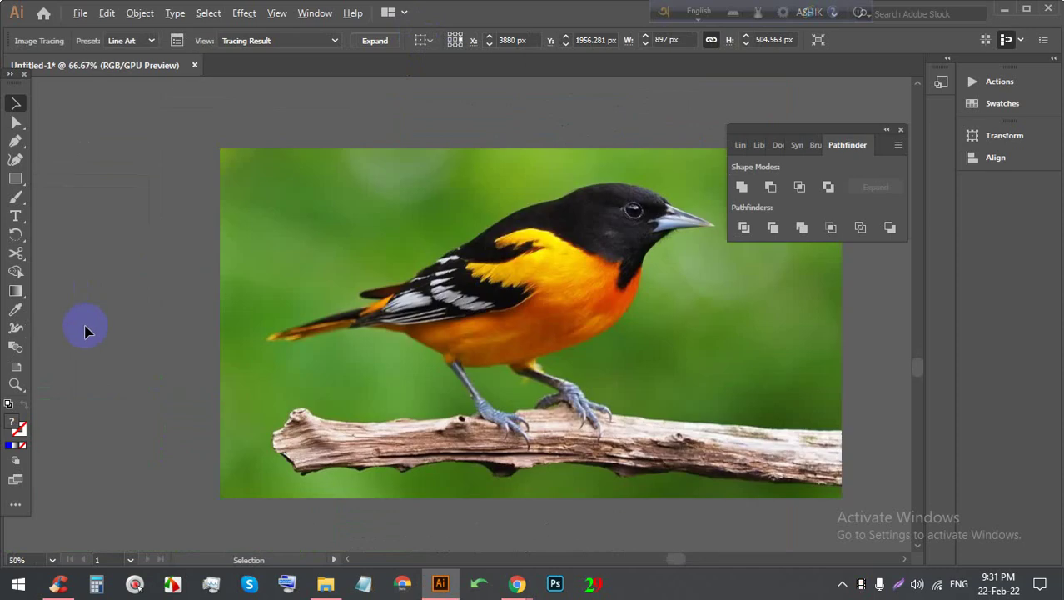
scroll(266, 166, "down", 3)
scroll(333, 170, "up", 1)
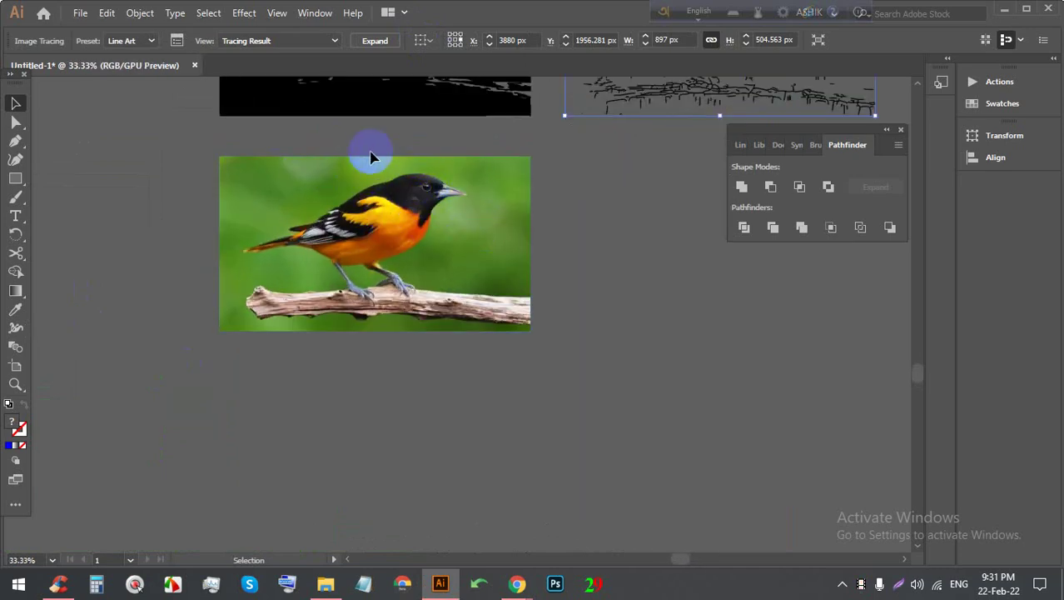
Step: Trace the last untraced bird copy with the Technical Drawing preset
left_click(412, 225)
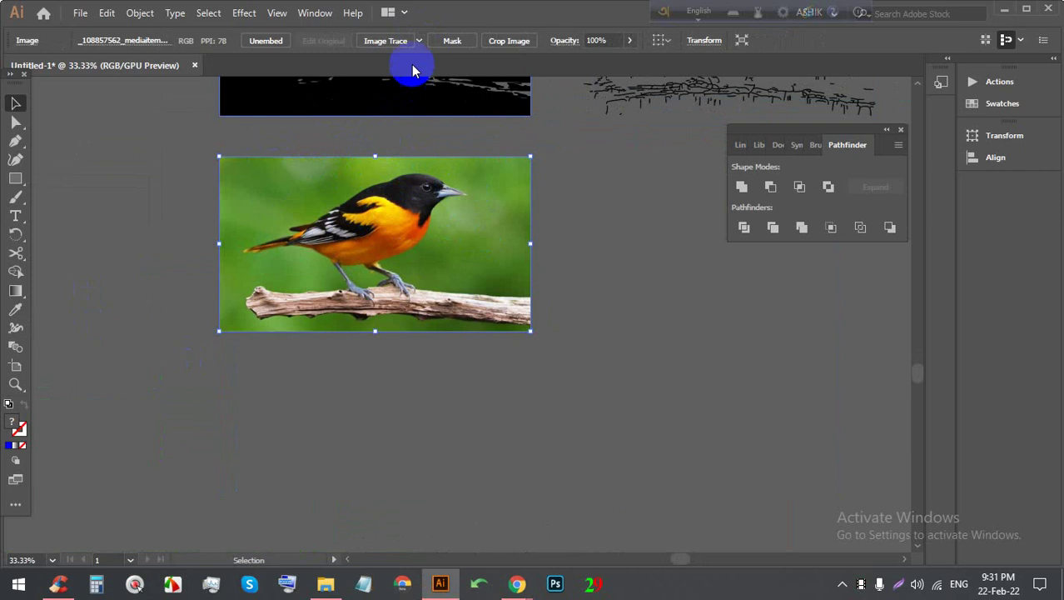
left_click(423, 41)
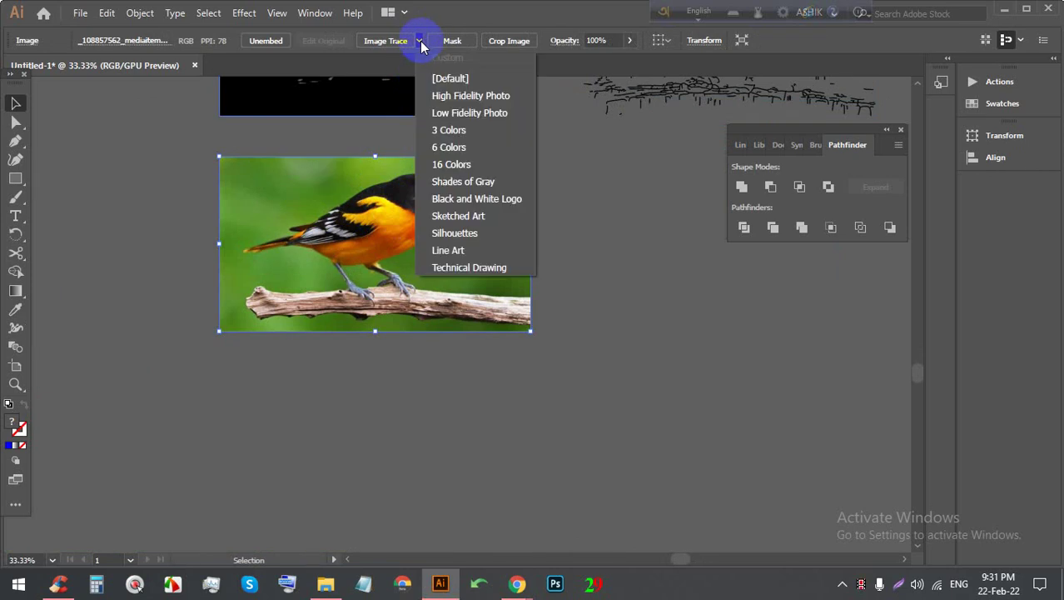
left_click(501, 271)
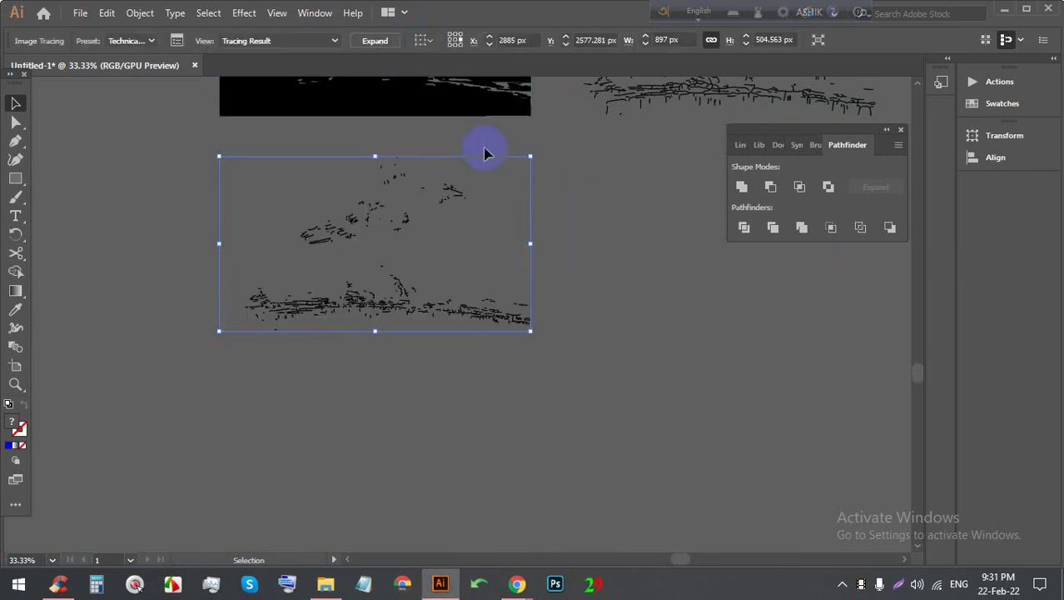
scroll(368, 238, "up", 1)
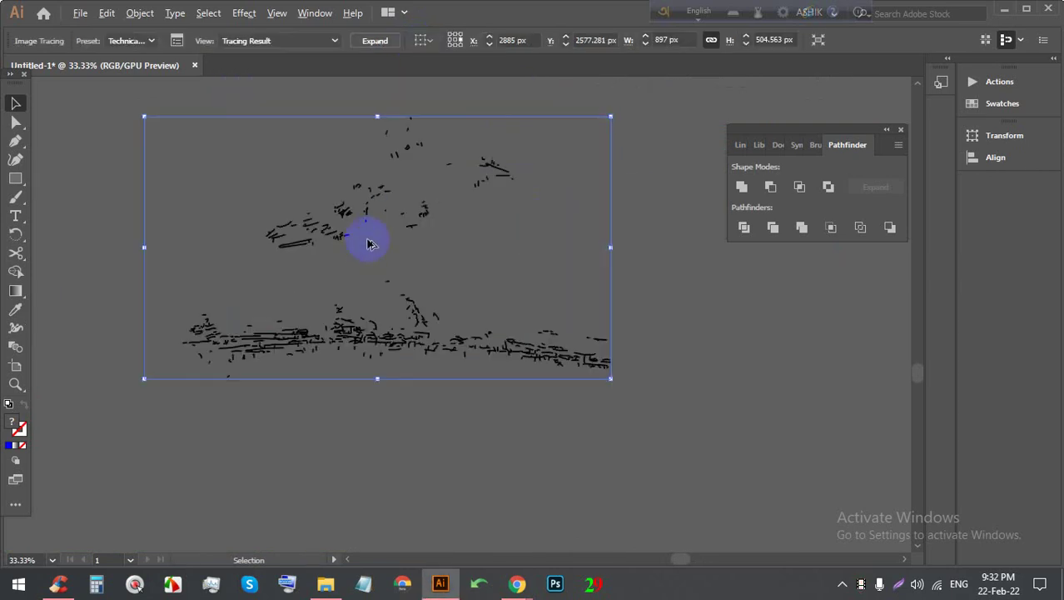
scroll(349, 261, "up", 1)
scroll(419, 317, "down", 2)
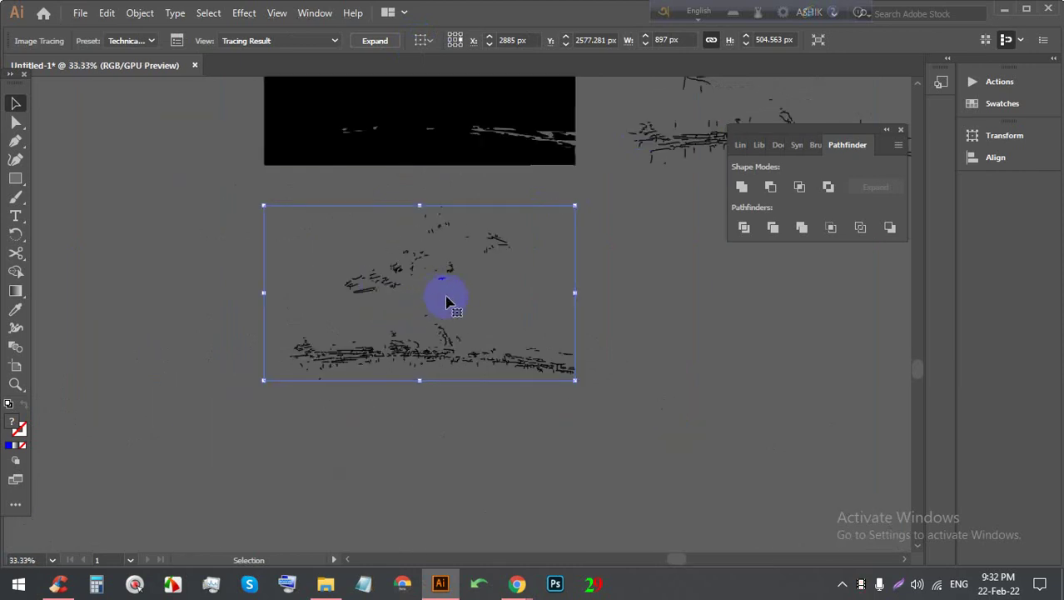
scroll(333, 253, "down", 3)
scroll(381, 249, "up", 2)
Step: Select all canvas objects to review them, then clear the selection
scroll(400, 250, "up", 3)
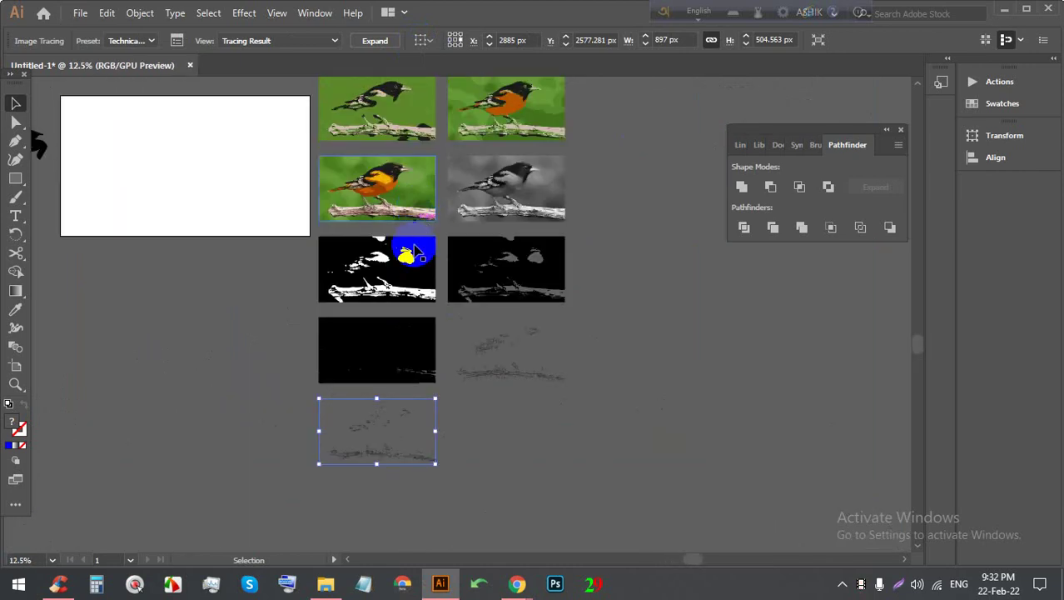
scroll(430, 250, "up", 3)
scroll(433, 250, "down", 1)
left_click(690, 378)
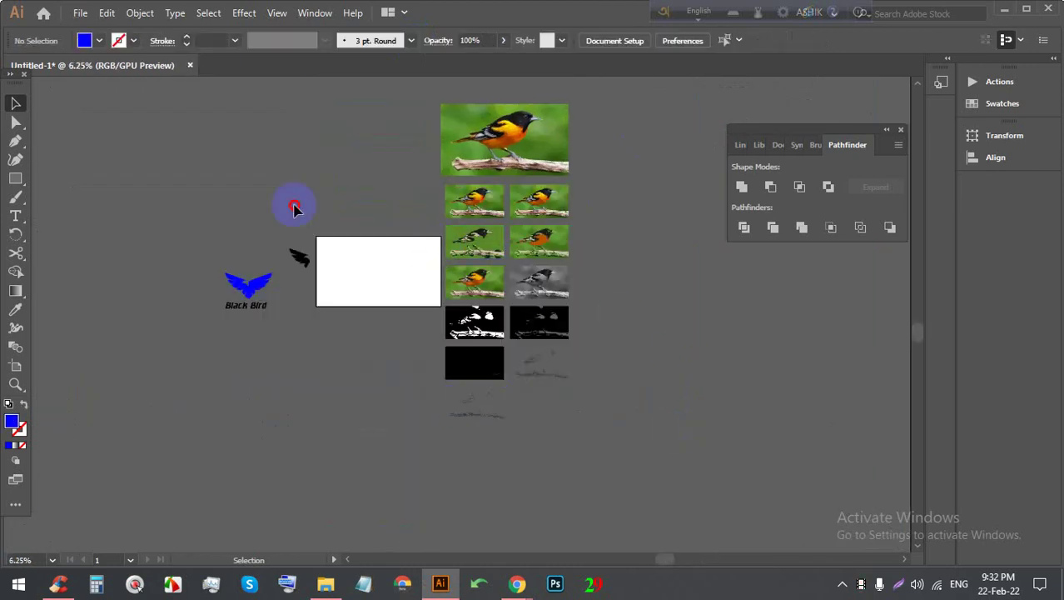
key("ctrl+a")
left_click(607, 334)
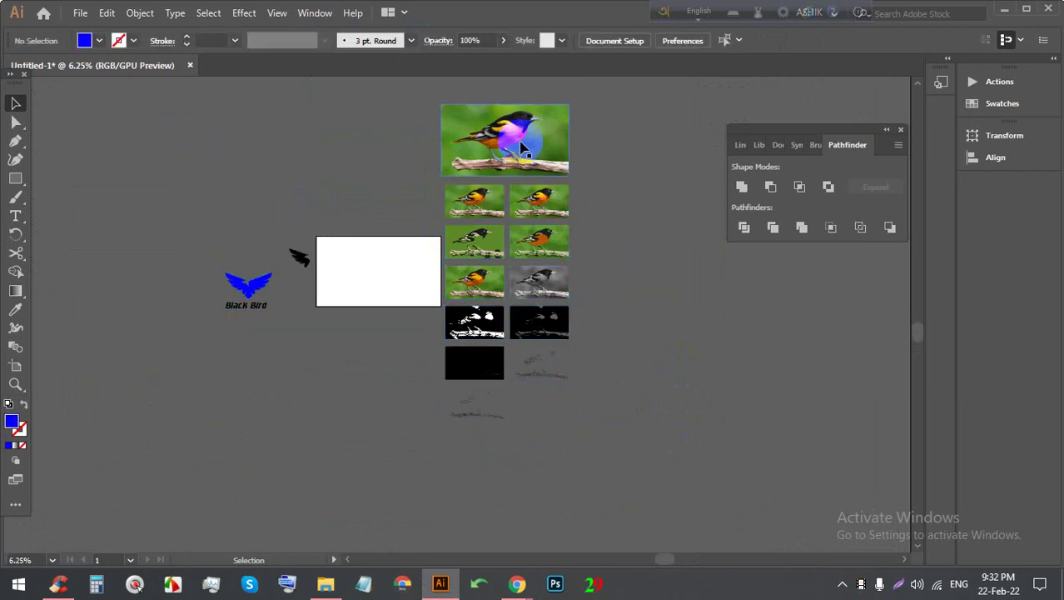
scroll(527, 112, "up", 3)
scroll(518, 136, "up", 3)
scroll(521, 140, "down", 1)
scroll(519, 140, "down", 3)
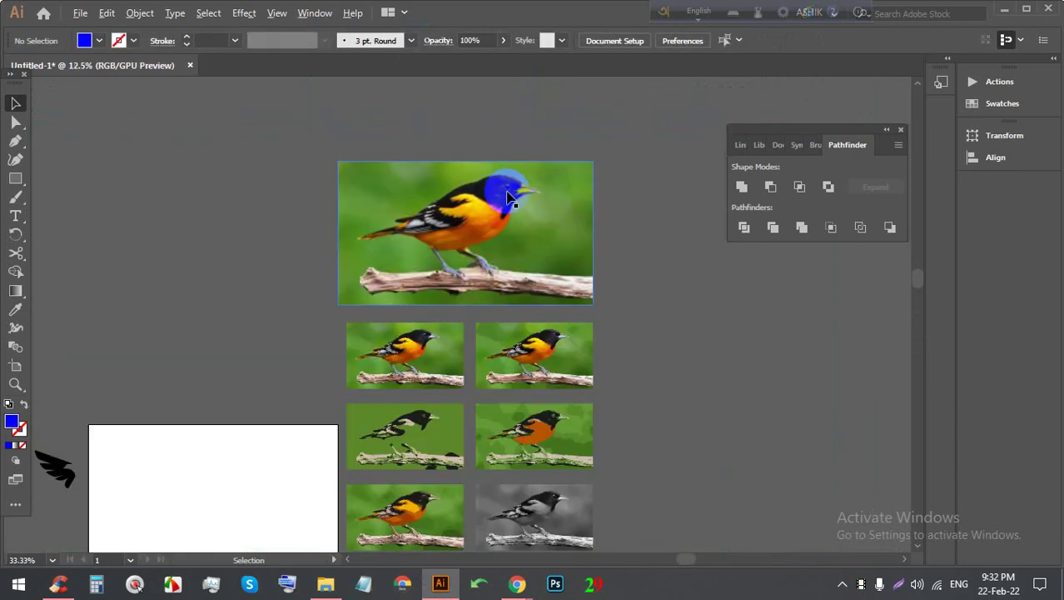
scroll(541, 250, "down", 2)
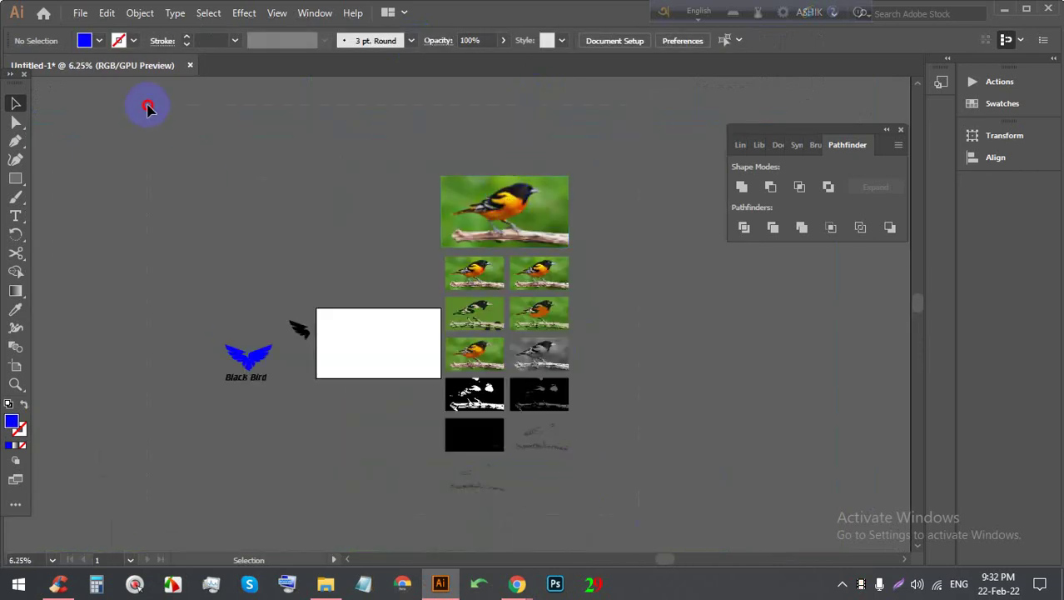
Step: Select all and delete the bird photos, traced variants and Black Bird logo
key("ctrl+a")
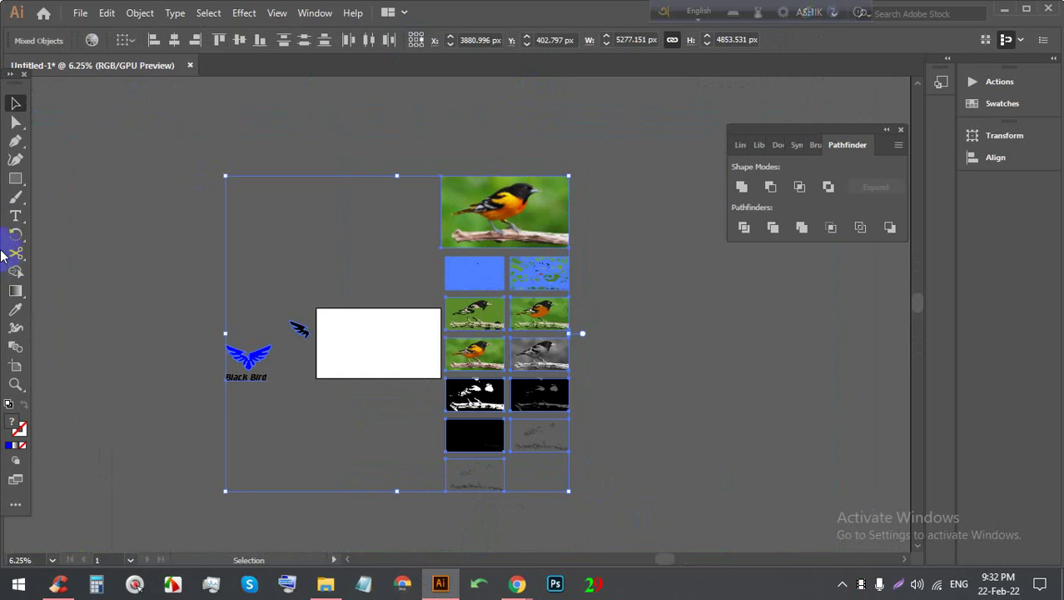
key("Delete")
scroll(467, 108, "down", 1)
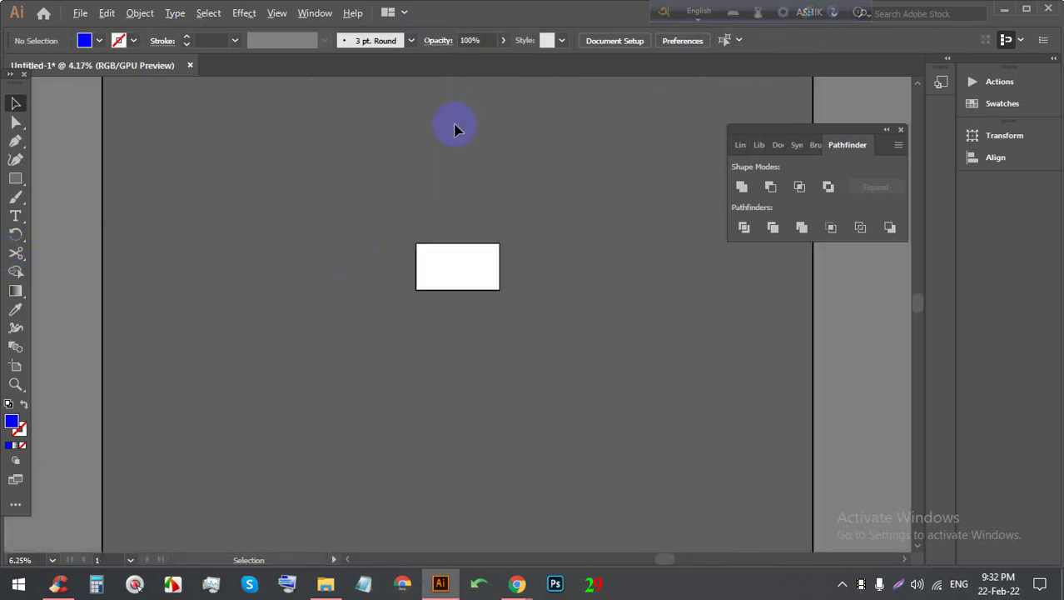
scroll(496, 265, "up", 2)
scroll(464, 259, "up", 1)
scroll(429, 215, "up", 2)
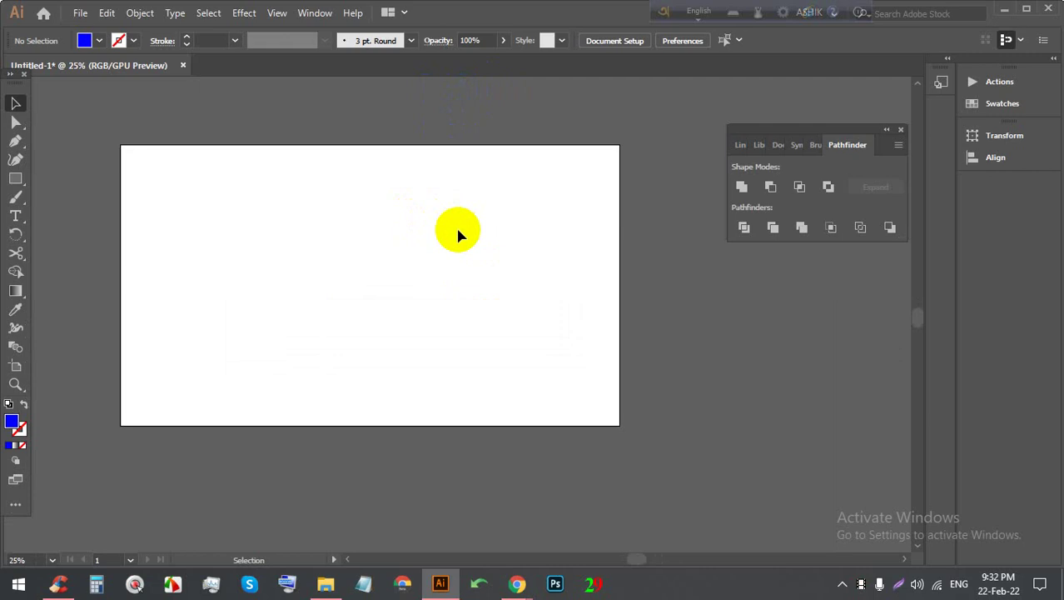
mouse_move(517, 584)
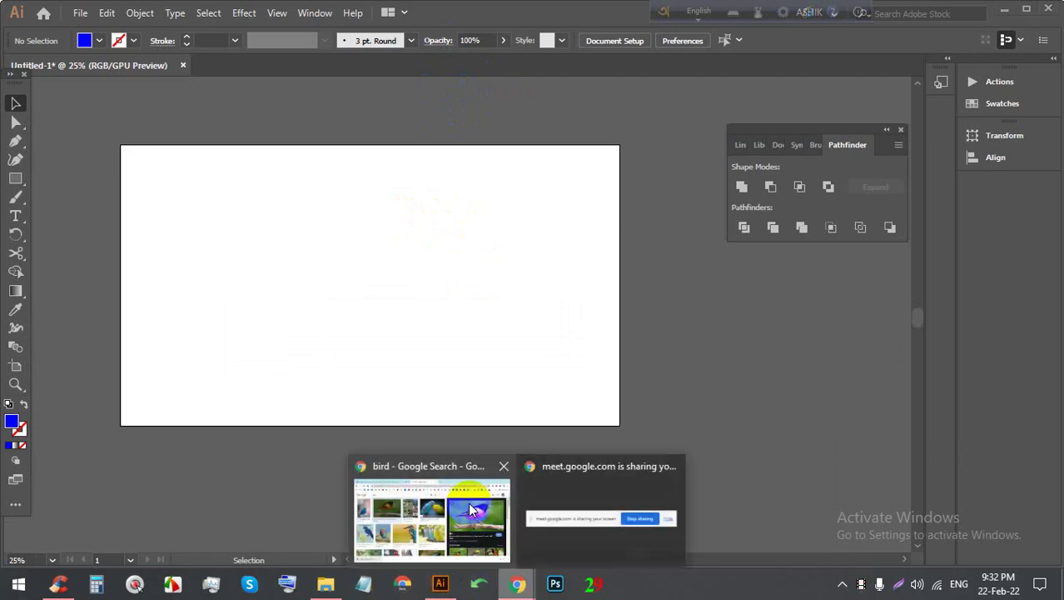
Step: Switch to the Facebook group chat and open the shared task image full-screen
left_click(429, 516)
left_click(96, 20)
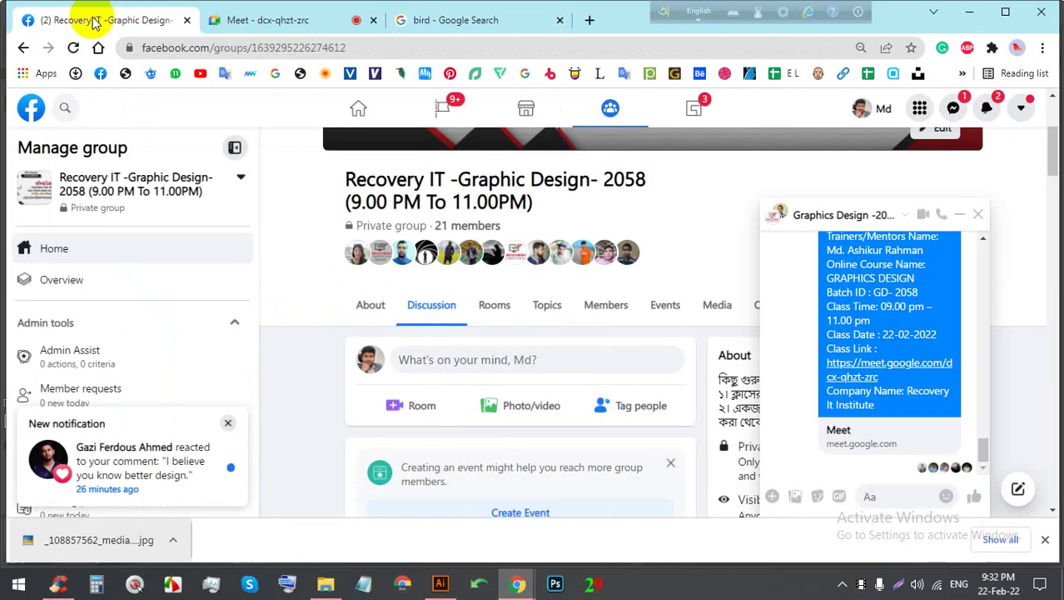
scroll(903, 433, "up", 5)
scroll(907, 420, "up", 5)
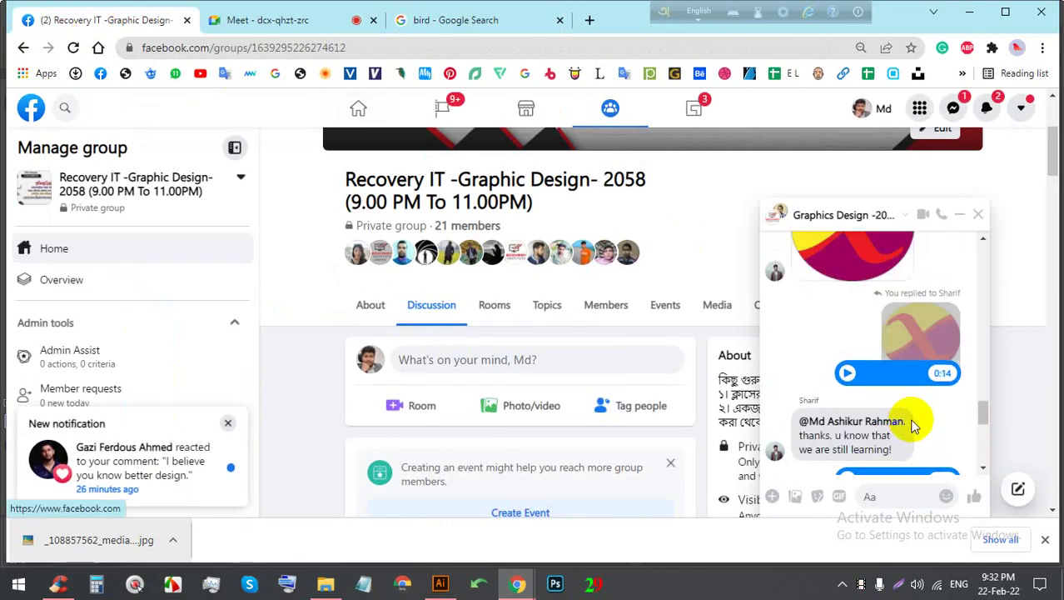
scroll(900, 421, "up", 5)
left_click(838, 376)
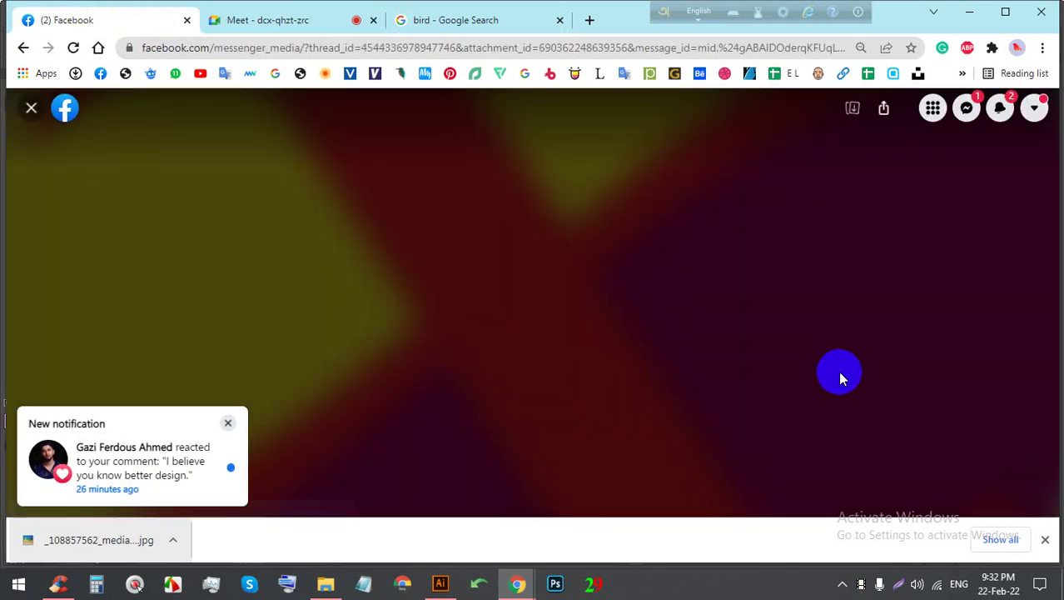
Step: Step forward through the shared images to the kids and flower portrait image
left_click(1027, 281)
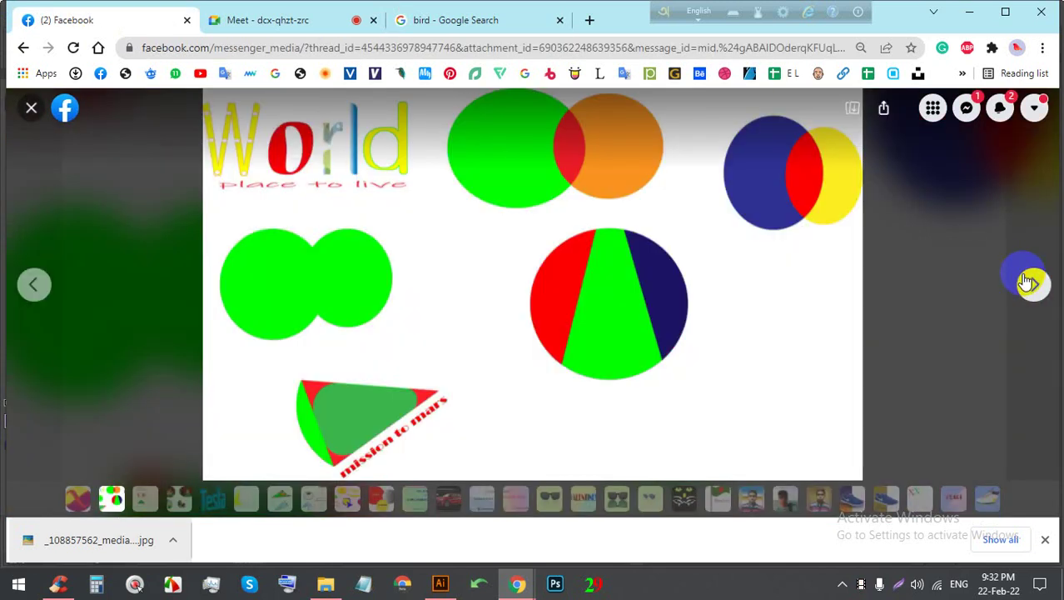
left_click(1033, 285)
left_click(1034, 285)
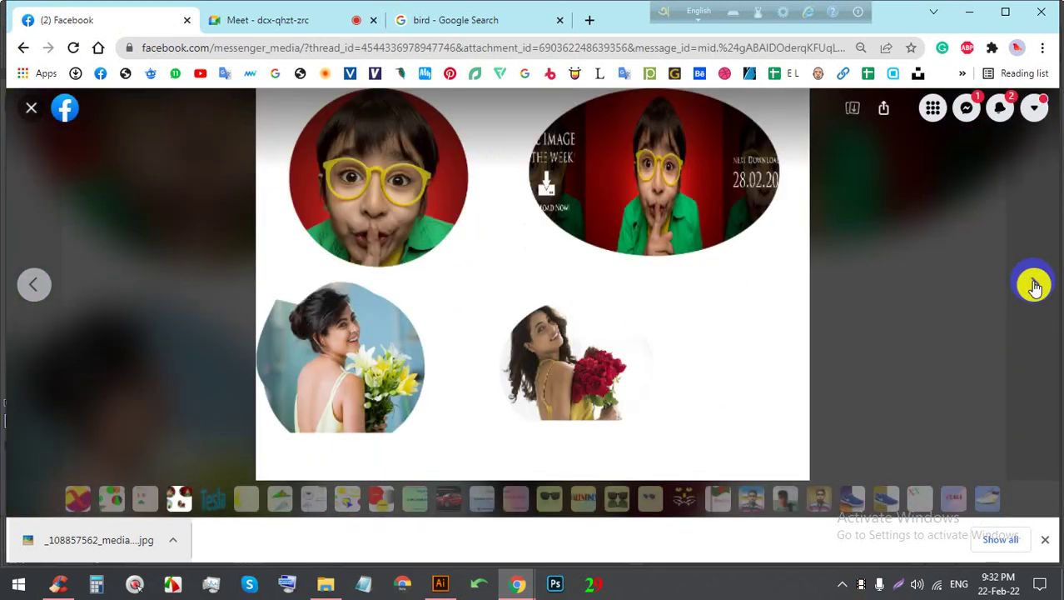
left_click(1030, 285)
left_click(255, 20)
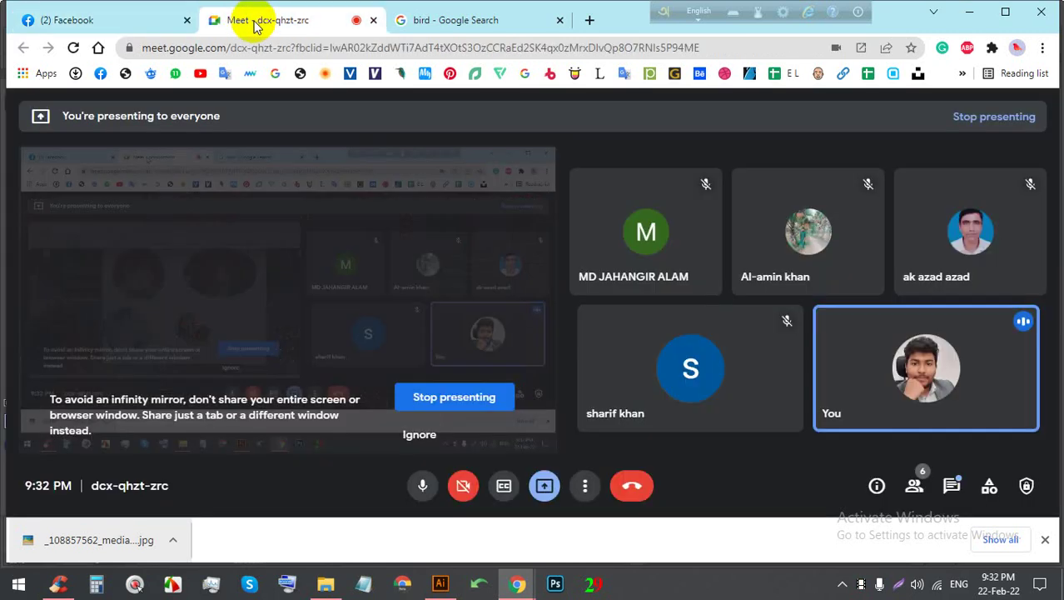
left_click(150, 25)
mouse_move(533, 283)
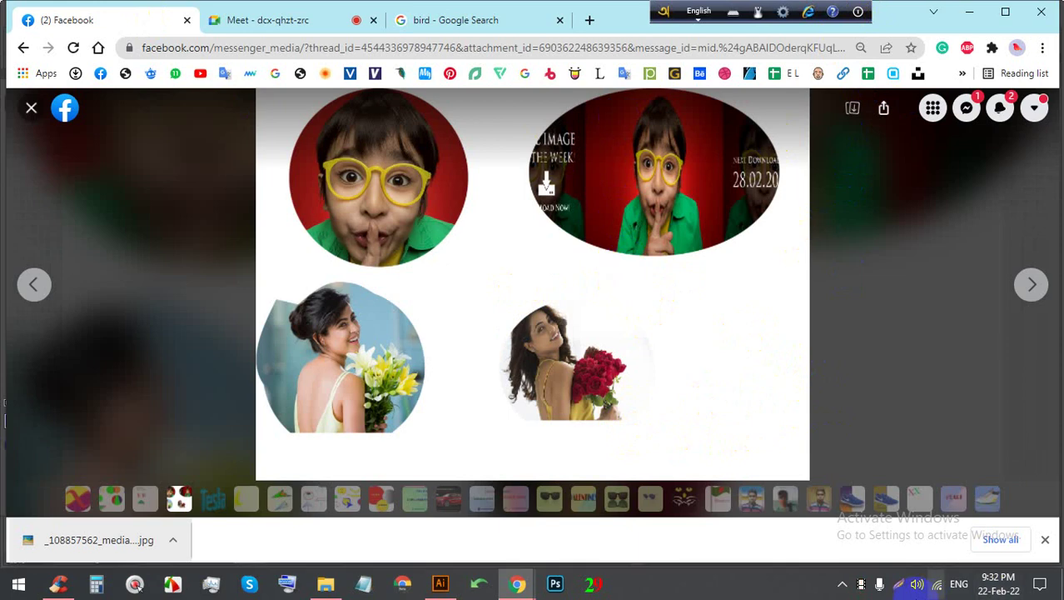
Step: Capture the image and mark the boy with red annotation strokes, then discard the capture
left_click(900, 588)
mouse_move(823, 489)
left_mouse_down()
mouse_move(221, 65)
mouse_move(222, 35)
left_mouse_up()
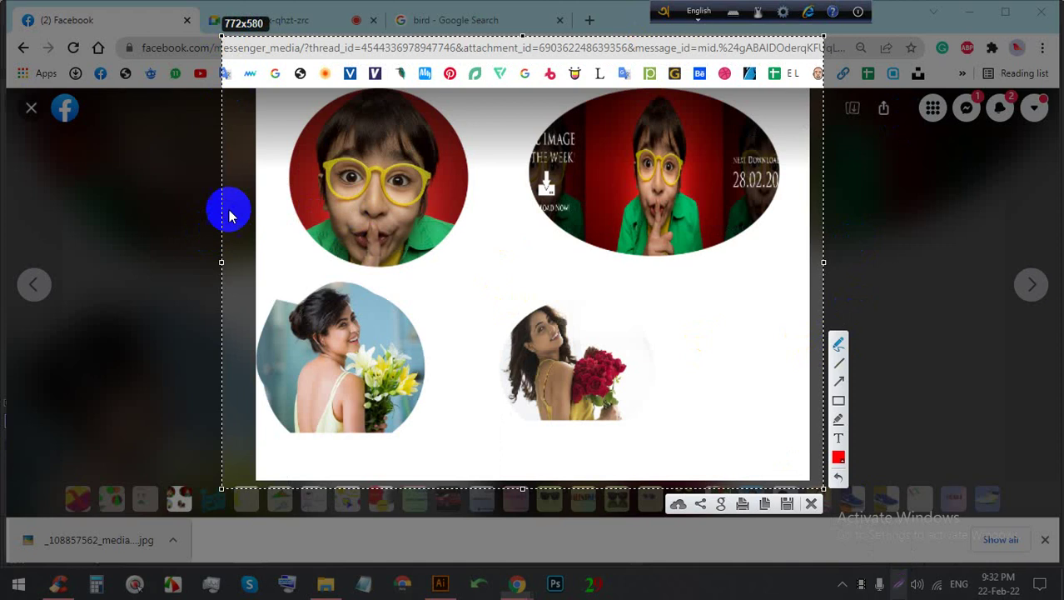
mouse_move(646, 100)
left_mouse_down()
mouse_move(712, 183)
mouse_move(609, 114)
left_mouse_up()
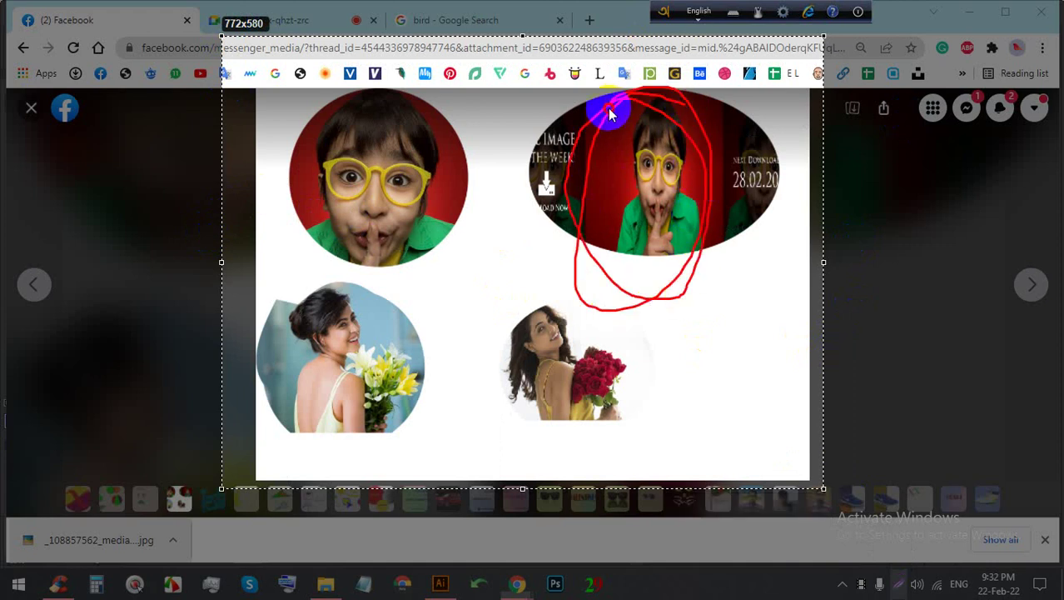
left_click_drag(662, 283, 883, 272)
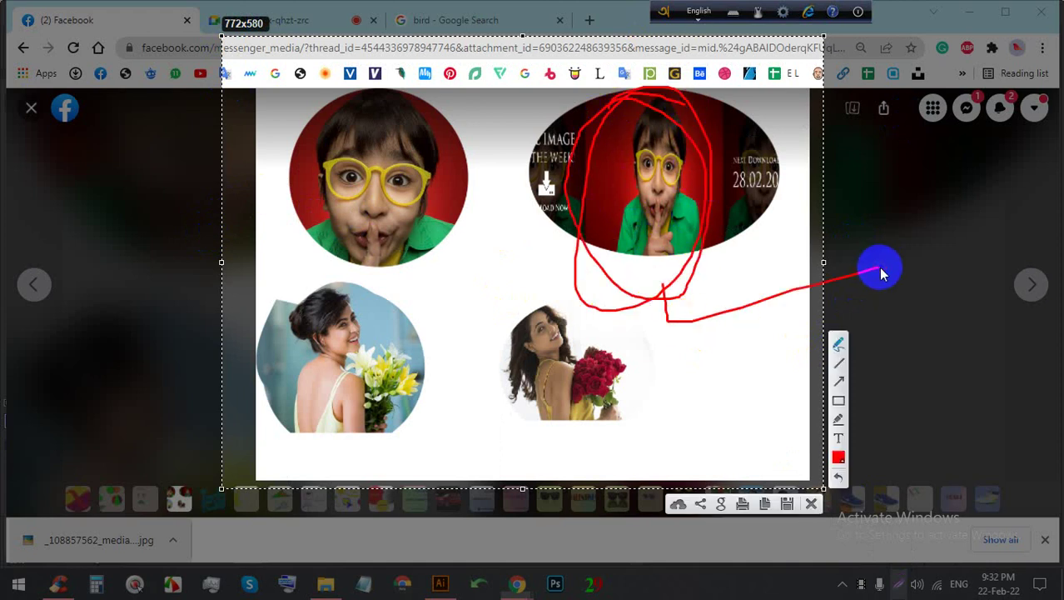
mouse_move(718, 275)
left_mouse_down()
mouse_move(724, 327)
mouse_move(839, 298)
left_mouse_up()
left_click_drag(755, 296, 760, 348)
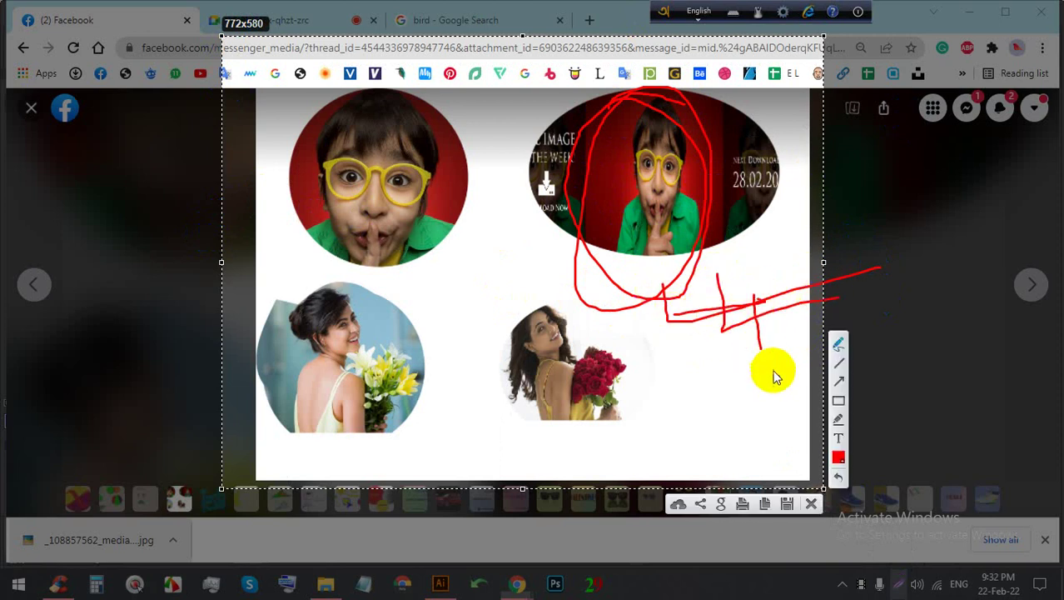
left_click(811, 503)
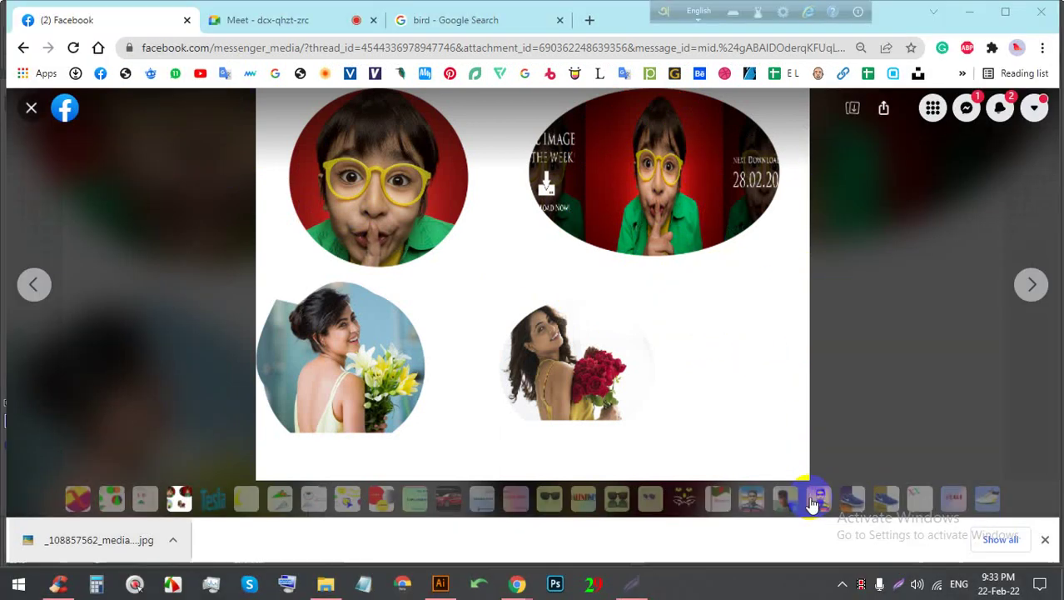
Step: Step back through the logo images to the X logo, close the viewer and return to Illustrator
left_click(47, 293)
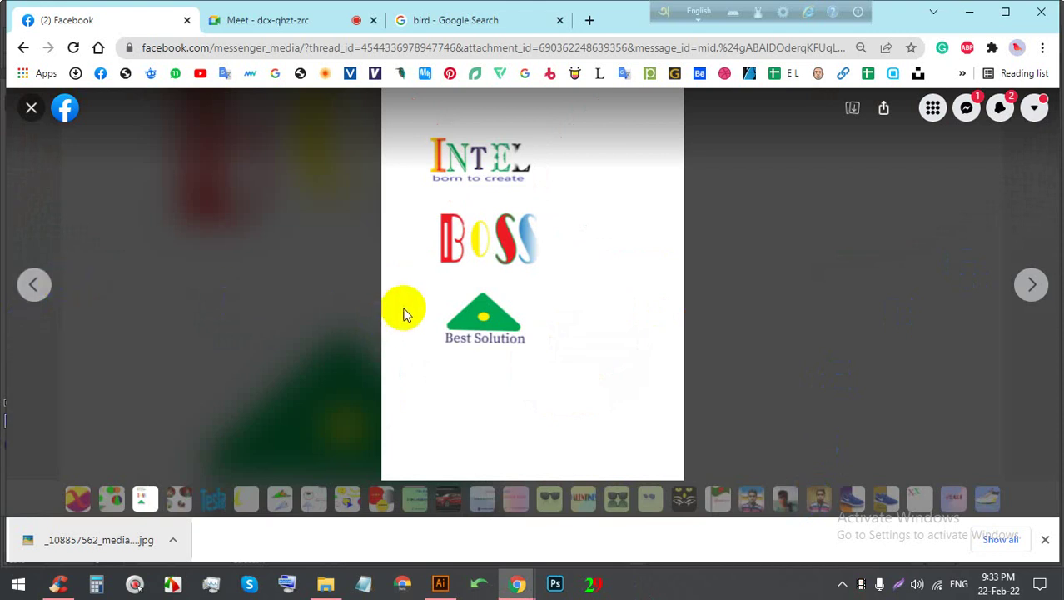
left_click(316, 228)
left_click(33, 287)
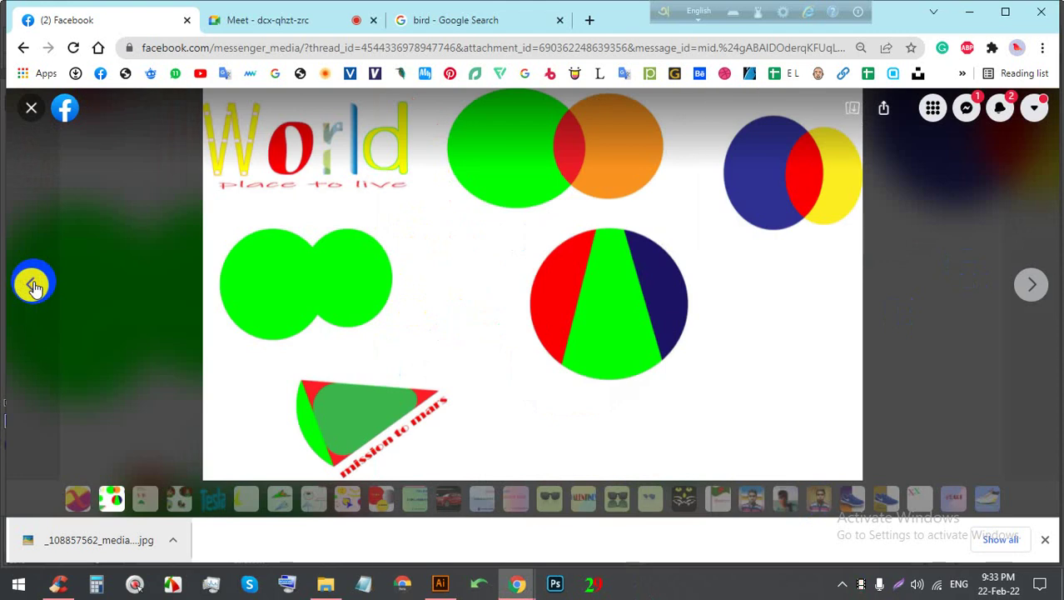
left_click(35, 286)
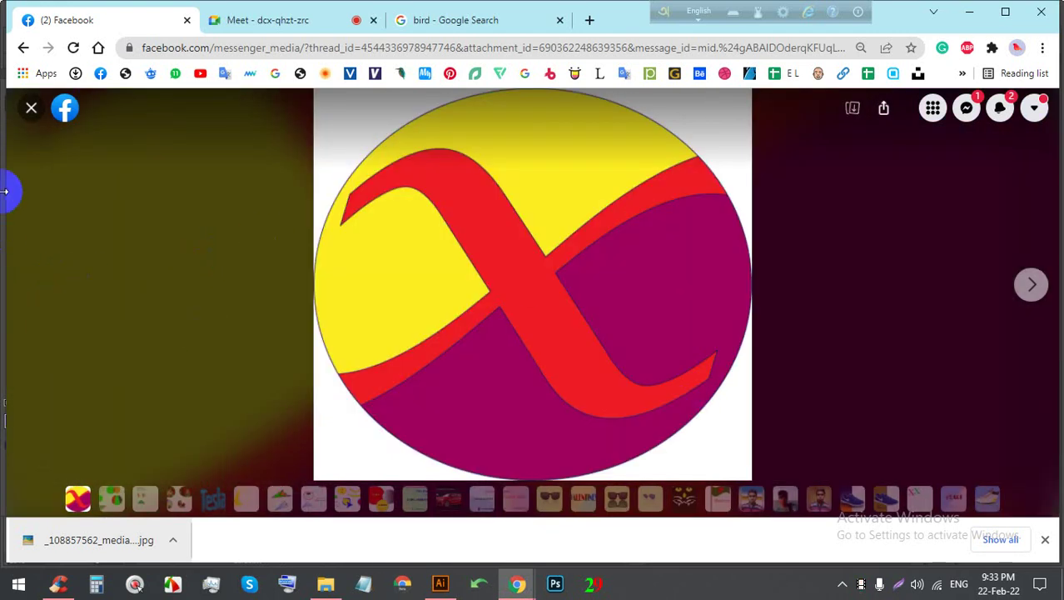
left_click(31, 107)
left_click(441, 583)
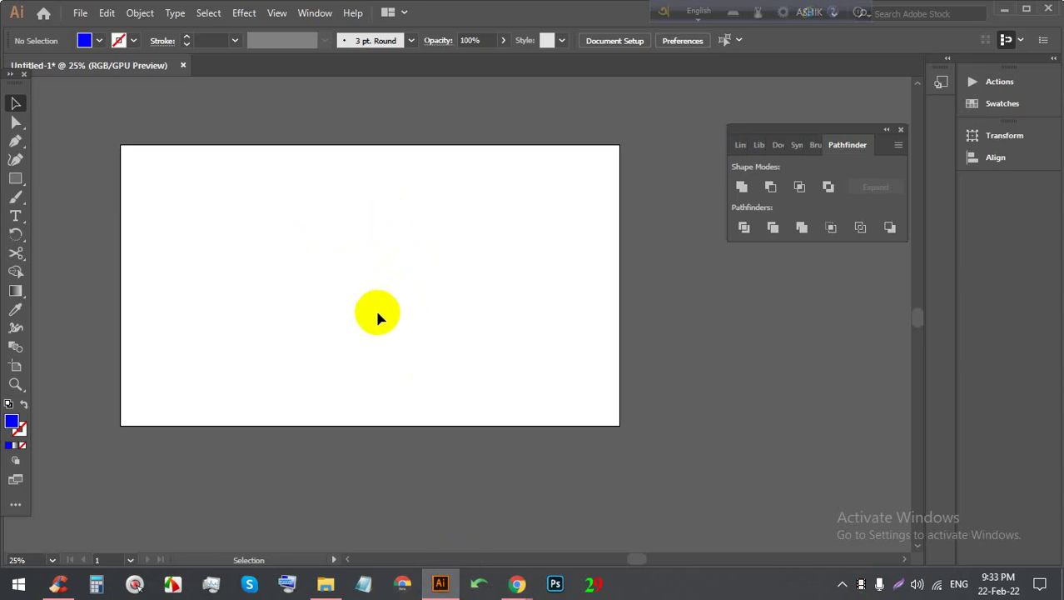
Step: Draw a rectangle spanning the entire artboard to serve as a solid blue background
scroll(163, 179, "up", 1)
left_click(15, 179)
left_click(218, 189)
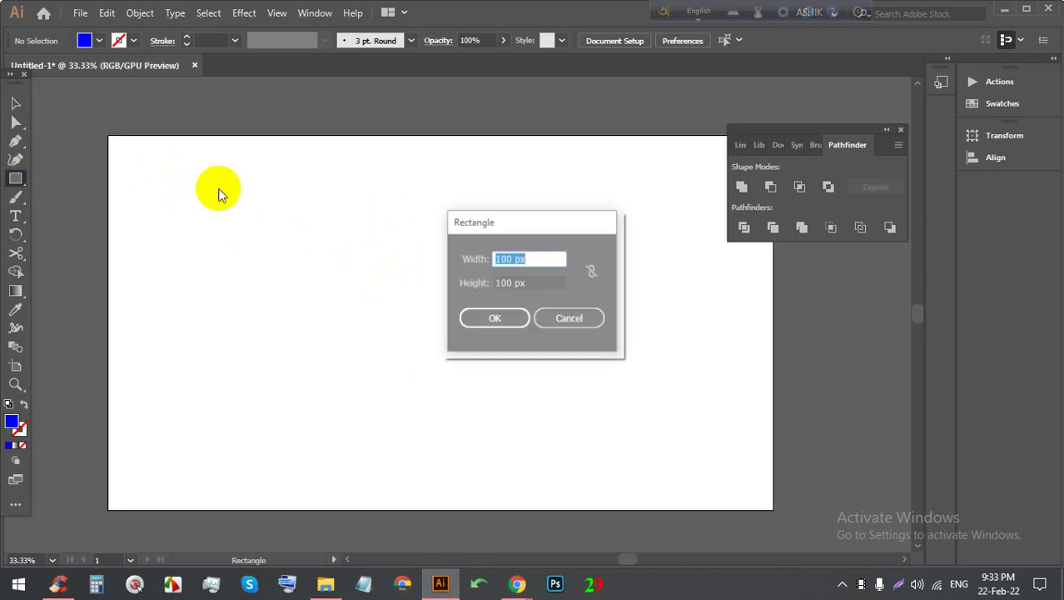
left_click(556, 319)
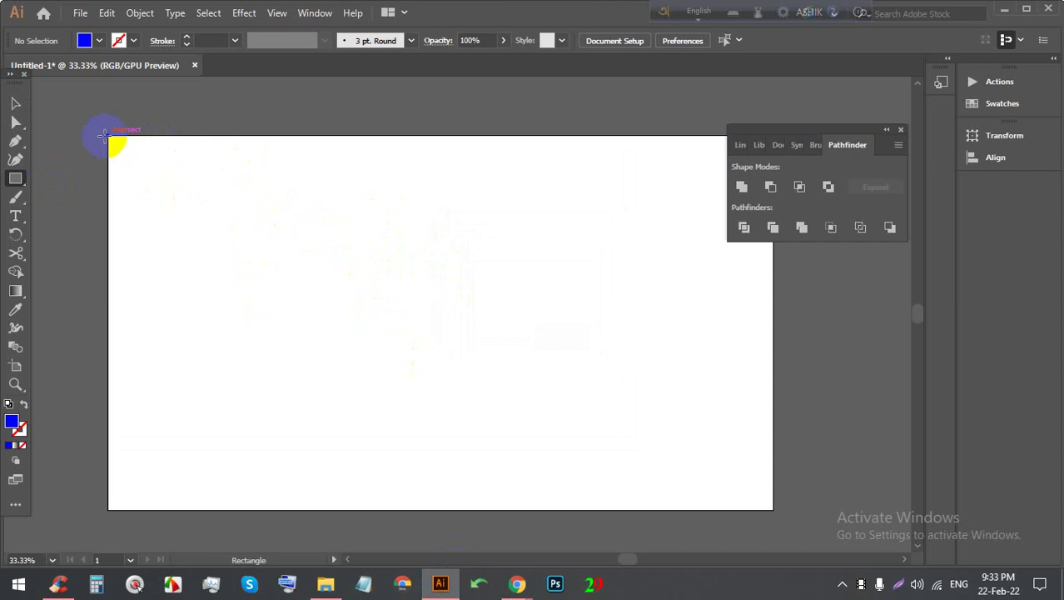
left_click_drag(116, 139, 775, 509)
left_click(901, 131)
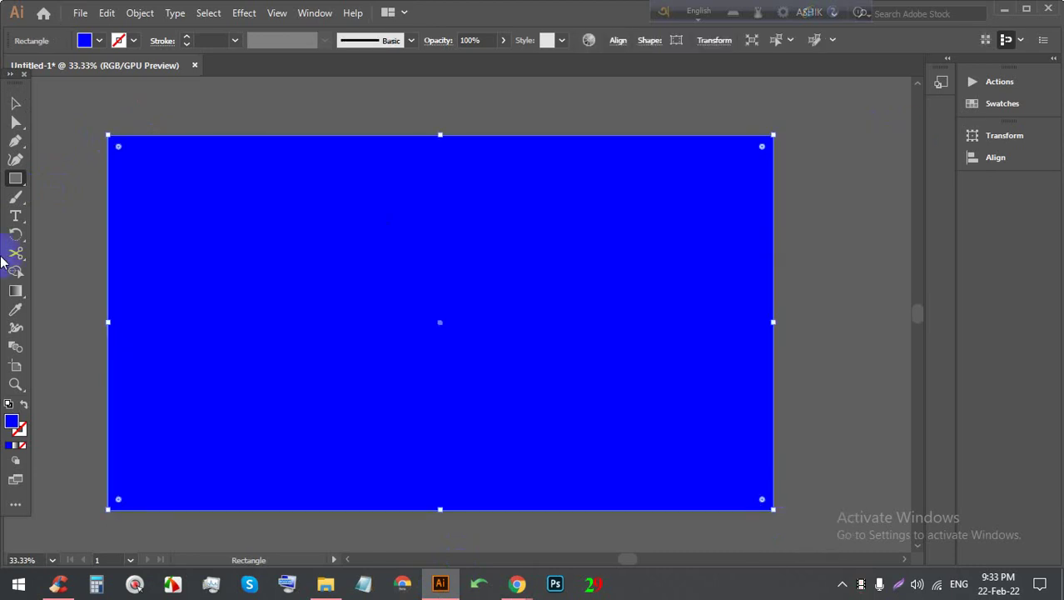
left_click(16, 216)
left_click(286, 95)
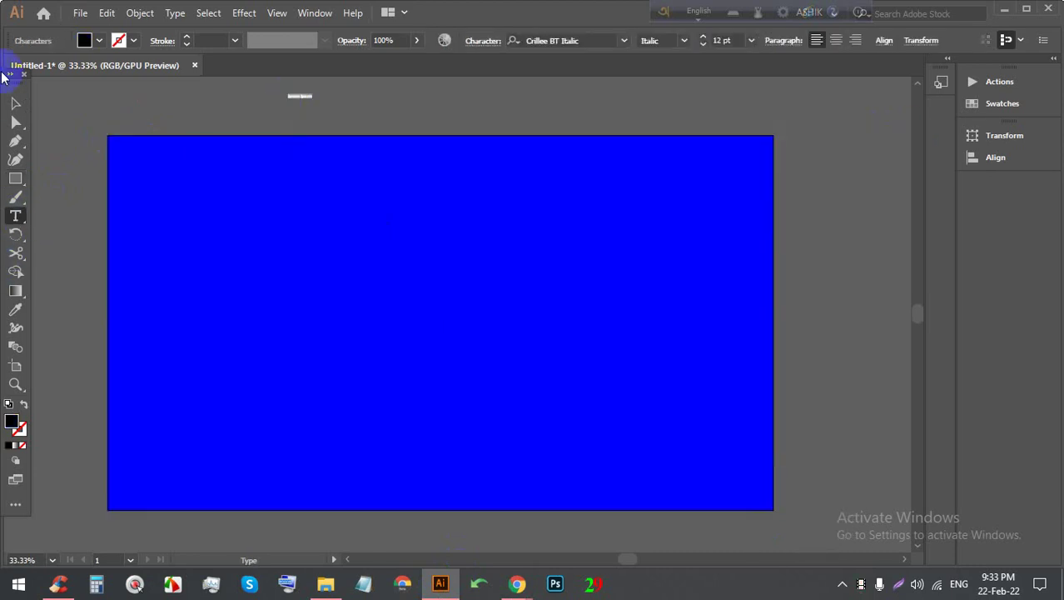
Step: Enlarge the new text over the blue background and replace its placeholder with 'Wld'
left_click(10, 104)
mouse_move(305, 105)
left_mouse_down()
mouse_move(404, 154)
mouse_move(665, 238)
left_mouse_up()
left_click_drag(432, 202, 375, 265)
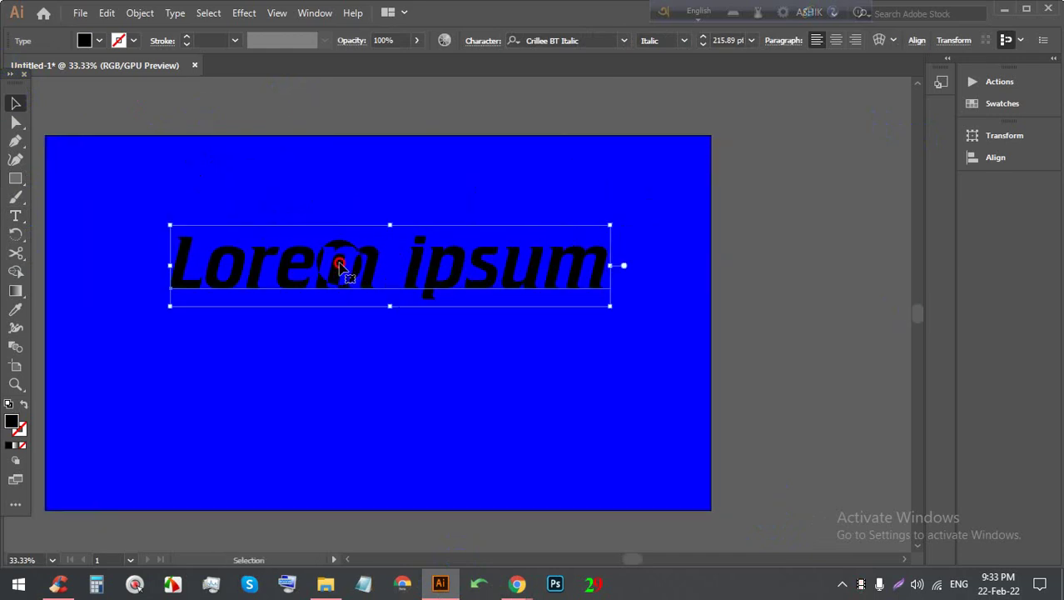
triple_click(375, 265)
type("W")
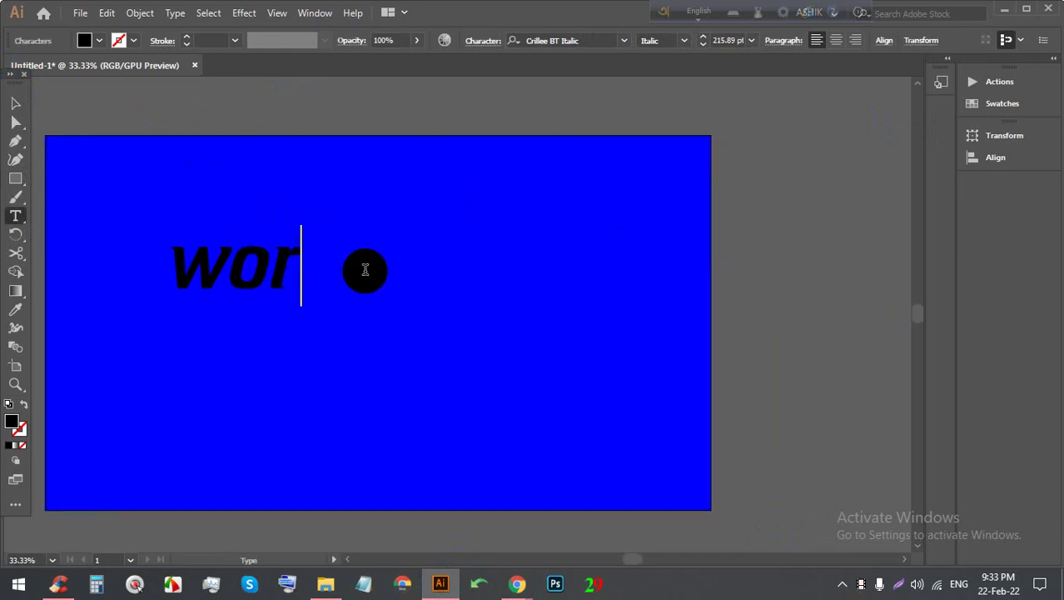
type("ld")
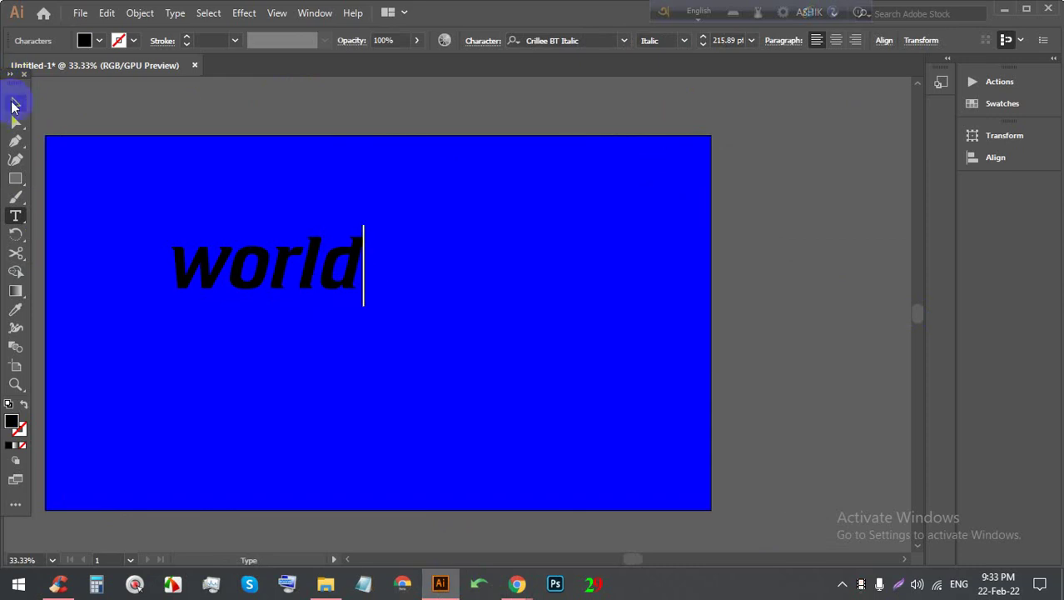
left_click(14, 105)
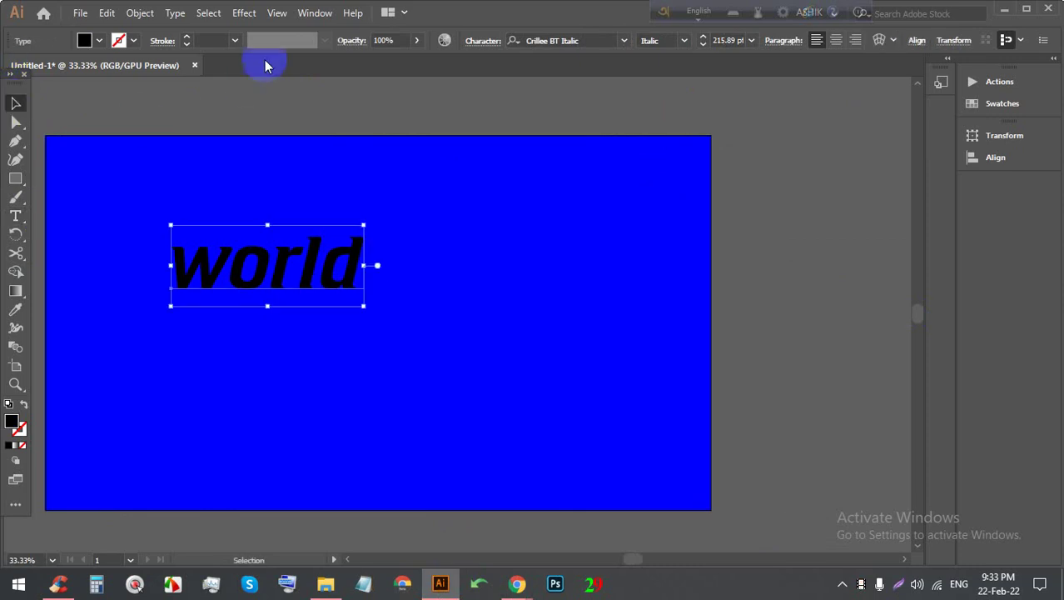
Step: Set the WORLD text to All Caps in the character options
left_click(483, 40)
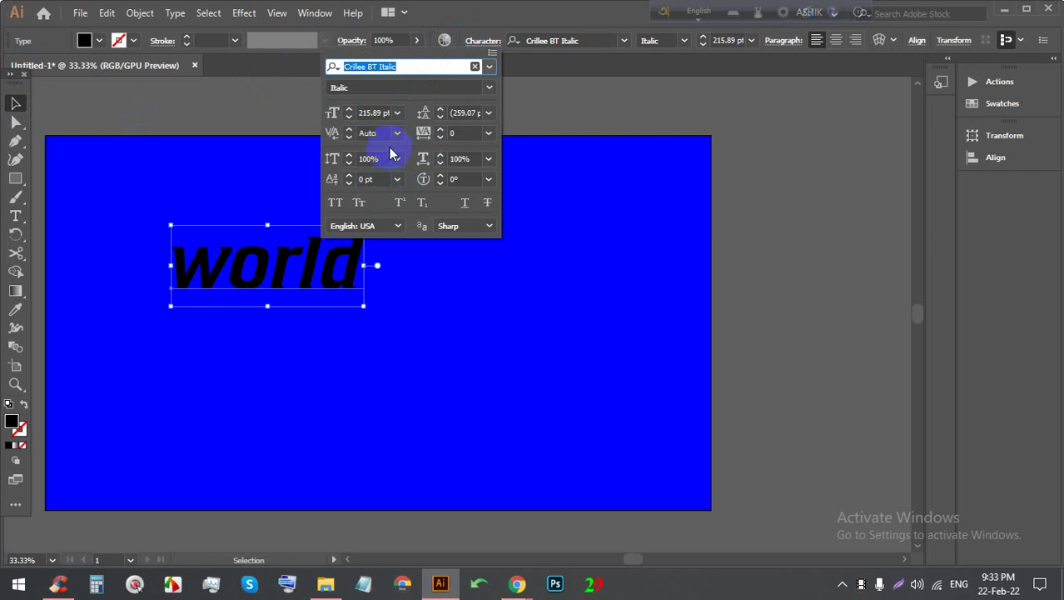
left_click(335, 204)
left_click(15, 103)
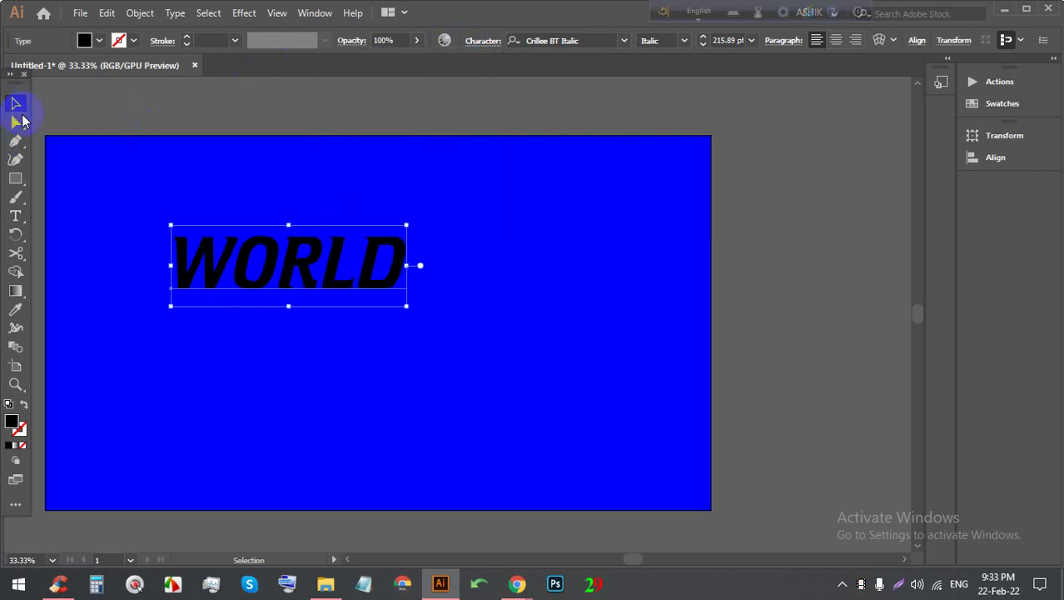
left_click(735, 327)
left_click(339, 268)
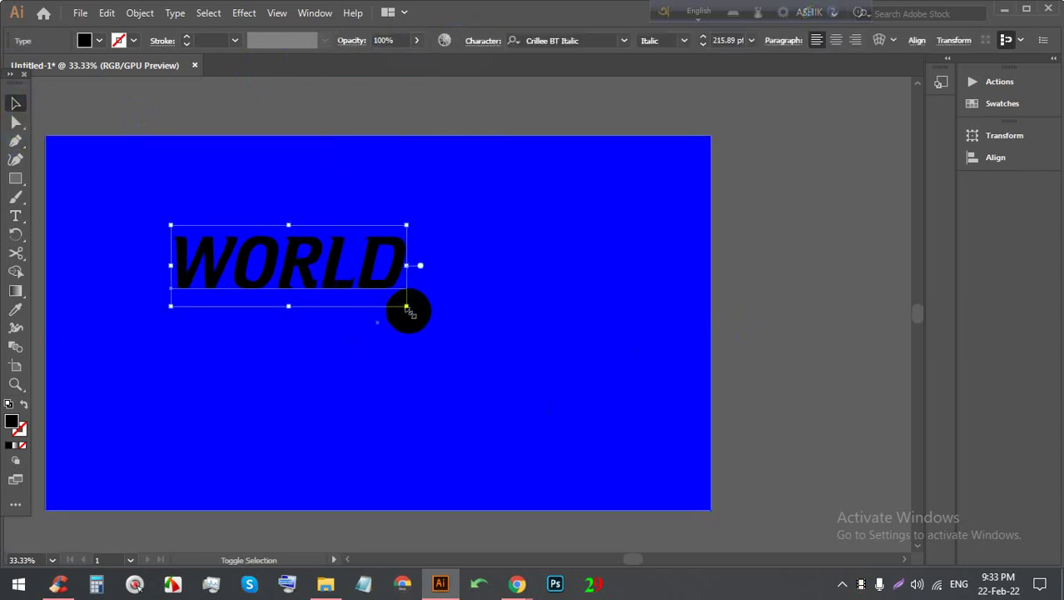
Step: Scale and position WORLD to span the blue background
left_click_drag(406, 306, 667, 395)
mouse_move(506, 344)
left_mouse_down()
mouse_move(452, 344)
mouse_move(427, 309)
left_mouse_up()
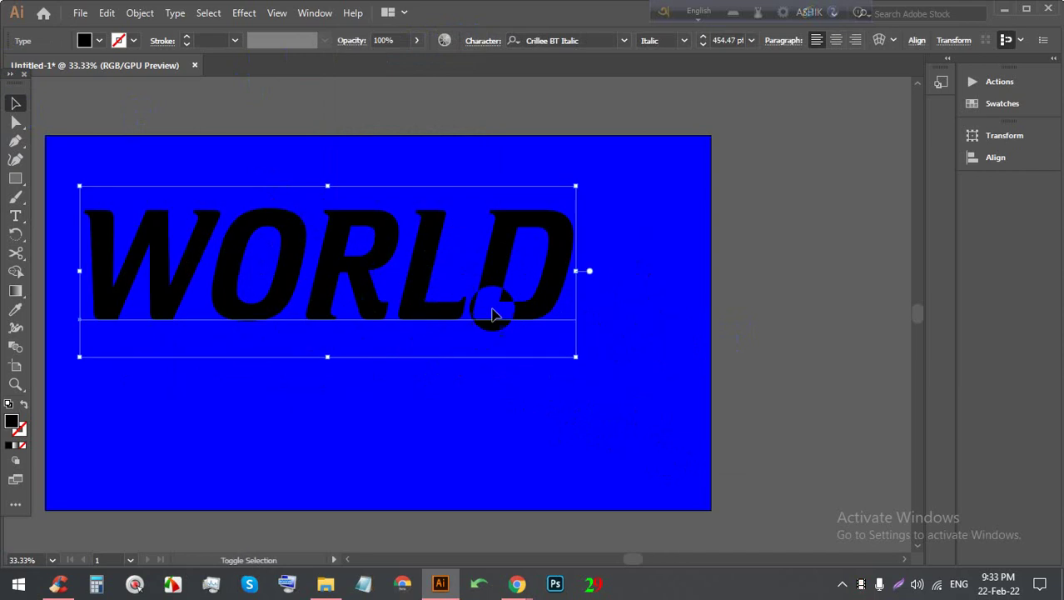
mouse_move(586, 360)
left_mouse_down()
mouse_move(622, 397)
mouse_move(498, 327)
left_mouse_up()
key("ctrl+z")
mouse_move(619, 396)
left_mouse_down()
mouse_move(574, 356)
mouse_move(643, 379)
left_mouse_up()
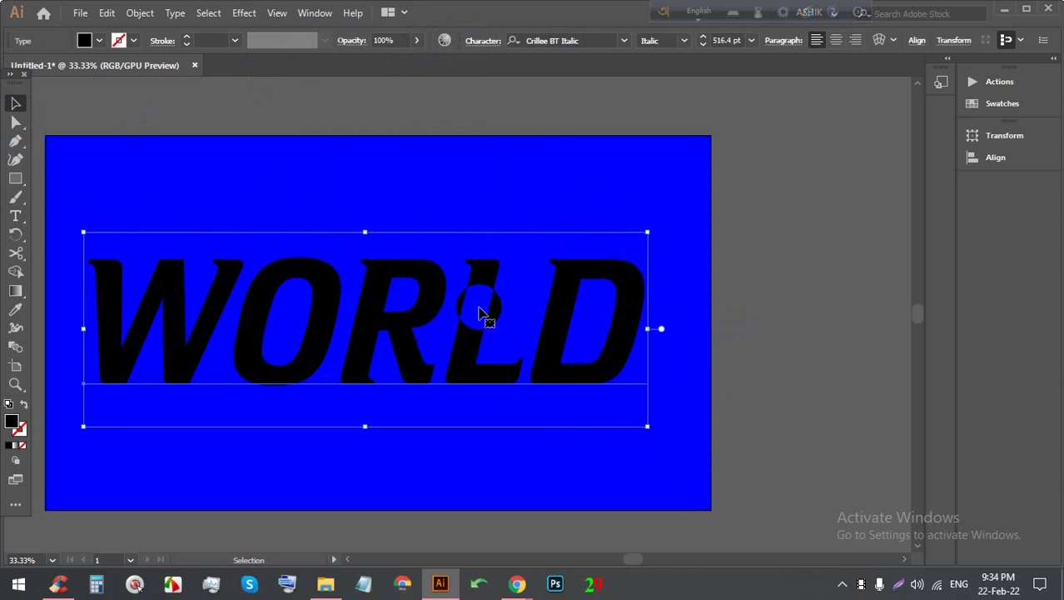
scroll(111, 173, "down", 2)
left_click(112, 357)
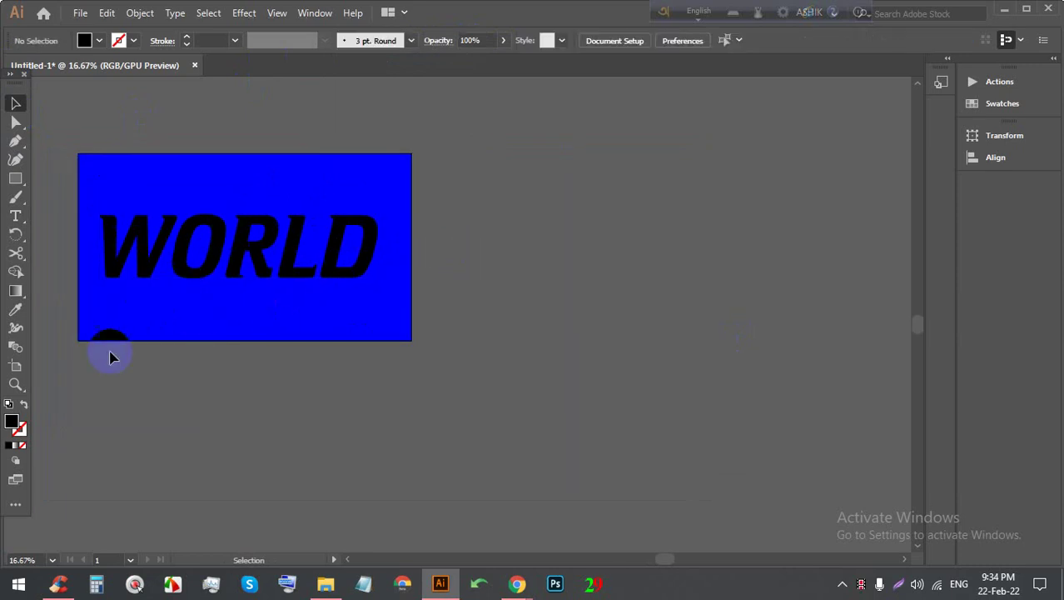
Step: Duplicate the blue artboard to the right and make the copy's WORLD text white
left_click(16, 365)
left_click_drag(358, 188, 561, 184)
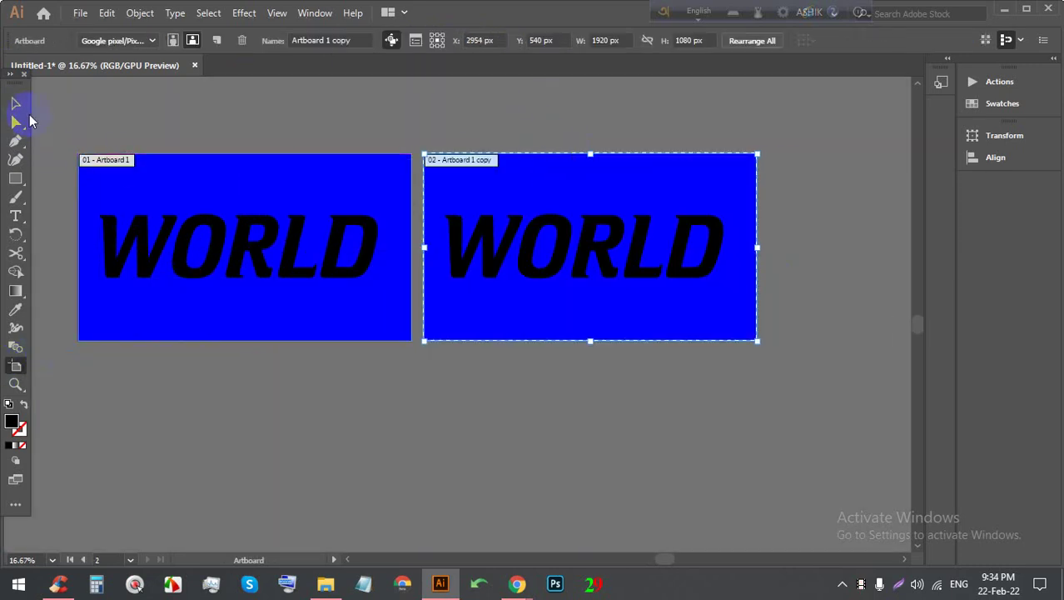
left_click(15, 102)
left_click(526, 219)
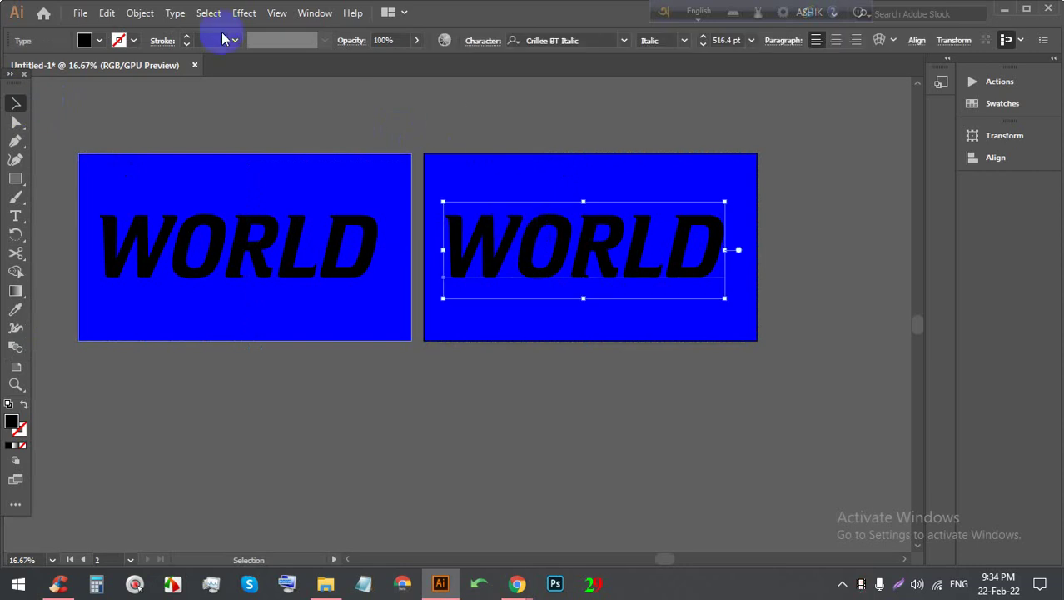
left_click(100, 42)
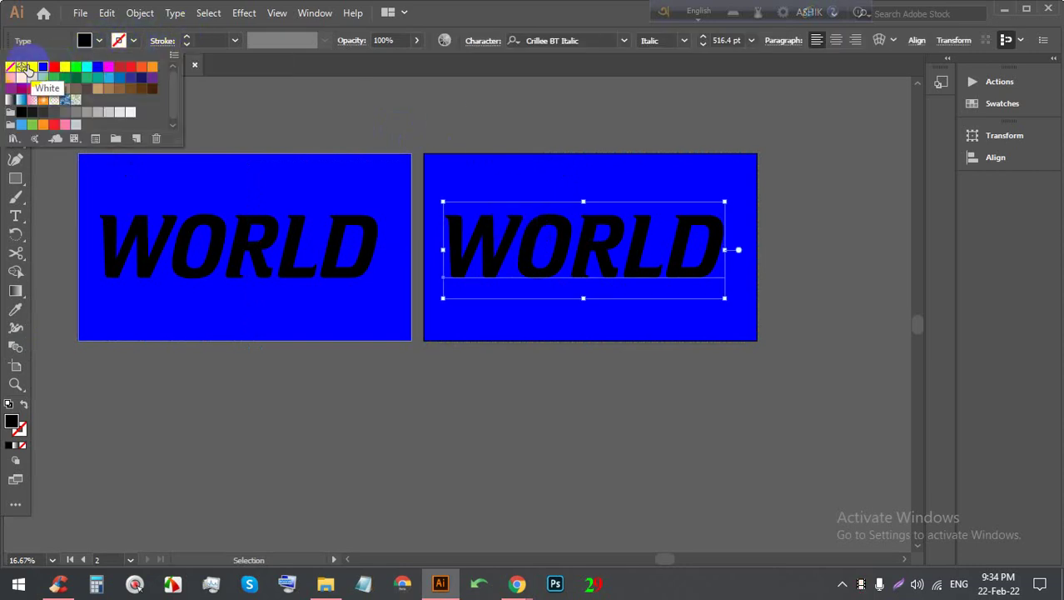
left_click(25, 71)
left_click(486, 129)
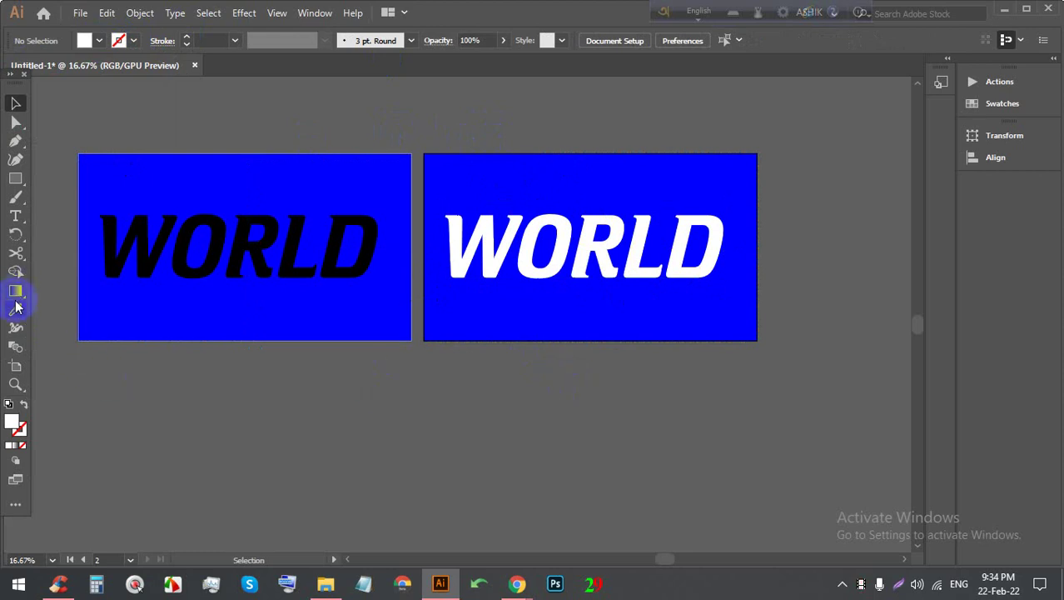
Step: Copy the two artboards into the bottom-right and bottom-left spots to complete a 2×2 grid
left_click(15, 365)
scroll(724, 232, "up", 2)
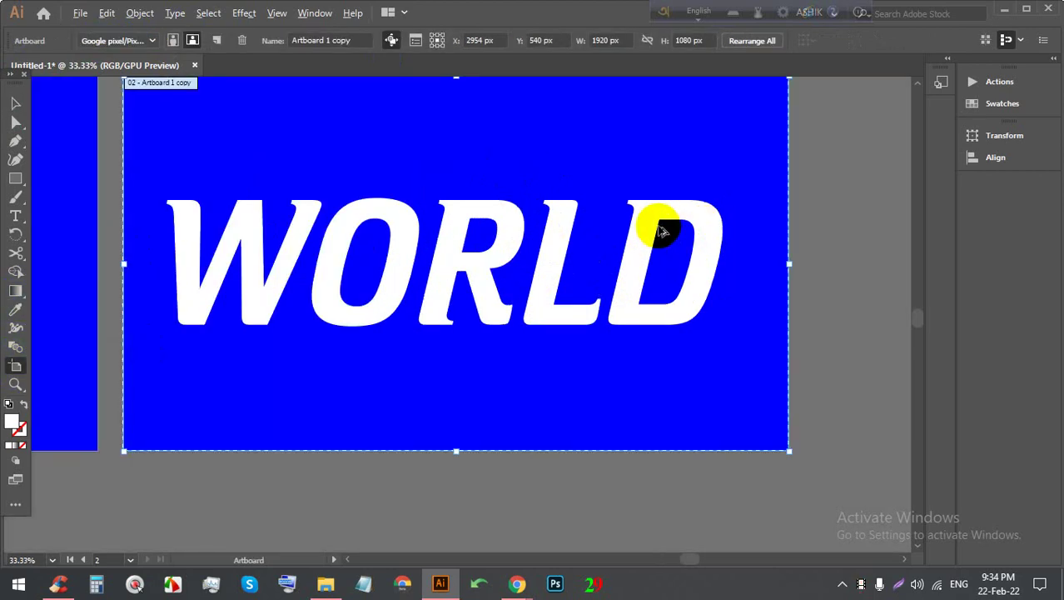
scroll(660, 226, "down", 1)
scroll(610, 215, "down", 3)
mouse_move(544, 214)
left_mouse_down()
mouse_move(367, 306)
mouse_move(613, 298)
left_mouse_up()
key("alt+shift")
mouse_move(439, 256)
left_mouse_down()
mouse_move(428, 321)
mouse_move(451, 369)
left_mouse_up()
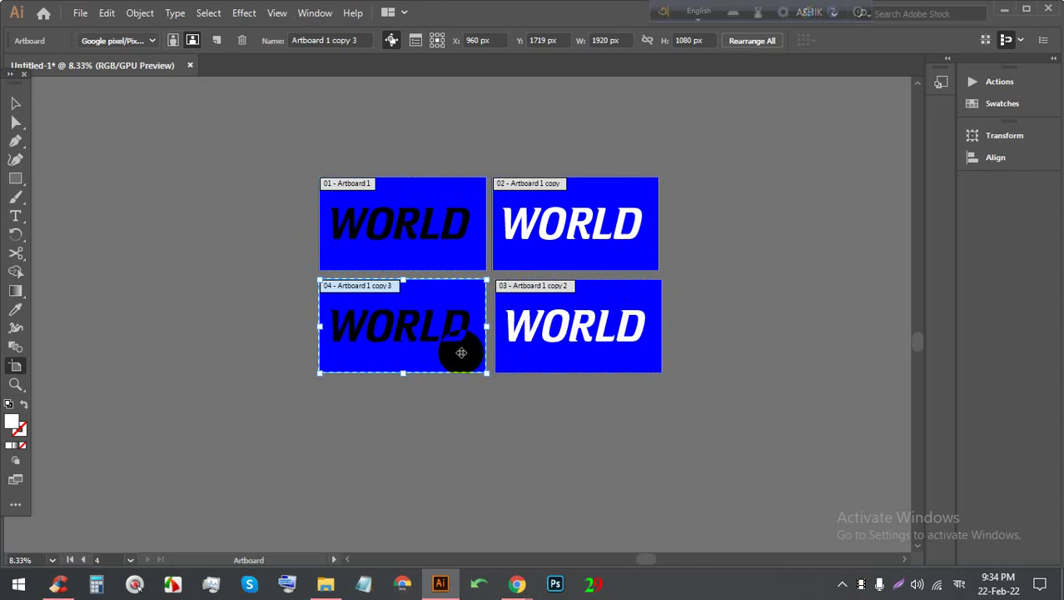
key("ctrl+plus")
left_click(13, 105)
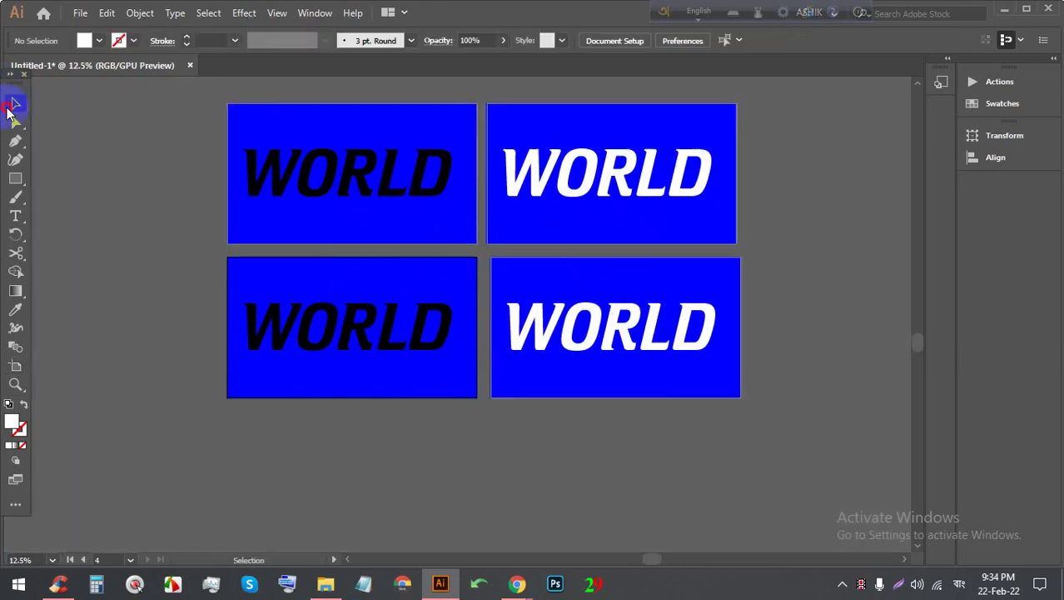
Step: Fill the bottom-right artboard's background with Cyan
left_click(602, 281)
left_click(100, 40)
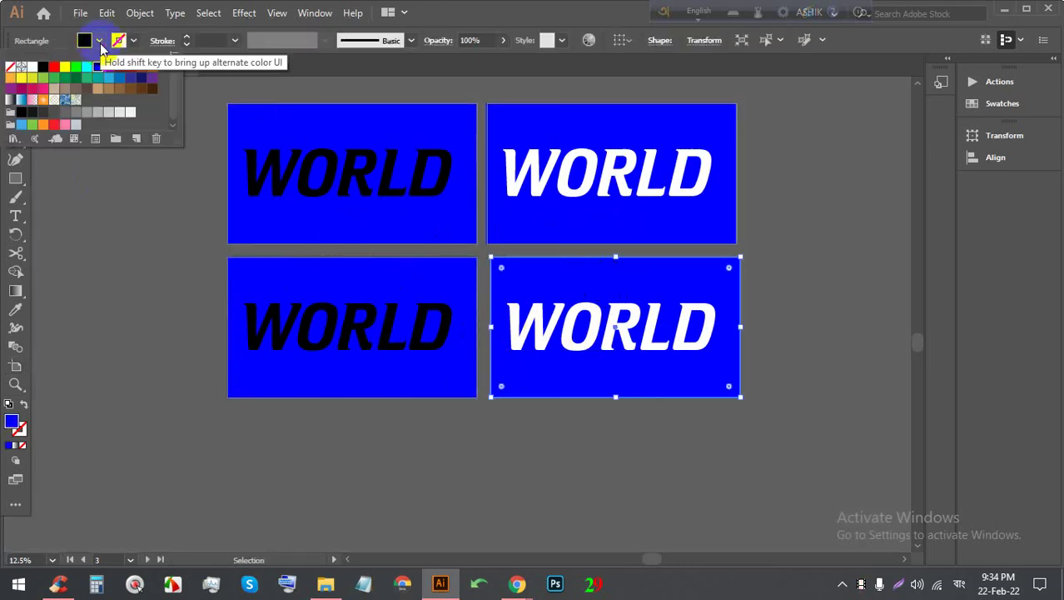
left_click(86, 67)
left_click(552, 391)
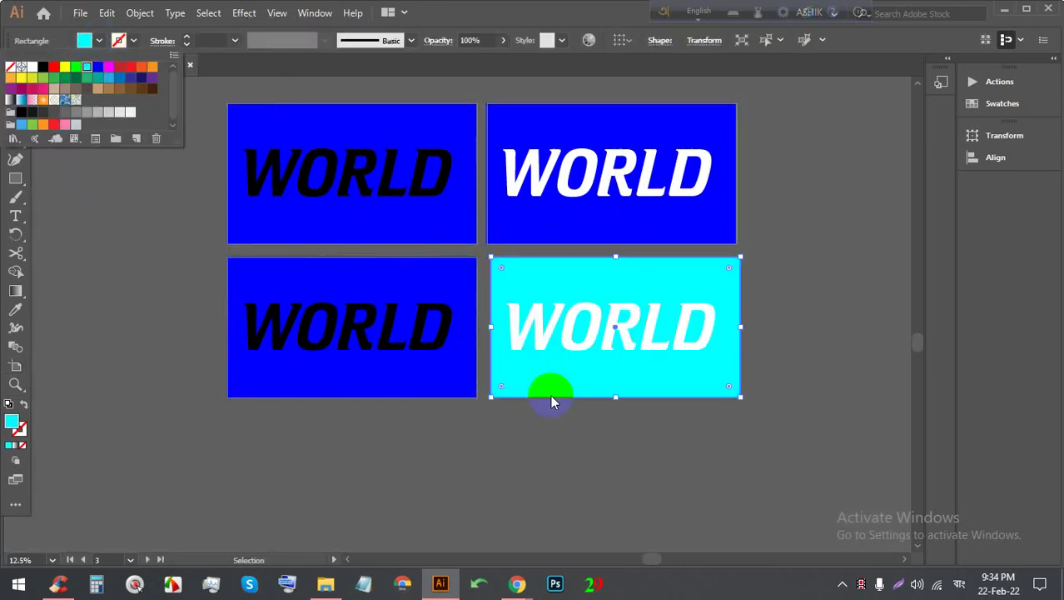
left_click(575, 440)
Step: Fill the bottom-left background with Yellow after trying red and light blue
left_click(404, 389)
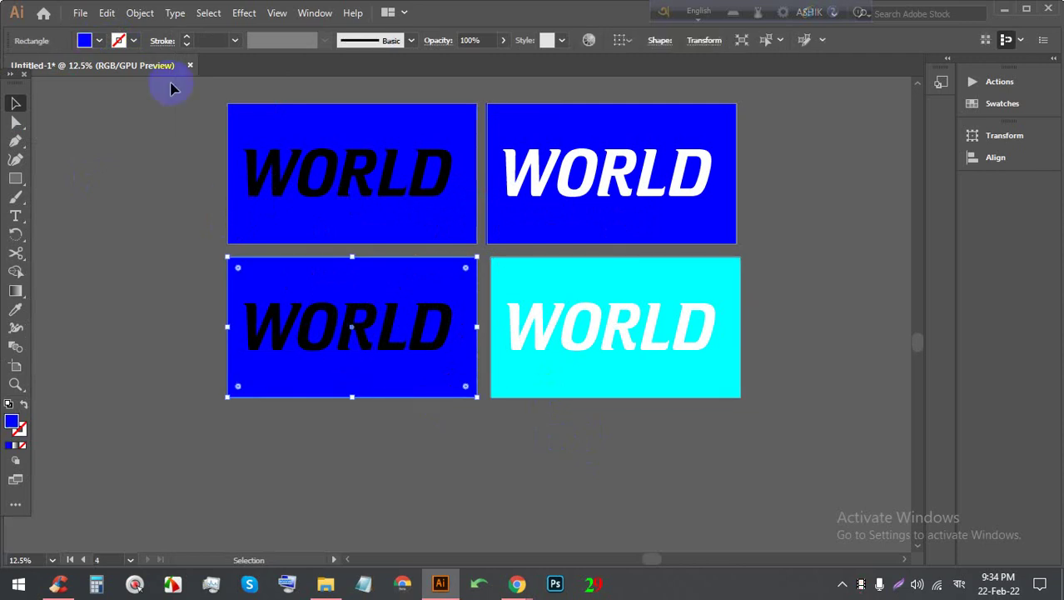
left_click(99, 41)
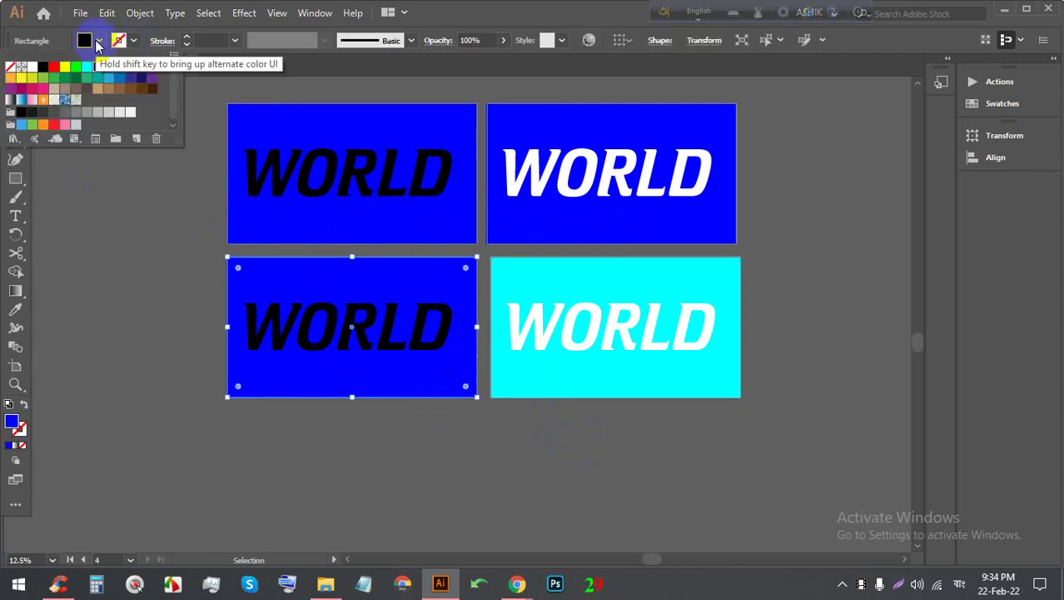
left_click(54, 72)
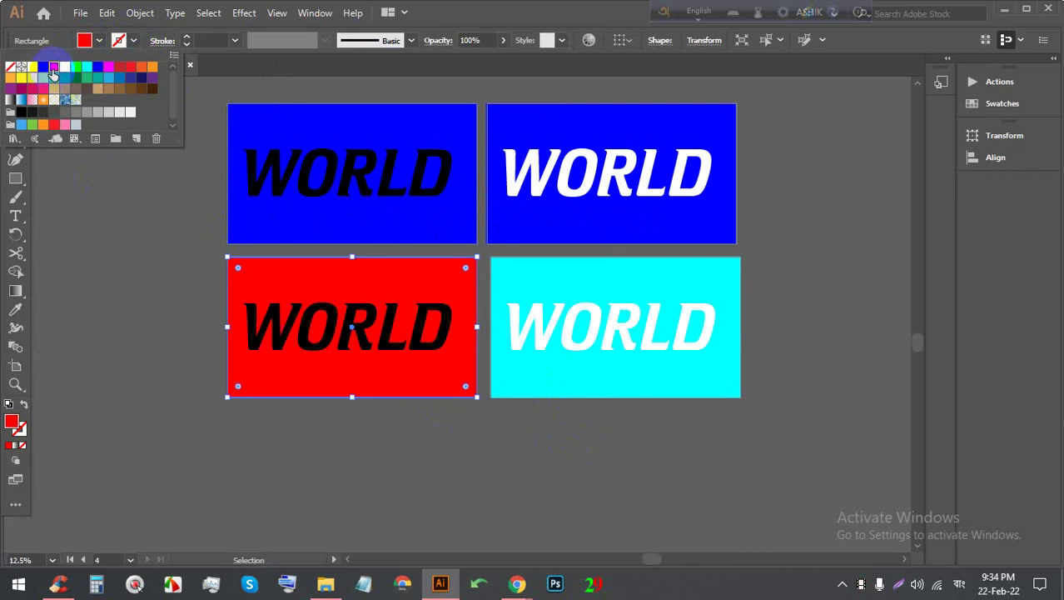
left_click(108, 78)
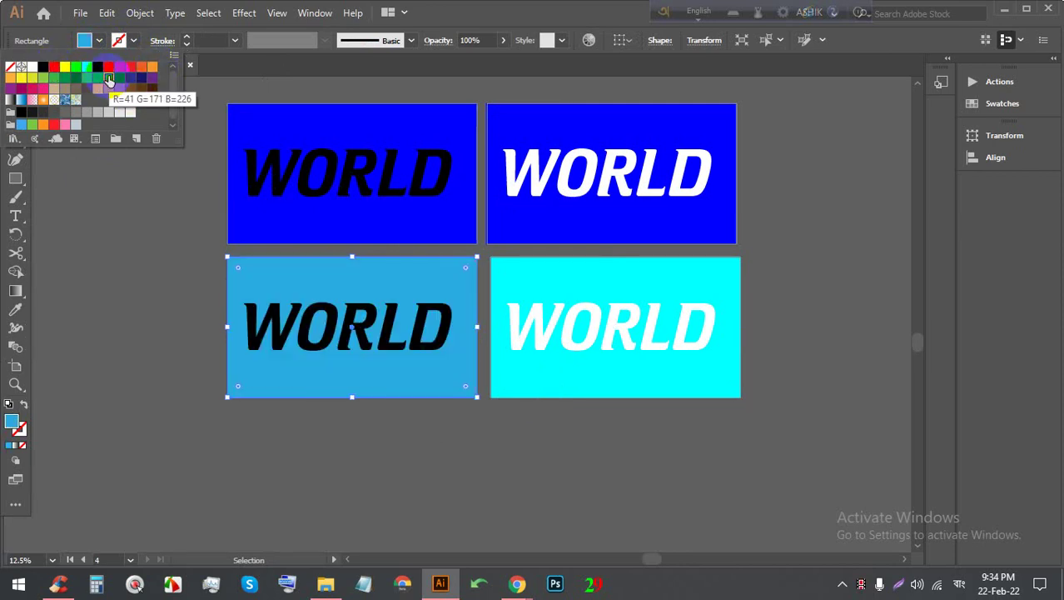
left_click(25, 83)
left_click(162, 381)
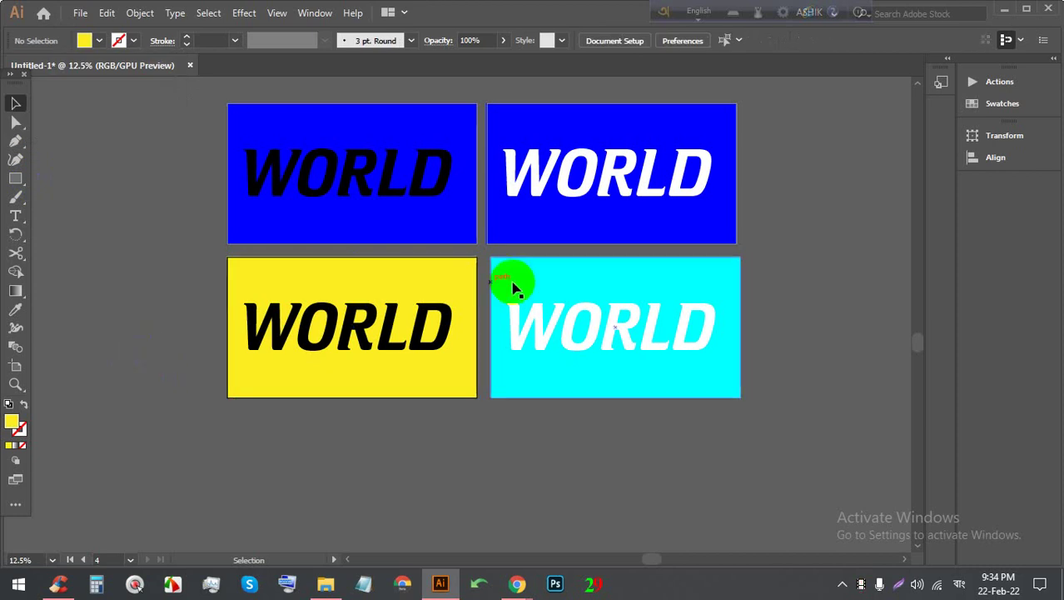
scroll(645, 268, "up", 1)
left_click_drag(622, 256, 641, 321)
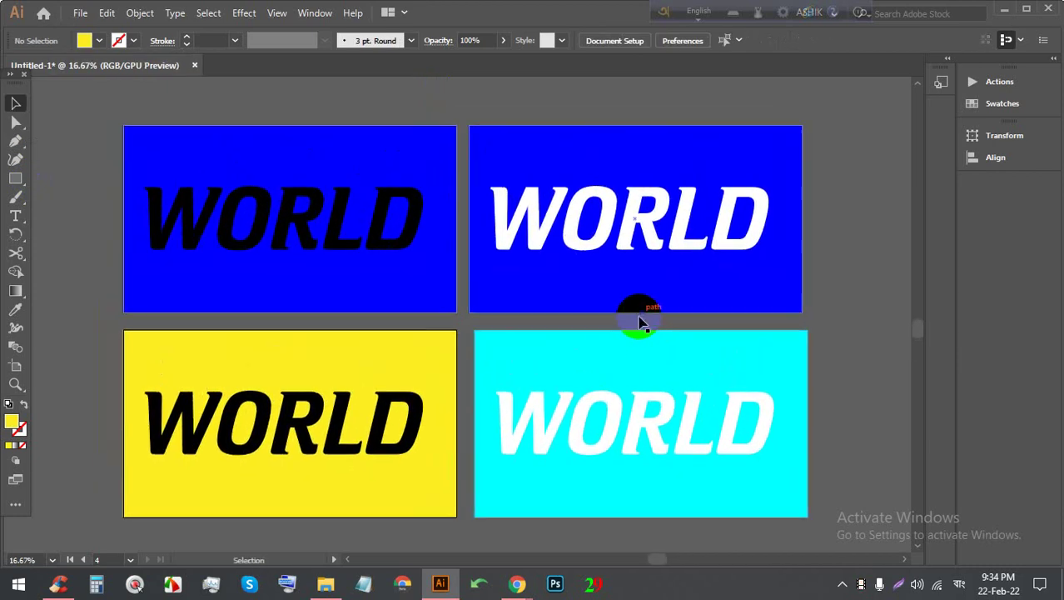
scroll(582, 209, "up", 1)
scroll(589, 201, "down", 1)
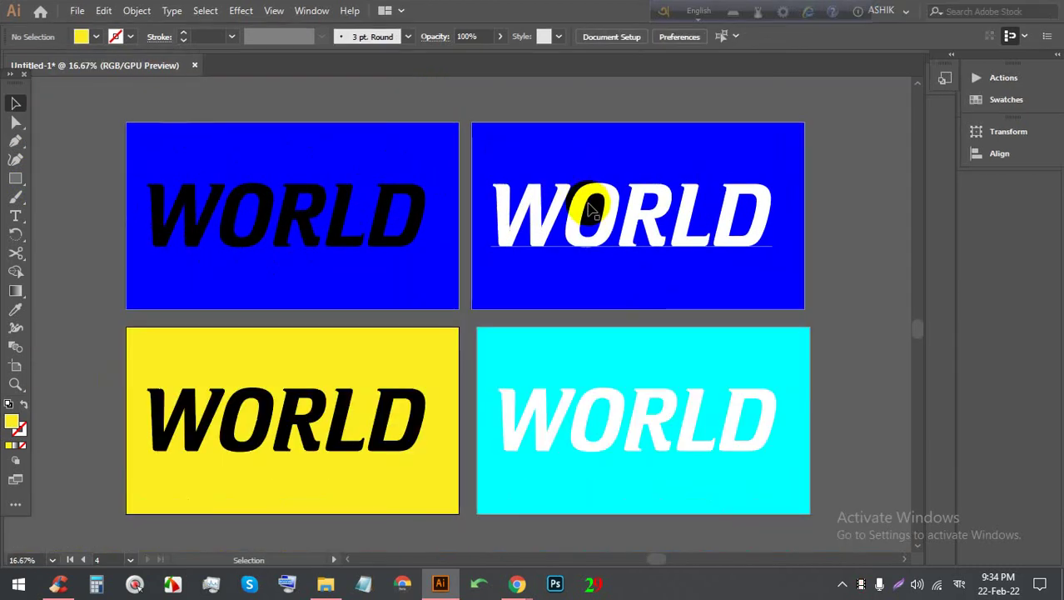
Step: Switch to full-screen mode and pan around the four artboards
key("f")
key("f")
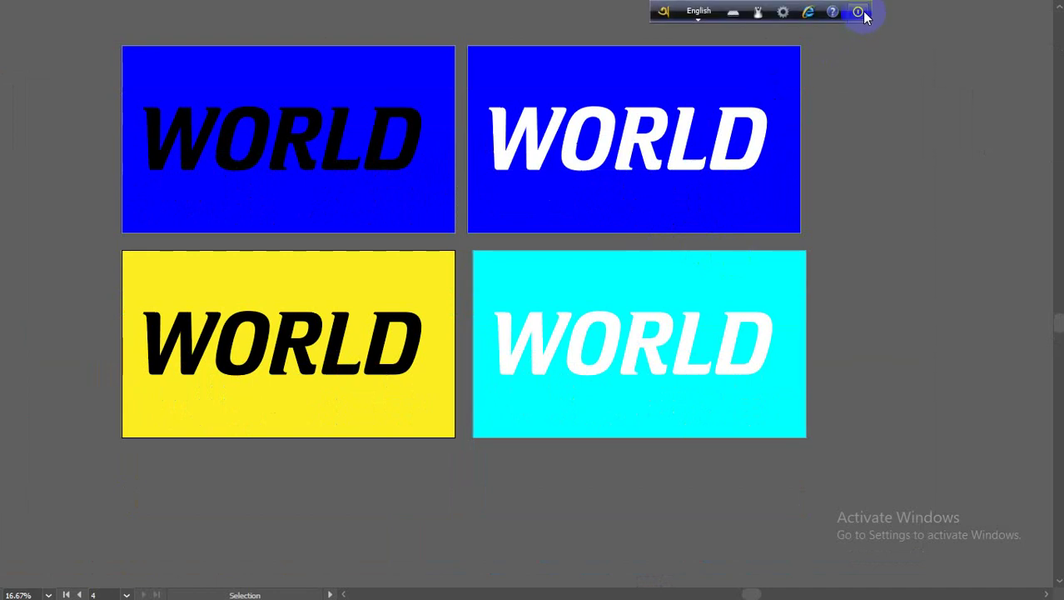
left_click(858, 12)
scroll(417, 133, "up", 1)
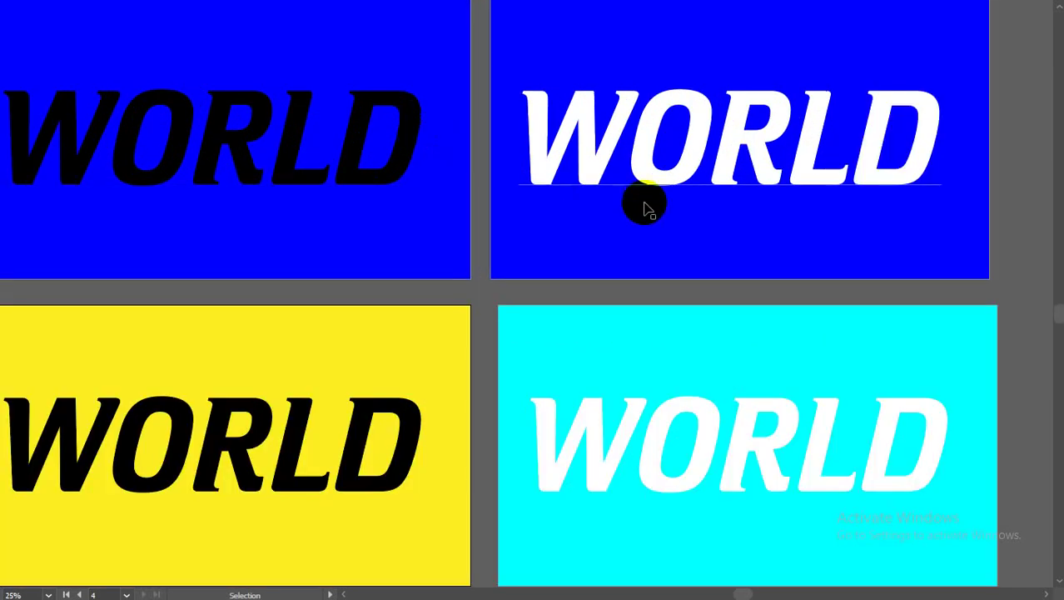
scroll(649, 208, "down", 1)
scroll(624, 179, "up", 1)
left_click_drag(608, 209, 620, 237)
scroll(599, 250, "down", 1)
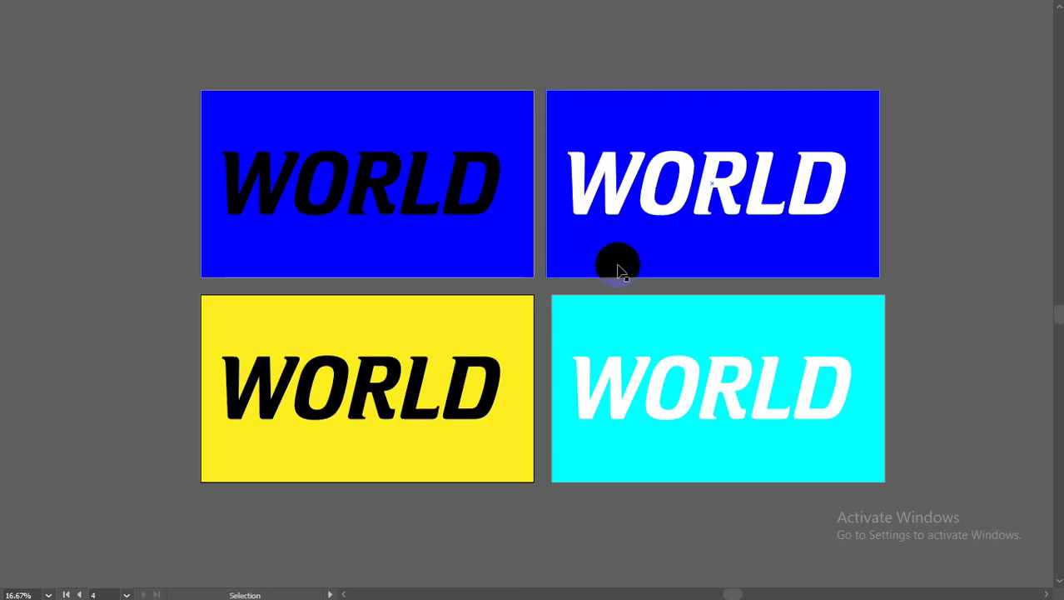
scroll(871, 333, "up", 1)
scroll(879, 321, "down", 1)
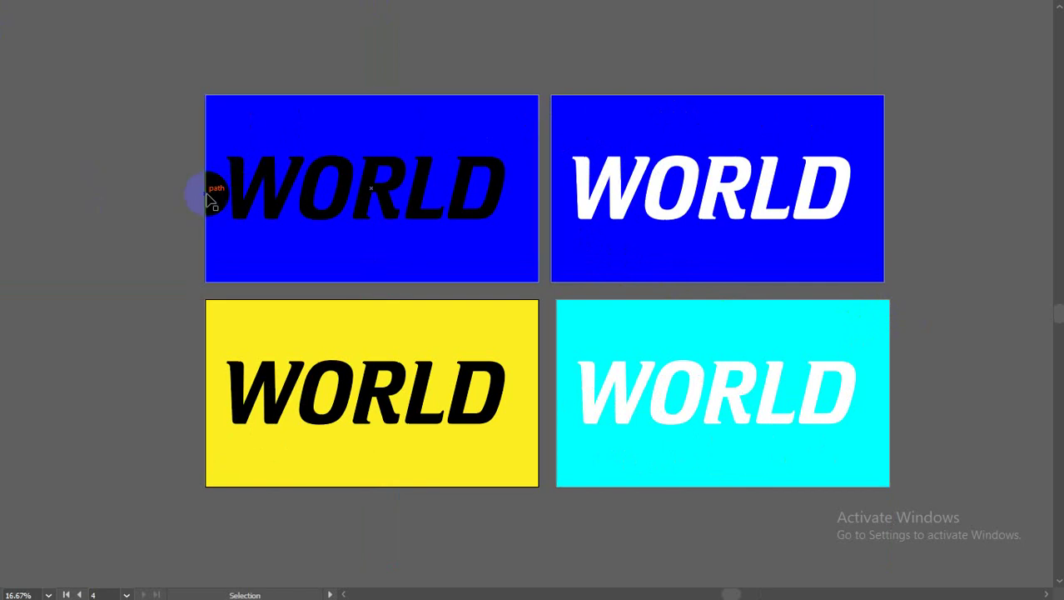
Step: Create a small text object above the top-left WORLD and change its text to '1'
key("t")
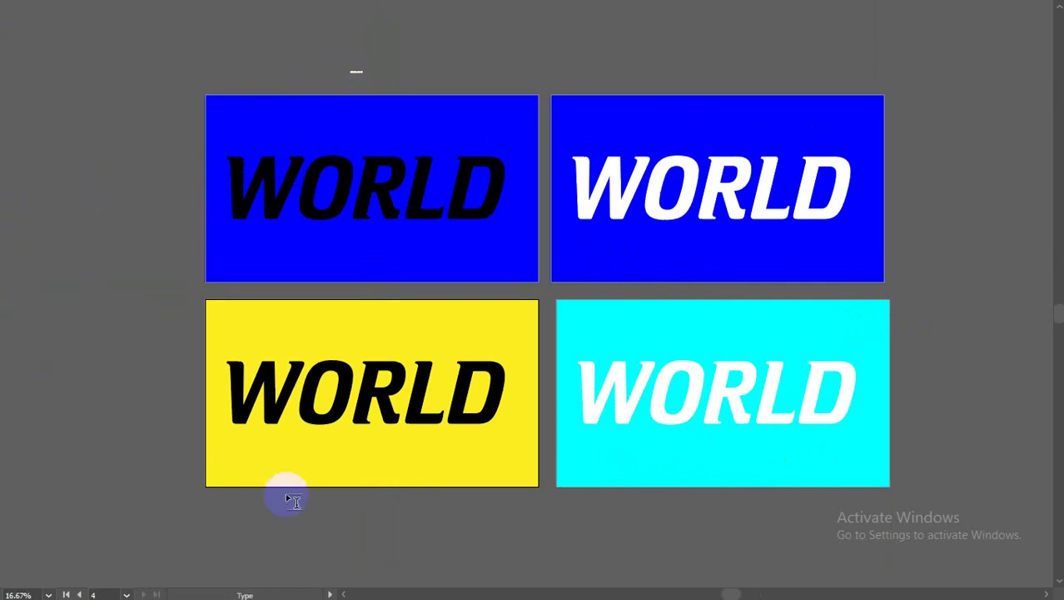
key("Escape")
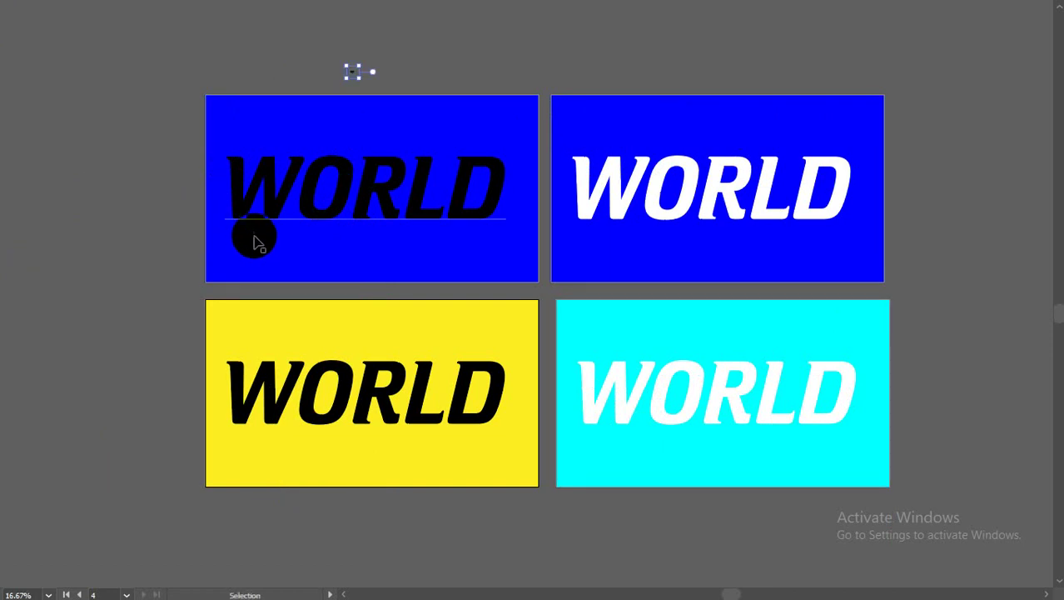
key("ctrl+t")
key("t")
left_click(655, 96)
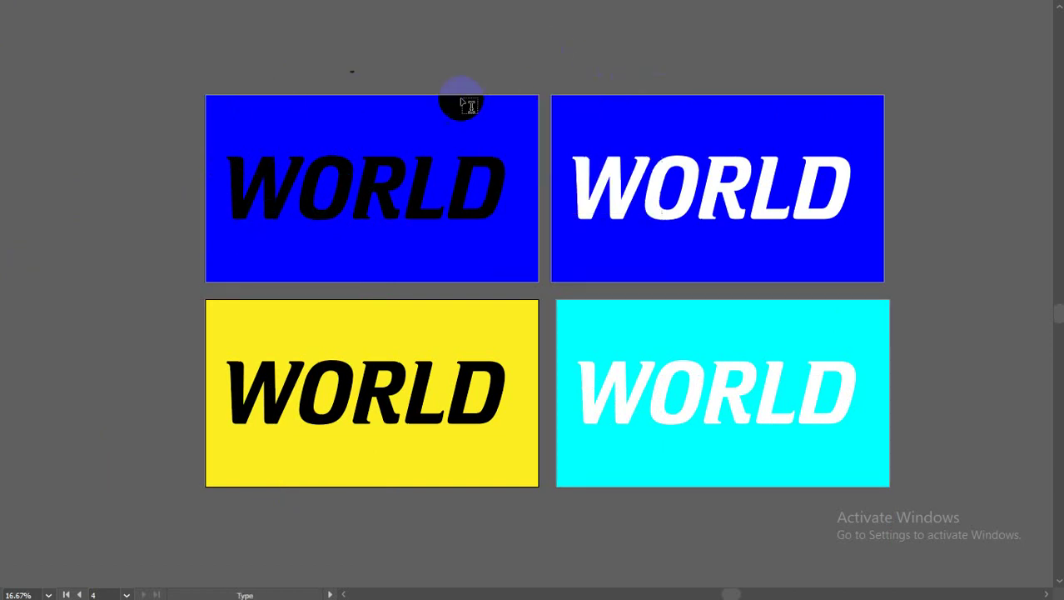
key("Escape")
mouse_move(356, 73)
left_mouse_down()
mouse_move(508, 214)
mouse_move(416, 154)
left_mouse_up()
double_click(419, 143)
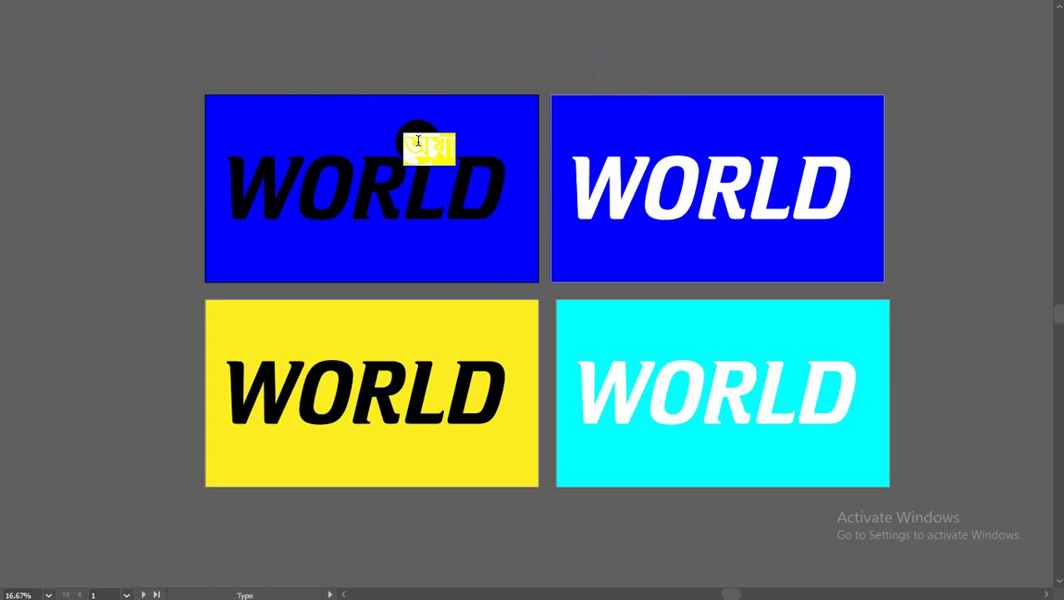
key("BackSpace")
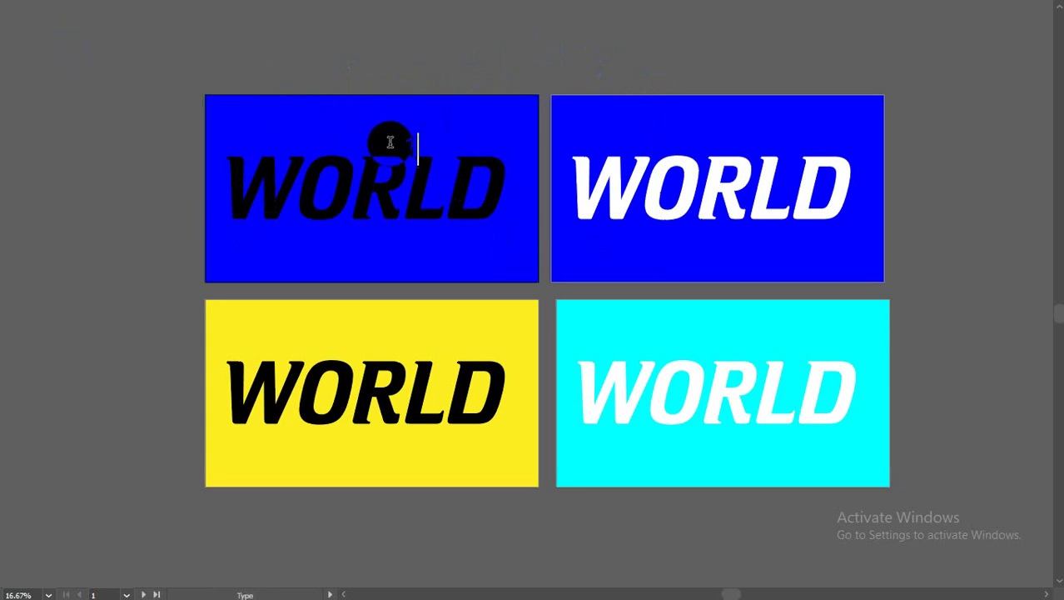
type("1")
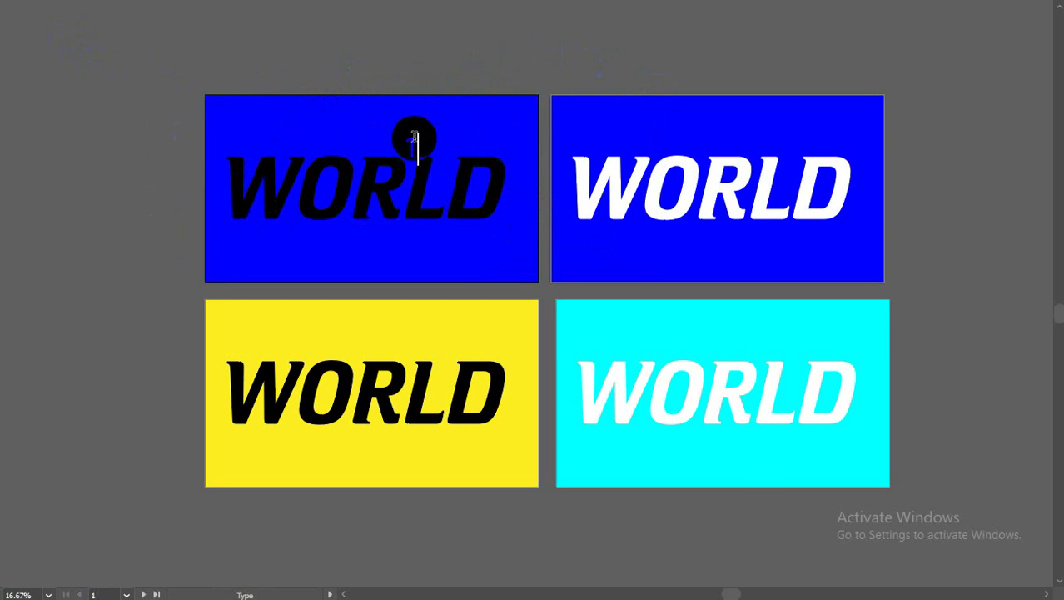
left_click_drag(409, 136, 416, 152)
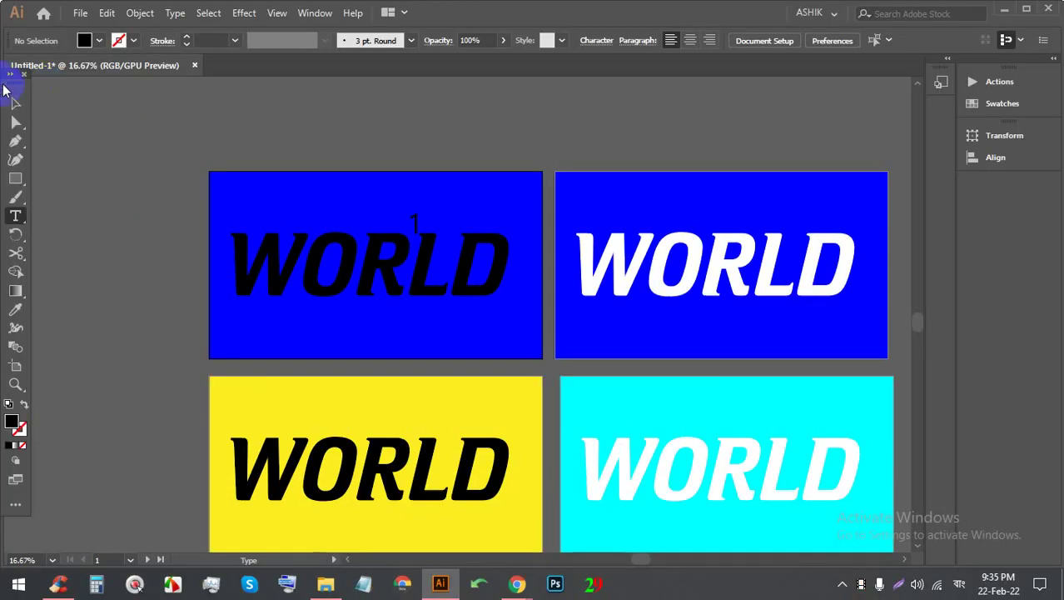
Step: Move the '1' label above the first artboard and enlarge it to 390.54 pt
left_click(15, 103)
key("ctrl+t")
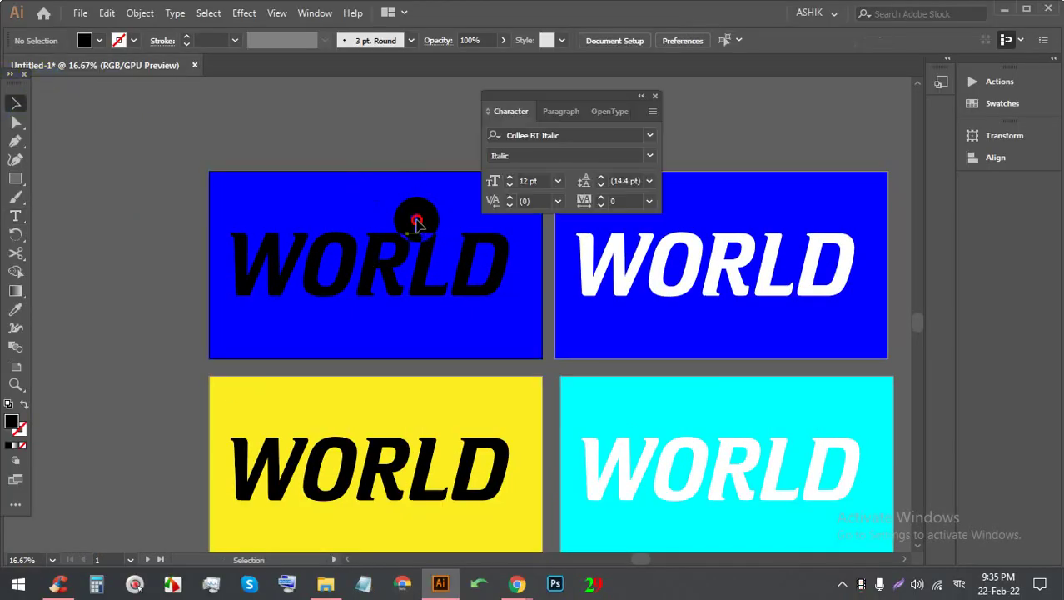
mouse_move(417, 220)
left_mouse_down()
mouse_move(403, 130)
mouse_move(463, 173)
left_mouse_up()
left_click(655, 96)
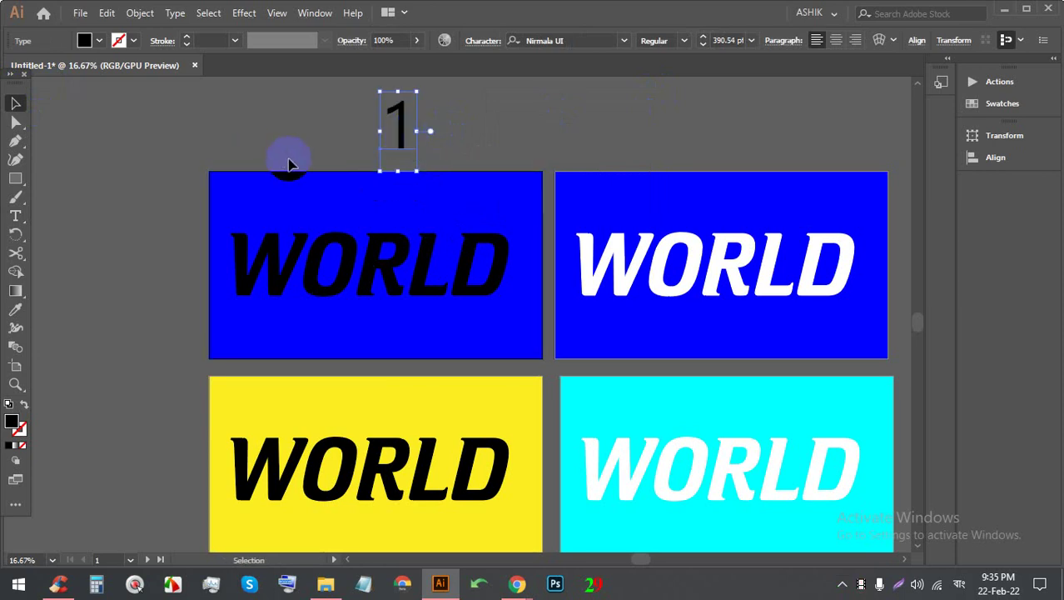
key("ctrl+minus")
Step: Copy the label as '2' above the second artboard and '3' below the yellow box
left_click_drag(364, 141, 524, 139)
double_click(526, 135)
type("2")
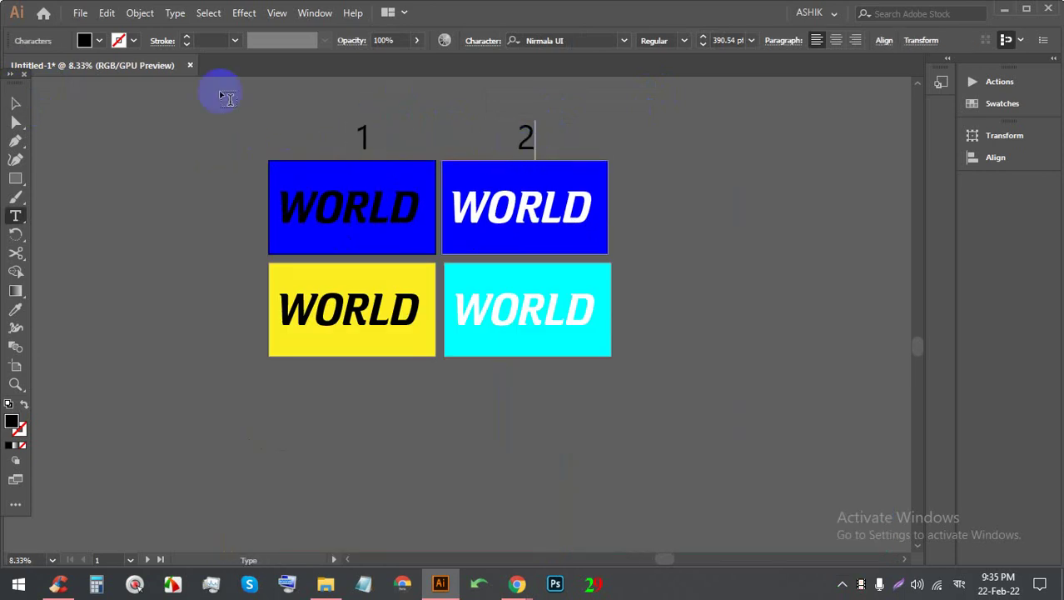
left_click(15, 102)
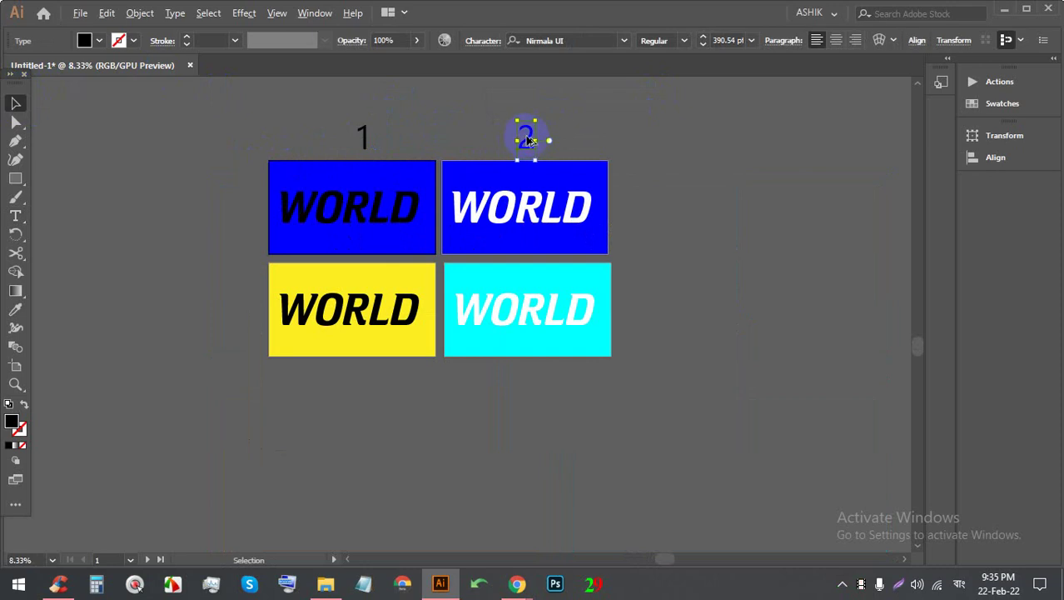
left_click_drag(526, 139, 360, 372)
scroll(359, 373, "up", 4)
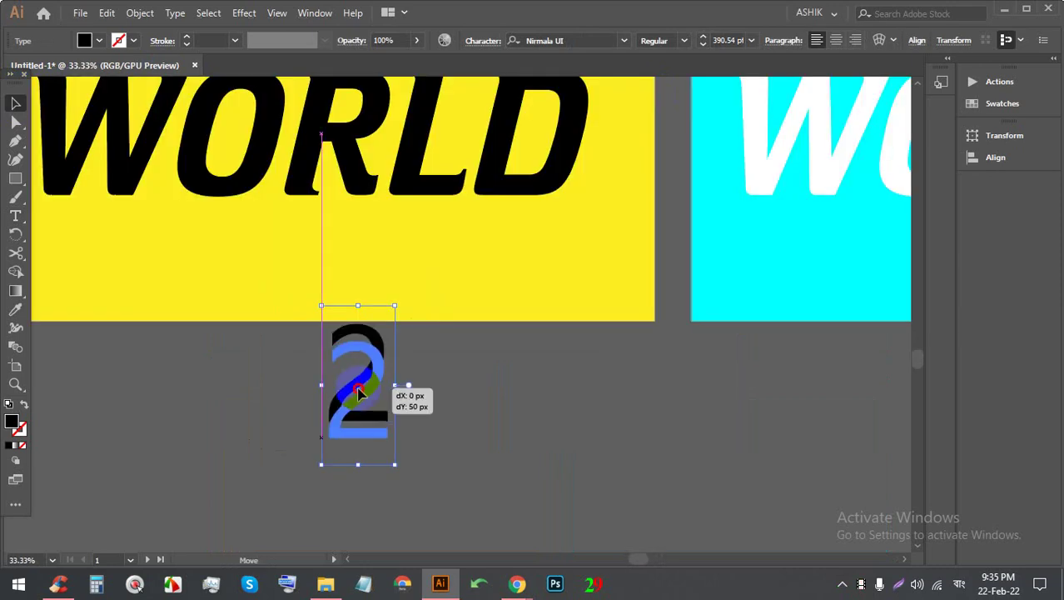
double_click(358, 385)
double_click(358, 386)
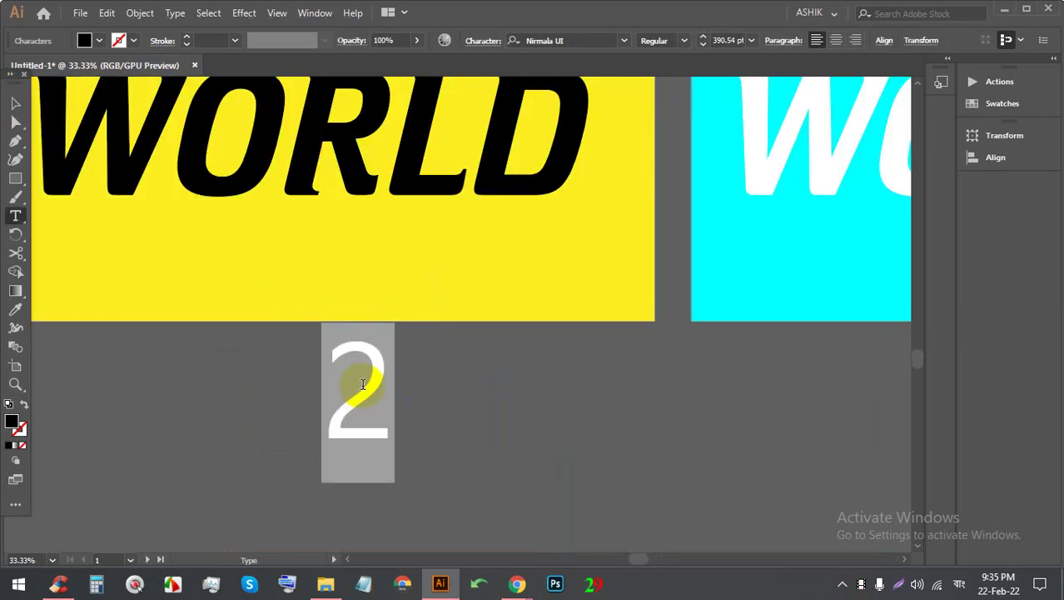
type("3")
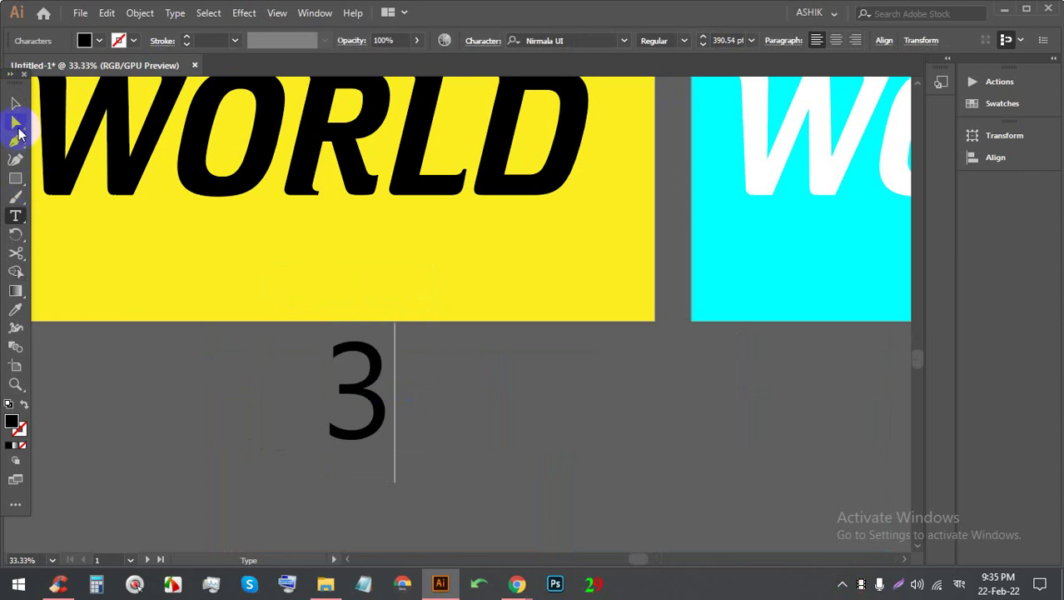
left_click(15, 102)
Step: Delete a misplaced copy of the '3' label and reselect the original
scroll(396, 373, "down", 3)
left_click_drag(395, 372, 640, 384)
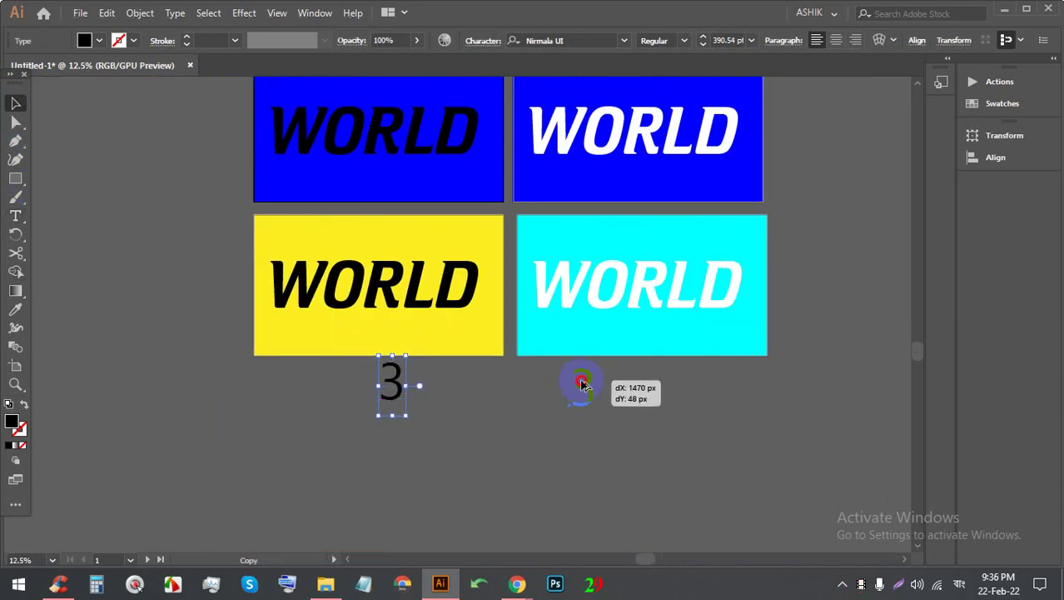
key("t")
double_click(640, 385)
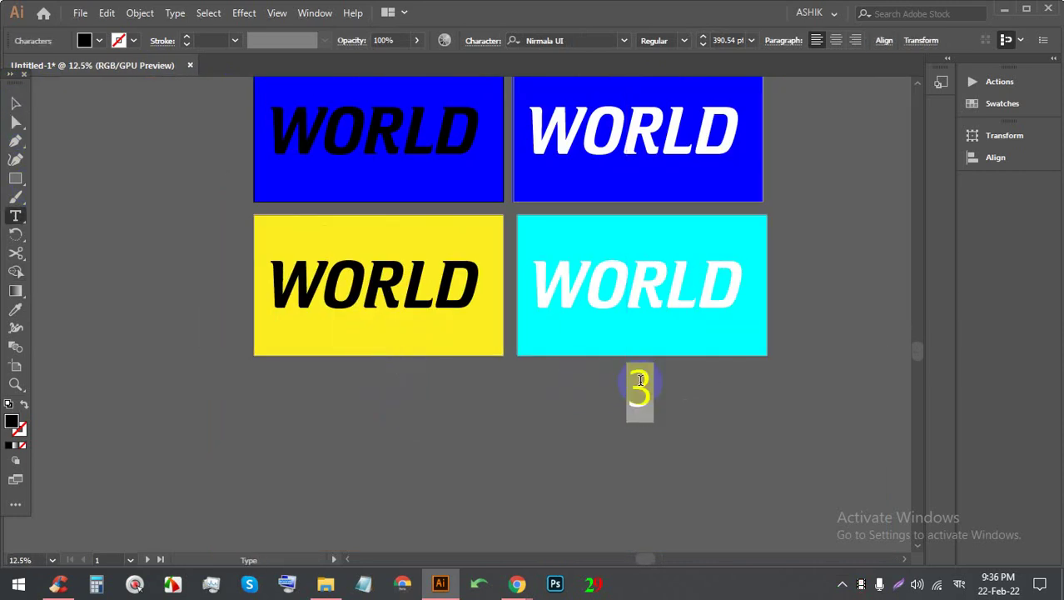
key("BackSpace")
left_click(386, 383)
left_click(15, 102)
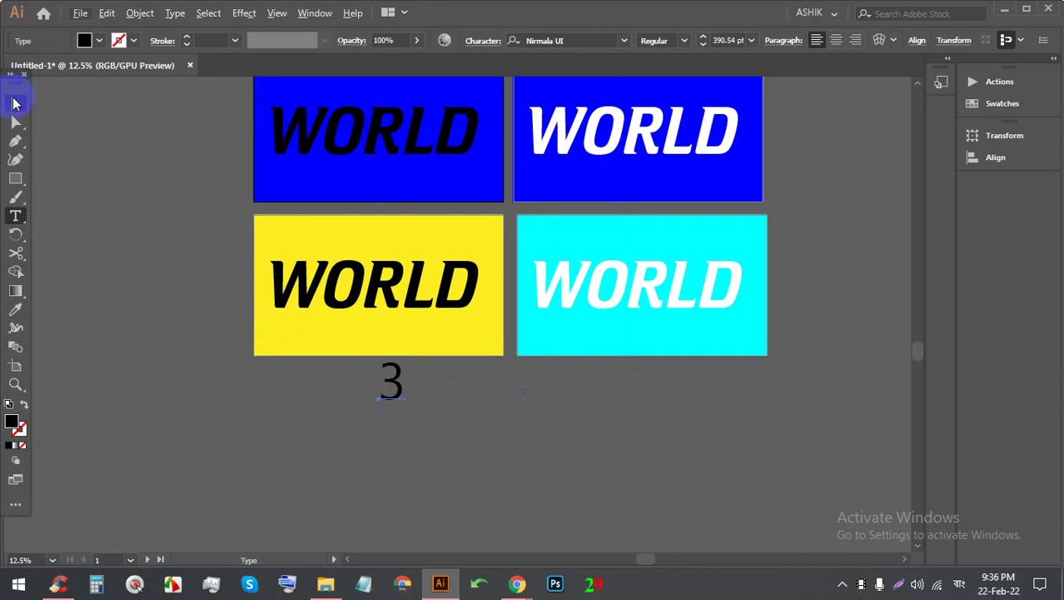
Step: Copy the label below the cyan box as '4' and review the numbered artboards
left_click_drag(400, 380, 655, 379)
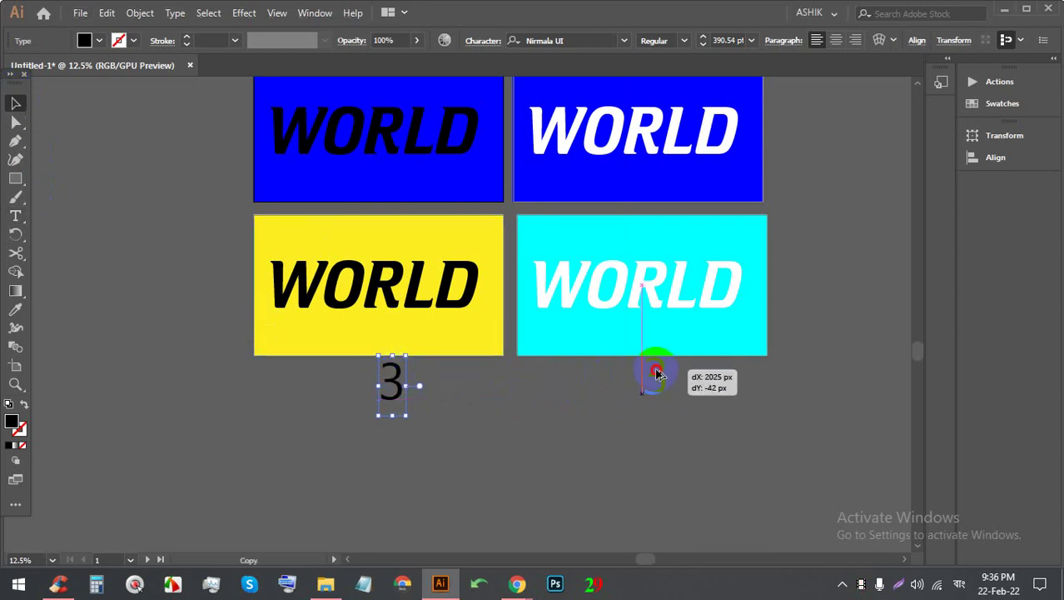
key("t")
double_click(654, 379)
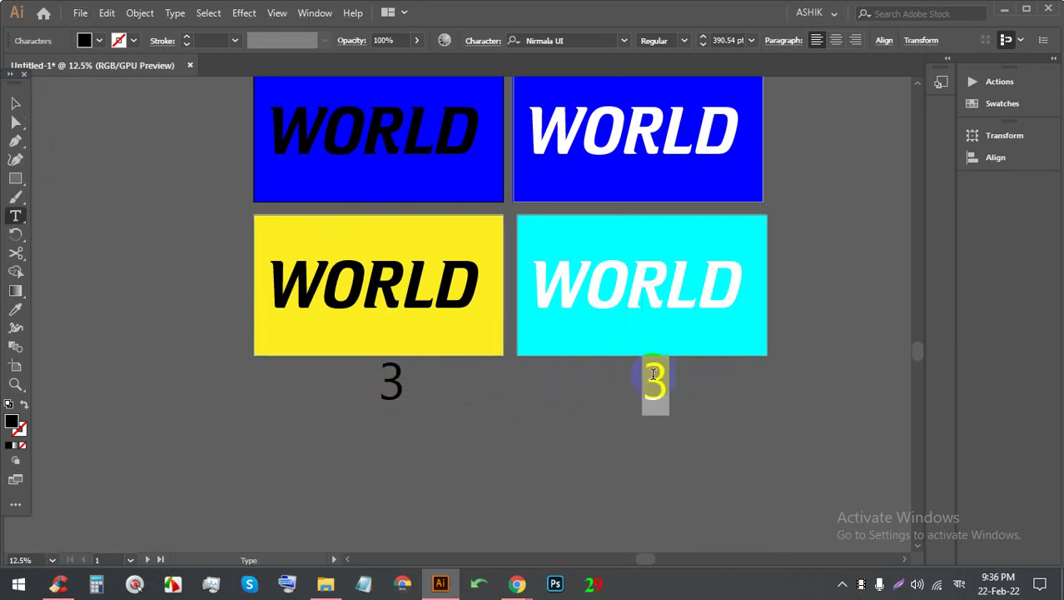
type("4")
left_click(15, 102)
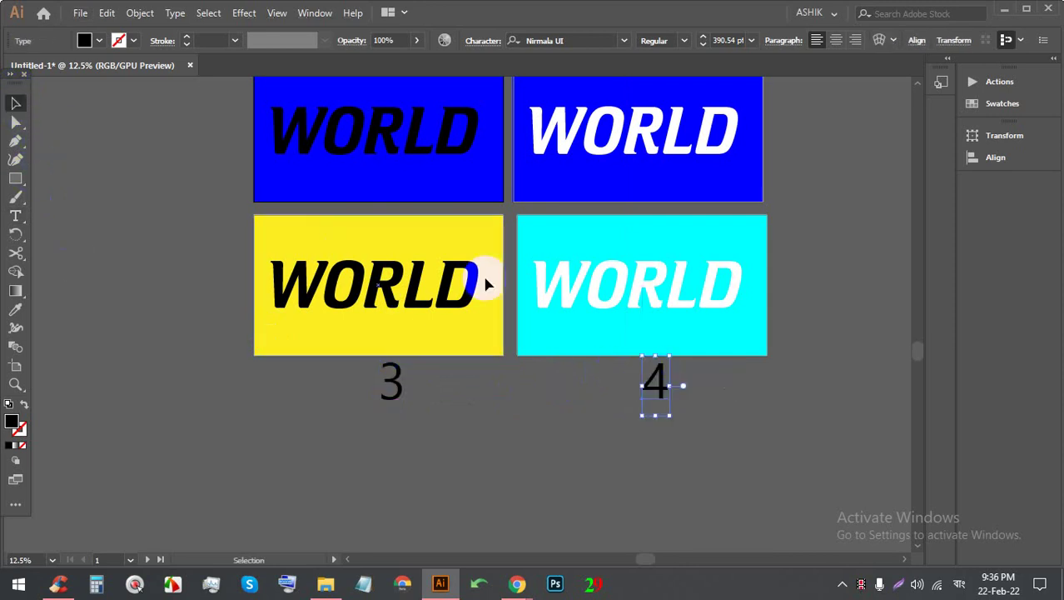
left_click(855, 314)
scroll(700, 325, "down", 1, "alt")
scroll(831, 262, "up", 1, "alt")
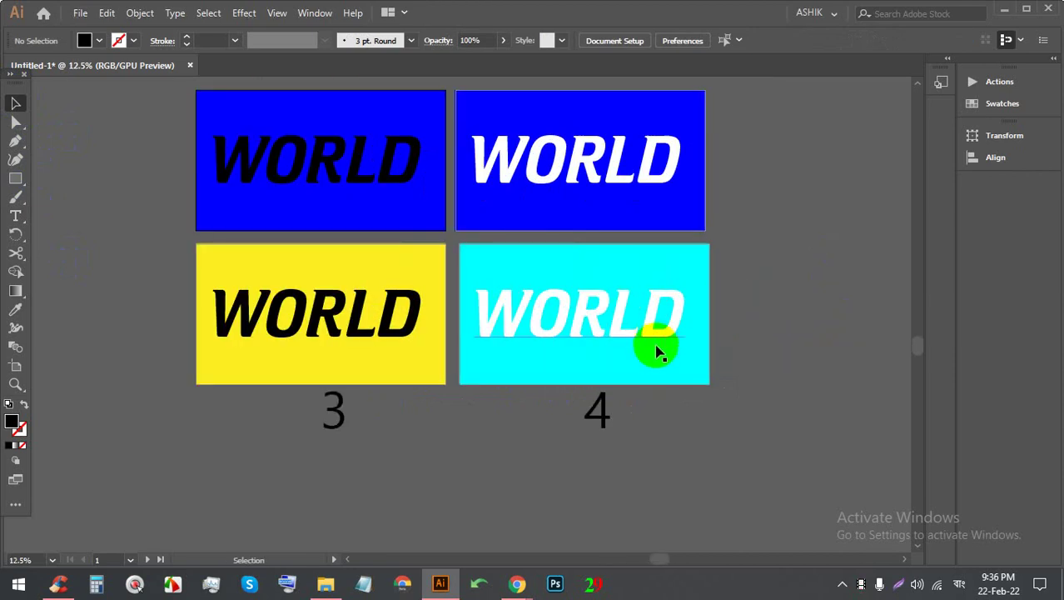
scroll(654, 350, "up", 1, "alt")
scroll(709, 345, "down", 1)
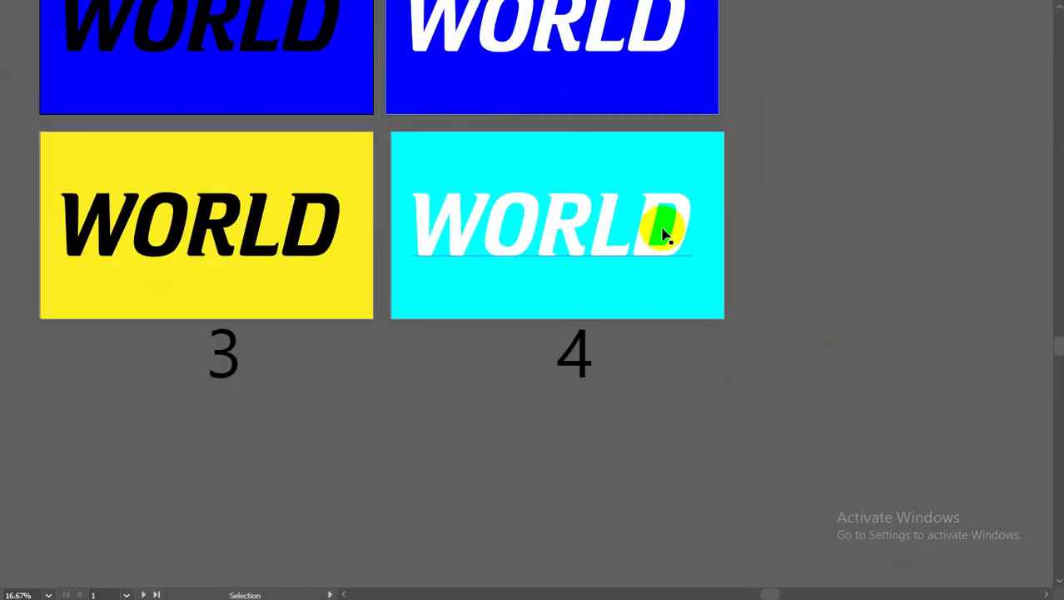
mouse_move(485, 177)
left_mouse_down()
mouse_move(613, 313)
mouse_move(585, 344)
left_mouse_up()
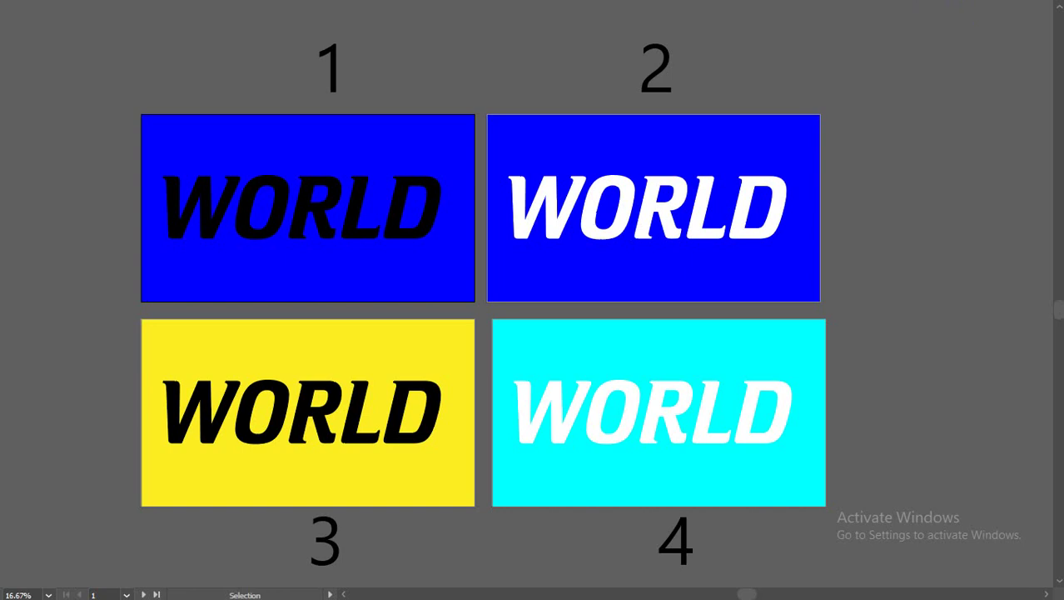
left_click(259, 175)
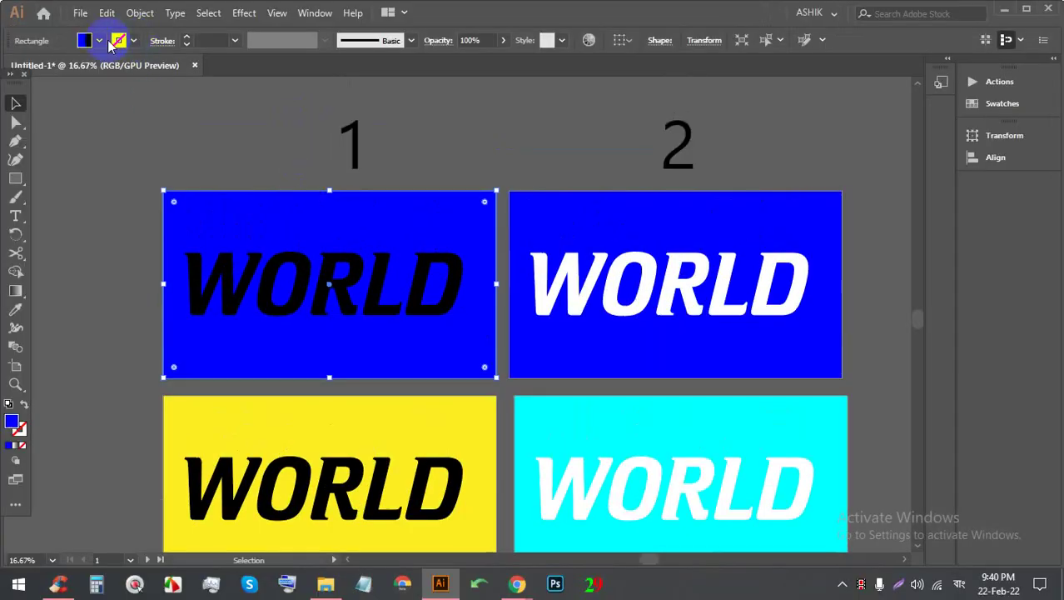
Step: Try a cyan swatch as artboard 1's background fill, then undo it
left_click(100, 40)
left_click(86, 68)
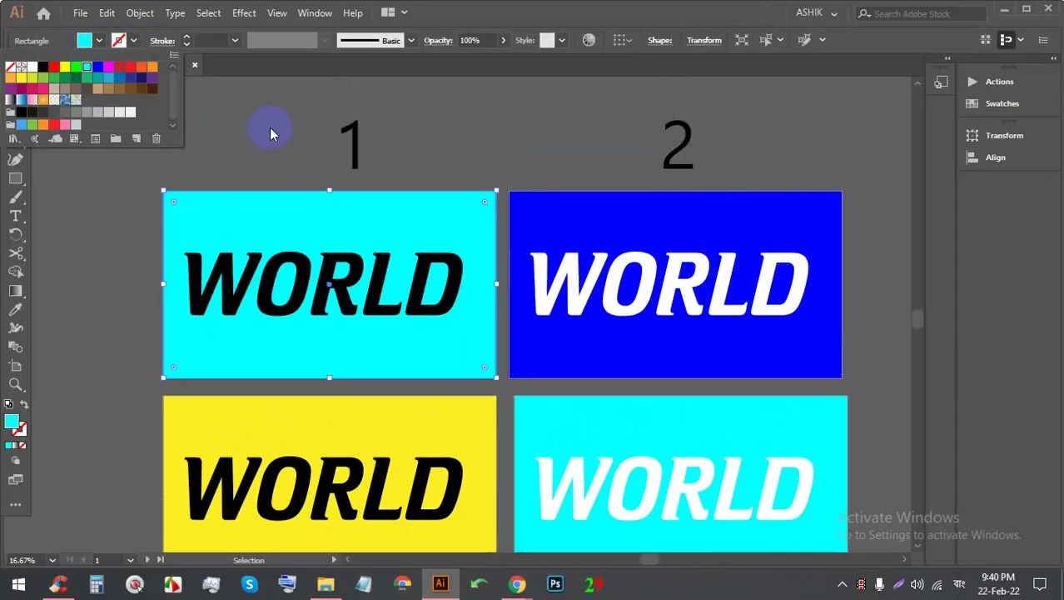
left_click(269, 131)
scroll(323, 242, "up", 2)
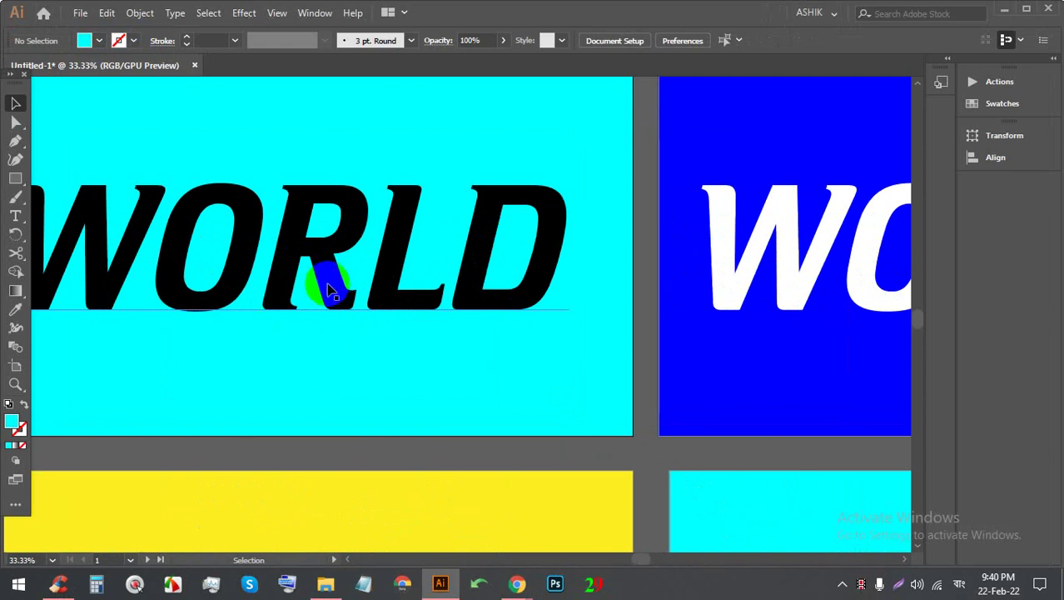
left_click(16, 122)
key("ctrl+z")
key("v")
Step: Try a light purple Color Picker fill on the background rectangle, then undo back to blue
left_click(151, 238)
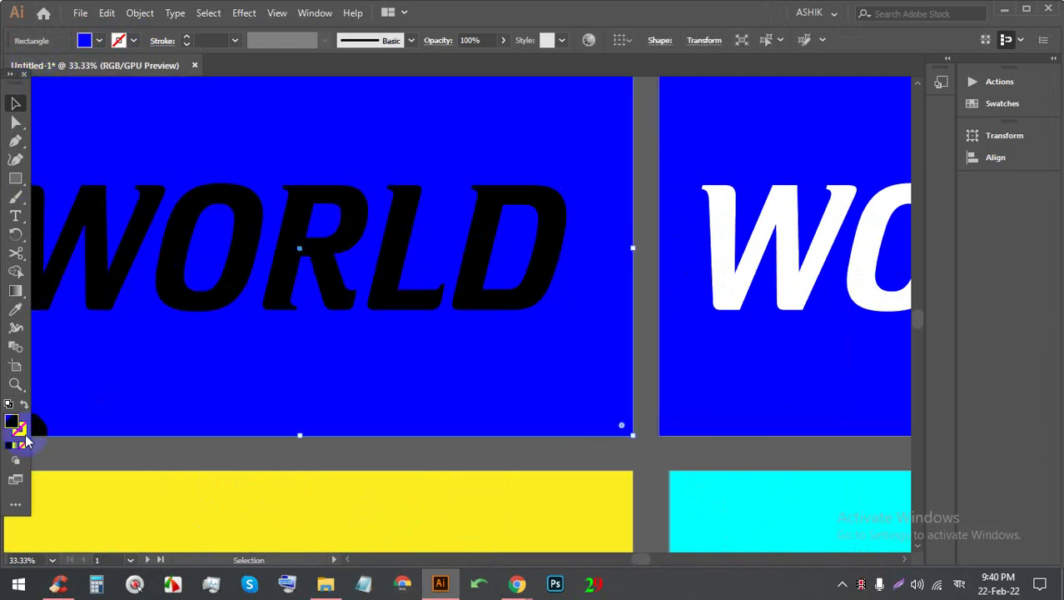
double_click(12, 422)
left_click(510, 264)
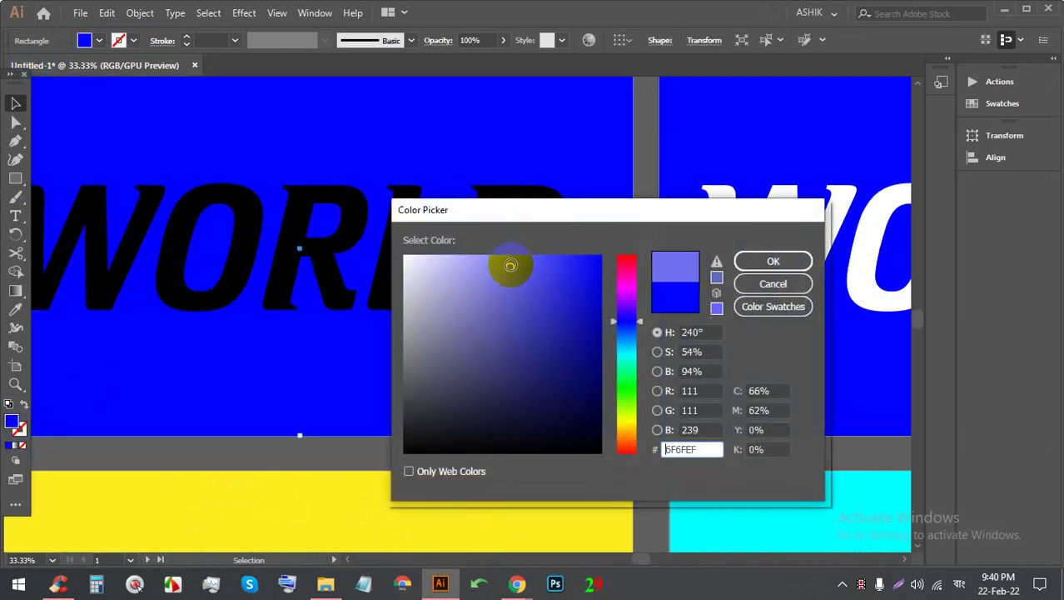
left_click(754, 260)
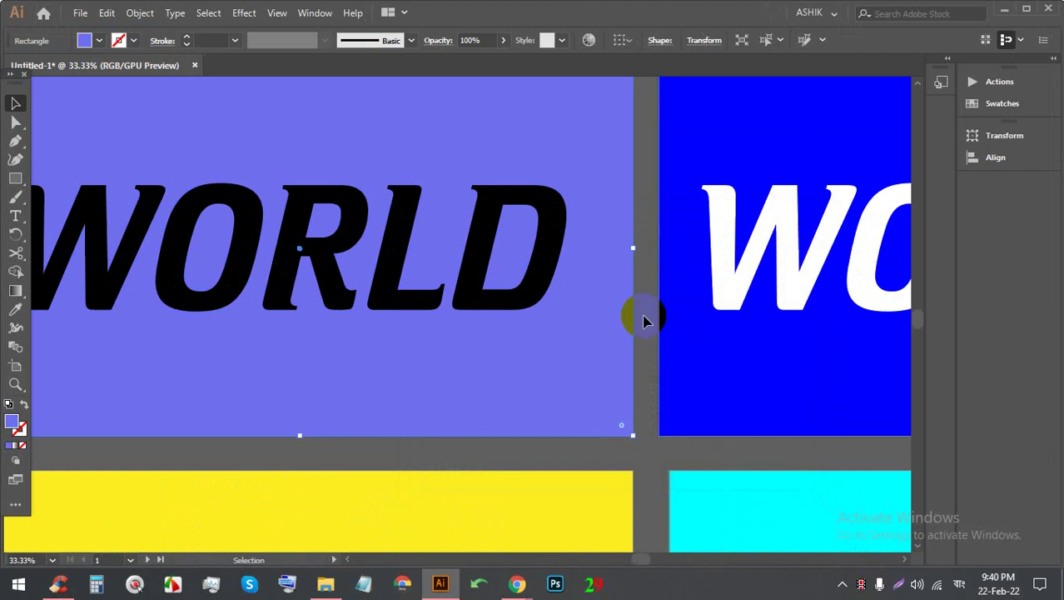
left_click(638, 311)
scroll(608, 257, "down", 2)
key("ctrl+z")
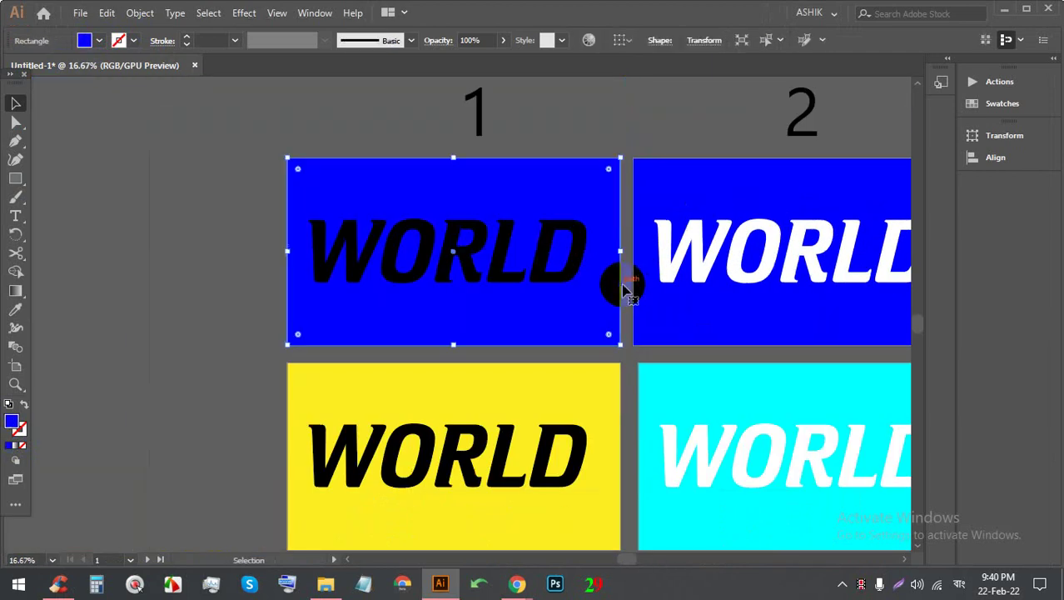
Step: Pan and scroll across the artboards to view WORLD on the cyan artboard
scroll(499, 237, "up", 3)
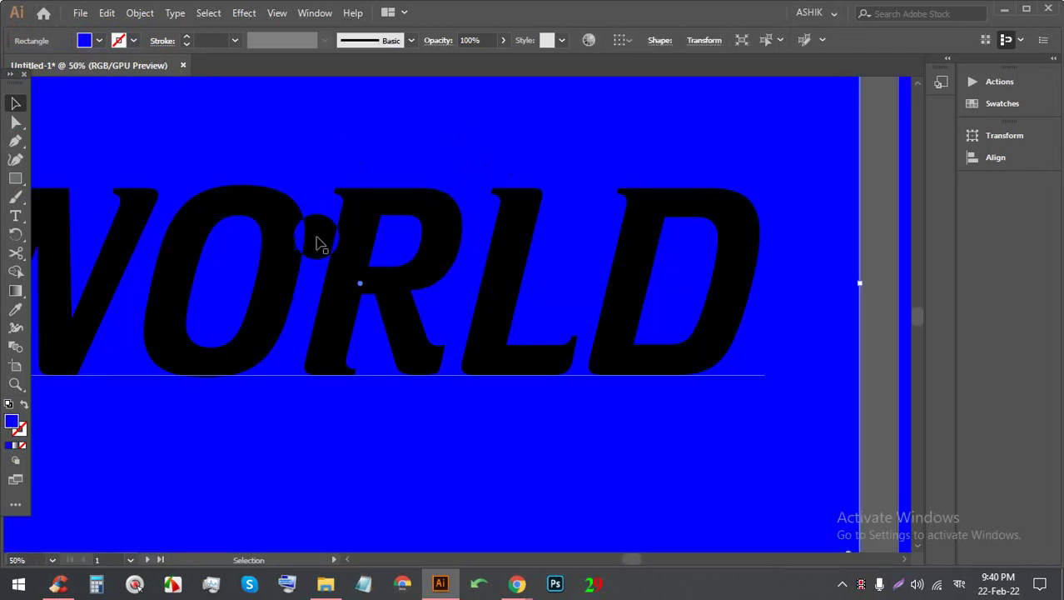
scroll(238, 148, "down", 1)
scroll(231, 167, "down", 2)
scroll(622, 400, "up", 2)
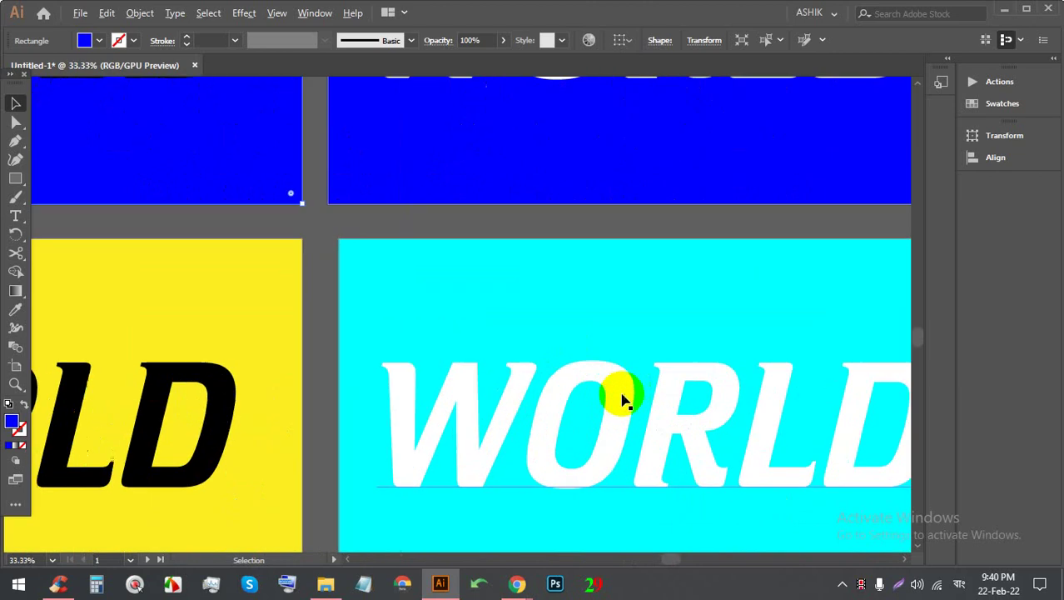
left_click_drag(622, 400, 439, 256)
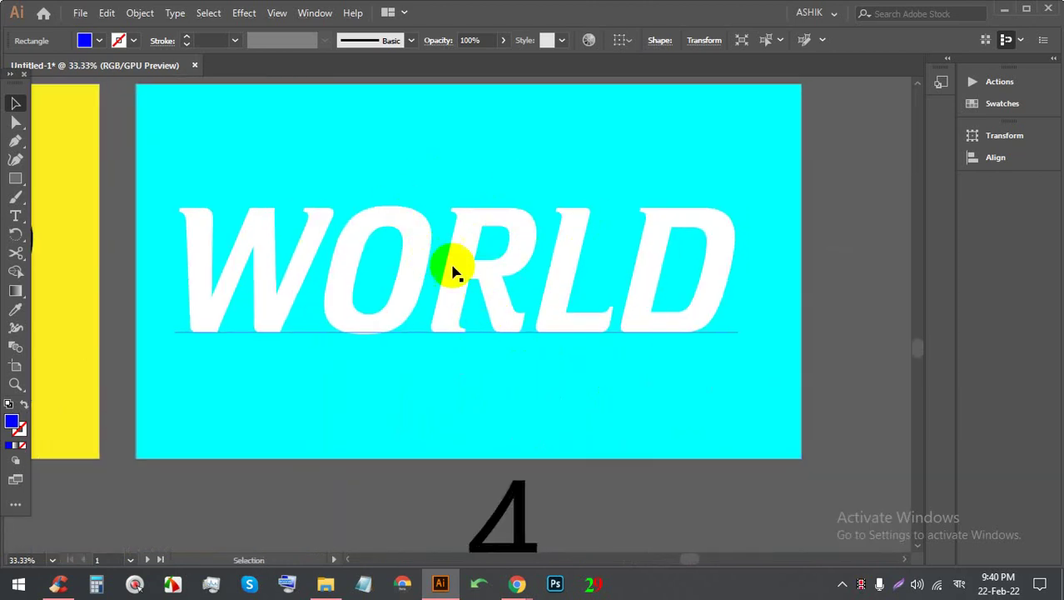
scroll(429, 370, "down", 1)
scroll(471, 293, "up", 3)
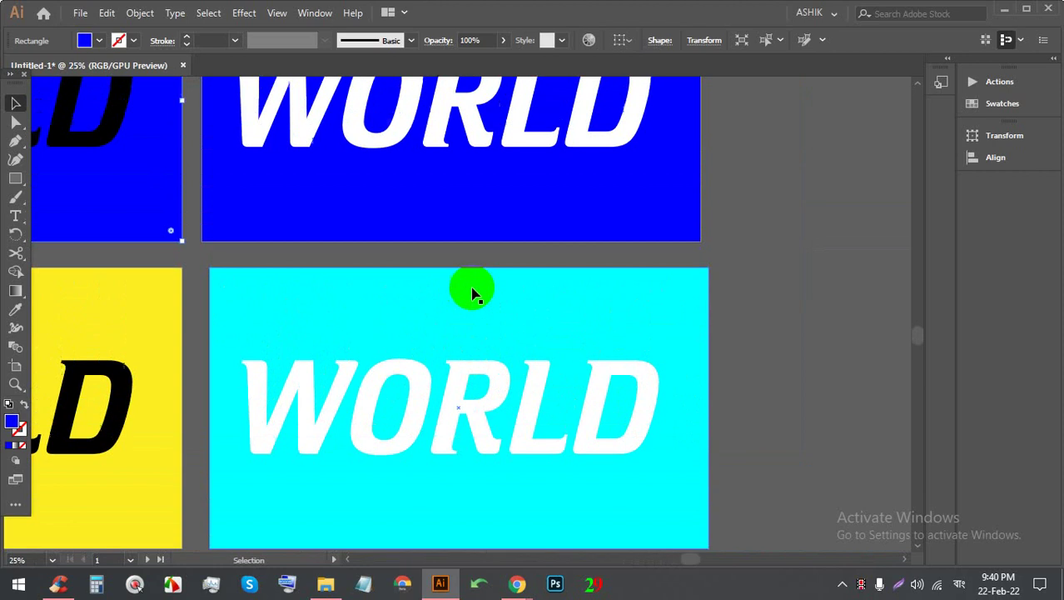
scroll(489, 284, "up", 1)
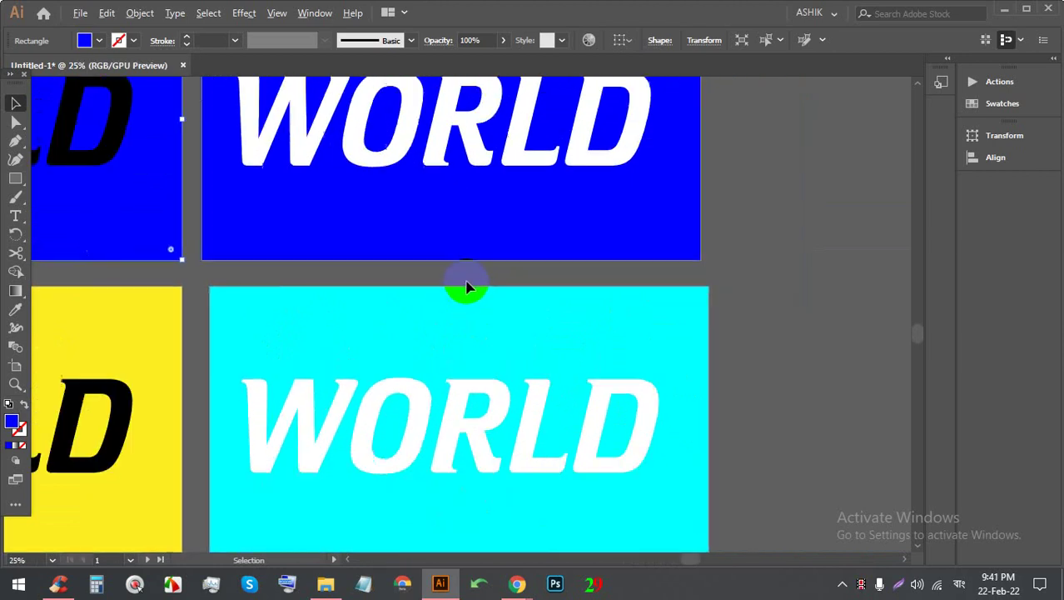
scroll(465, 288, "down", 1)
scroll(477, 281, "down", 1)
scroll(325, 175, "up", 1)
scroll(327, 158, "up", 1)
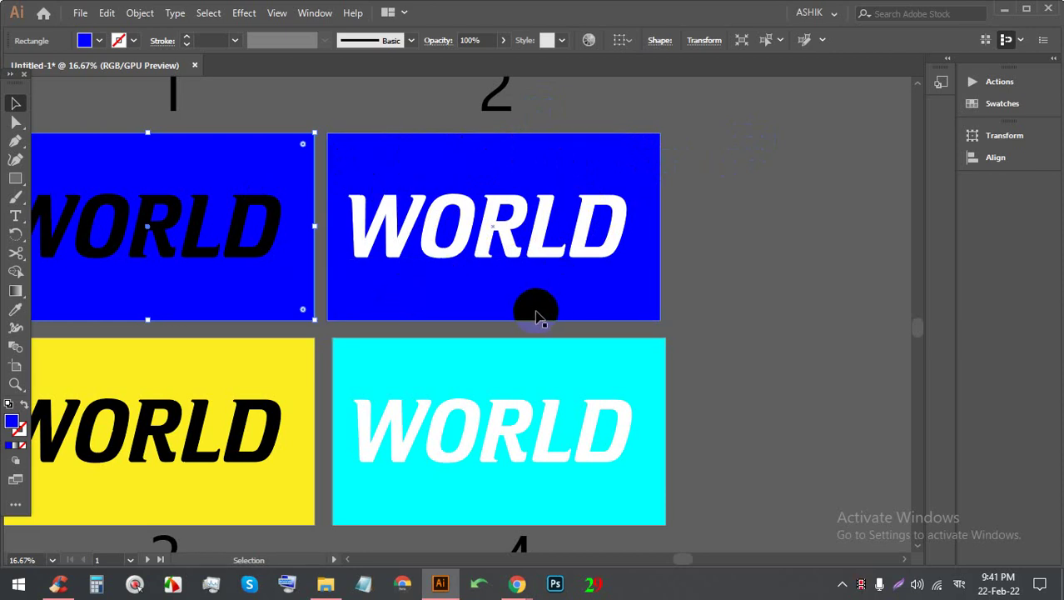
Step: Move from Illustrator to Chrome, passing through the Facebook, bird search and Meet tabs
mouse_move(516, 584)
left_click(440, 533)
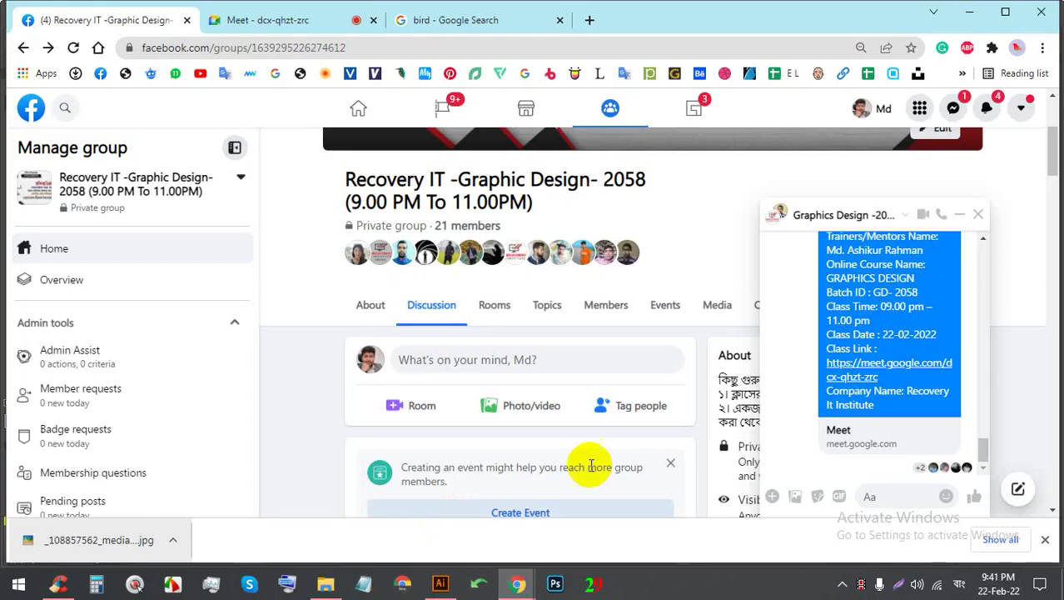
left_click(440, 581)
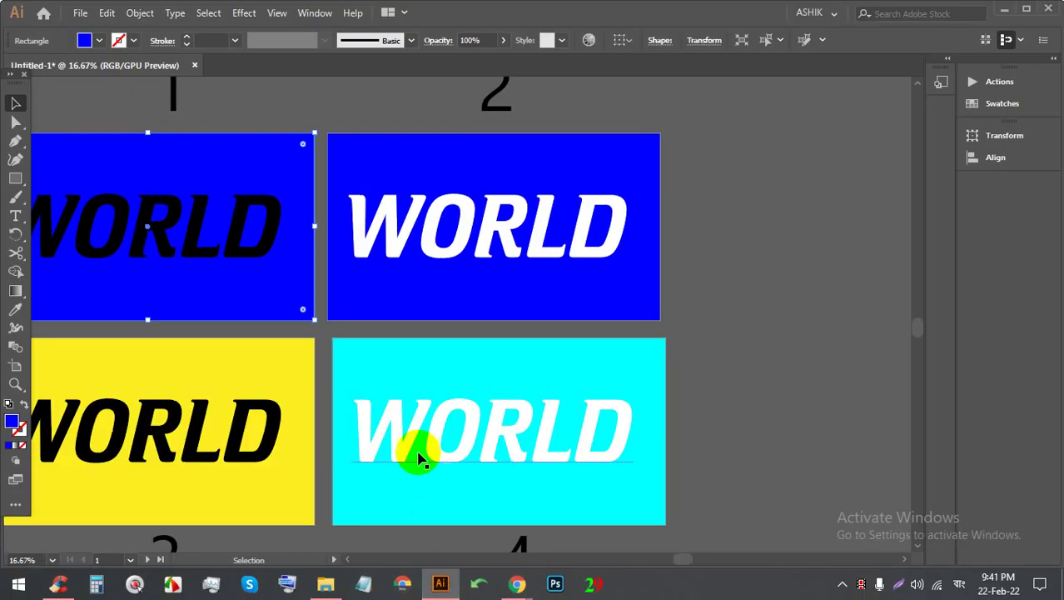
left_click(502, 588)
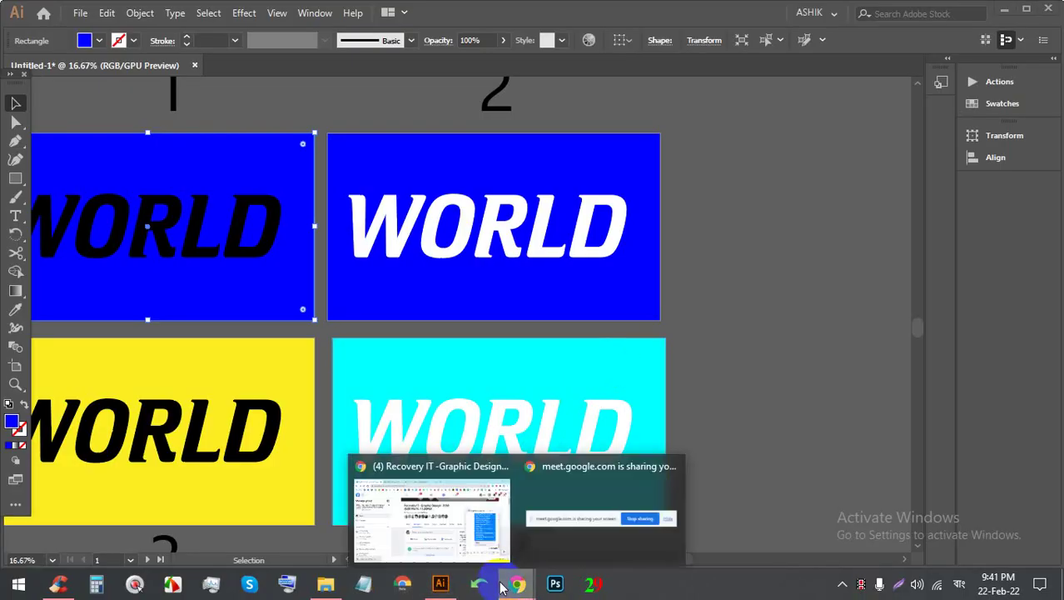
left_click(442, 504)
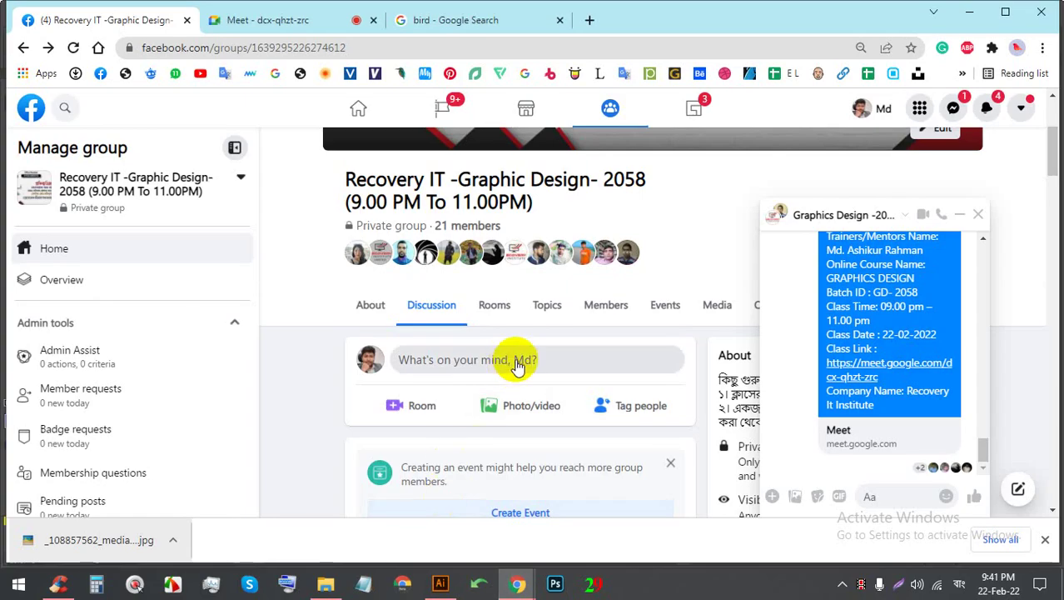
left_click(531, 31)
left_click(341, 19)
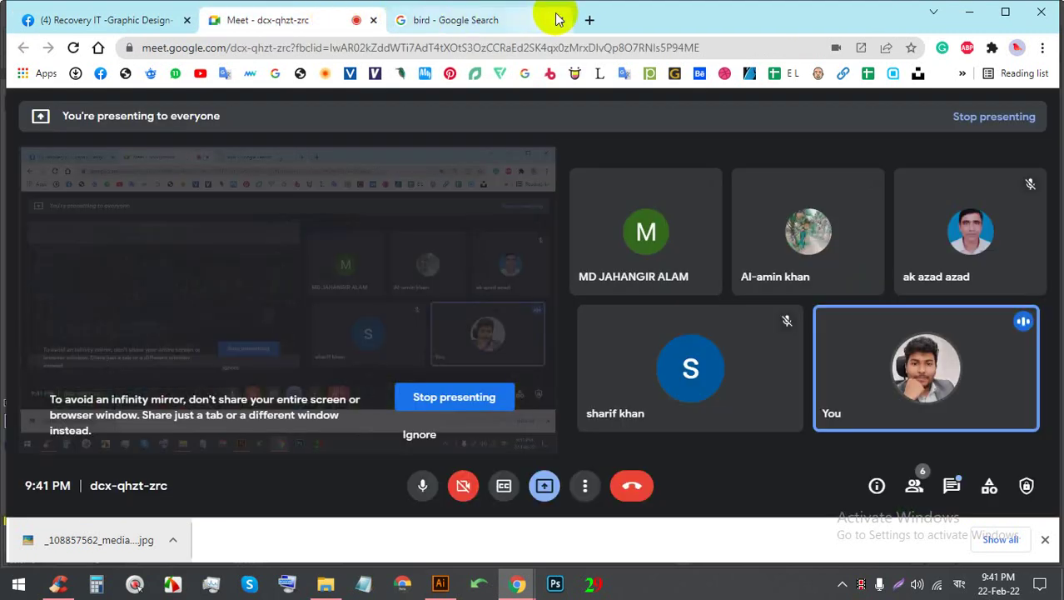
Step: Open a new Chrome tab and erase the accidentally typed Bengali text
left_click(588, 19)
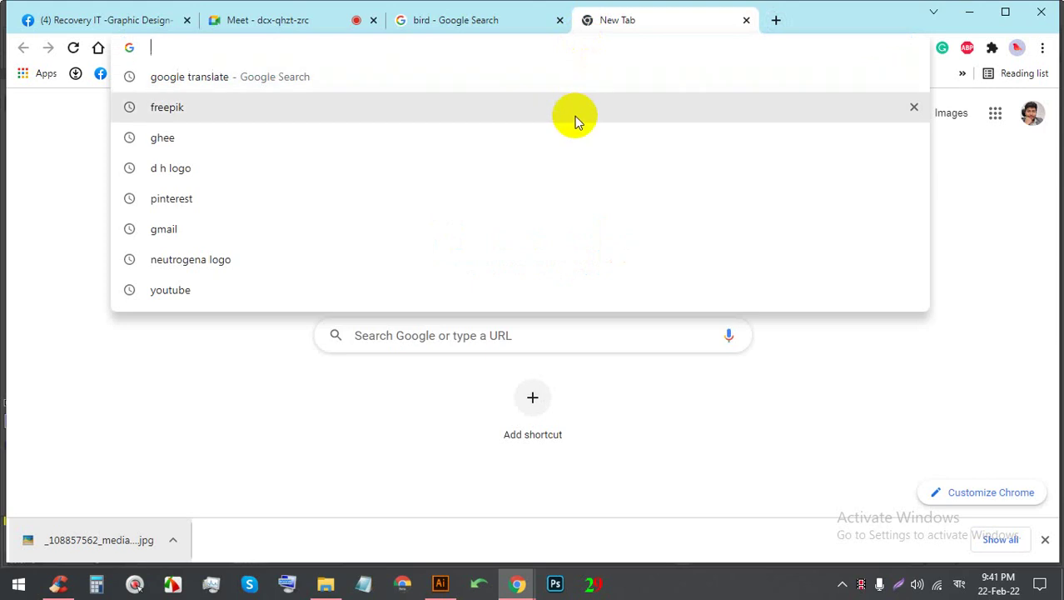
type("মদত")
key("BackSpace")
key("BackSpace")
key("BackSpace")
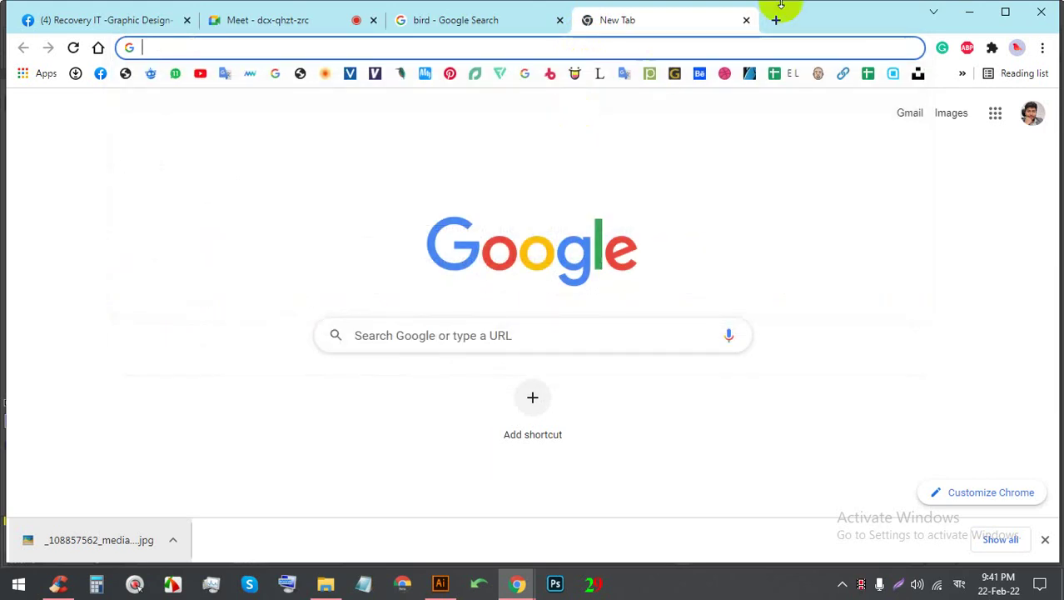
Step: Open the Start menu, erase a stray Bengali search character, and close it
left_click(19, 583)
type("ম")
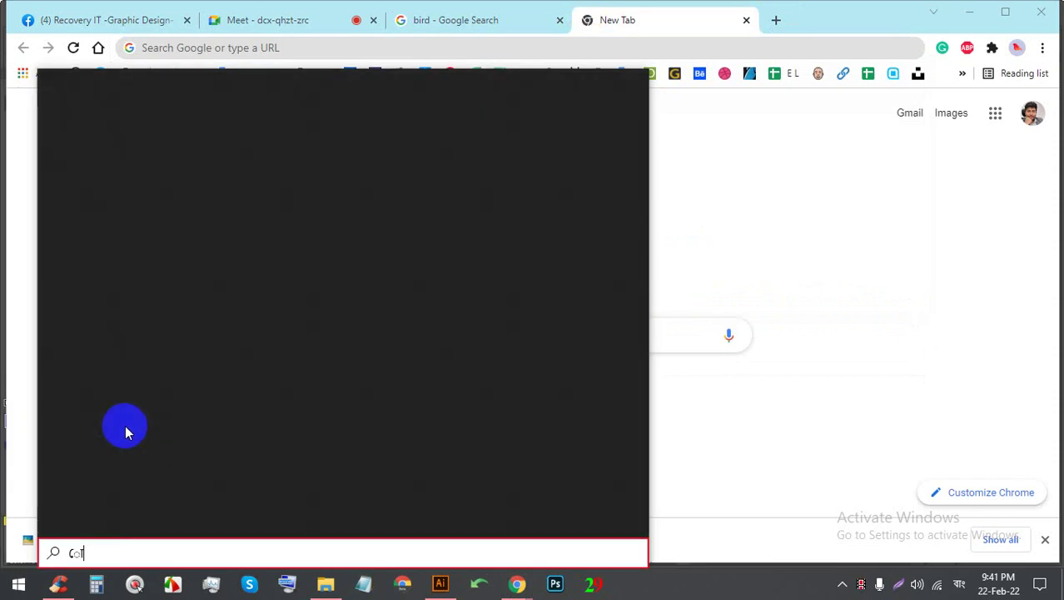
key("BackSpace")
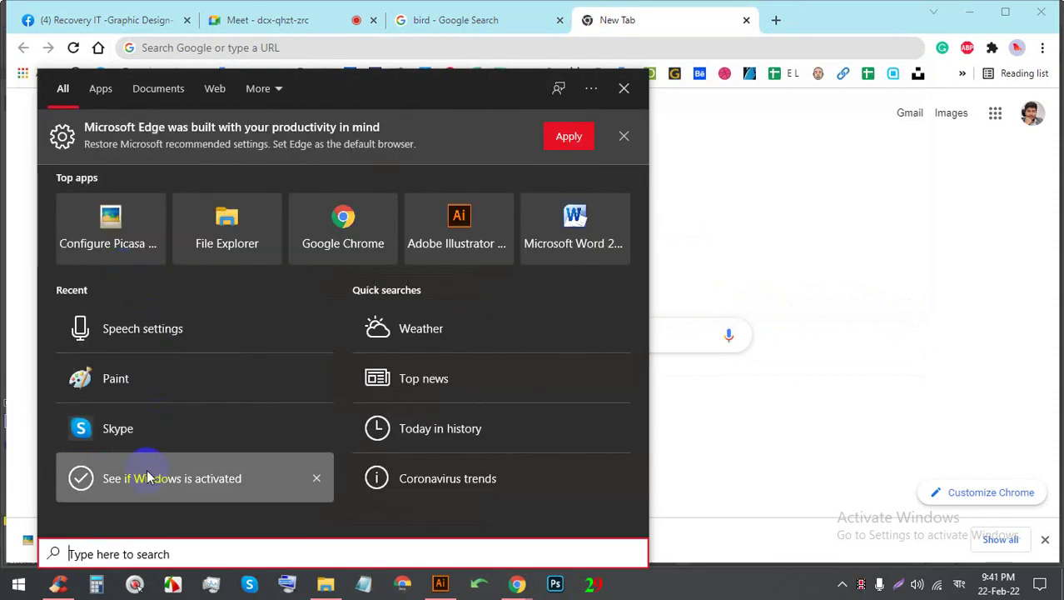
left_click(783, 357)
Step: Launch Avro Keyboard from the K section of the app list and dismiss the already-running warning
left_click(19, 583)
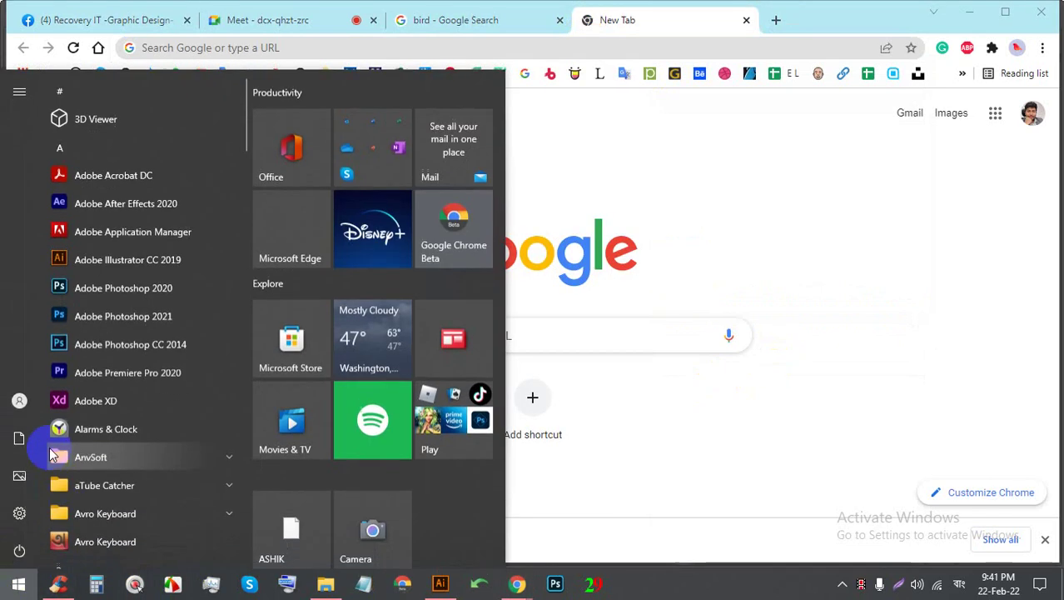
scroll(117, 308, "down", 3)
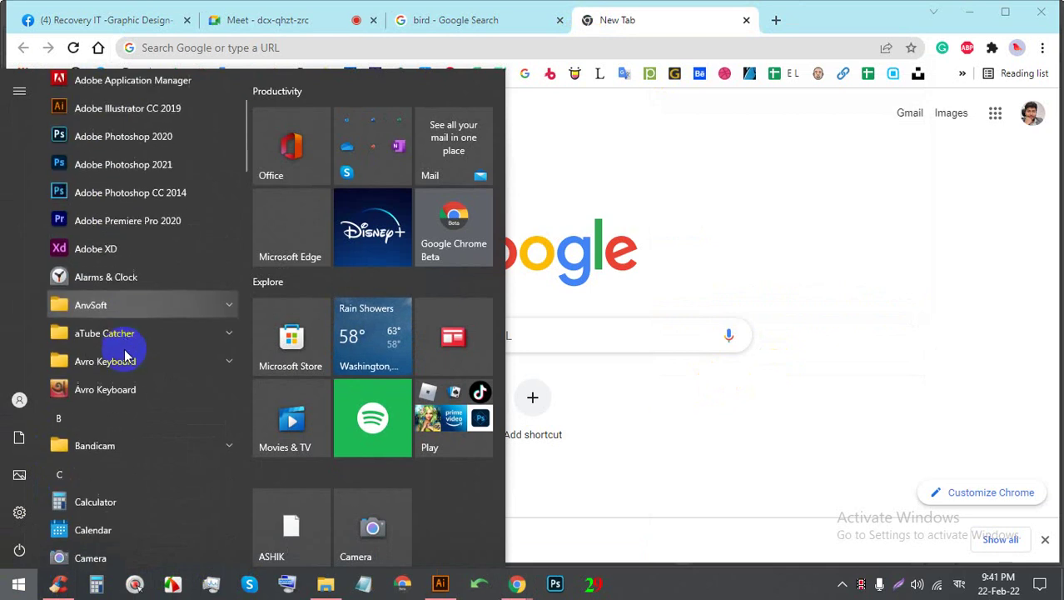
scroll(119, 350, "down", 2)
left_click(114, 341)
left_click(131, 316)
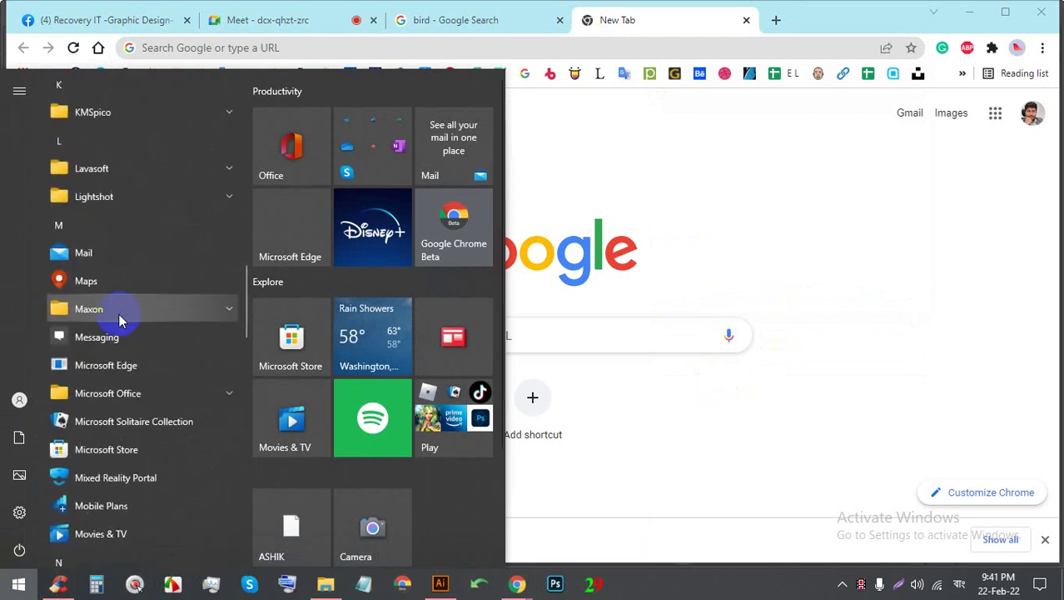
scroll(120, 283, "up", 2)
scroll(108, 375, "up", 4)
scroll(104, 391, "up", 5)
scroll(107, 346, "up", 1)
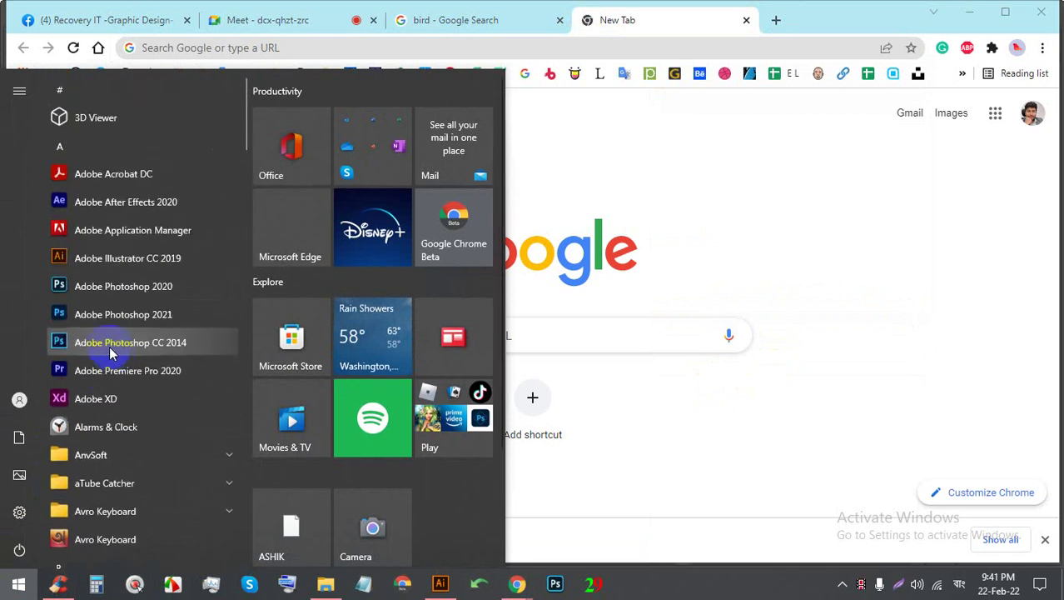
left_click(96, 538)
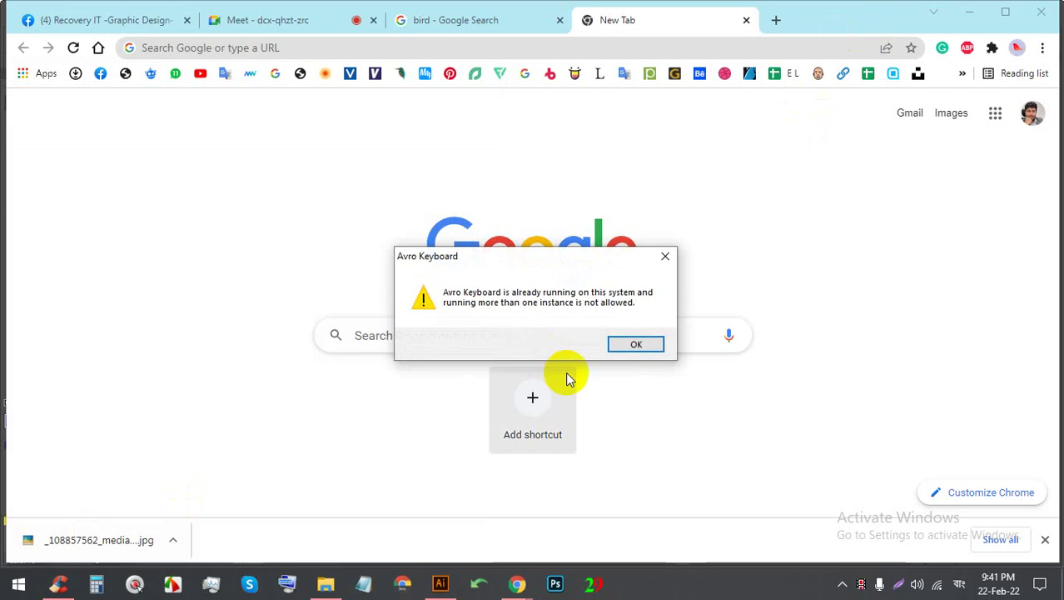
left_click(635, 344)
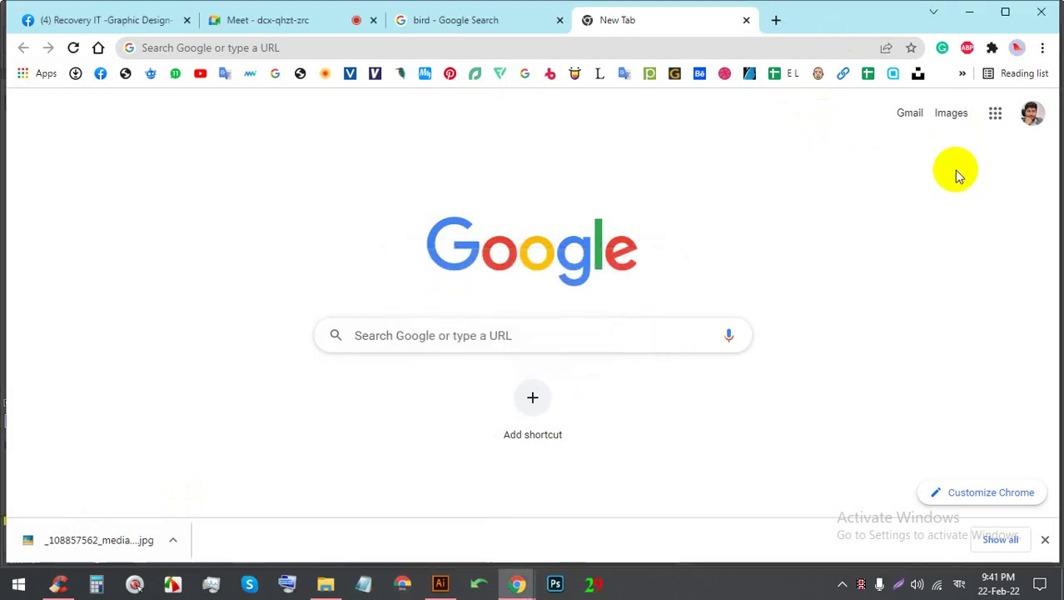
Step: Minimize Chrome, Illustrator and File Explorer to show the desktop, then begin closing iStart
left_click(969, 11)
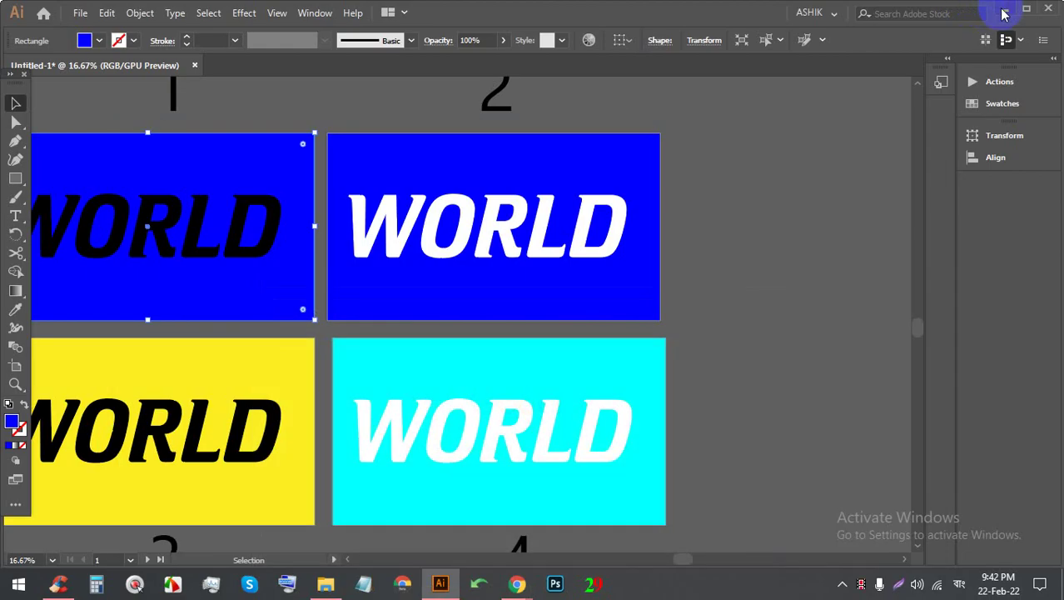
left_click(1004, 12)
left_click(974, 10)
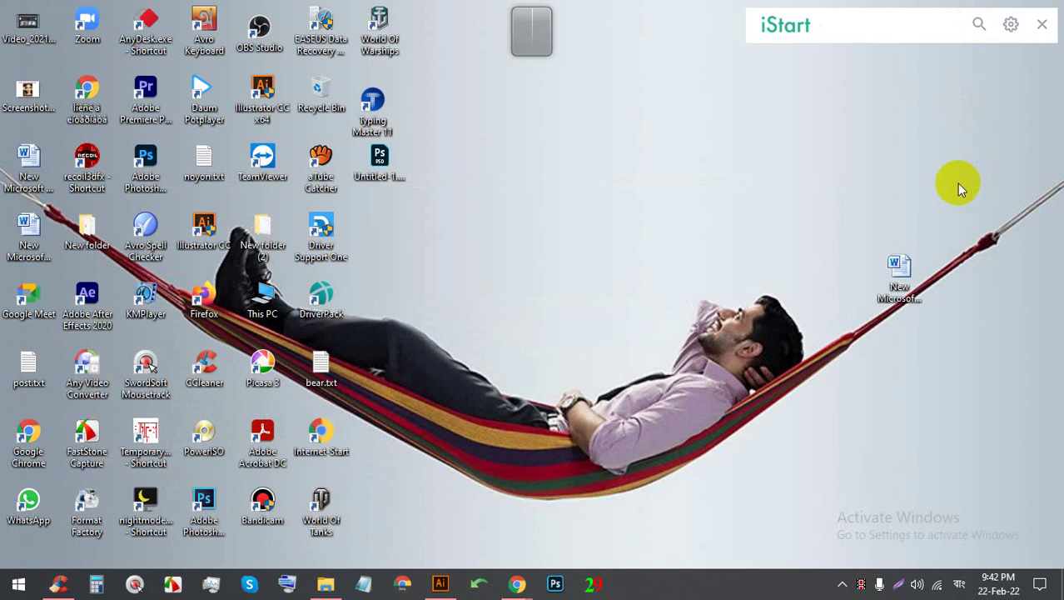
left_click(1042, 24)
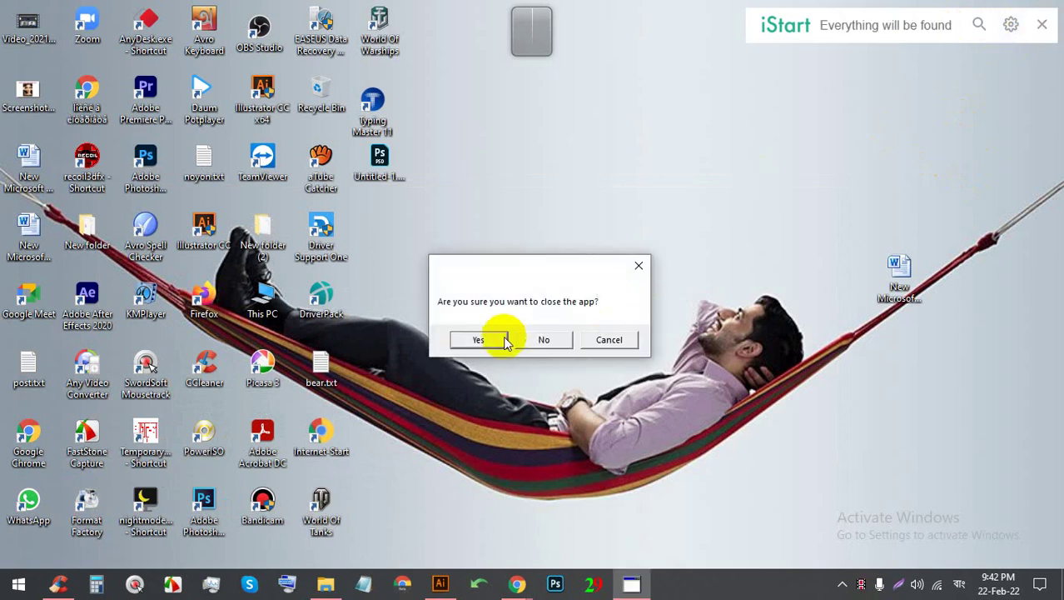
Step: Confirm closing the iStart search bar and refresh the desktop
left_click(532, 335)
left_click(1040, 23)
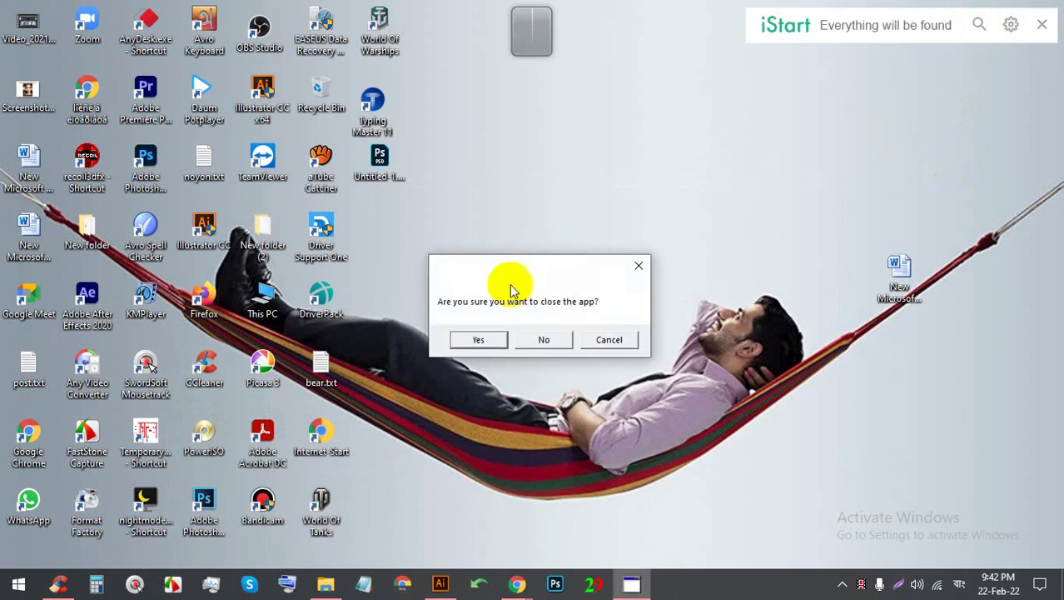
left_click(485, 337)
right_click(654, 148)
left_click(675, 192)
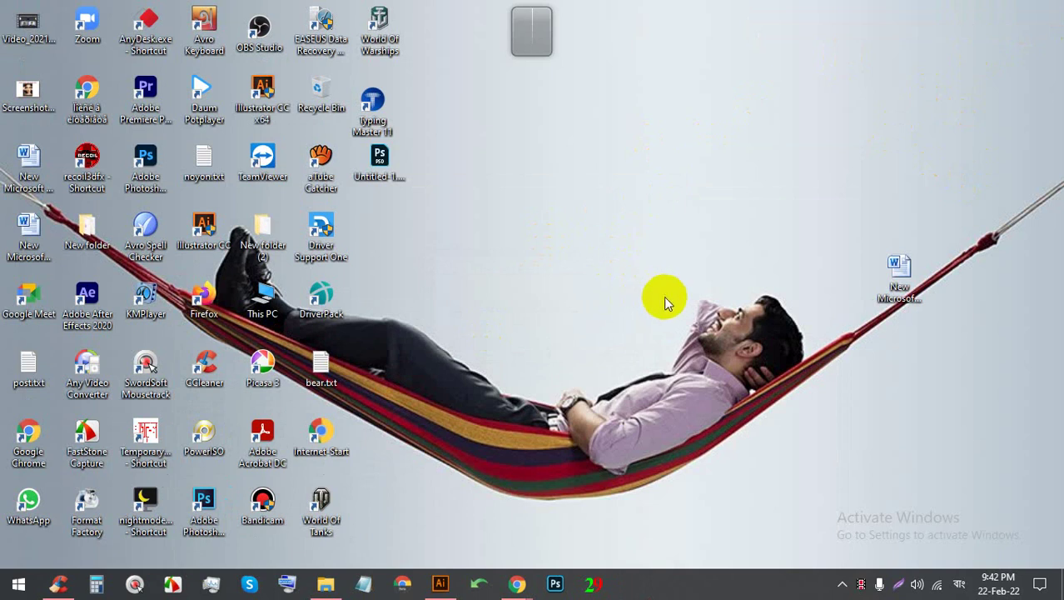
Step: Switch the input language to English (United States) and bring Chrome's new tab back
left_click(958, 584)
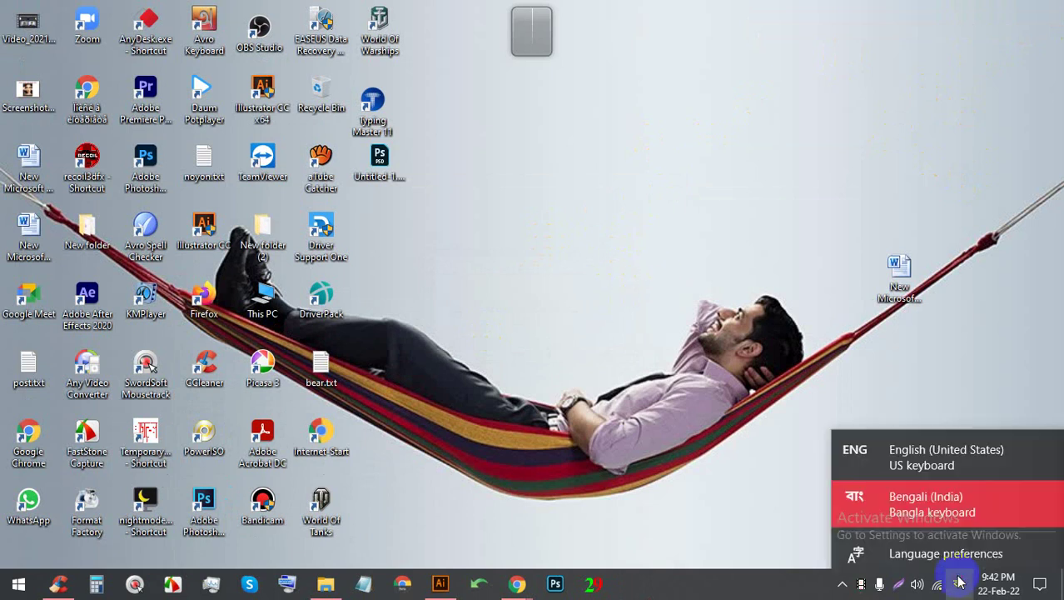
left_click(947, 457)
mouse_move(517, 583)
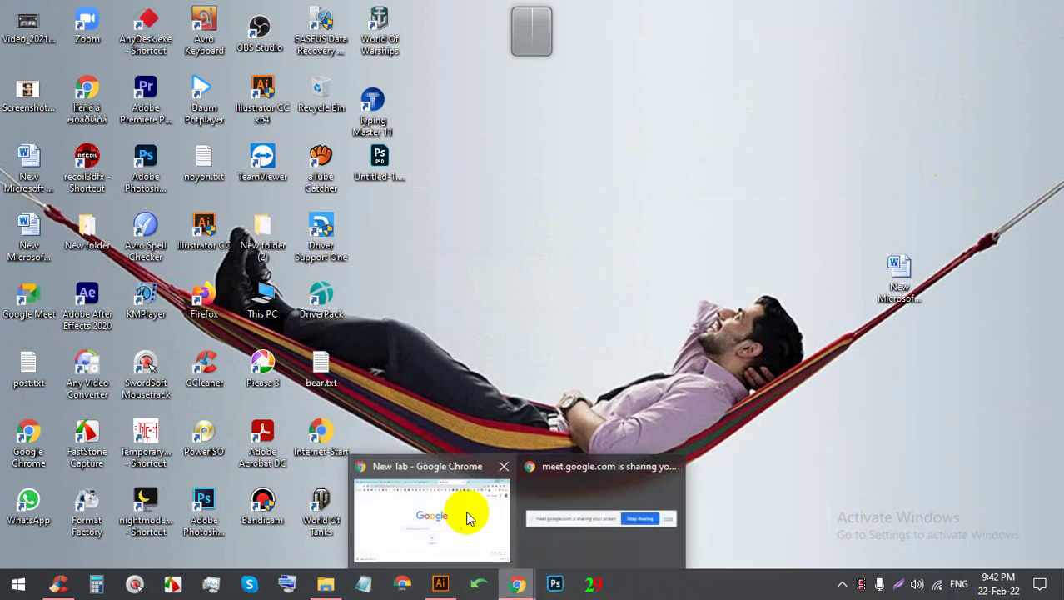
left_click(468, 517)
Step: Search Google for 'color theory' and show the image results
left_click(339, 47)
type("adfd")
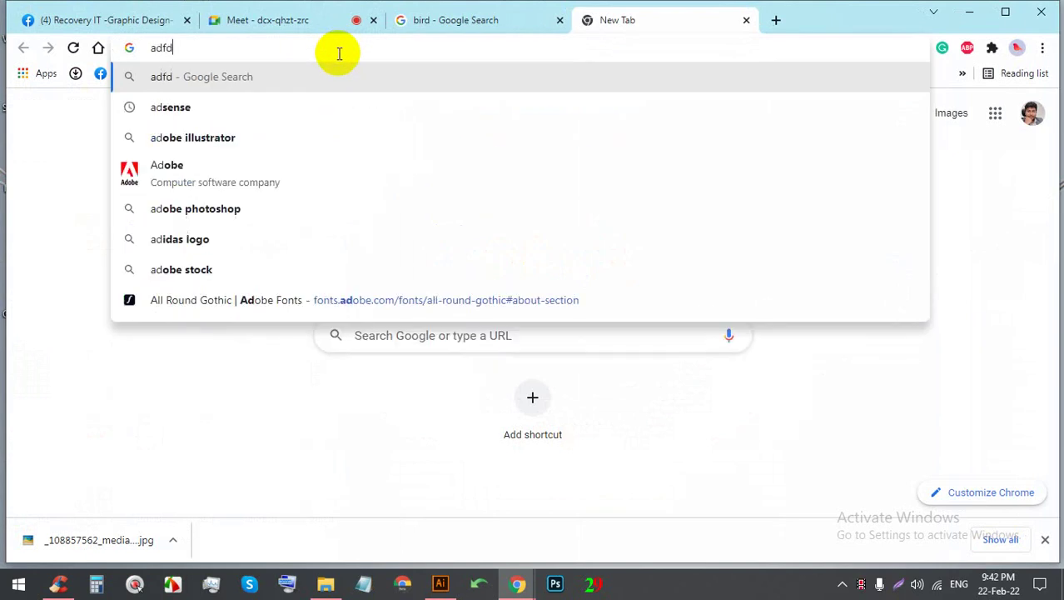
key("BackSpace")
key("BackSpace")
key("BackSpace")
key("BackSpace")
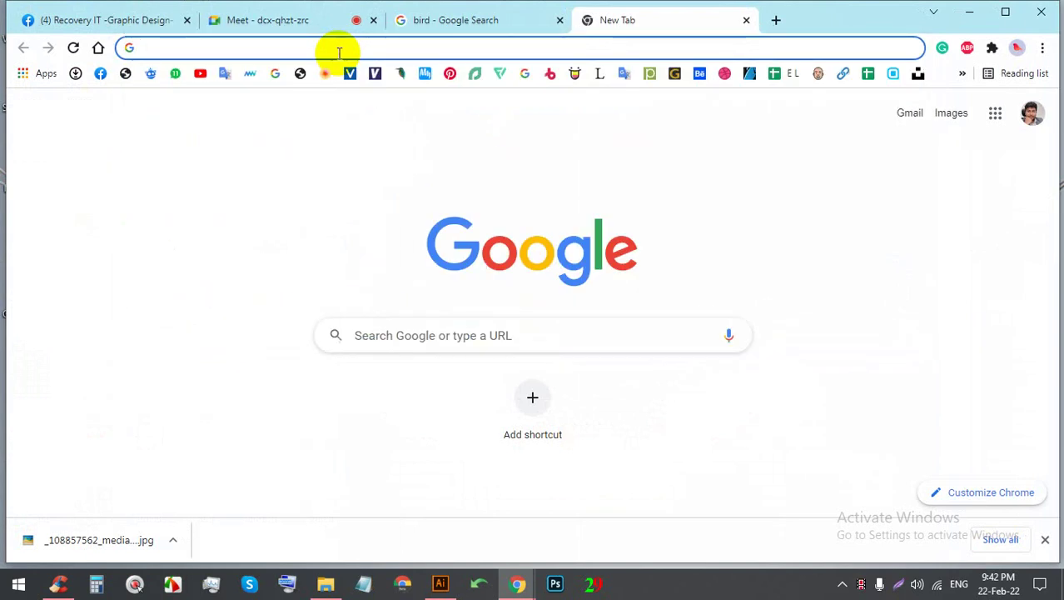
type("f")
key("BackSpace")
key("BackSpace")
type("c")
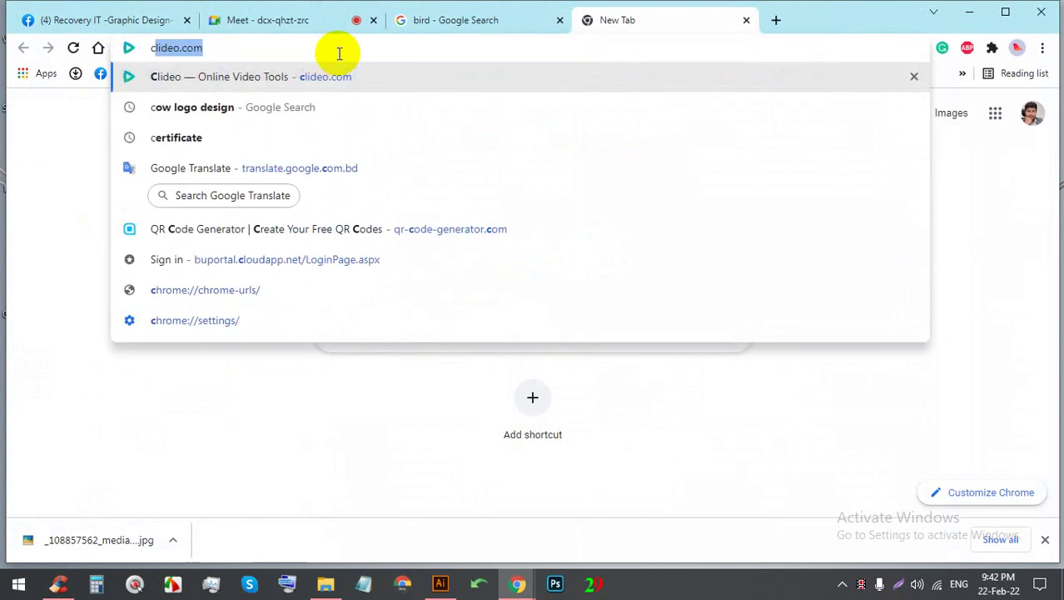
type("olor")
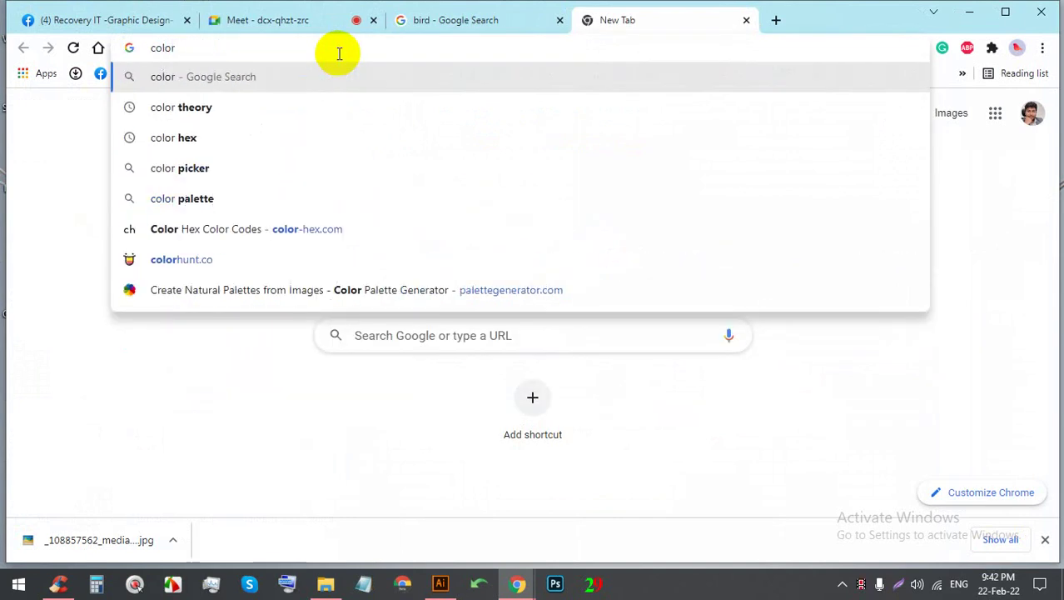
key("Down")
key("Return")
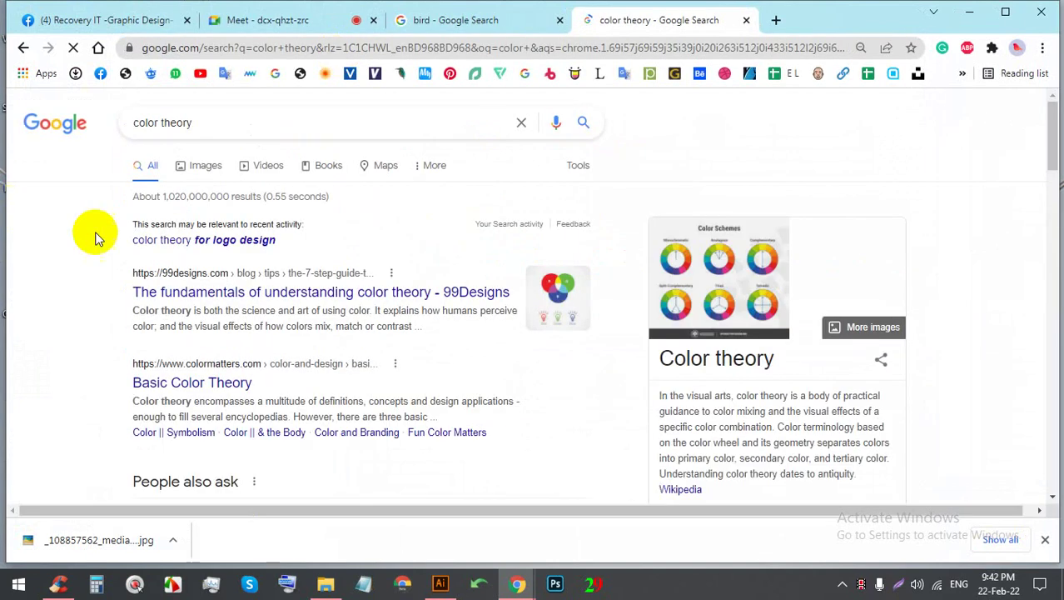
left_click(203, 164)
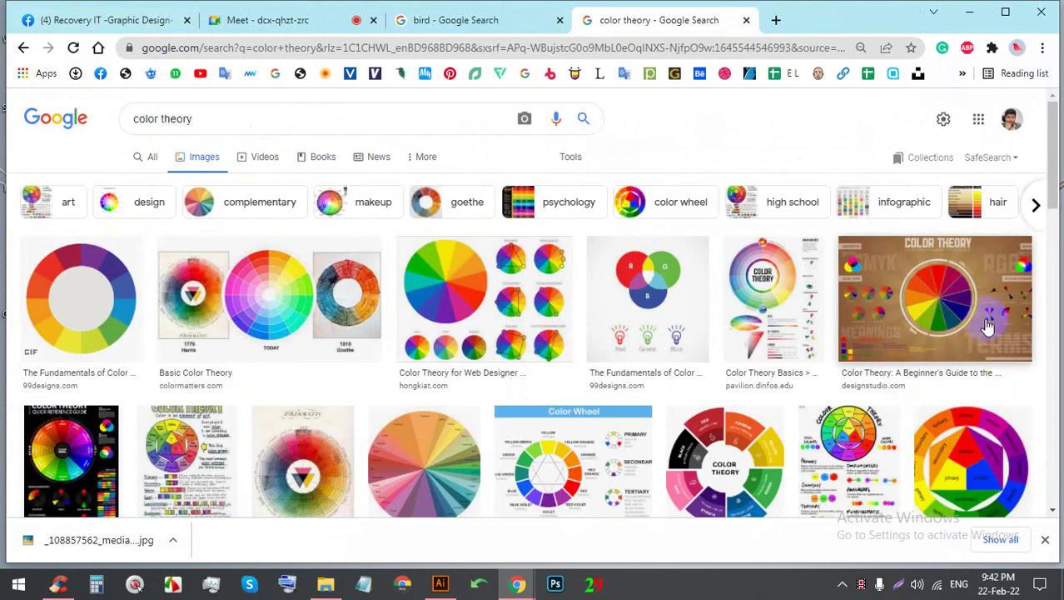
Step: Preview the Fundamentals, Basics and Art theory charts, check the Meet call, and dismiss the download notice
left_click(106, 307)
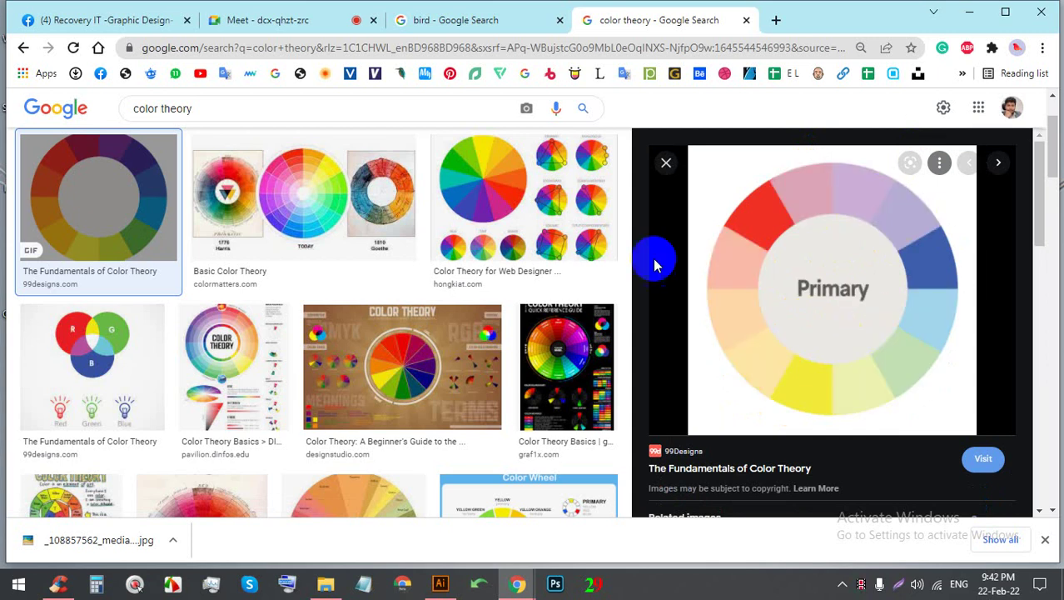
left_click(267, 376)
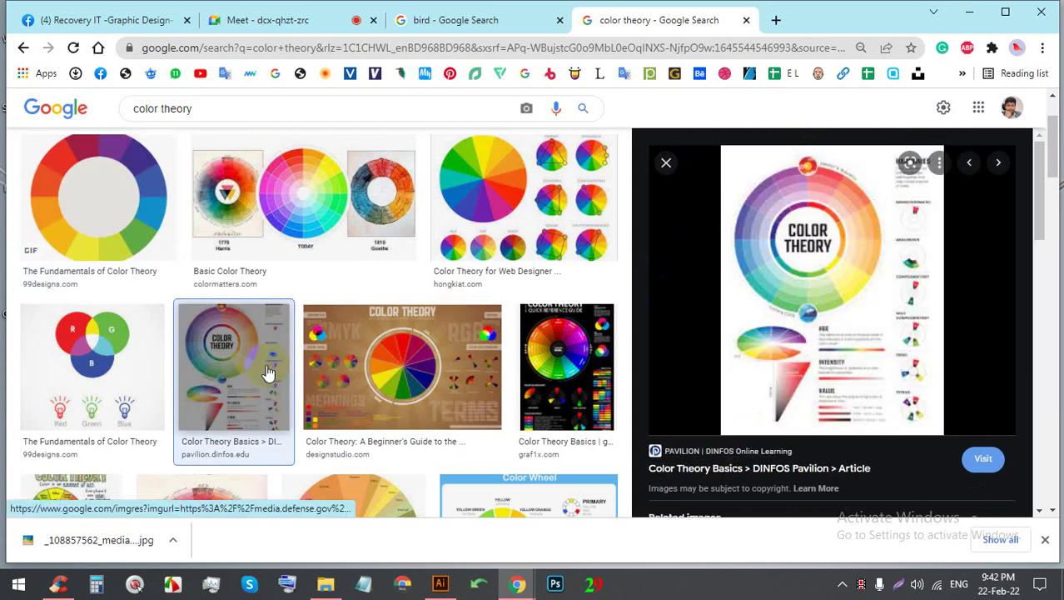
left_click(268, 376)
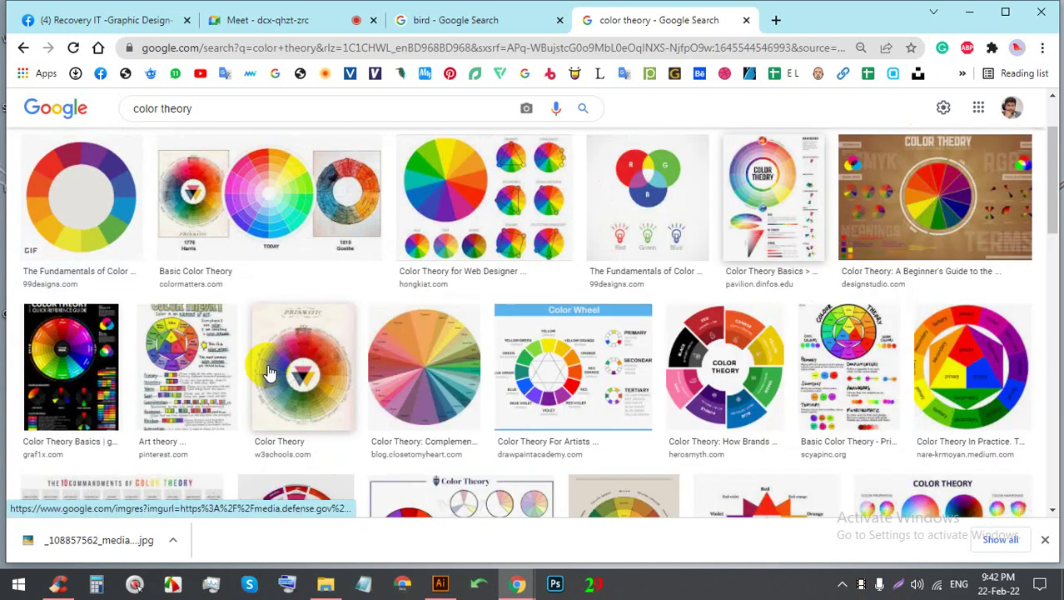
left_click(204, 377)
left_click(316, 22)
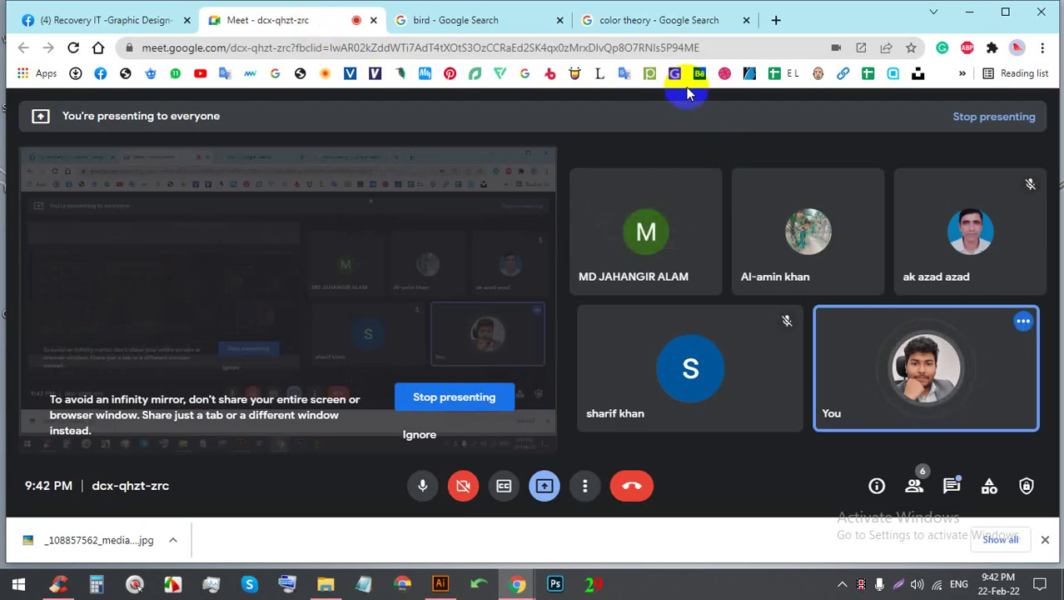
left_click(654, 18)
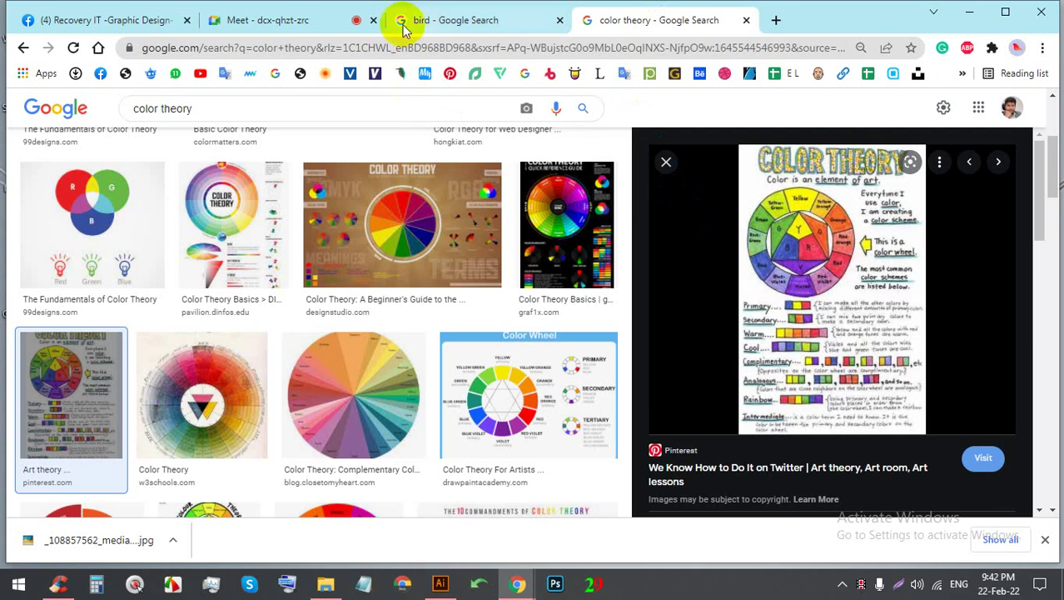
left_click(310, 21)
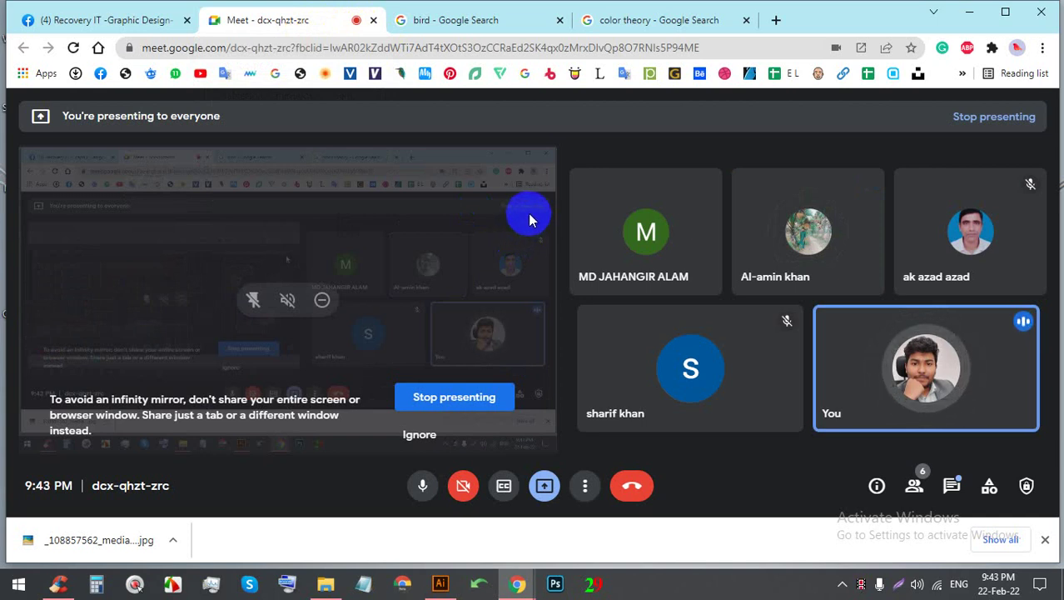
left_click(1045, 539)
Step: In a new tab, search for 'product' and show its image results
left_click(776, 20)
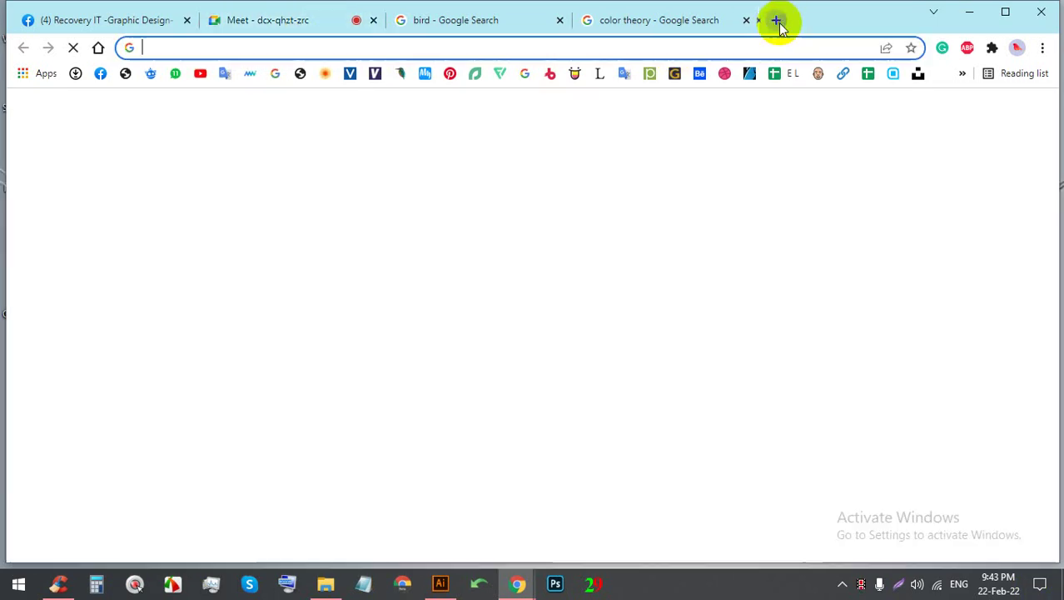
type("p")
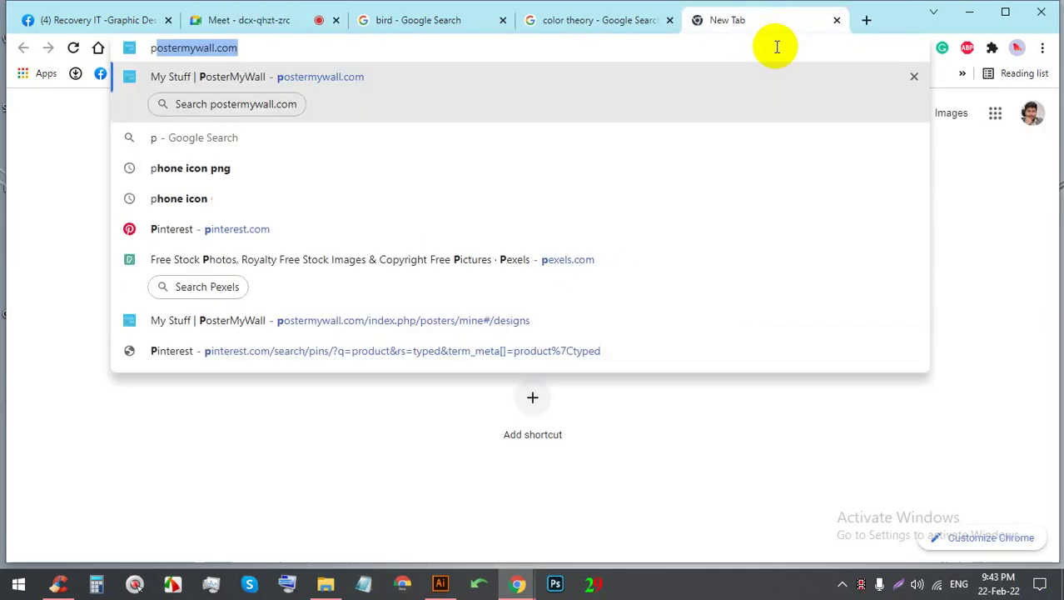
type("roc")
key("BackSpace")
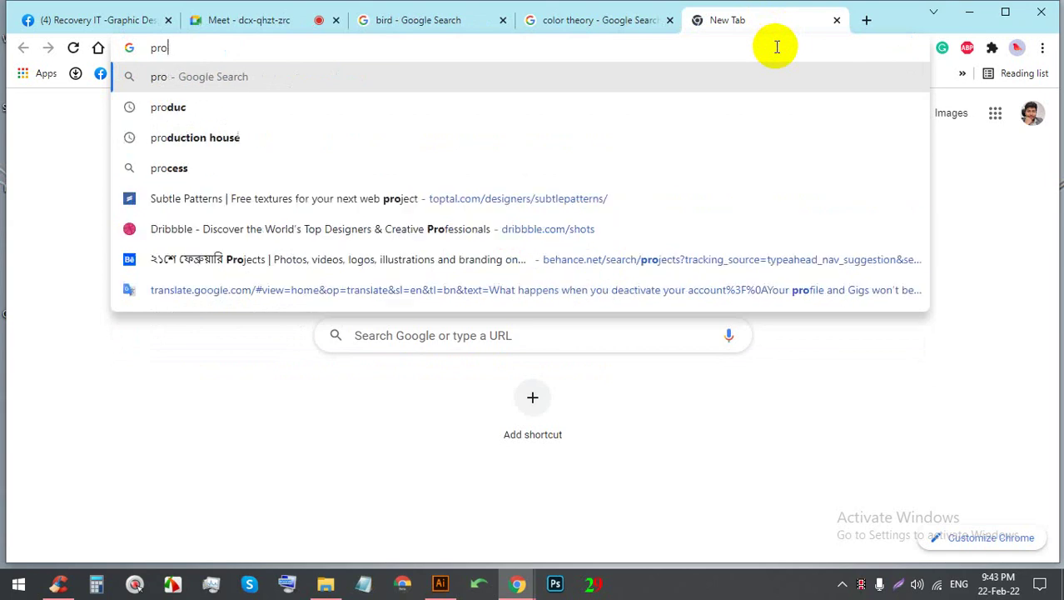
type("duc")
key("Return")
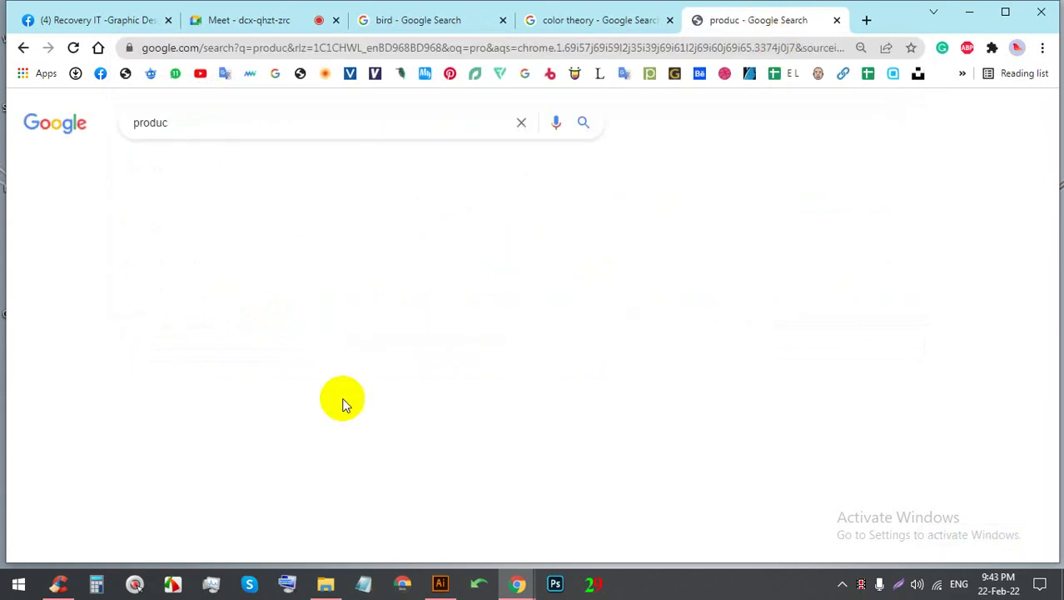
left_click(250, 227)
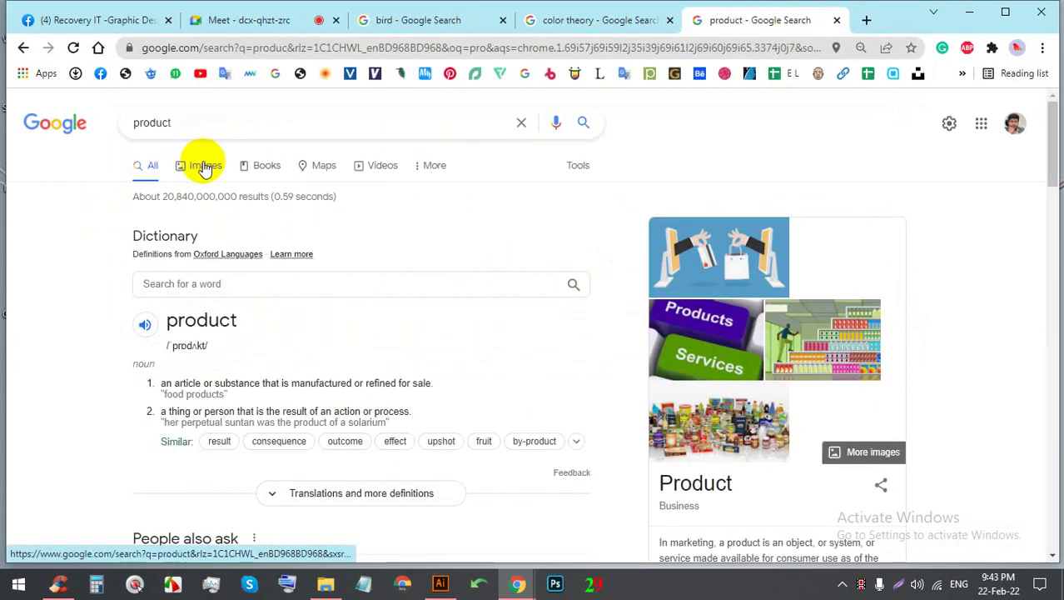
left_click(200, 166)
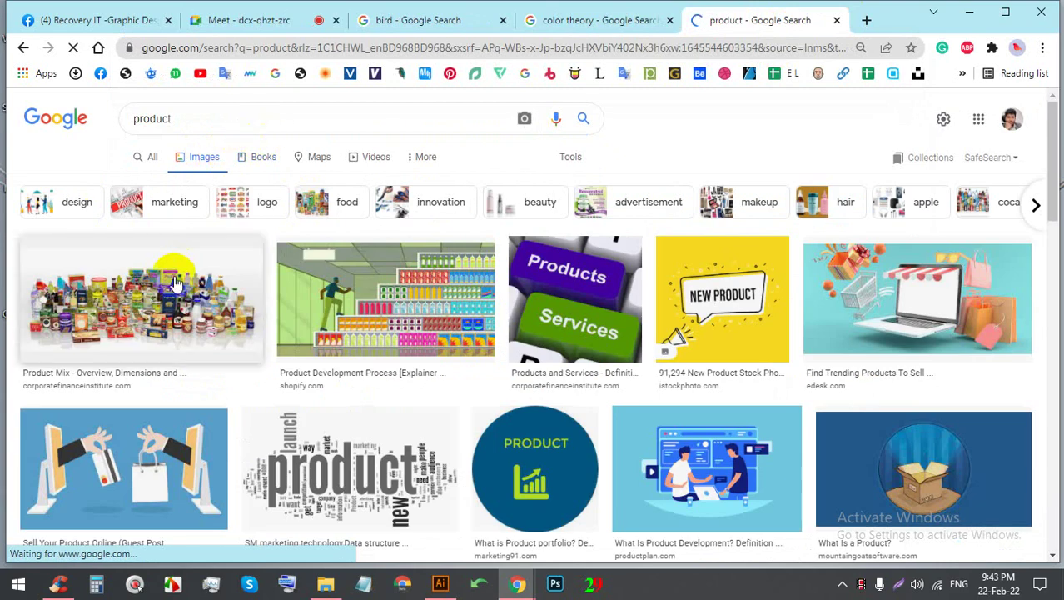
Step: Preview the Product Mix image, then switch to image results for 'product packaging'
left_click(53, 315)
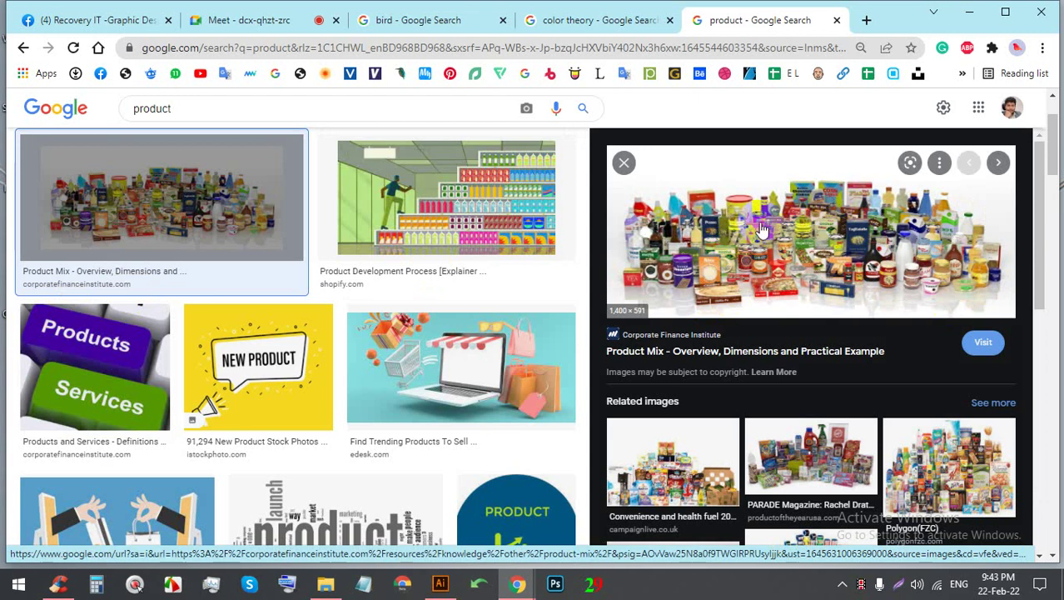
left_click(314, 114)
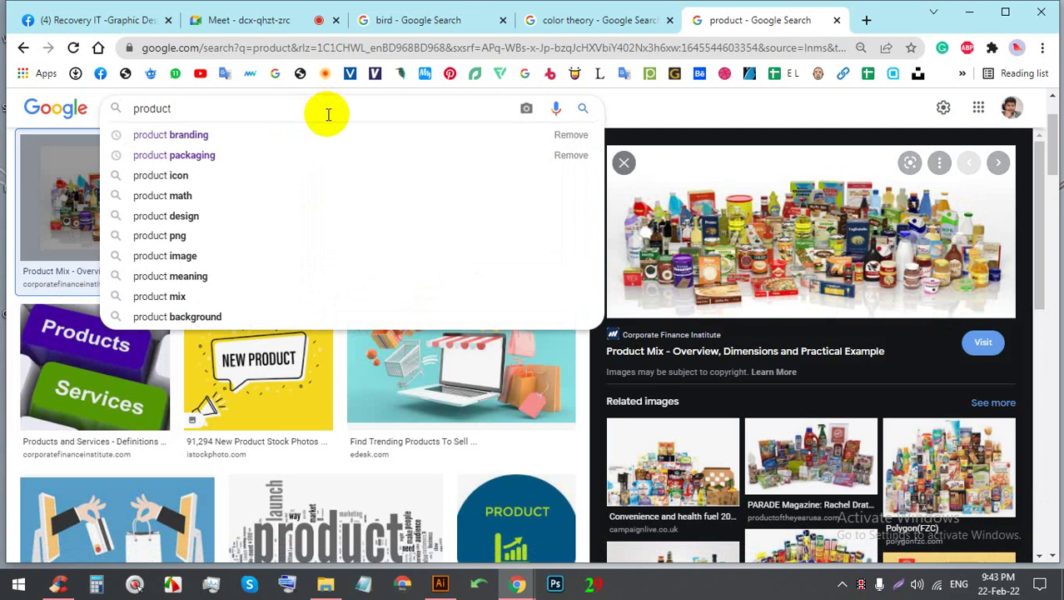
left_click(294, 150)
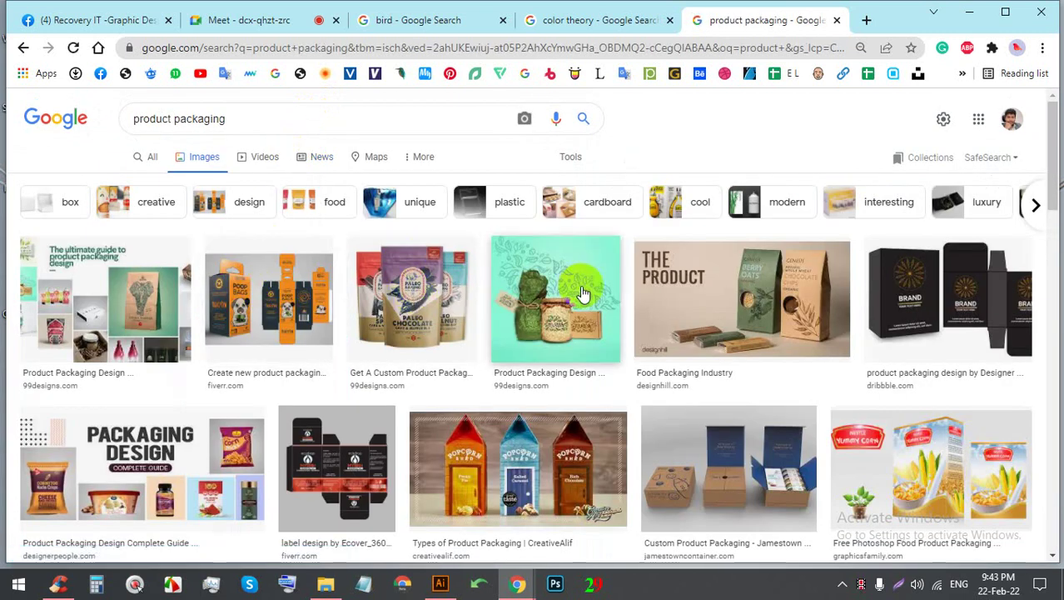
Step: Scroll the packaging results and preview the red chai tea packet design
scroll(541, 333, "down", 3)
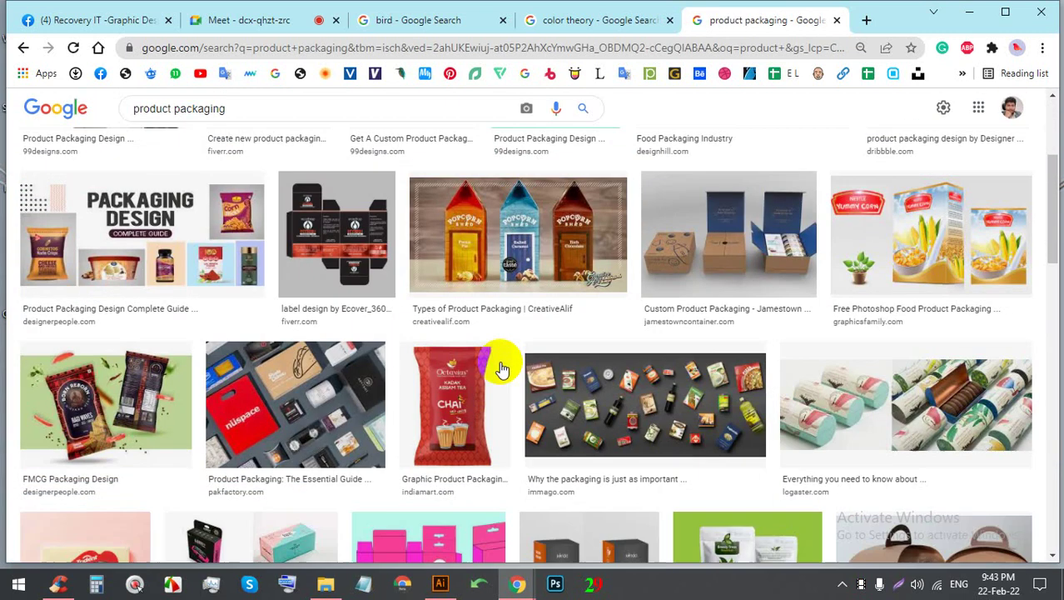
left_click(453, 404)
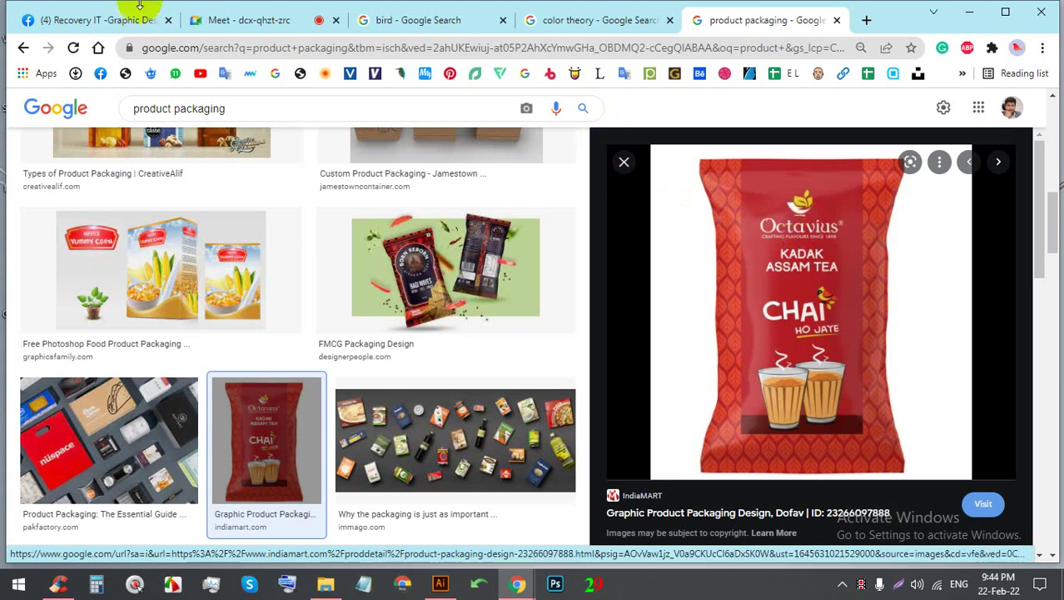
left_click(253, 20)
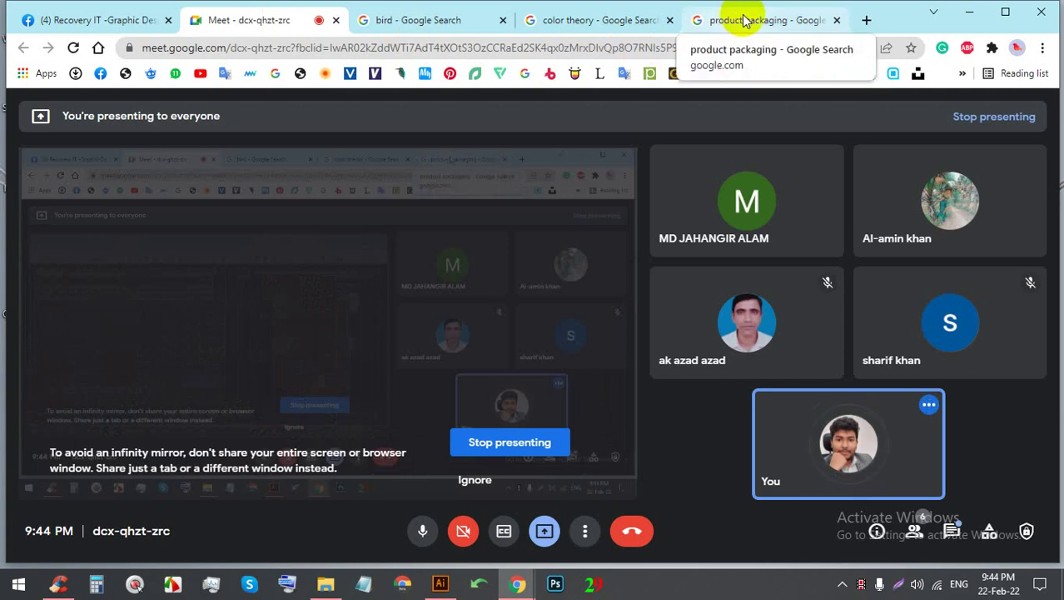
left_click(745, 20)
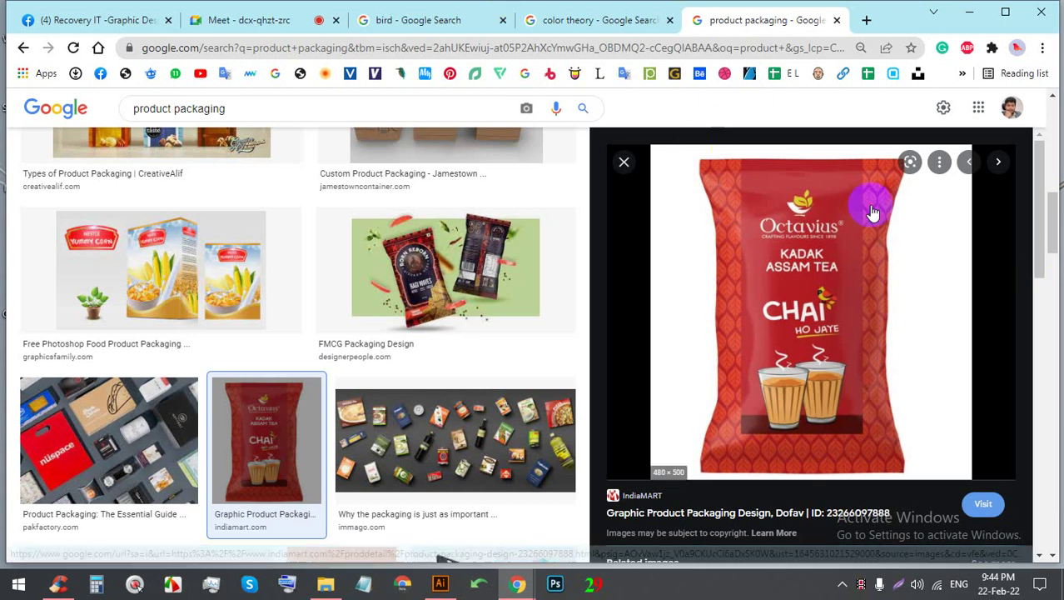
left_click(268, 23)
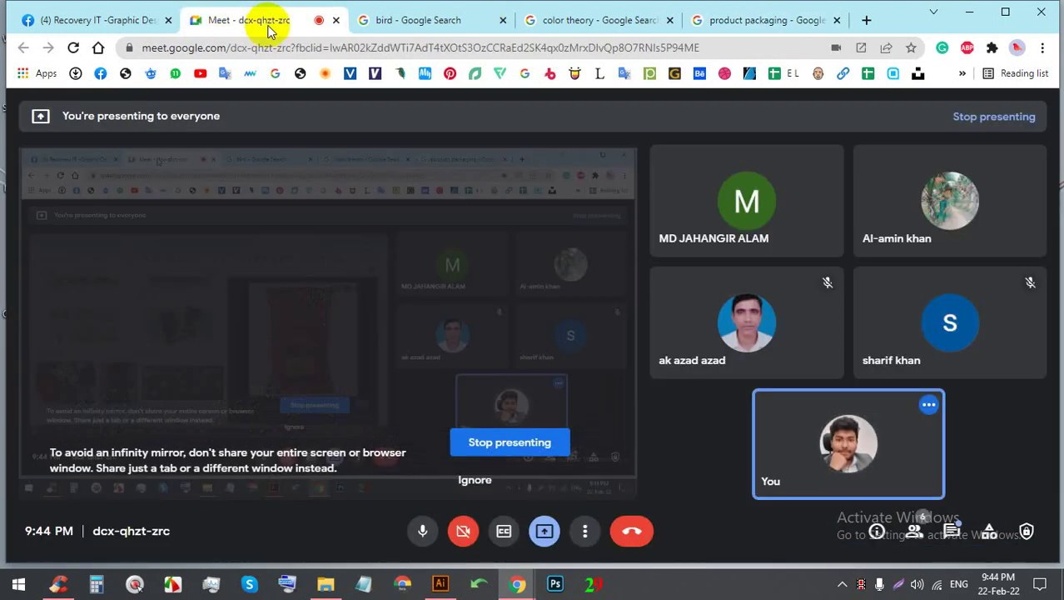
left_click(752, 22)
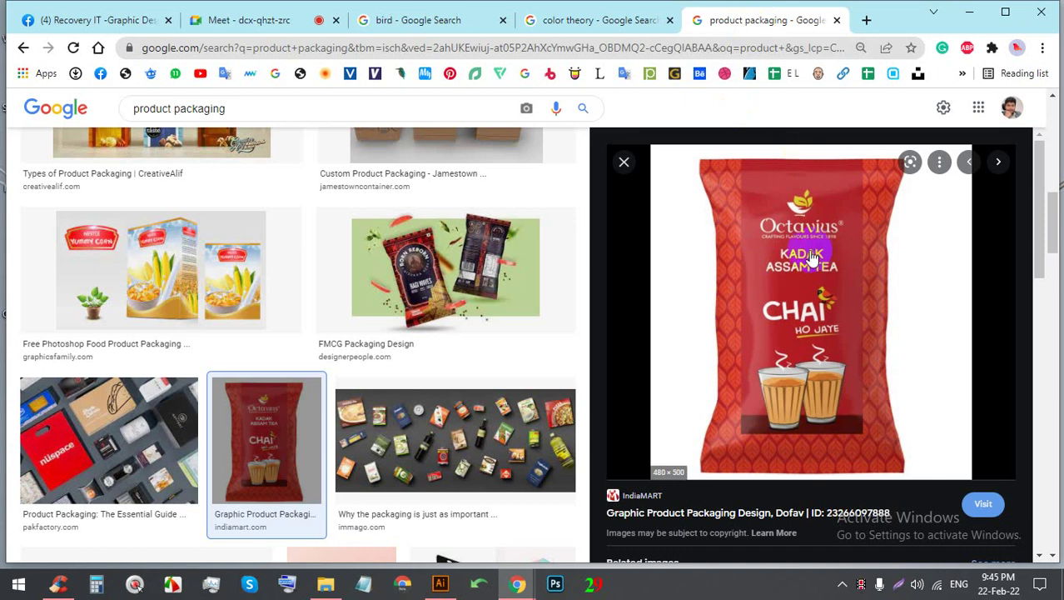
left_click(226, 20)
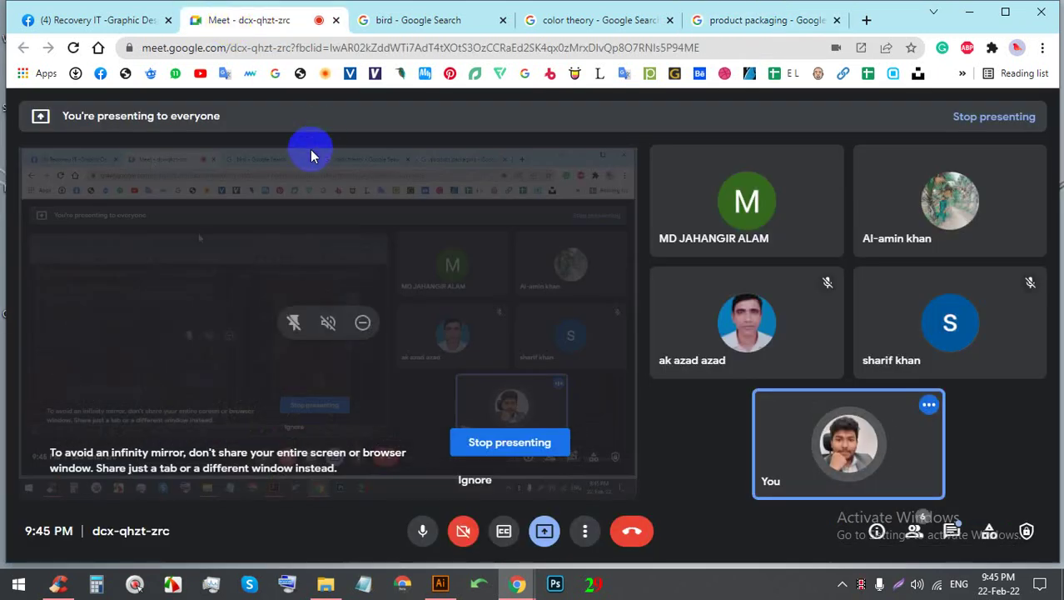
left_click(758, 20)
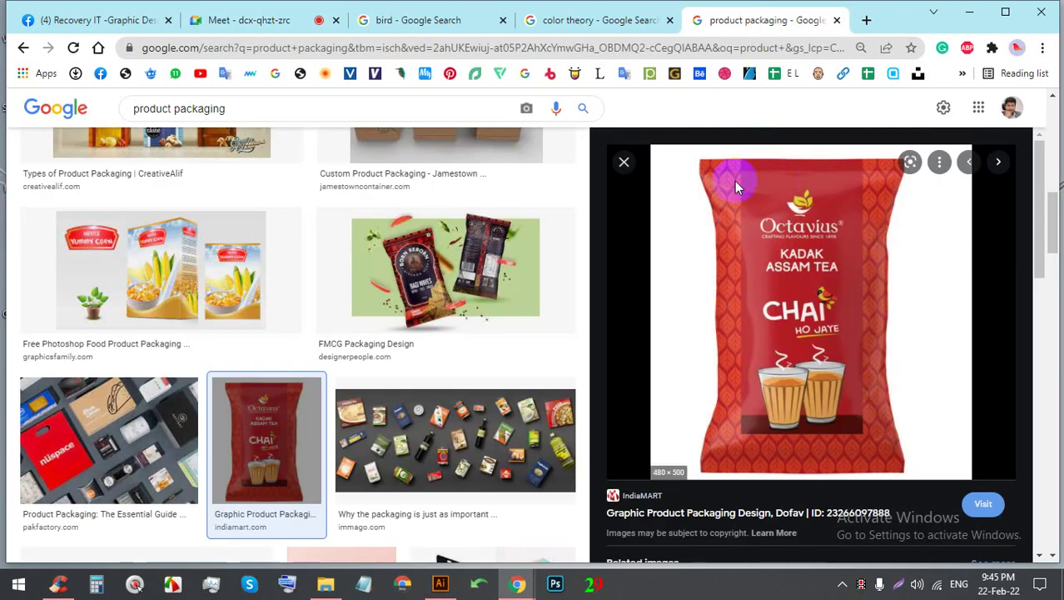
left_click(250, 21)
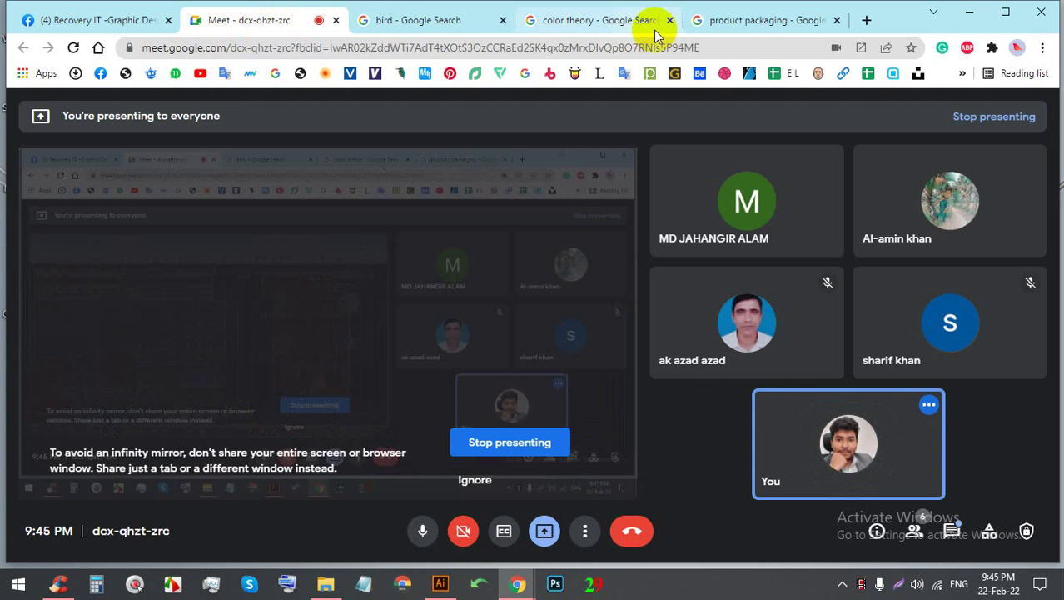
left_click(708, 18)
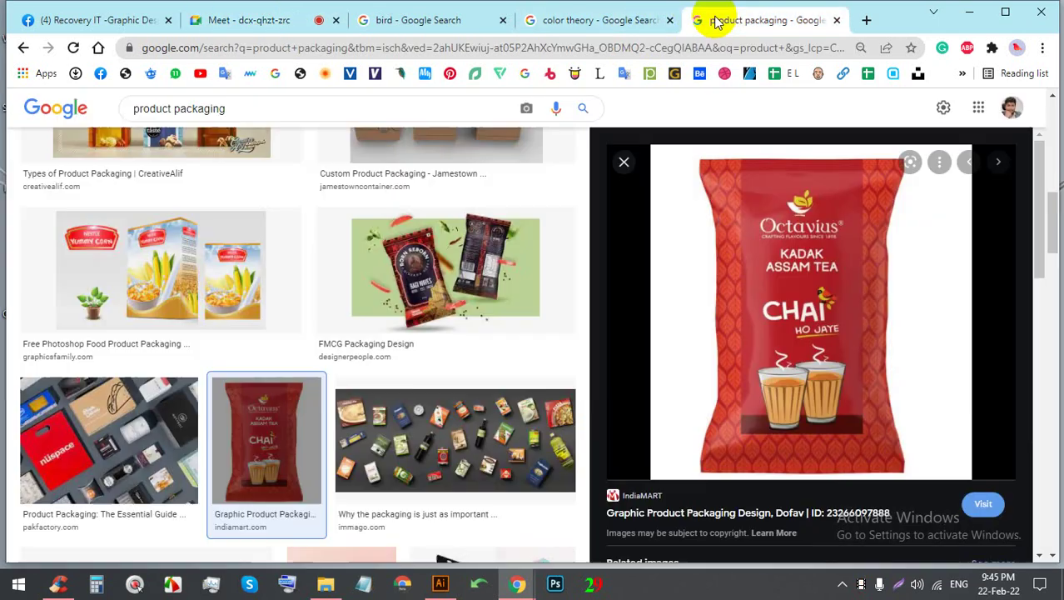
left_click(243, 12)
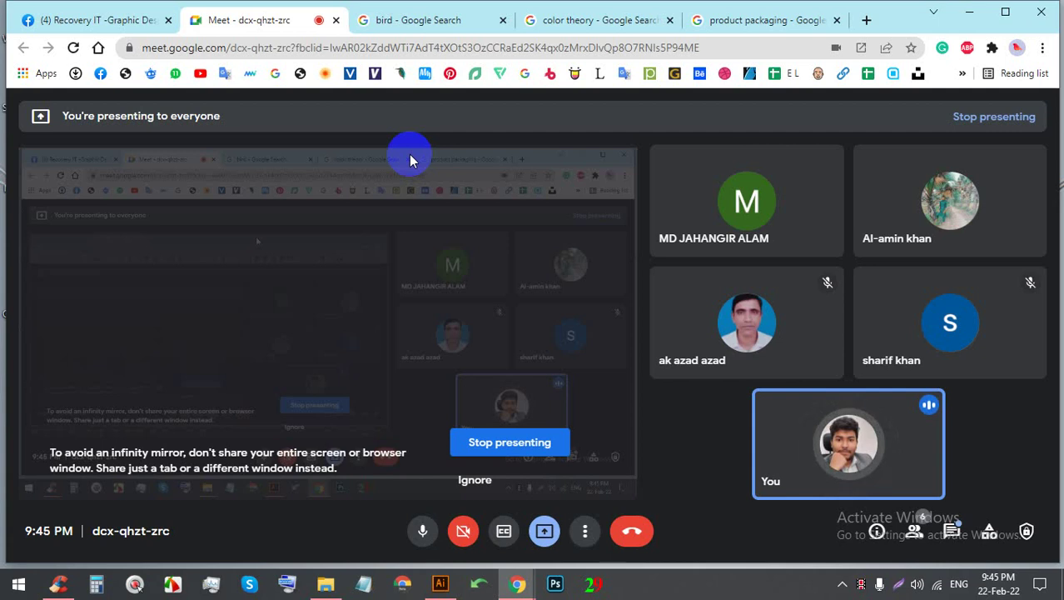
left_click(755, 25)
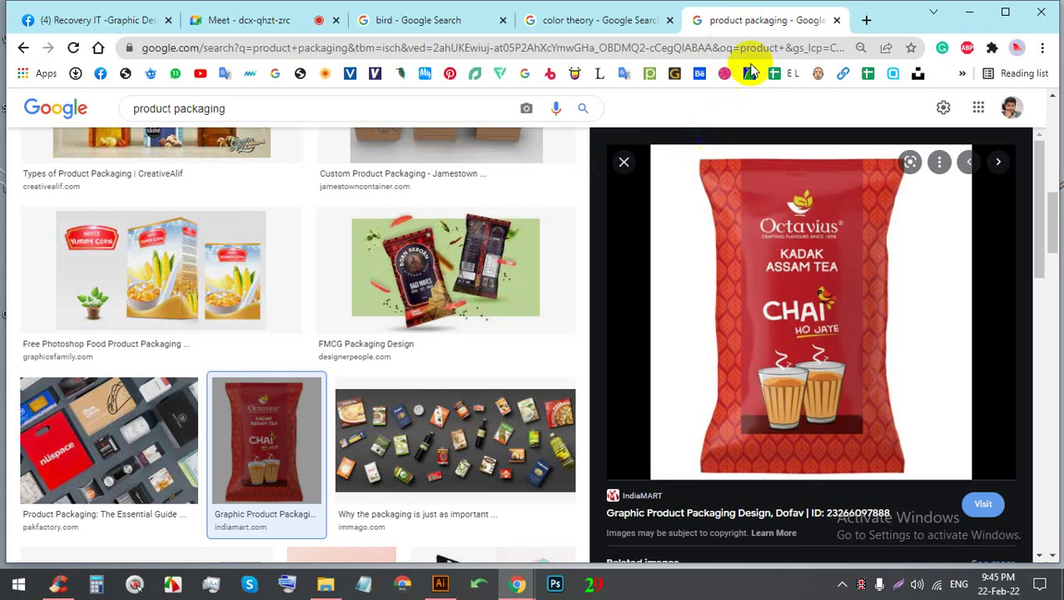
Step: Close the product packaging tab, glance at the color theory results, and return to the Meet call
left_click(836, 20)
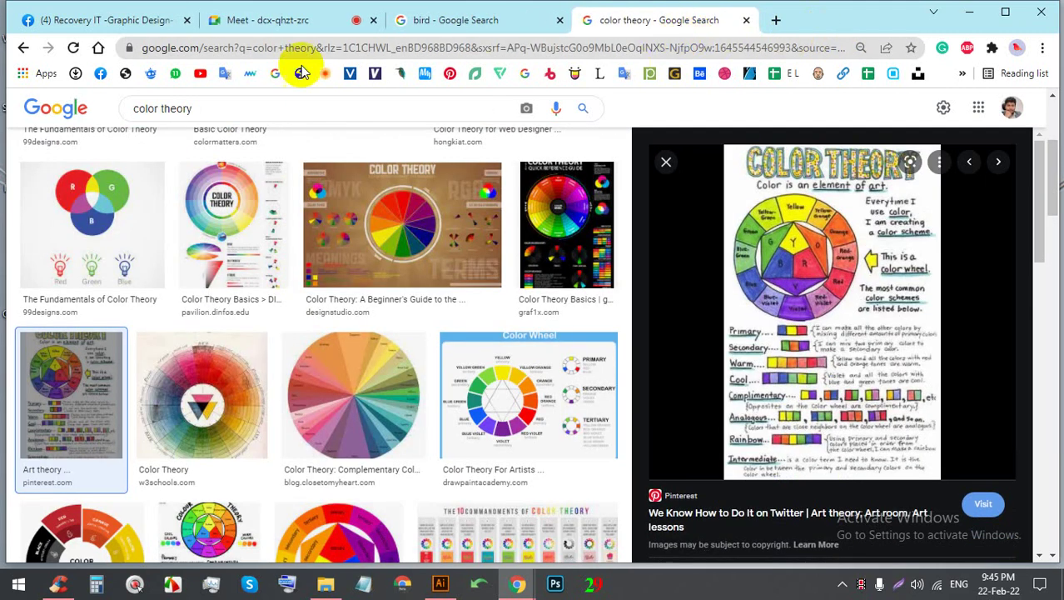
left_click(282, 23)
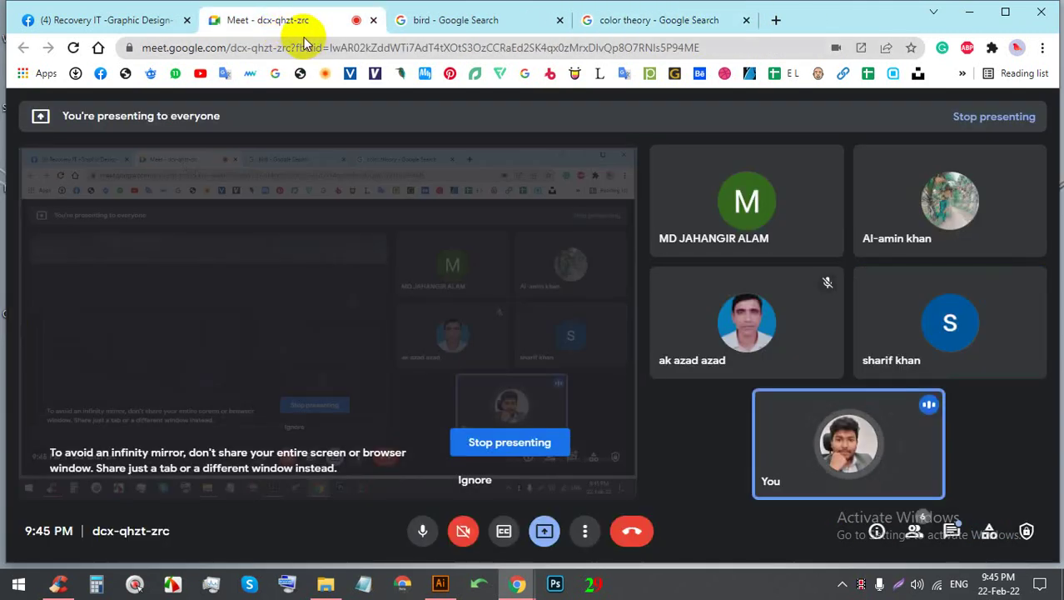
left_click(637, 20)
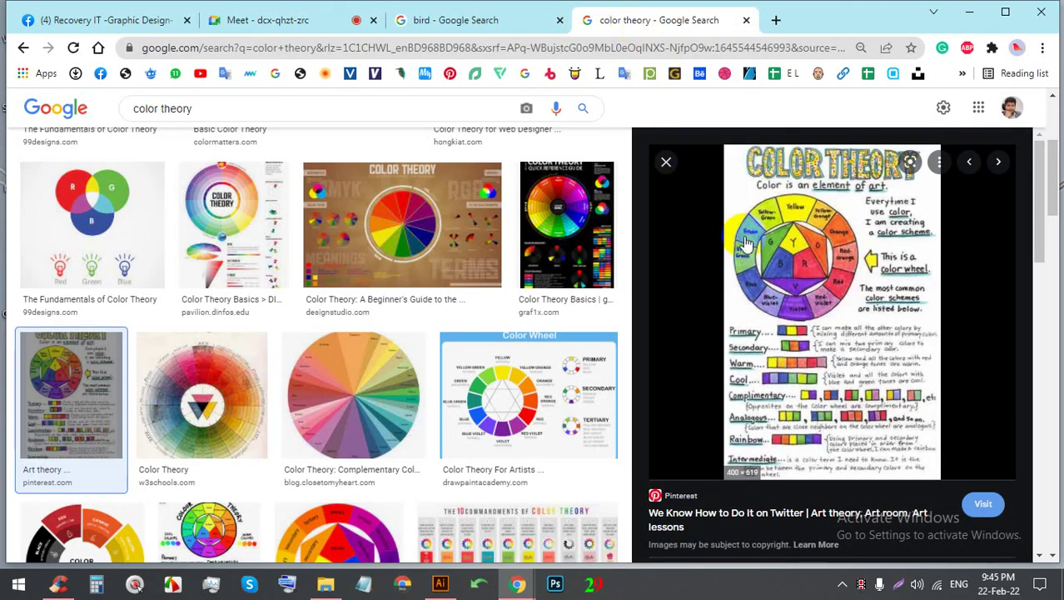
left_click(269, 24)
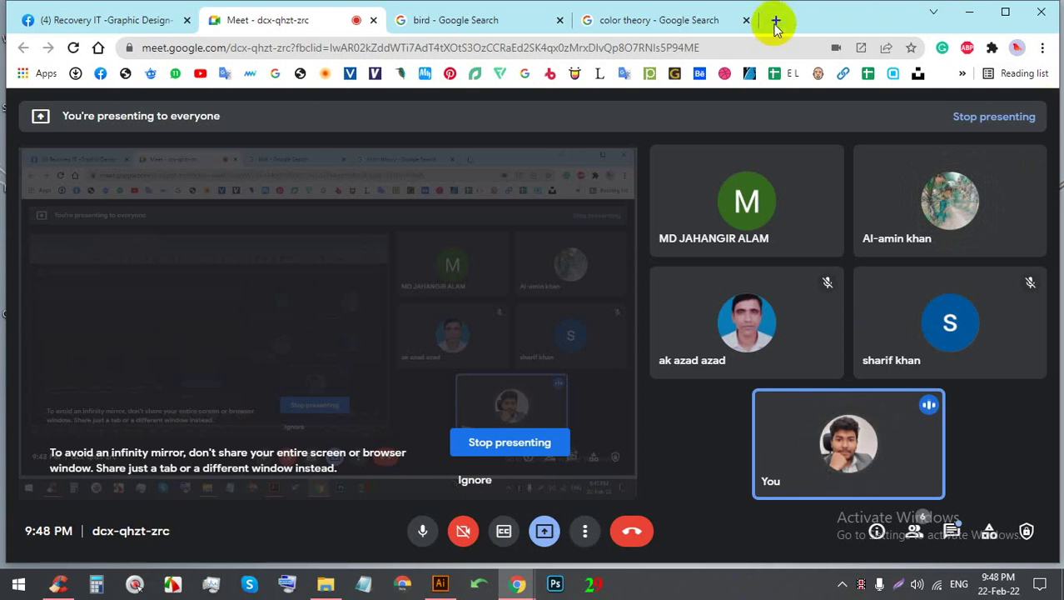
Step: Return to the color theory image results, close the open preview, and scroll the grid
left_click(629, 20)
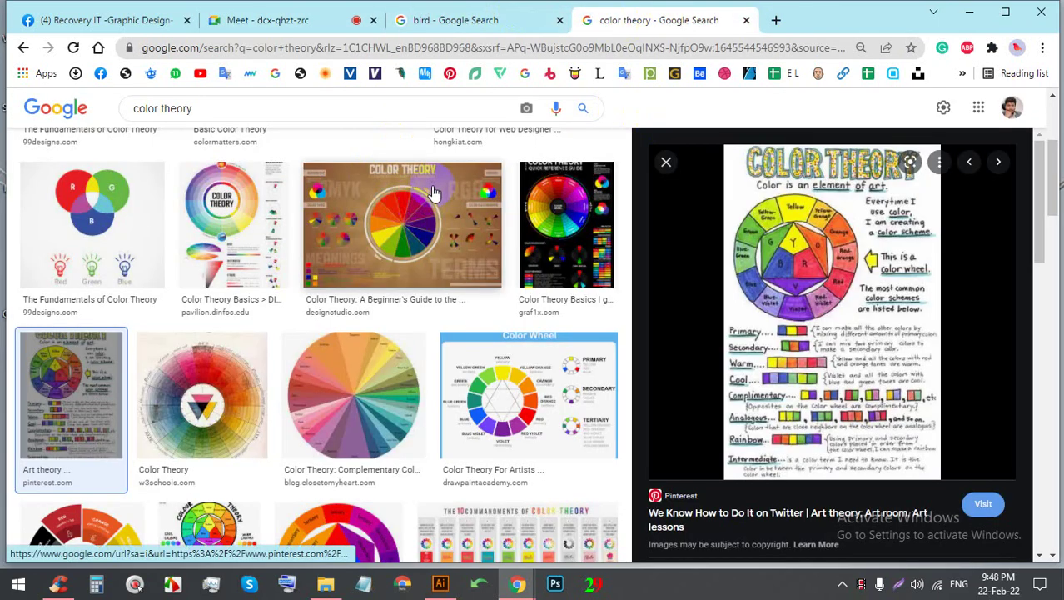
scroll(421, 267, "down", 1)
scroll(420, 279, "down", 2)
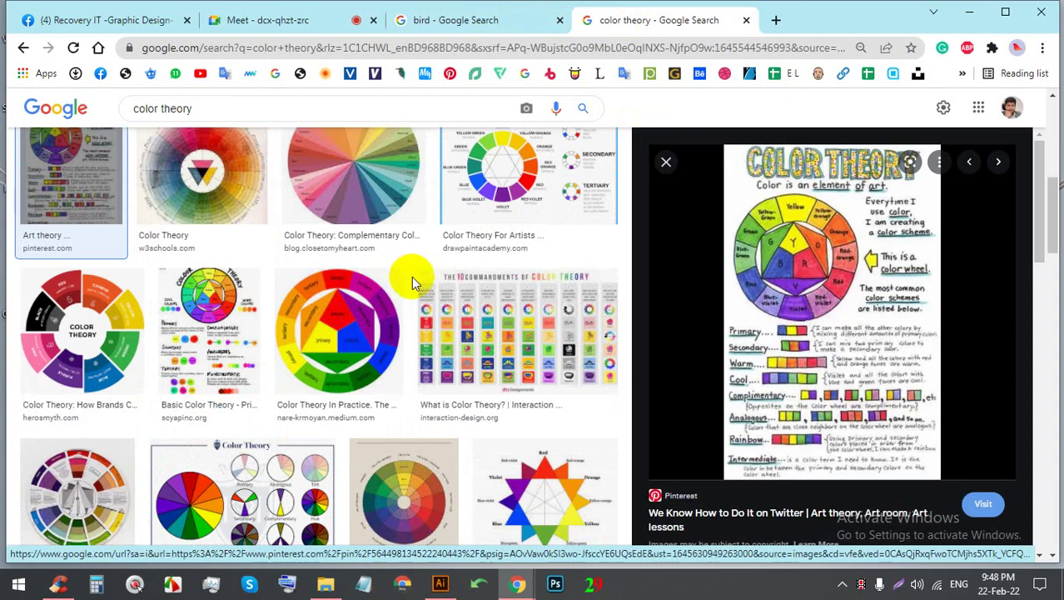
scroll(416, 270, "down", 2)
scroll(427, 257, "down", 1)
left_click(667, 161)
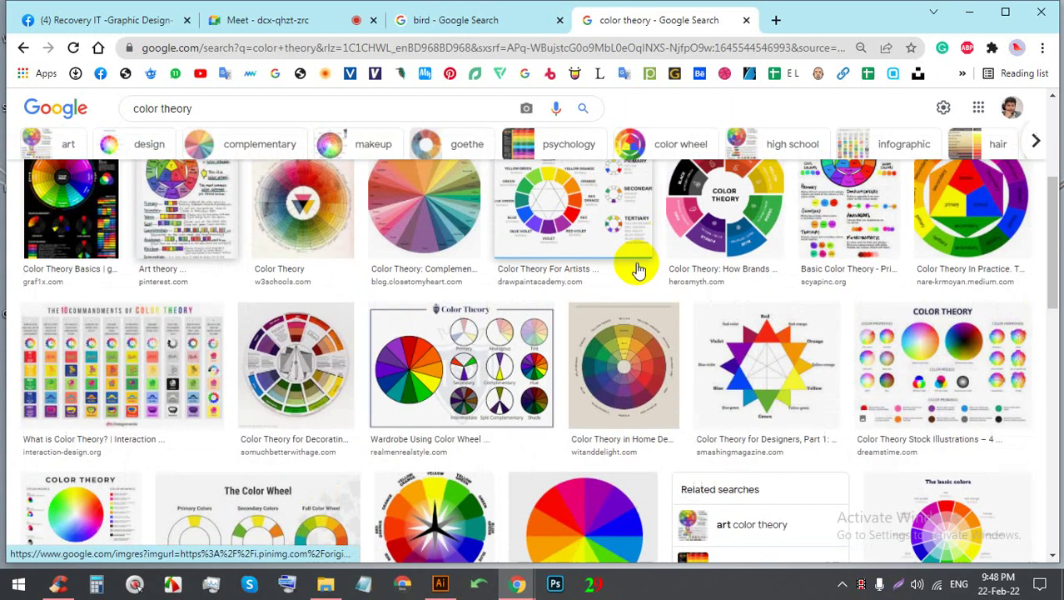
scroll(658, 291, "up", 1)
scroll(669, 325, "up", 1)
scroll(654, 254, "down", 2)
Step: Preview the Color Theory For Artists wheel, then the Color Theory In Practice wheel
left_click(629, 207)
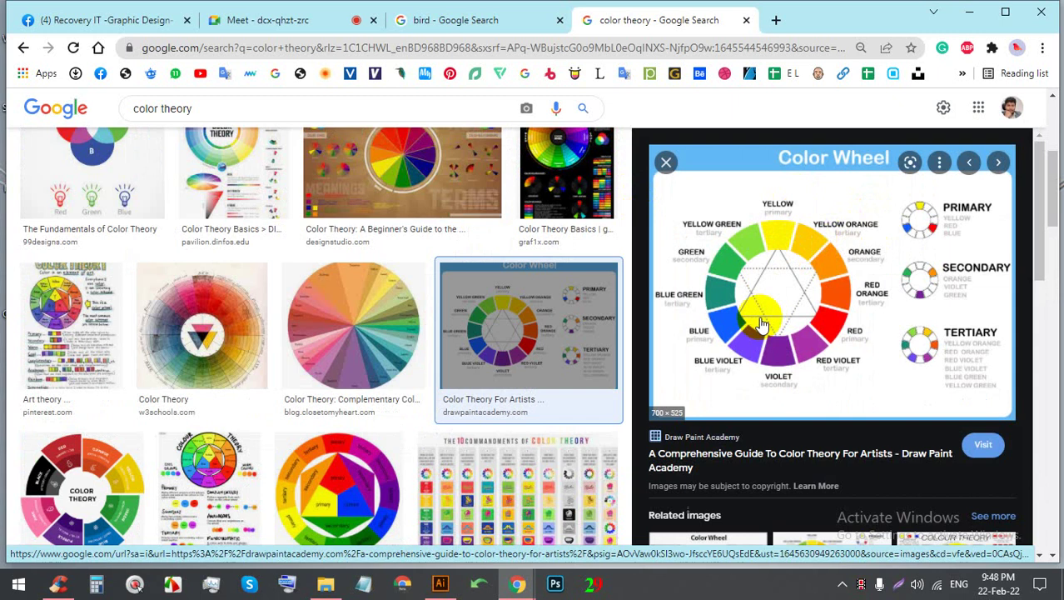
scroll(594, 333, "down", 1)
scroll(575, 291, "down", 3)
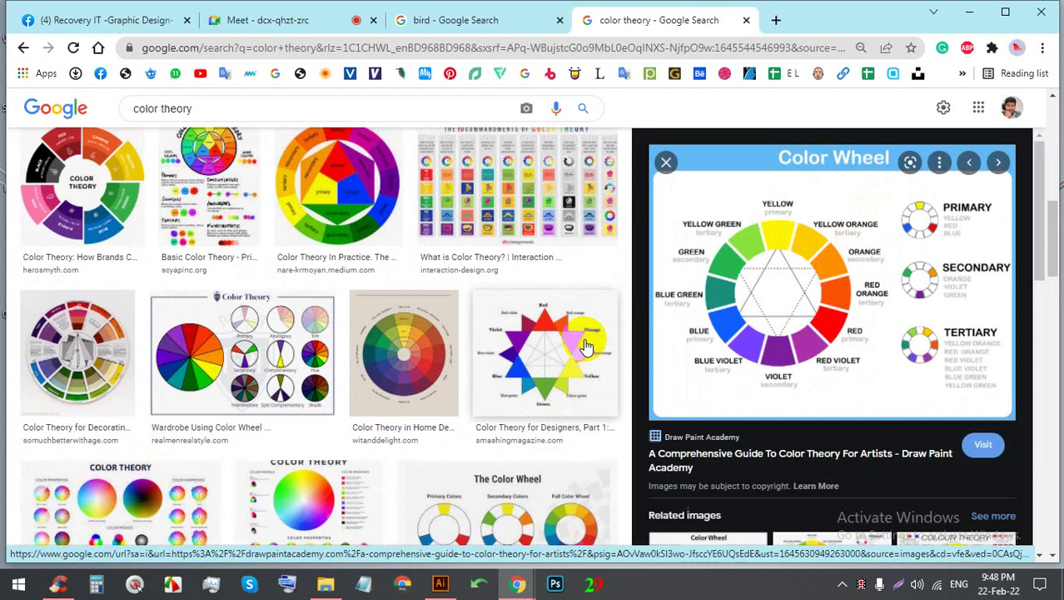
left_click(348, 208)
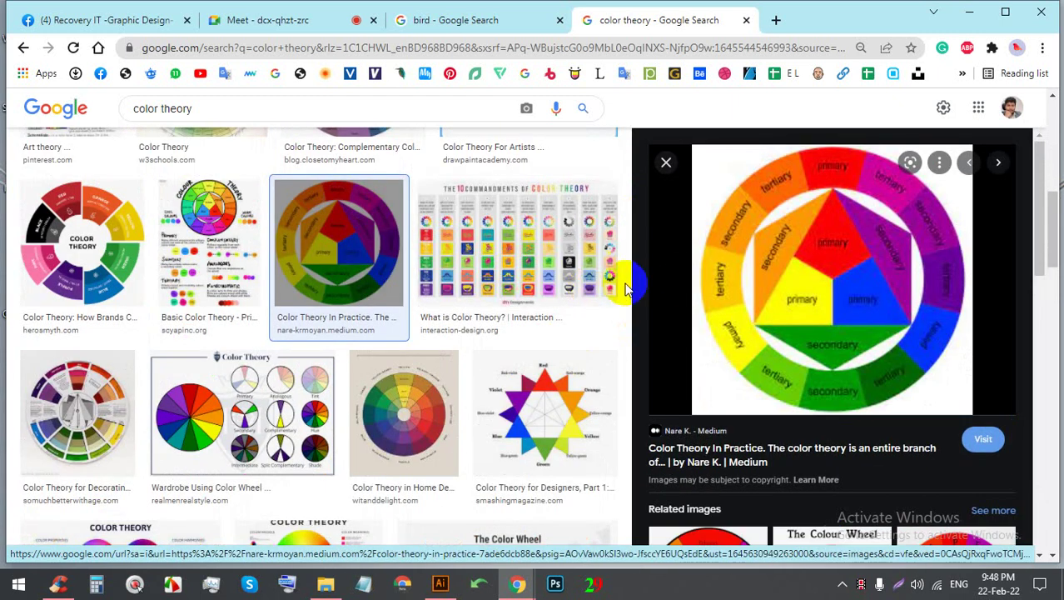
mouse_move(820, 209)
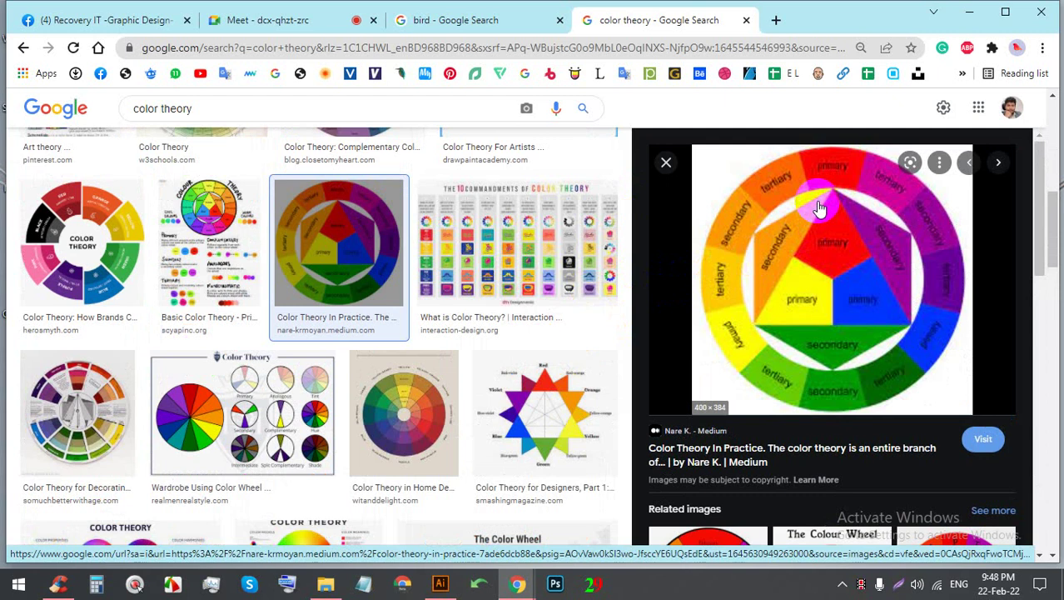
left_click(676, 376)
Step: Preview the Design Practice wheel, 10 Commandments of Color Theory, and Color emotion guide images
scroll(803, 294, "down", 3)
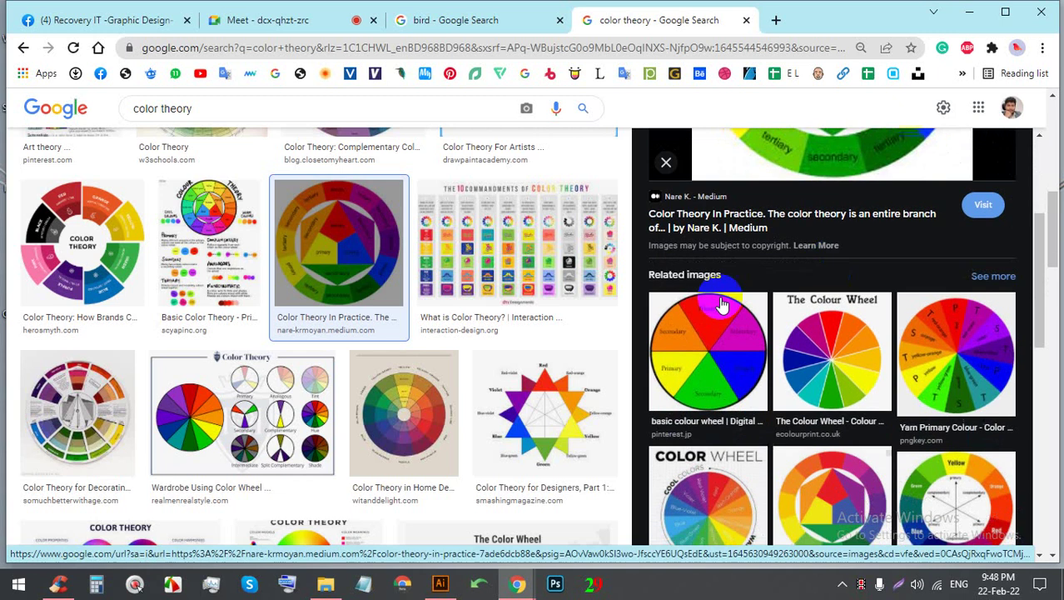
left_click(585, 380)
scroll(800, 275, "down", 3)
scroll(819, 279, "down", 2)
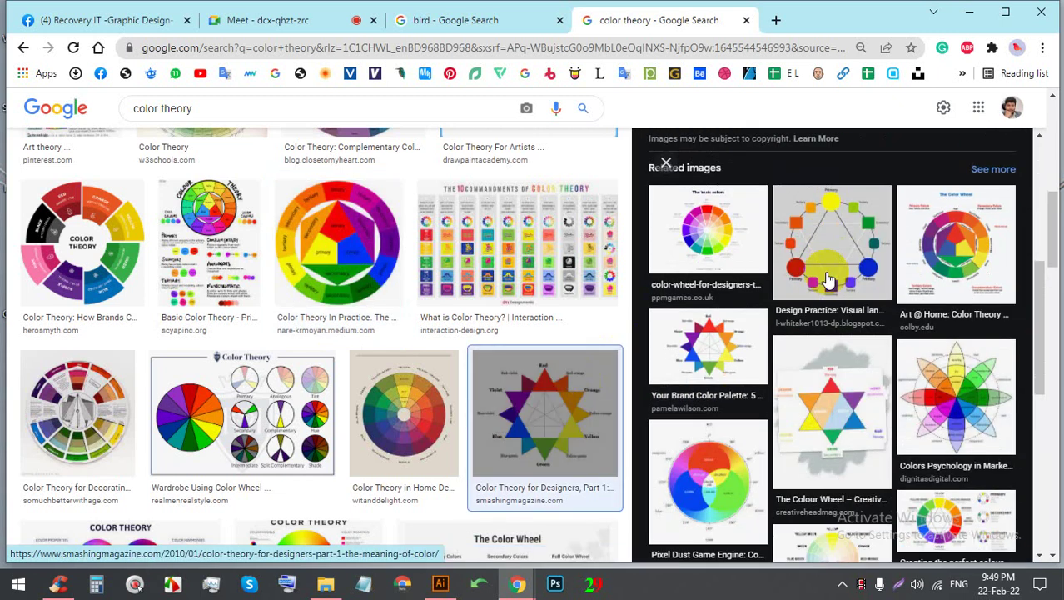
left_click(842, 235)
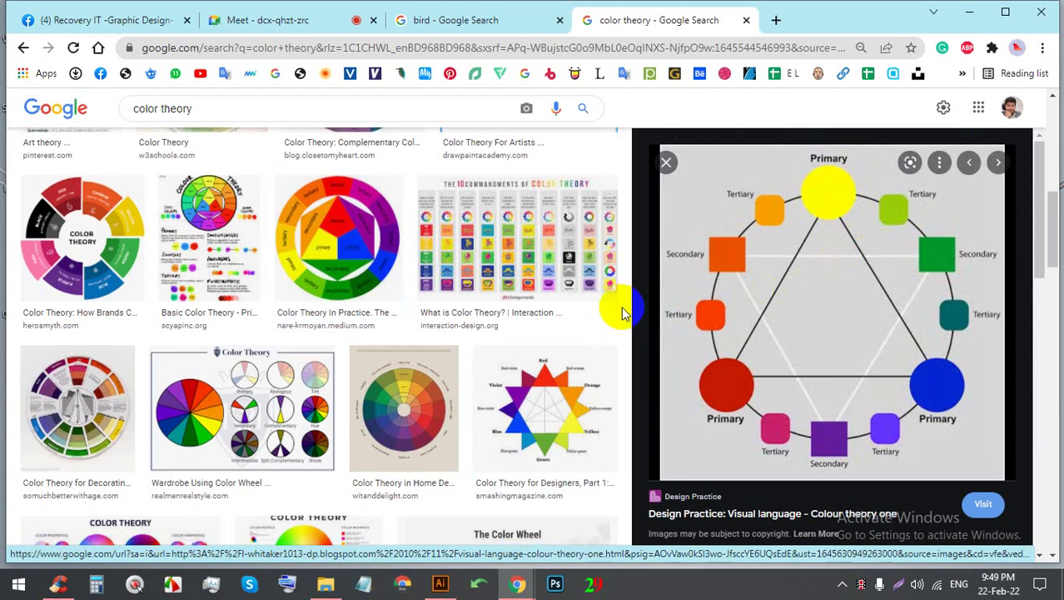
scroll(472, 313, "down", 3)
scroll(499, 287, "up", 3)
left_click(524, 267)
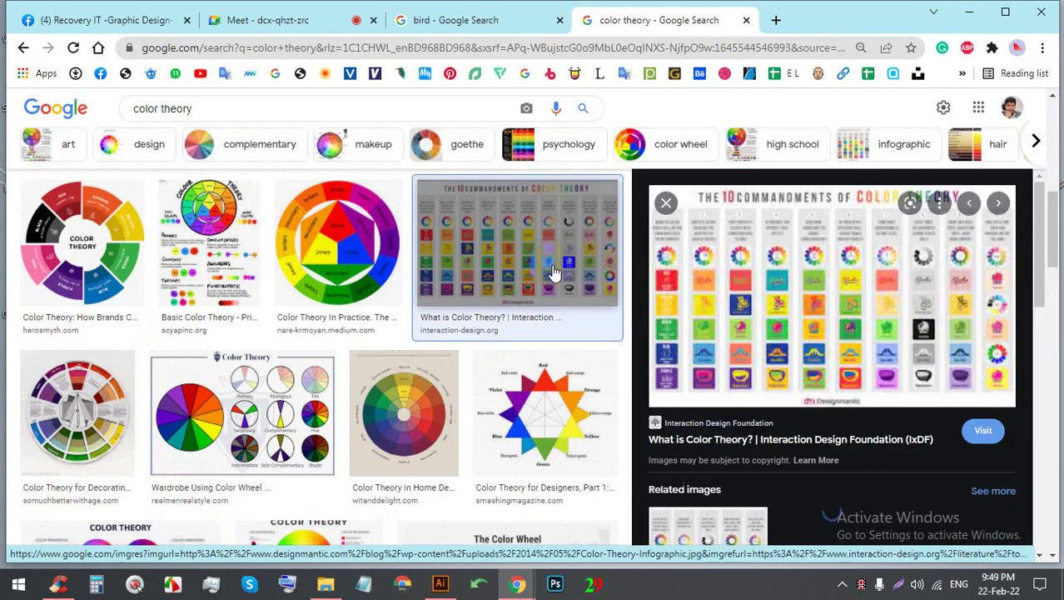
scroll(470, 360, "down", 1)
scroll(470, 360, "down", 4)
scroll(662, 419, "down", 3)
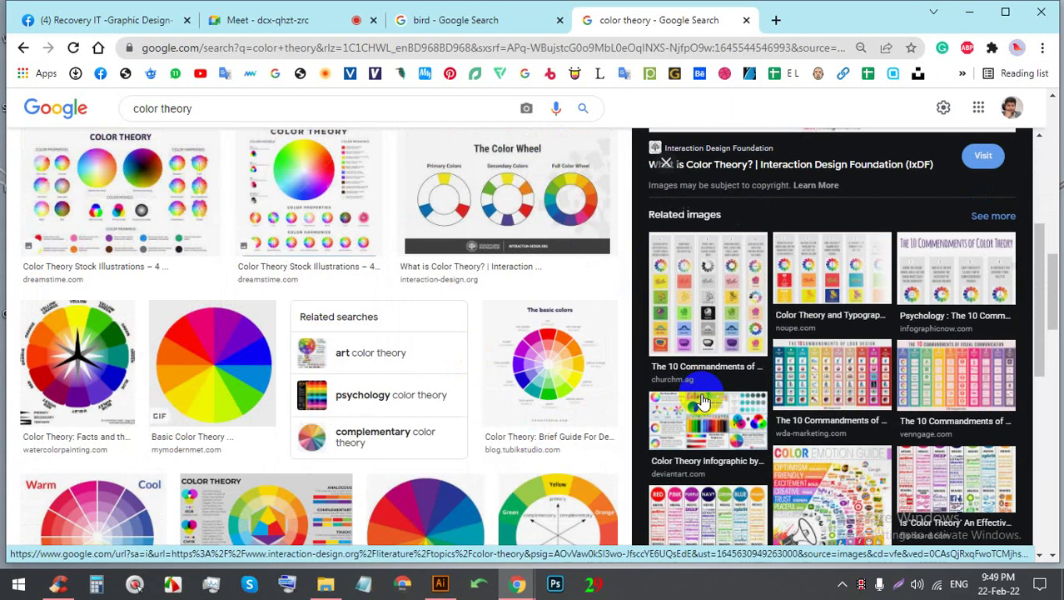
left_click(799, 502)
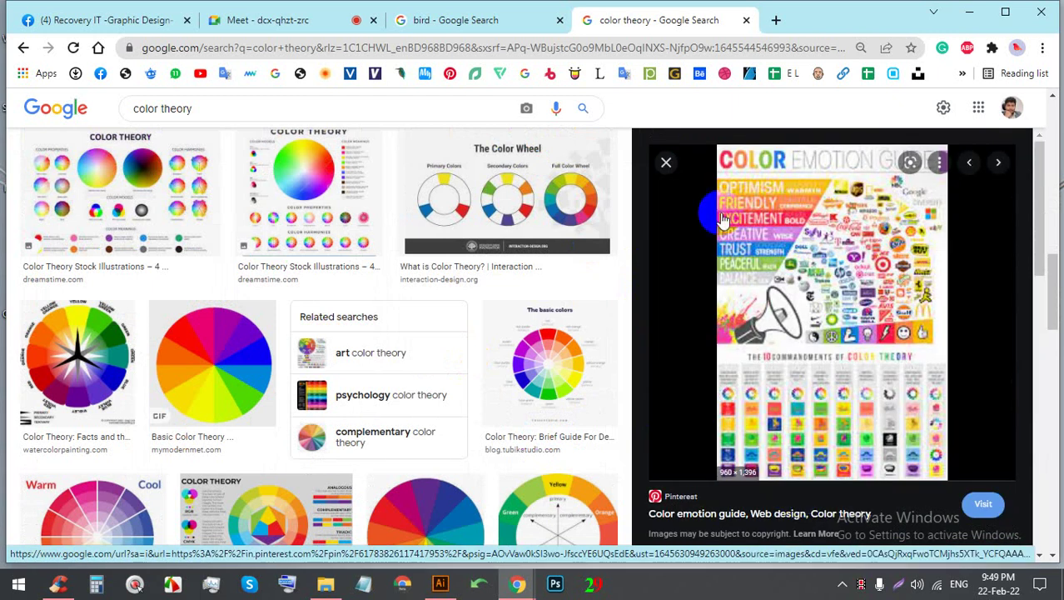
Step: Check the Meet call, then return to the color theory results and browse more thumbnails
left_click(349, 19)
left_click(699, 30)
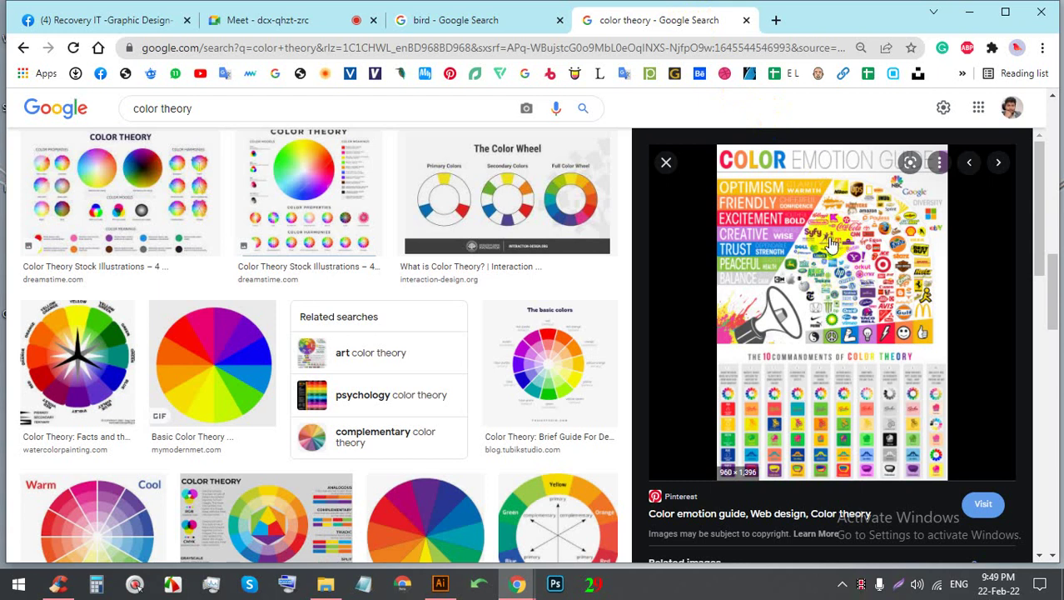
left_click_drag(991, 414, 1014, 385)
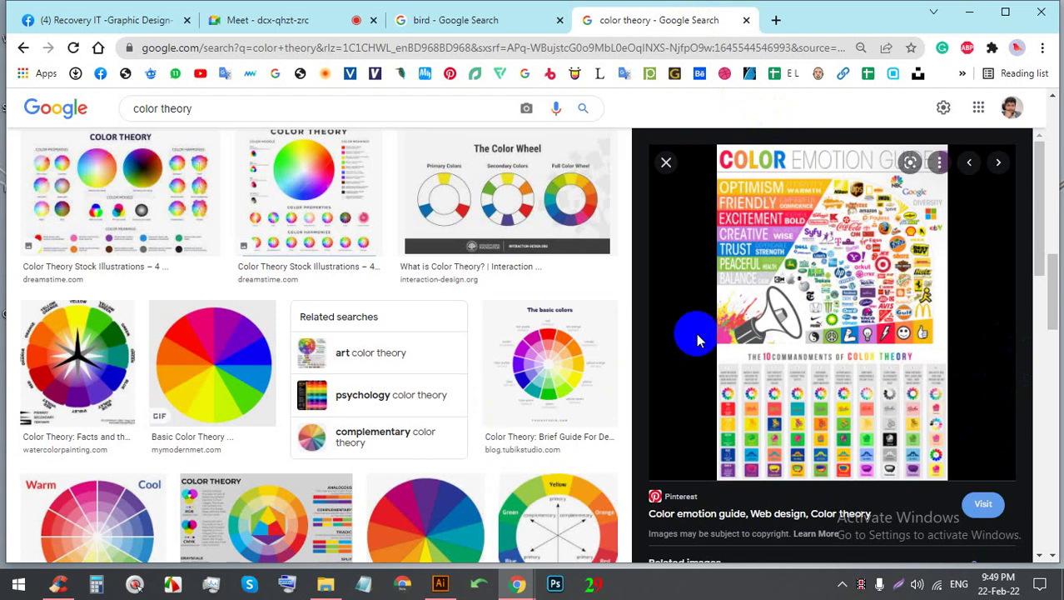
scroll(885, 307, "down", 1)
scroll(885, 306, "down", 3)
scroll(885, 306, "up", 3)
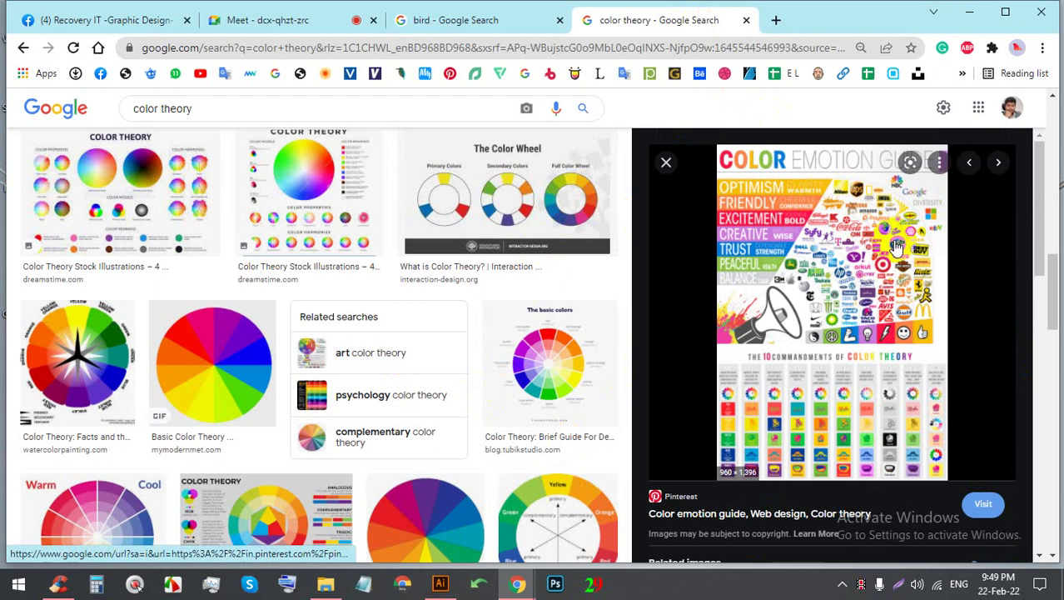
left_click(1026, 209)
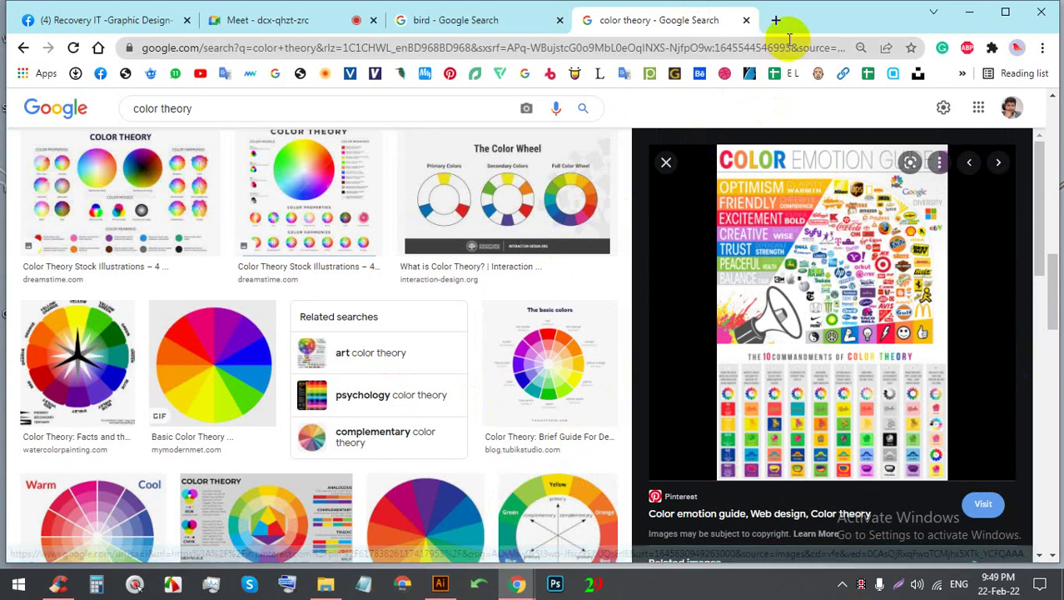
scroll(815, 333, "down", 3)
left_click(658, 327)
scroll(571, 297, "down", 3)
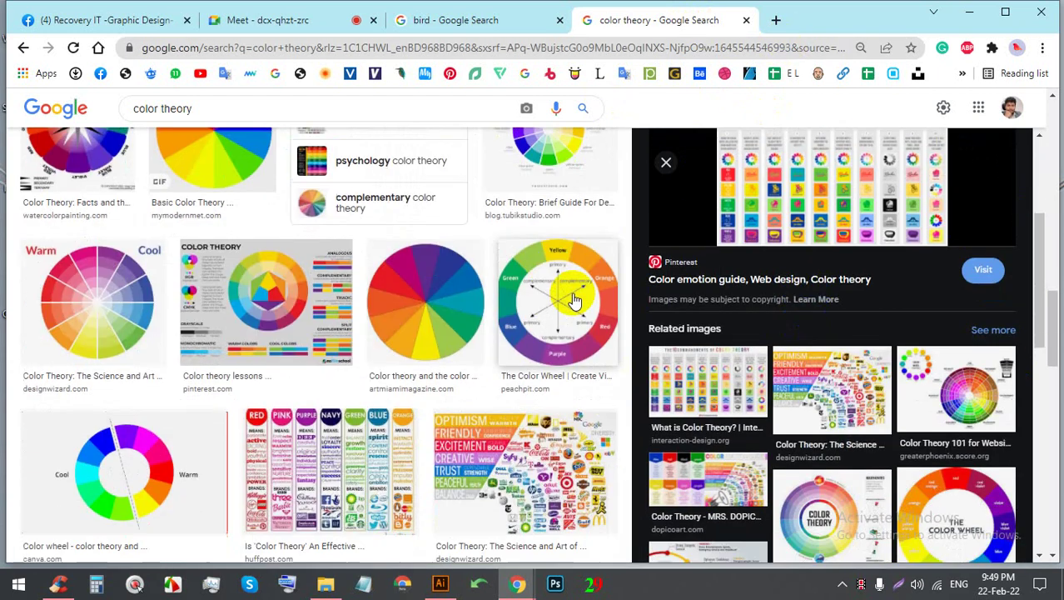
scroll(517, 301, "down", 1)
Step: Preview the HuffPost colour-meanings chart, then switch back to the Meet call
left_click(400, 393)
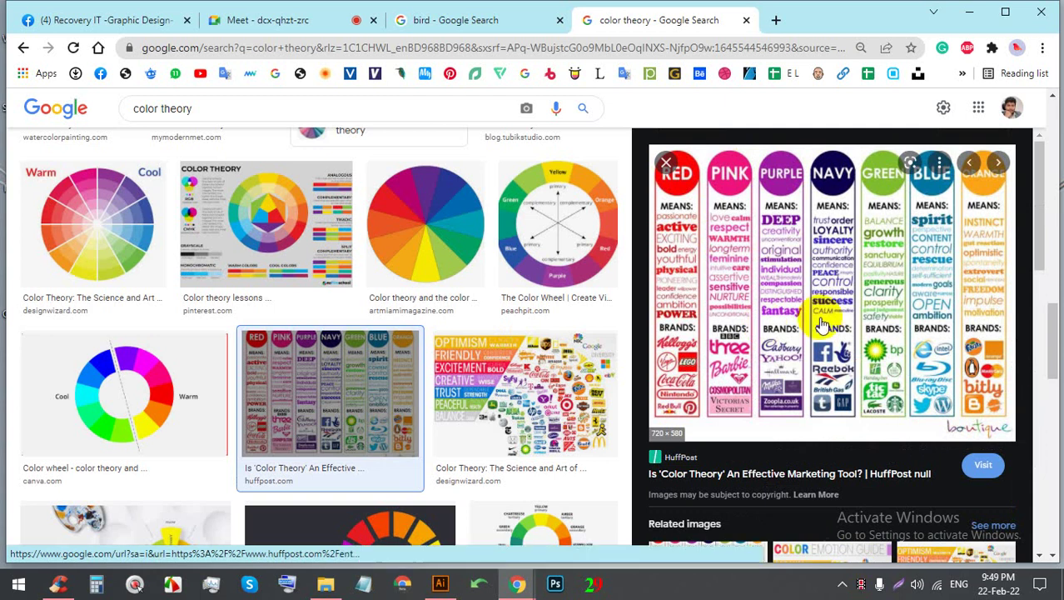
left_click(795, 488)
scroll(795, 487, "down", 3)
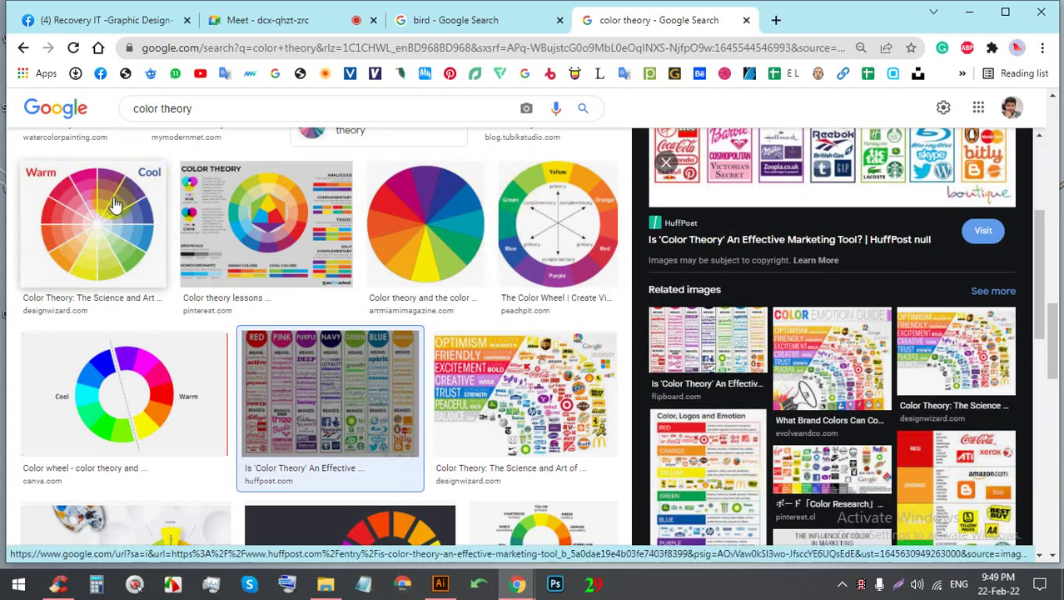
left_click(266, 20)
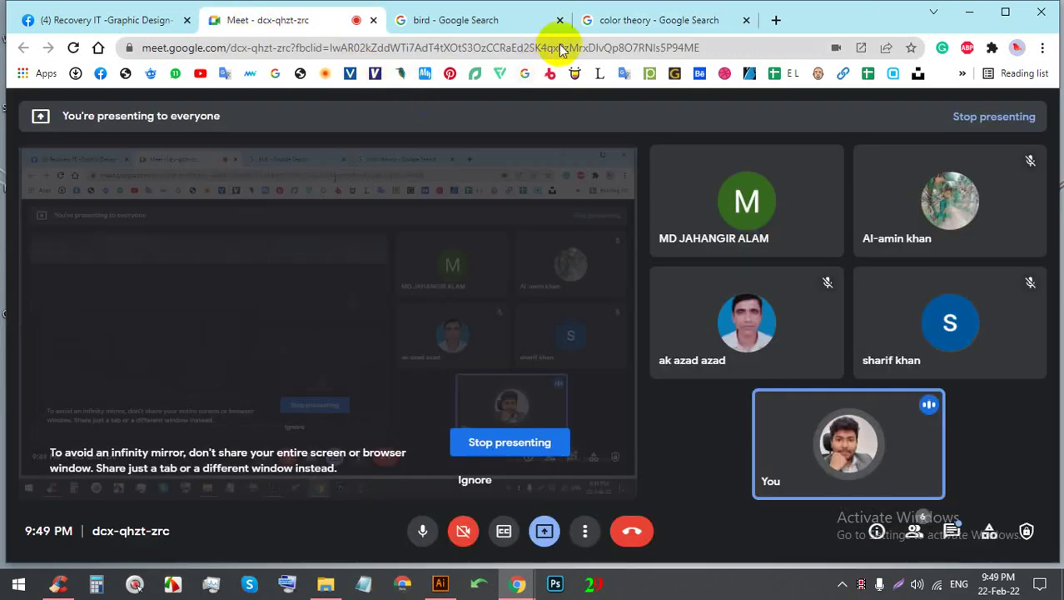
Step: Go back to the colour theory image results and scroll well down through them
left_click(612, 20)
scroll(516, 281, "down", 5)
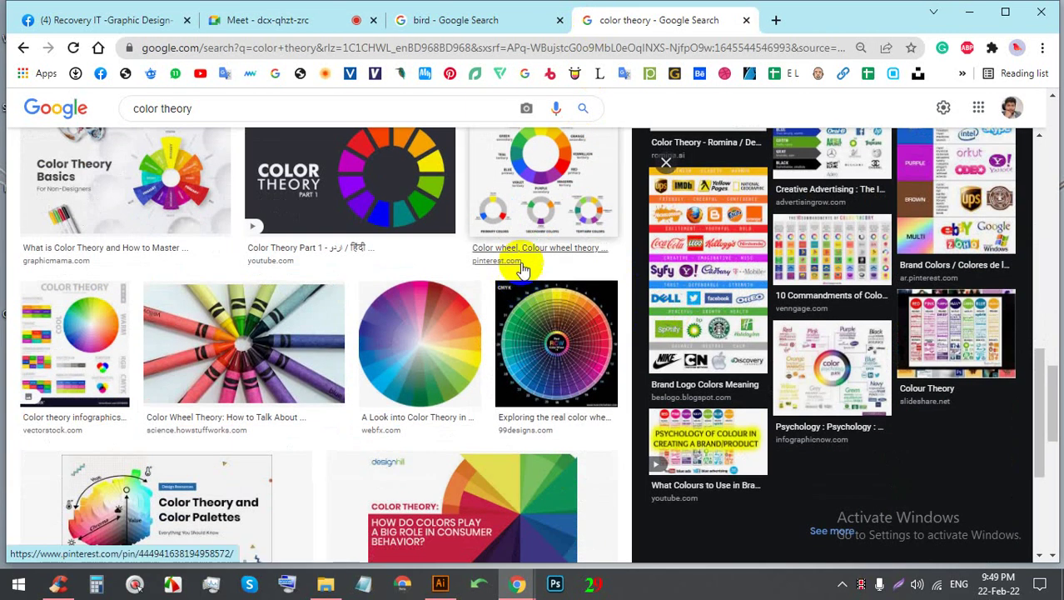
scroll(523, 270, "down", 3)
scroll(523, 263, "down", 4)
scroll(521, 266, "down", 1)
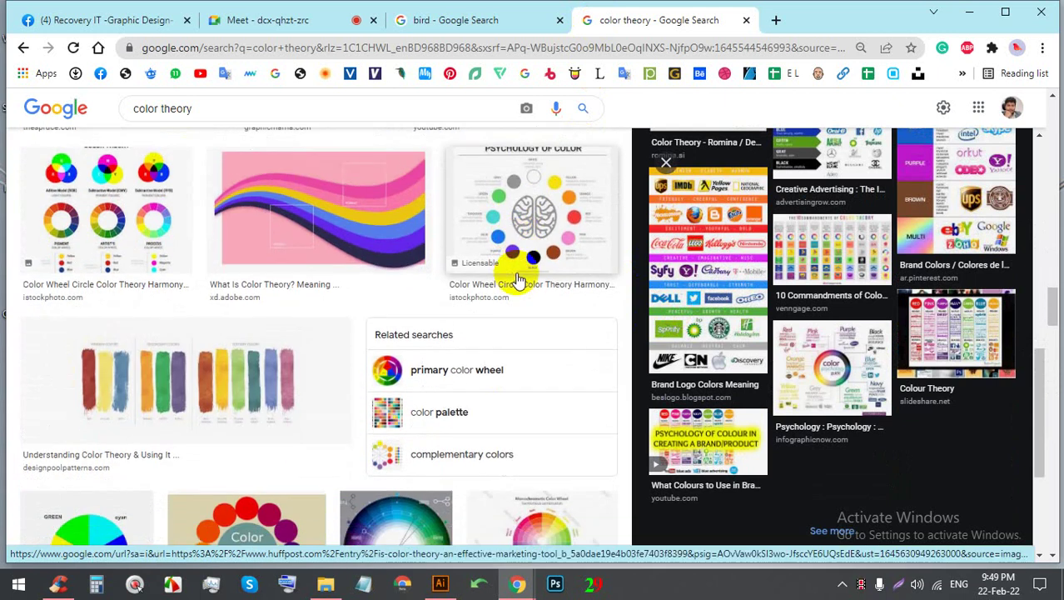
scroll(516, 269, "down", 3)
scroll(515, 271, "down", 3)
scroll(516, 269, "down", 3)
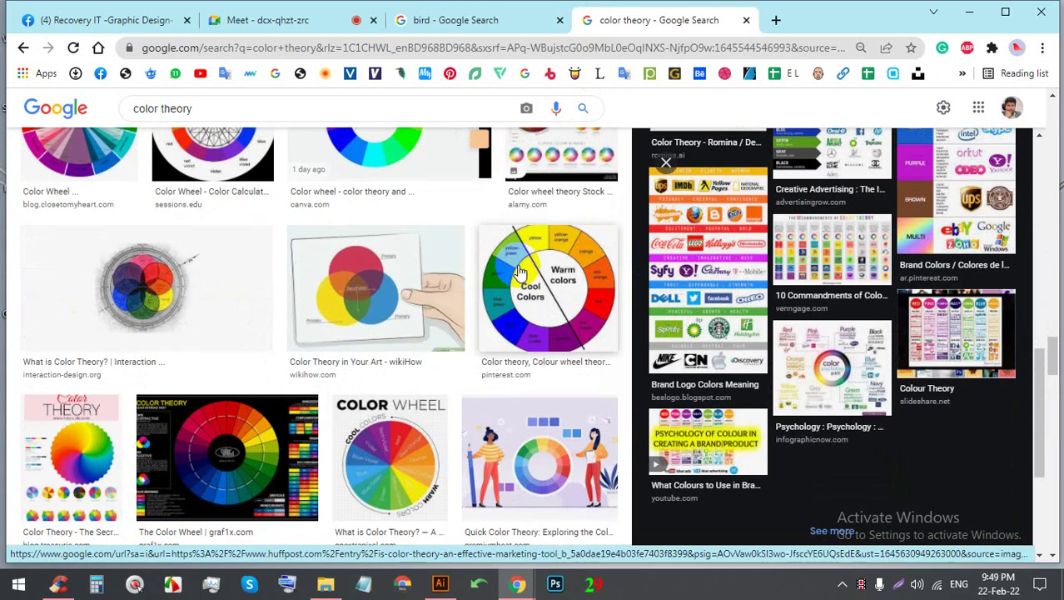
scroll(520, 265, "down", 3)
scroll(526, 252, "down", 3)
scroll(526, 252, "down", 2)
scroll(525, 258, "down", 3)
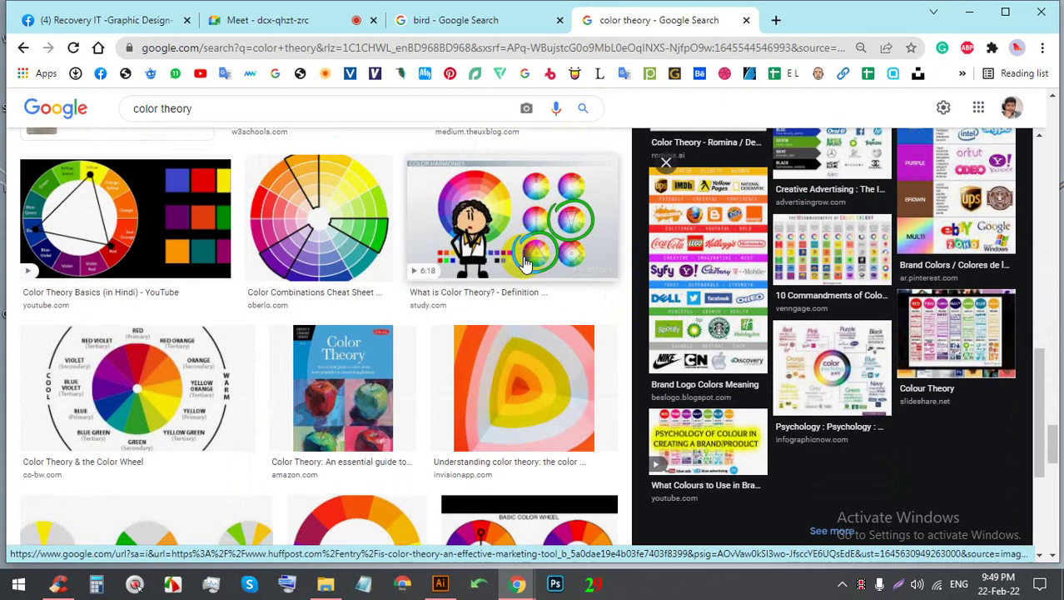
scroll(550, 263, "down", 3)
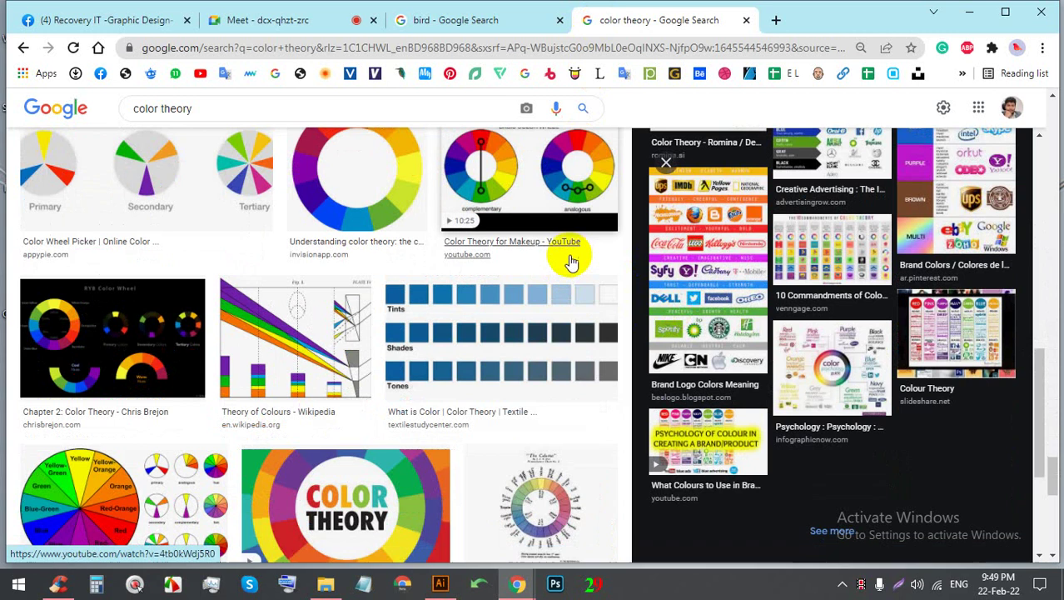
scroll(571, 258, "down", 3)
scroll(570, 250, "down", 3)
scroll(575, 246, "down", 3)
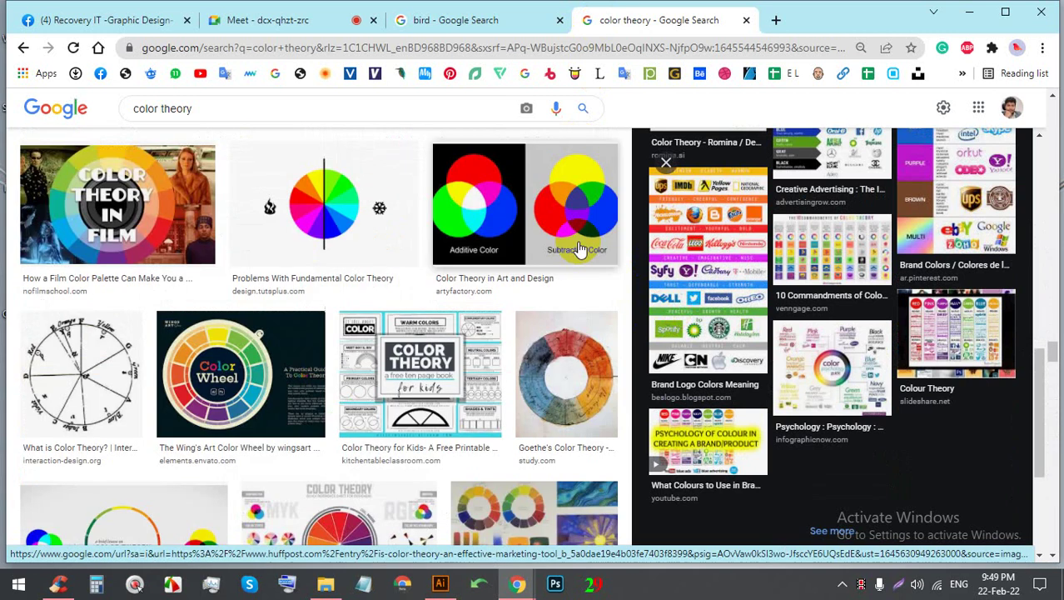
scroll(574, 278, "down", 3)
scroll(574, 277, "down", 3)
scroll(575, 277, "down", 3)
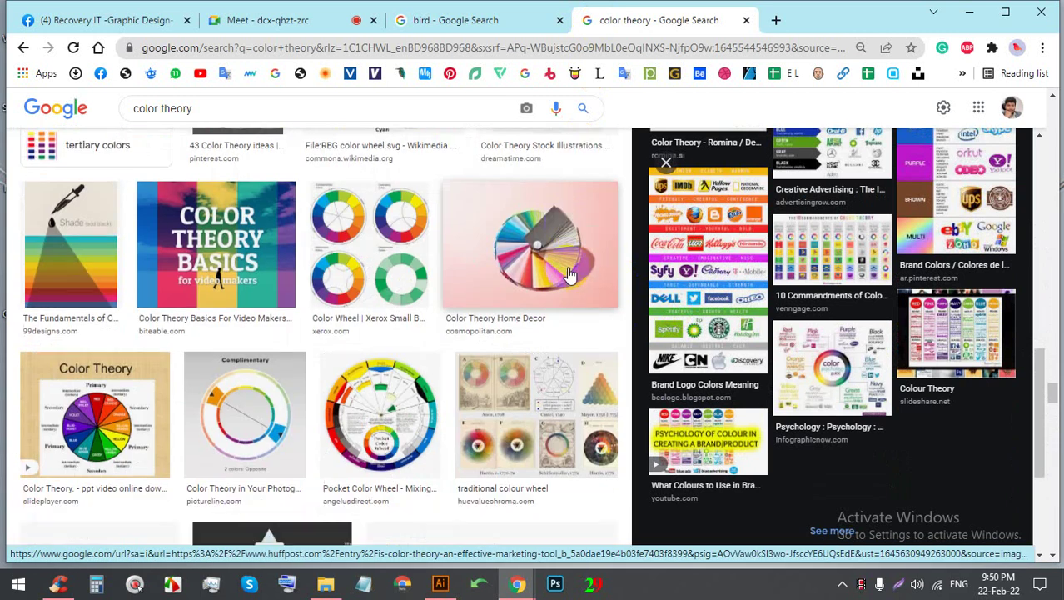
scroll(575, 277, "down", 3)
Step: Glance at the Meet call and bird results, then keep scrolling the colour theory images
left_click(309, 20)
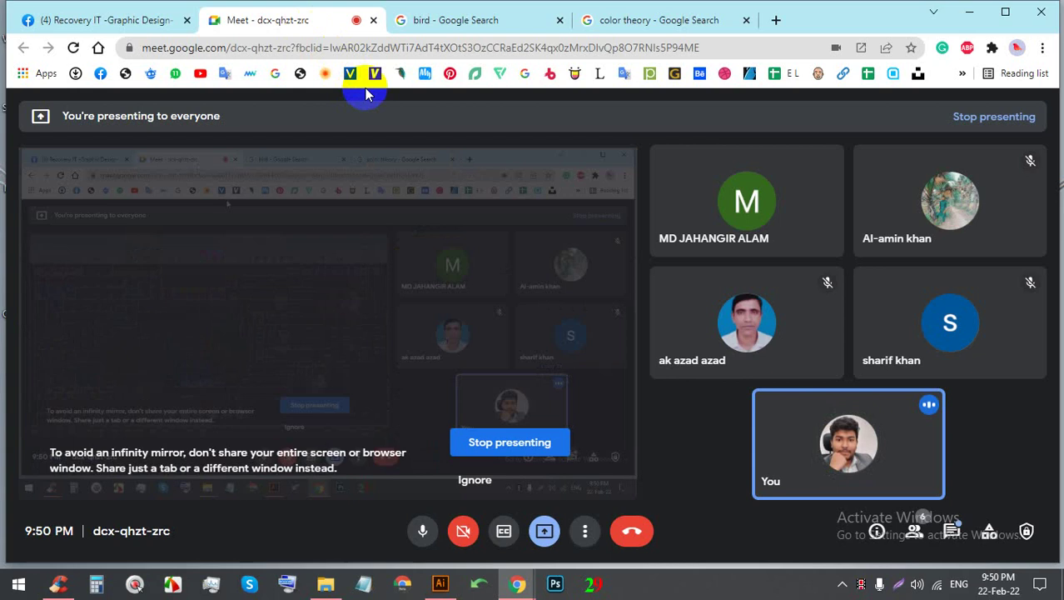
left_click(458, 20)
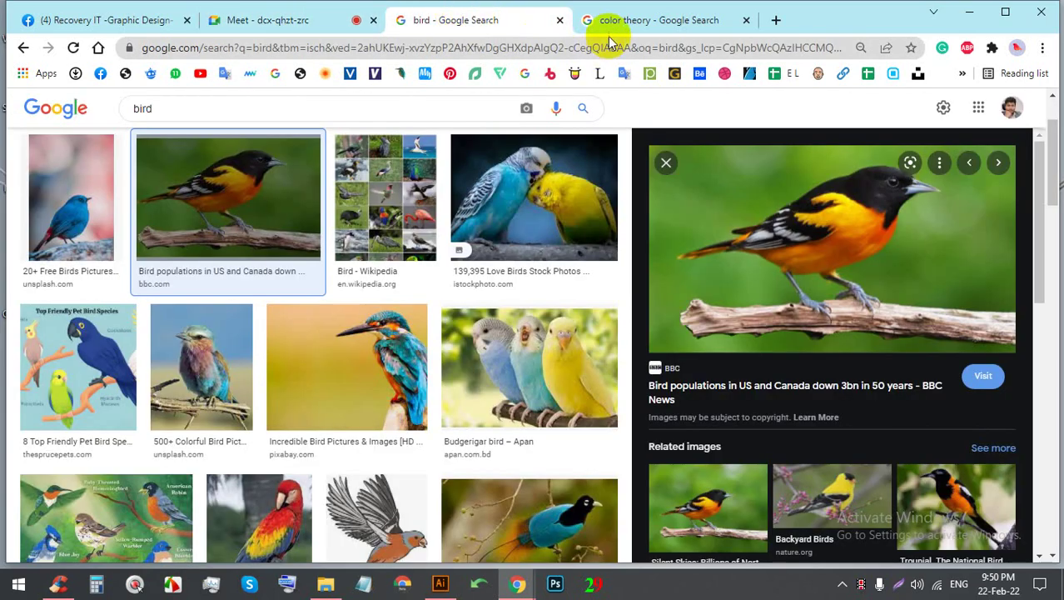
left_click(608, 22)
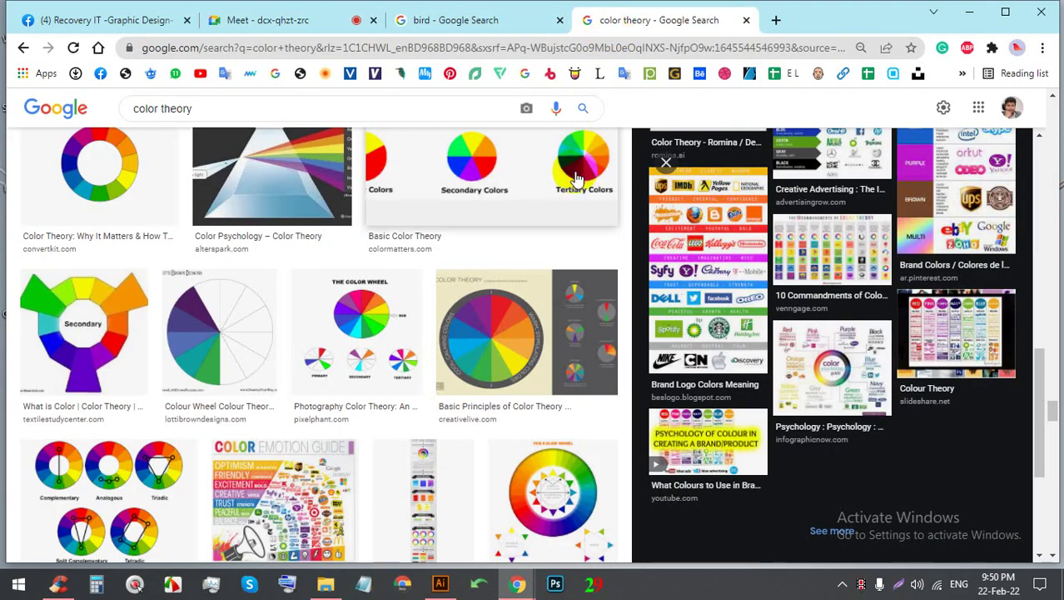
scroll(633, 290, "down", 3)
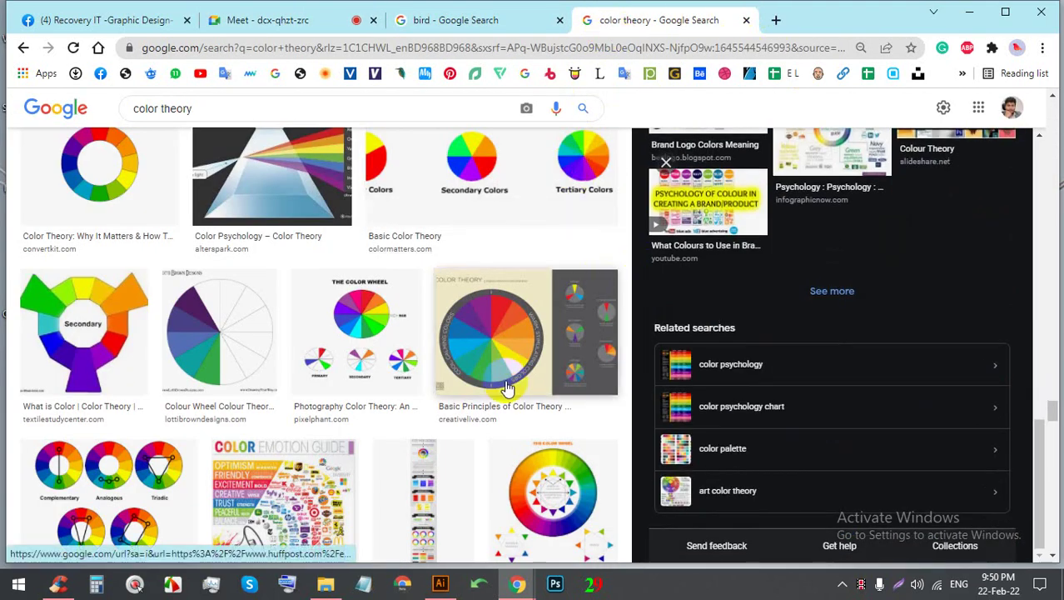
scroll(491, 366, "down", 5)
scroll(250, 292, "down", 5)
scroll(249, 300, "down", 5)
scroll(362, 391, "down", 4)
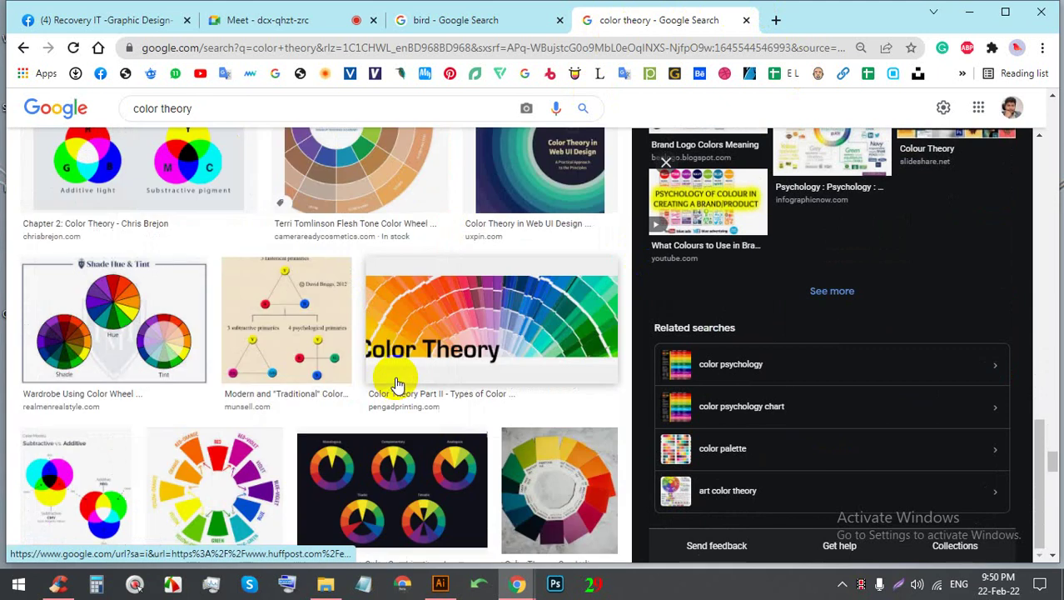
scroll(397, 379, "down", 2)
scroll(397, 375, "down", 5)
scroll(397, 375, "down", 3)
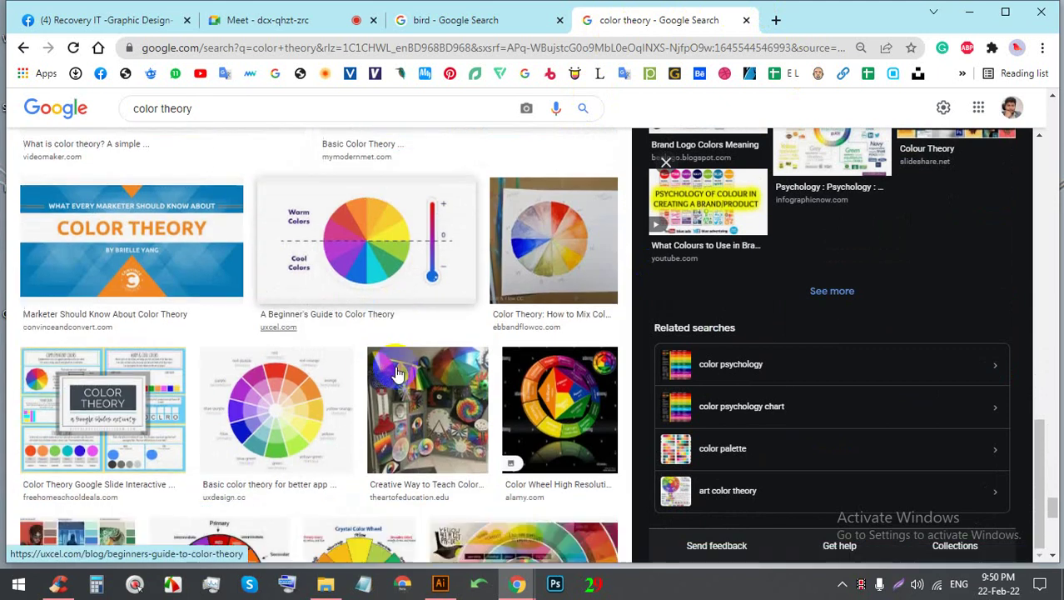
scroll(399, 371, "down", 4)
scroll(400, 370, "down", 4)
scroll(400, 388, "down", 4)
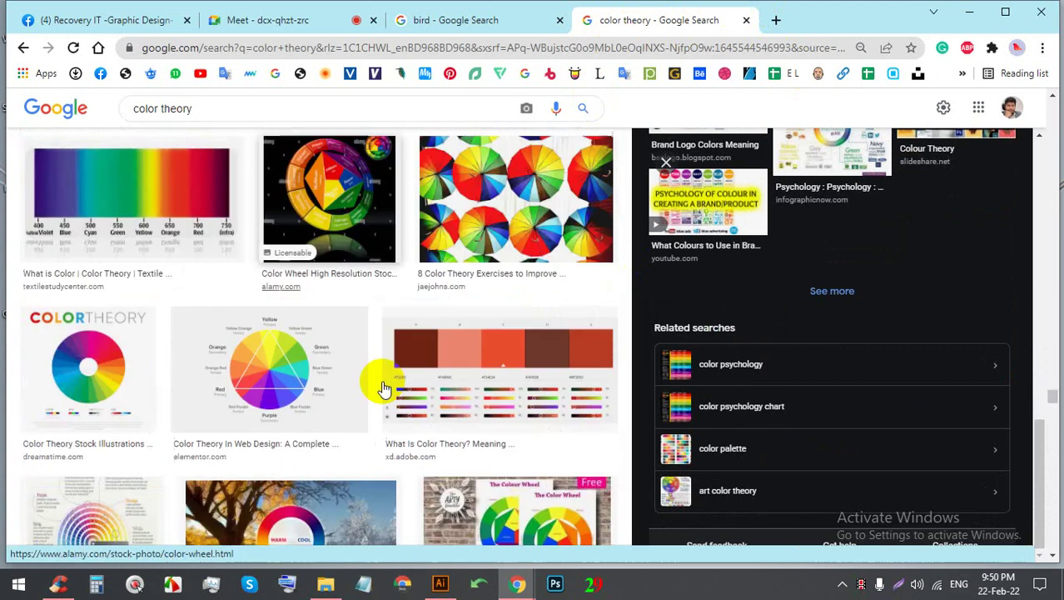
scroll(380, 375, "down", 4)
Step: Finish scrolling the colour theory results and stop presenting in the Meet call
scroll(375, 366, "down", 4)
scroll(400, 379, "down", 4)
scroll(426, 387, "down", 4)
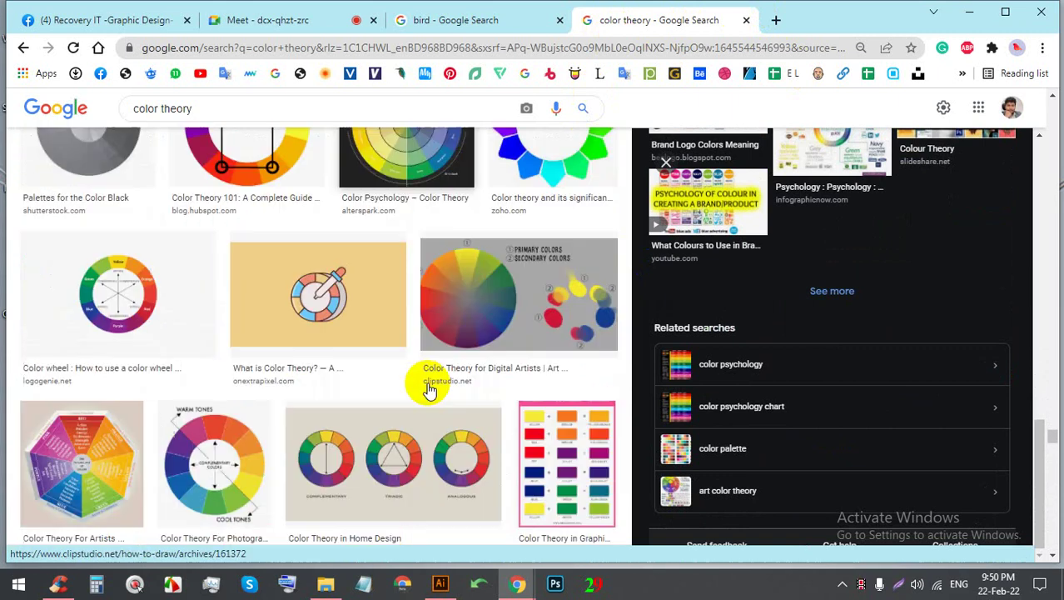
scroll(486, 390, "down", 3)
left_click(319, 29)
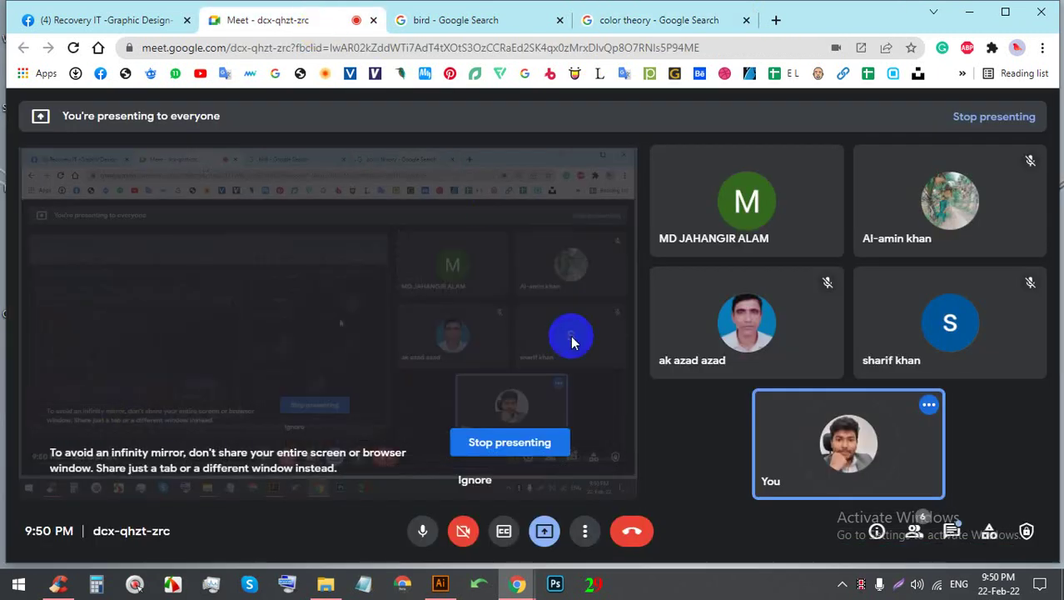
left_click(508, 442)
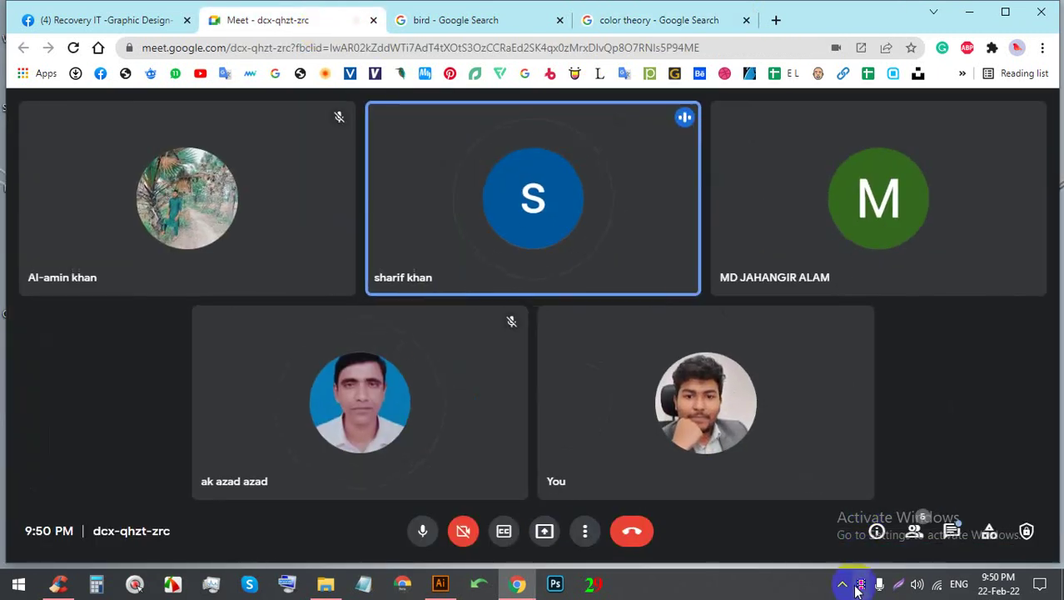